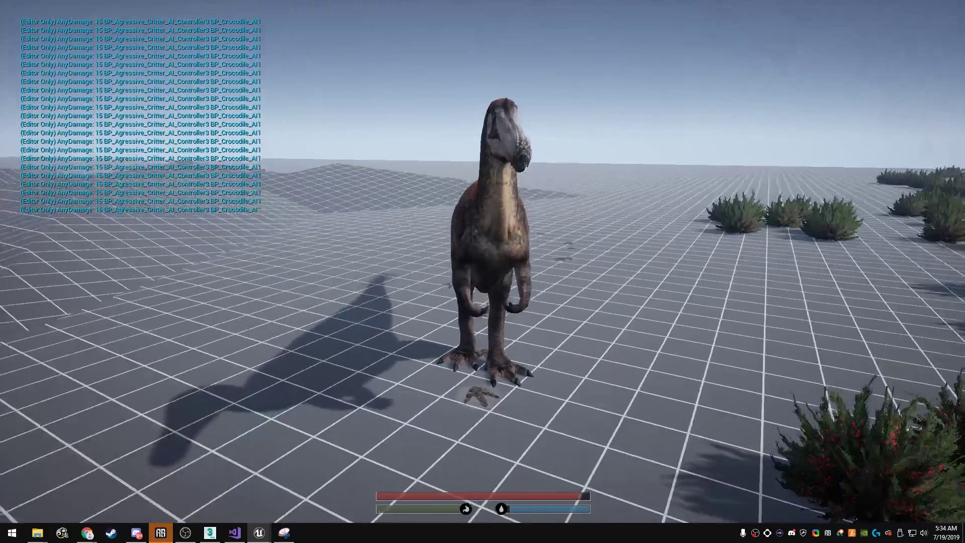
- Exit the fullscreen Suchomimus game view and stop the Play In Editor session
key(super)
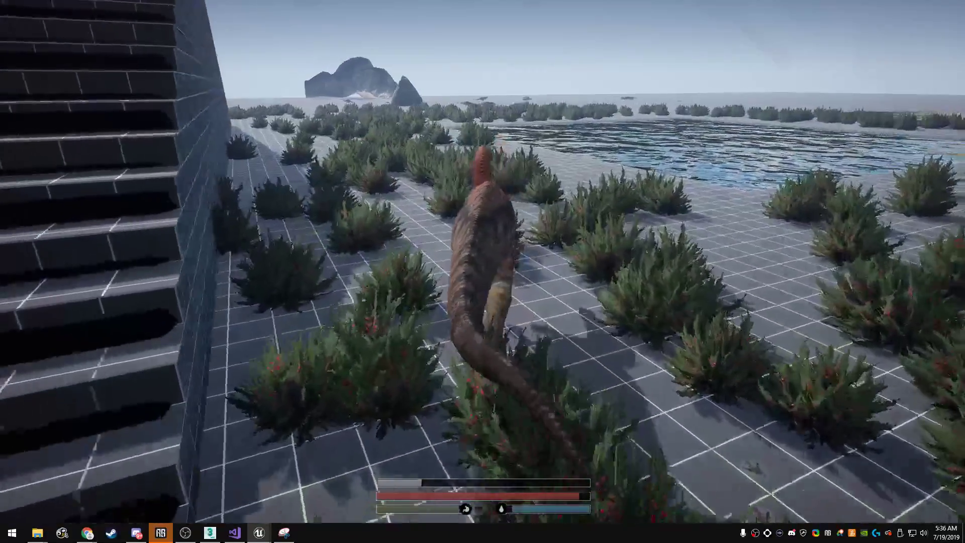
key(F11)
key(Escape)
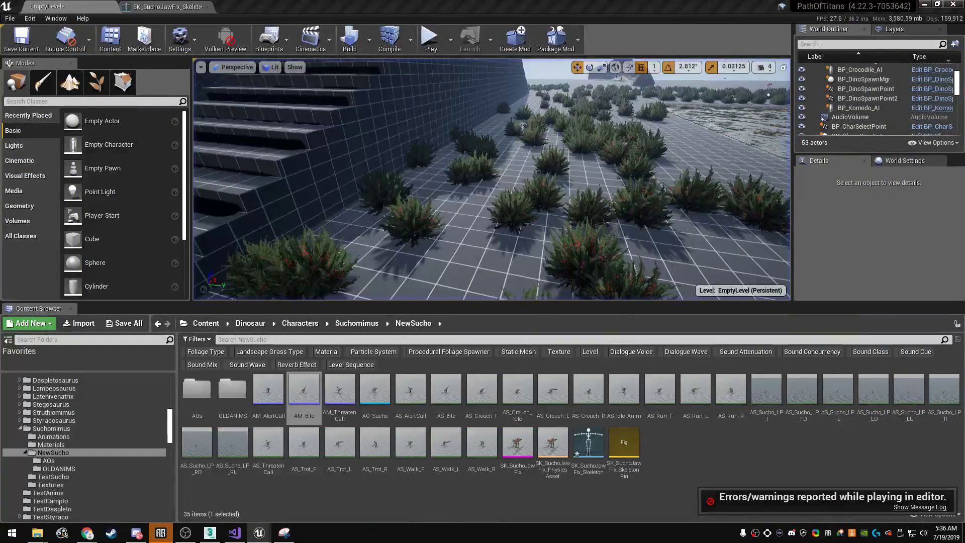
- Switch back to 3ds Max and save the current bite scene
click(209, 532)
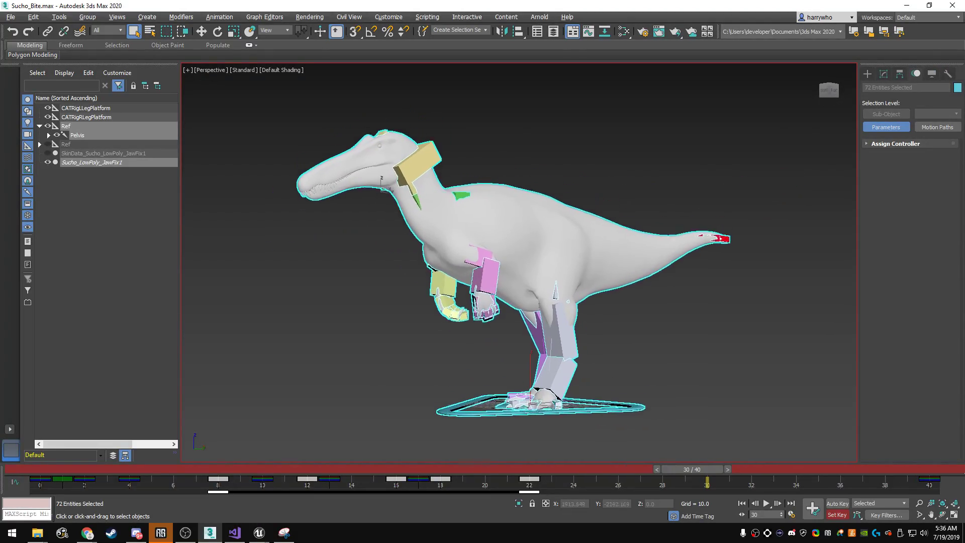
key(alt+f)
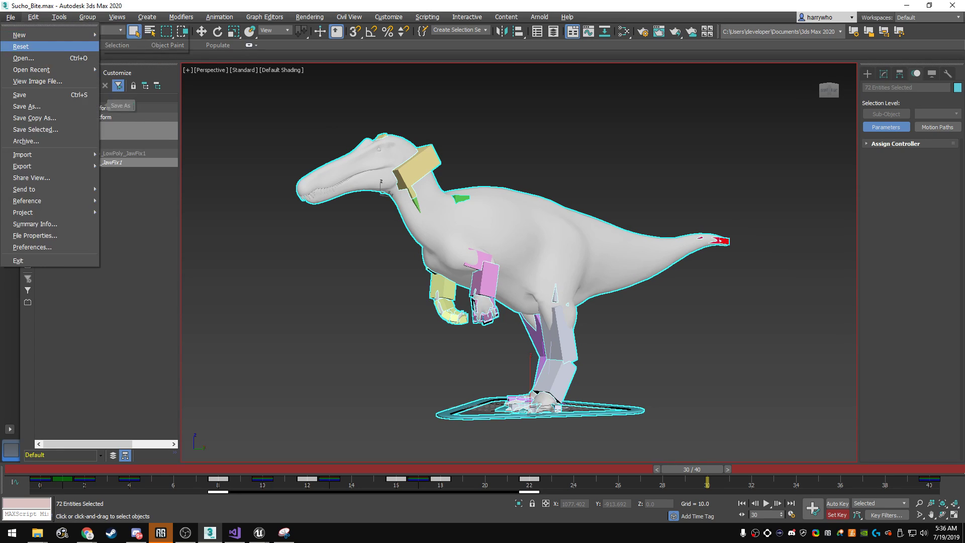
key(Return)
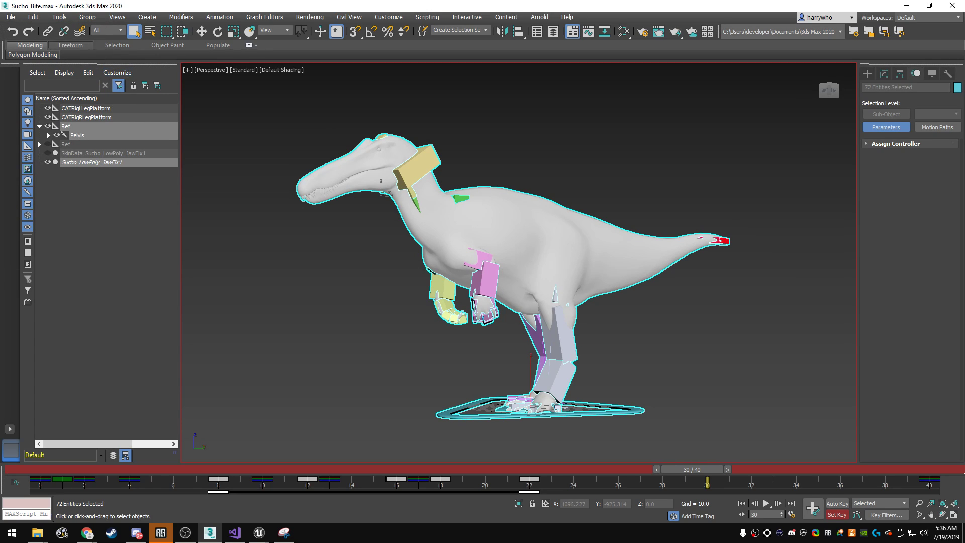
- Reset to a new empty scene and reopen Sucho_idle_Frozen.max from the recent files
key(alt+f)
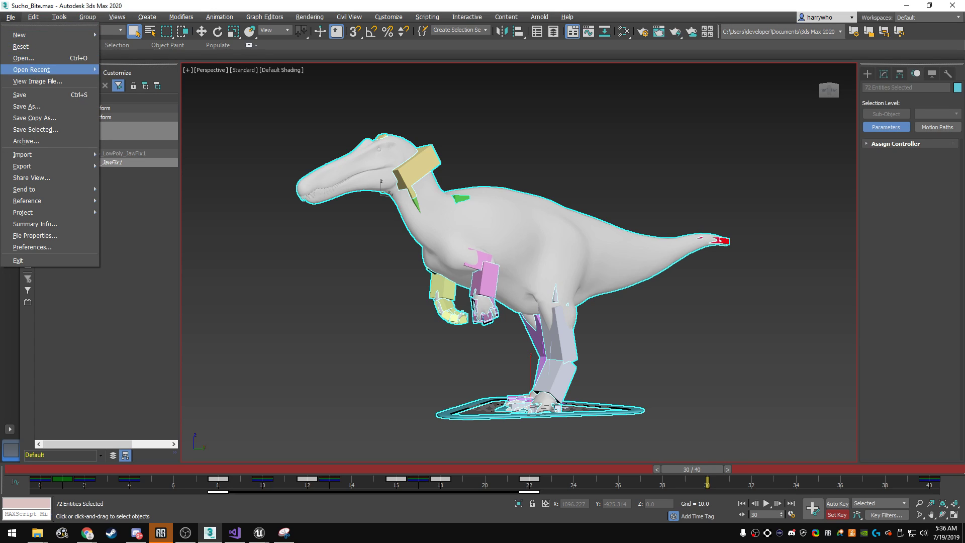
key(Right)
key(Return)
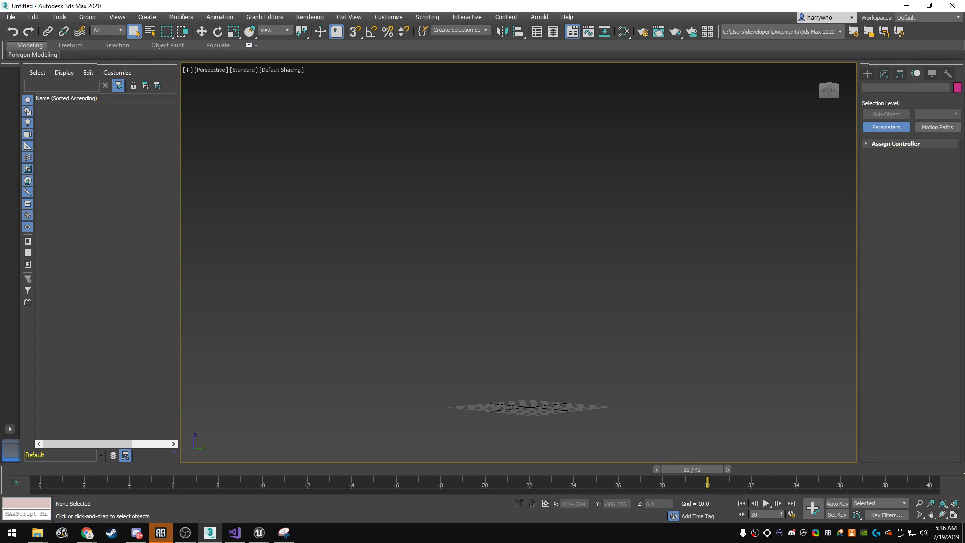
key(alt+f)
key(Down)
key(Down)
key(Down)
key(Right)
key(Down)
key(Down)
key(Down)
key(Up)
key(Up)
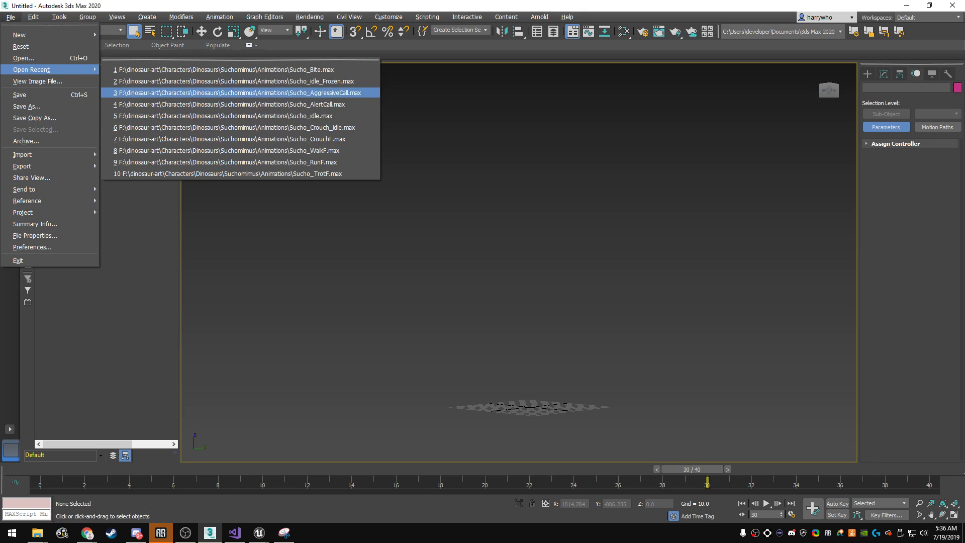
key(Up)
key(Return)
- Start Save As and begin entering the new name Sucho_clawswipe
key(alt+f)
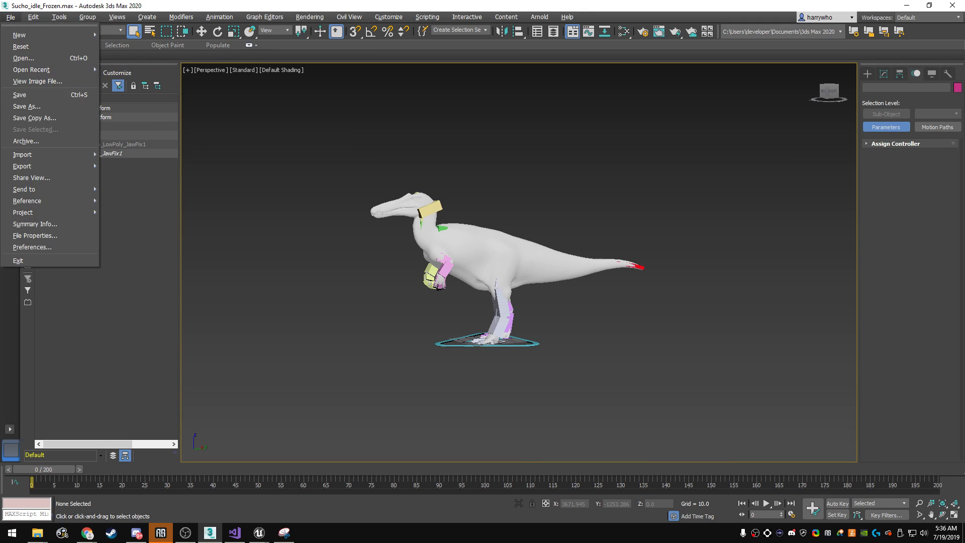
key(Escape)
key(ctrl+shift+s)
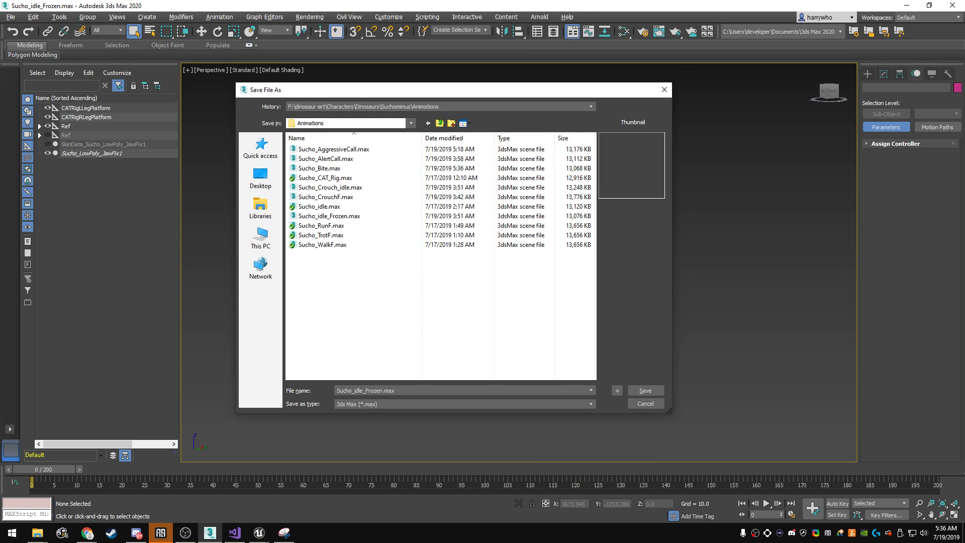
text(clawswipe)
- Save the scene as Sucho_clawswipe.max, look over the dinosaur, and select the entire CAT rig
key(Return)
scroll(518, 261, up, 5)
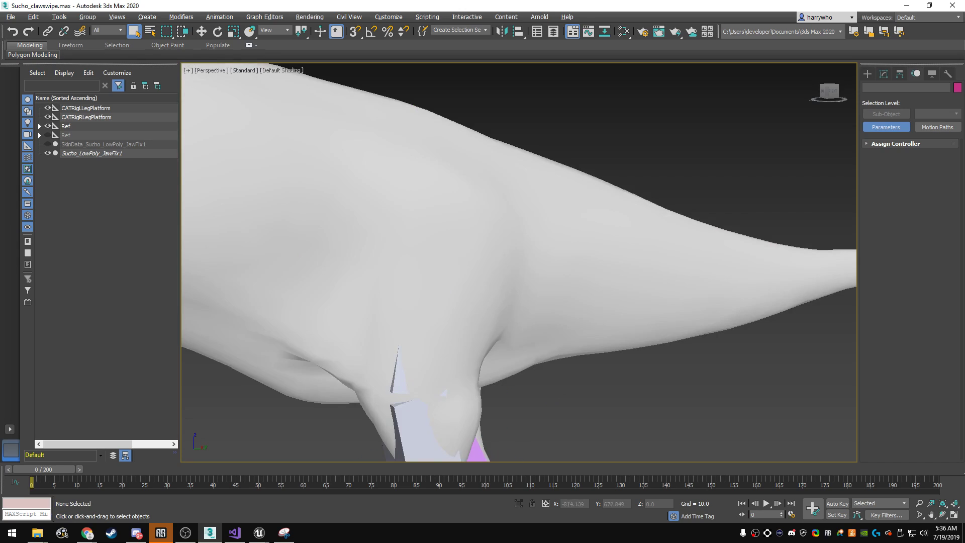
scroll(517, 261, down, 5)
alt+middle_drag(518, 262, 503, 261)
scroll(518, 261, up, 2)
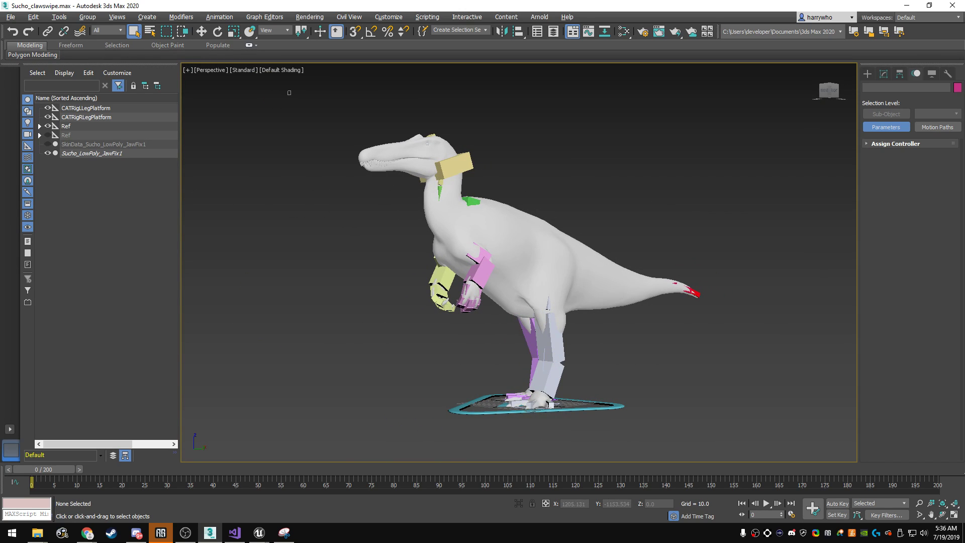
key(ctrl+a)
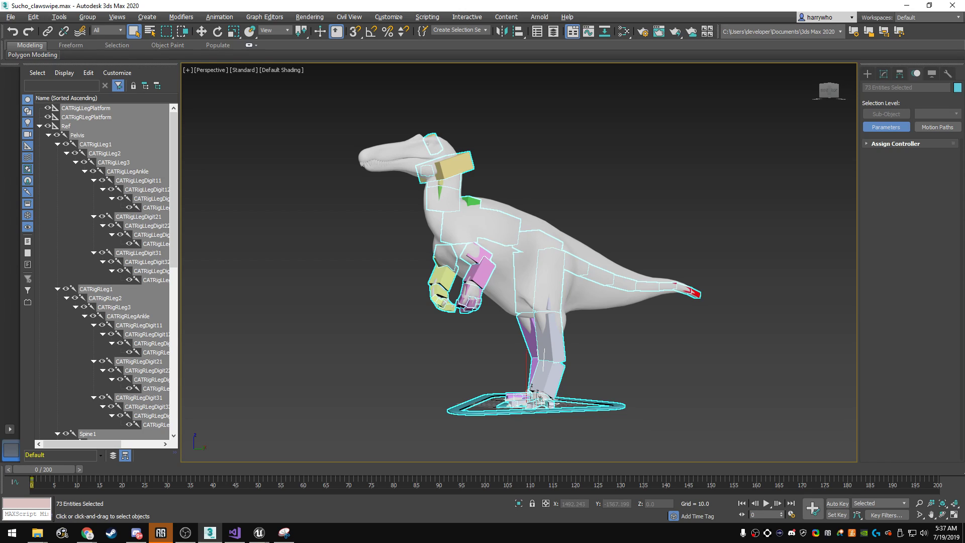
- Orbit around the rig to see the ground platform and turn on Set Key mode
mouse_move(517, 261)
alt+middle_down()
mouse_move(578, 251)
mouse_move(503, 236)
mouse_move(447, 241)
alt+middle_up()
scroll(517, 262, up, 2)
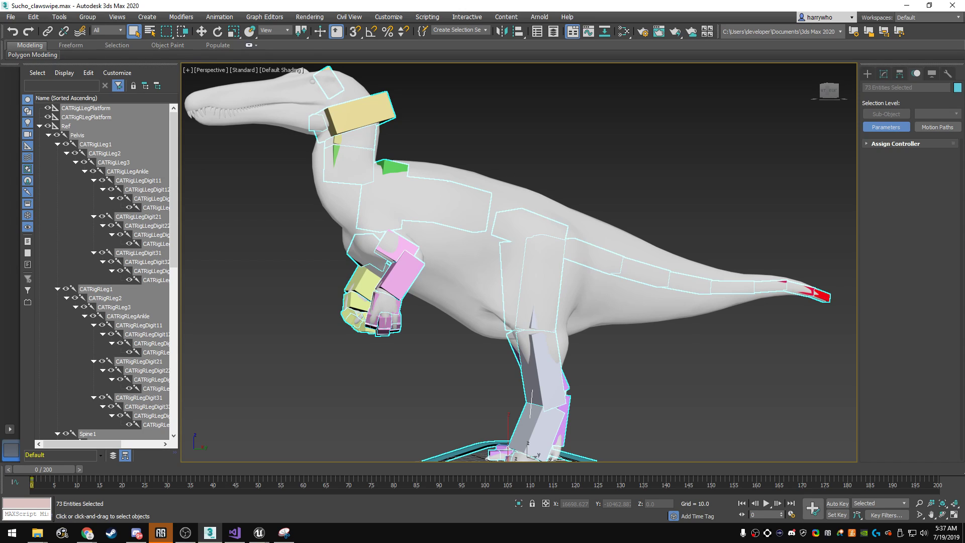
mouse_move(447, 242)
alt+middle_down()
mouse_move(532, 241)
mouse_move(552, 261)
mouse_move(583, 261)
alt+middle_up()
scroll(518, 261, up, 3)
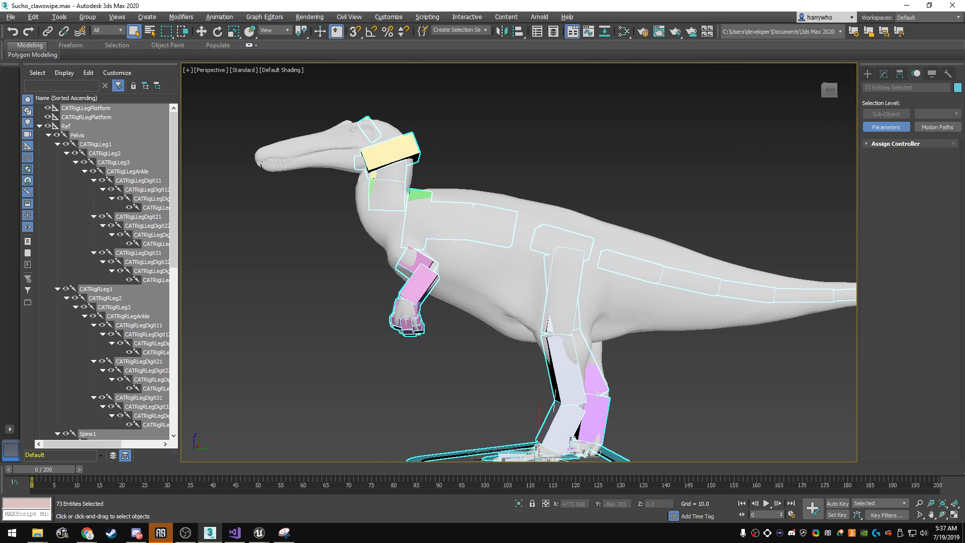
middle_drag(533, 281, 588, 219)
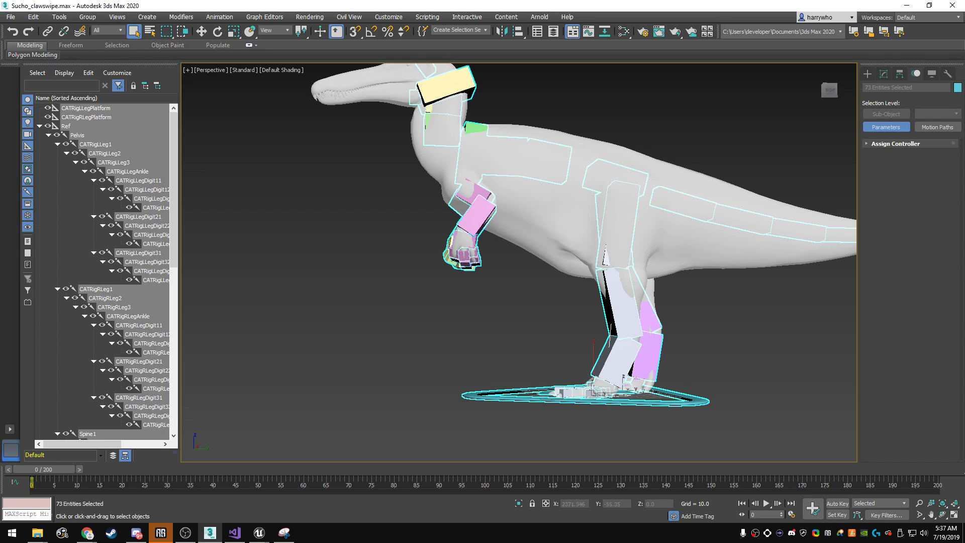
alt+middle_drag(517, 261, 528, 297)
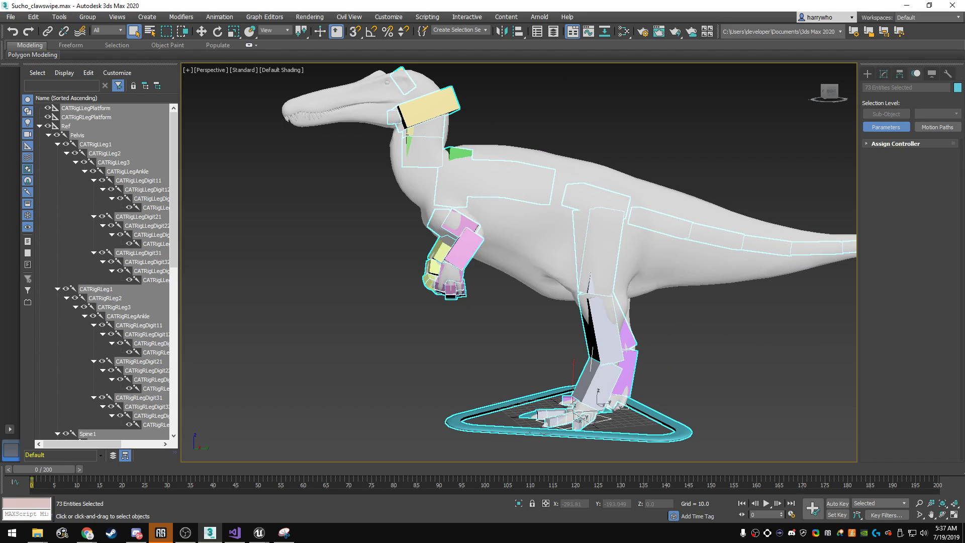
click(836, 514)
scroll(516, 257, down, 3)
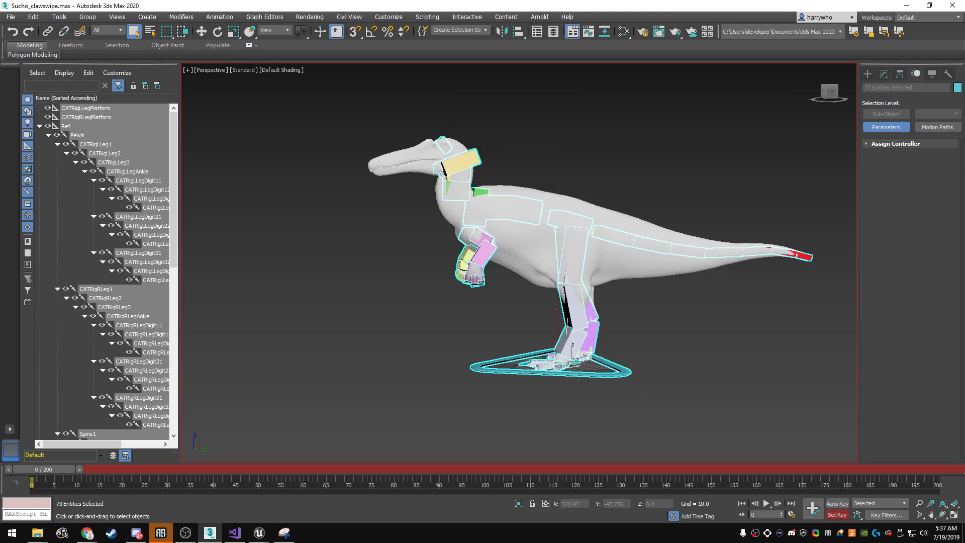
- Preview the existing animation, park the time slider at frame 60, and open Time Configuration
key(slash)
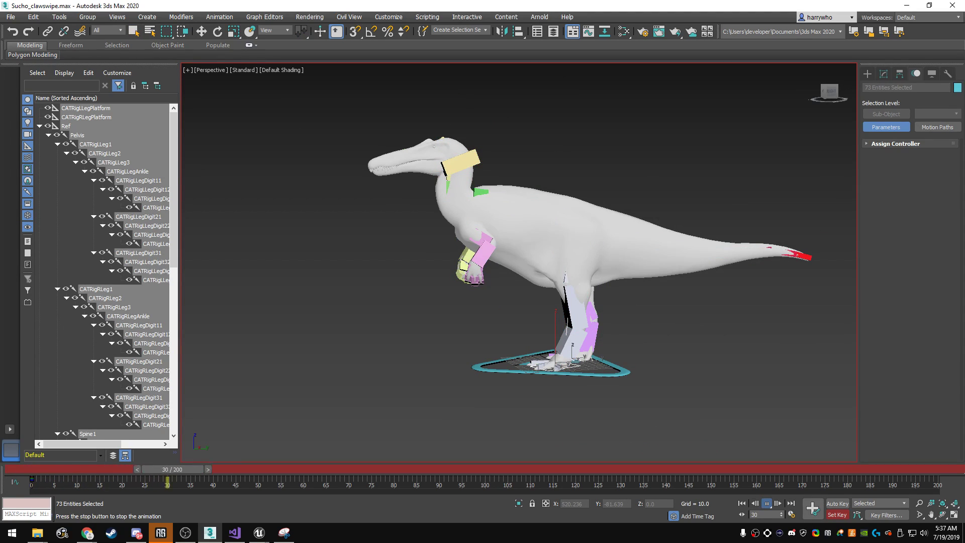
key(slash)
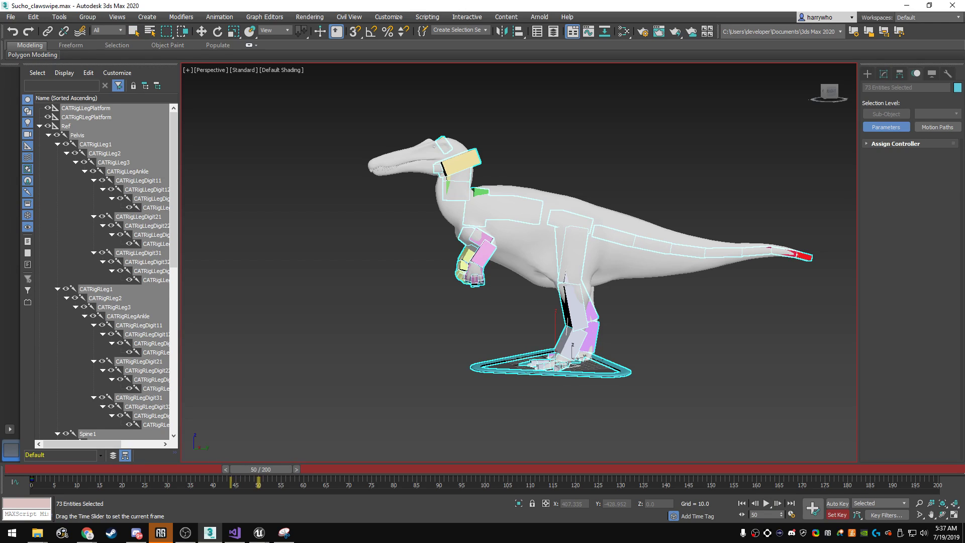
drag(236, 469, 305, 469)
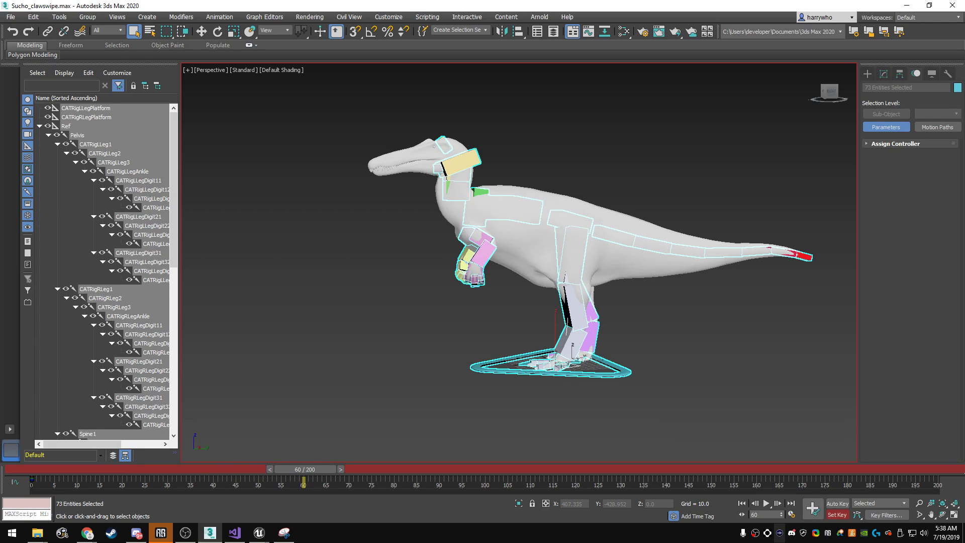
click(791, 514)
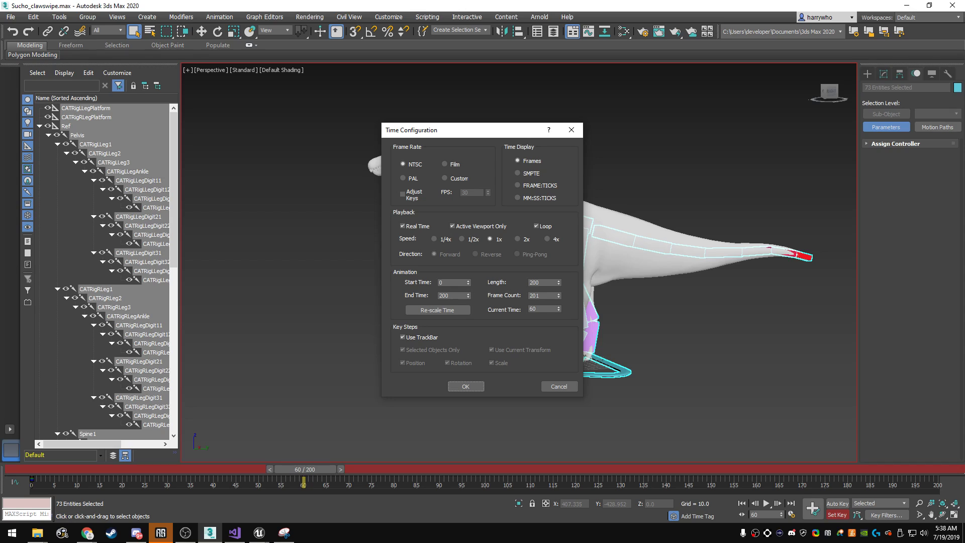
- Set the animation End Time to 60 and confirm
double_click(452, 296)
text(60)
key(Return)
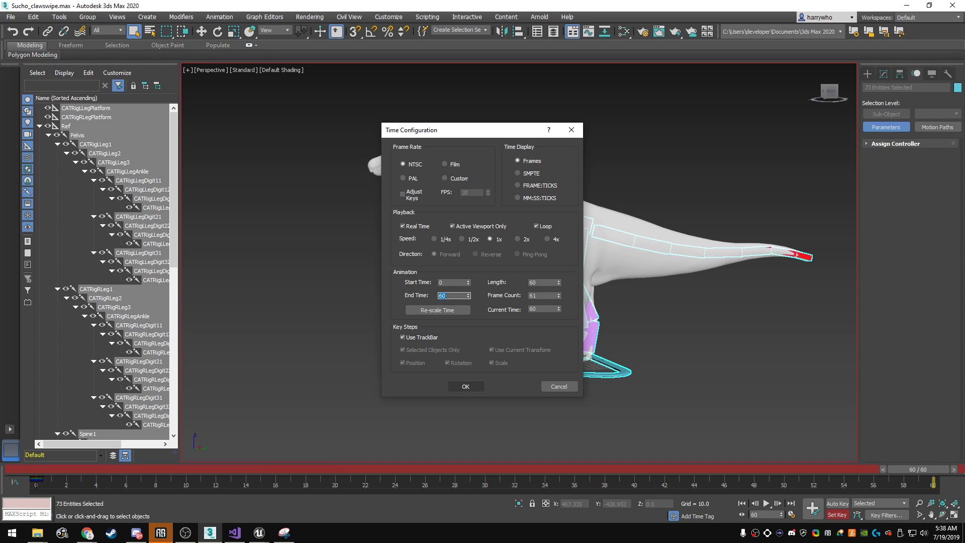
click(465, 386)
- Move to an early frame, deselect the rig, and frame the view closer on the dinosaur
mouse_move(918, 468)
mouse_down()
mouse_move(117, 469)
mouse_move(422, 469)
mouse_up()
click(507, 321)
scroll(510, 271, up, 3)
alt+middle_drag(598, 201, 357, 181)
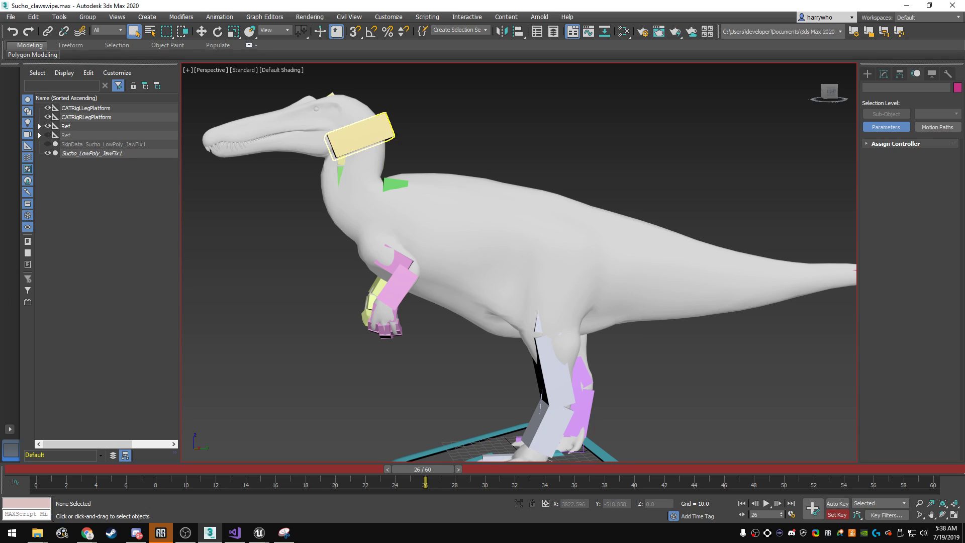
- At frame 19, rotate the Pelvis to tilt the body and raise the head
click(364, 133)
mouse_move(422, 469)
mouse_down()
mouse_move(97, 469)
mouse_move(321, 468)
mouse_up()
click(394, 185)
key(e)
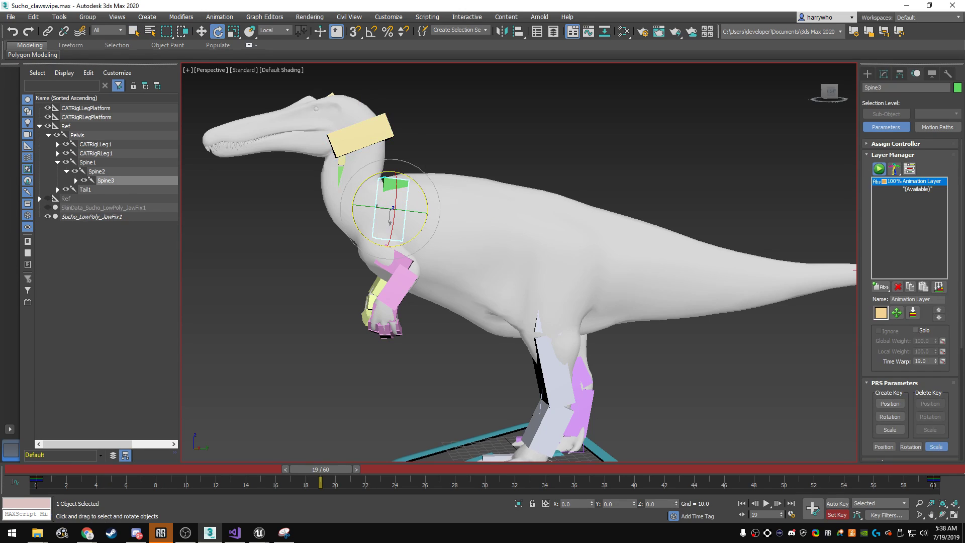
click(547, 232)
drag(580, 230, 586, 232)
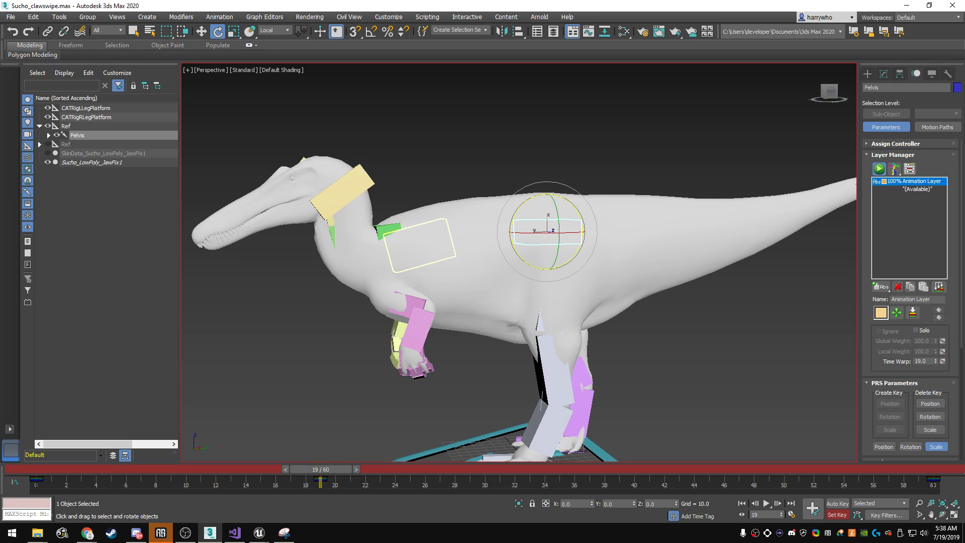
mouse_move(457, 217)
mouse_down()
mouse_move(384, 271)
mouse_move(392, 222)
mouse_up()
key(w)
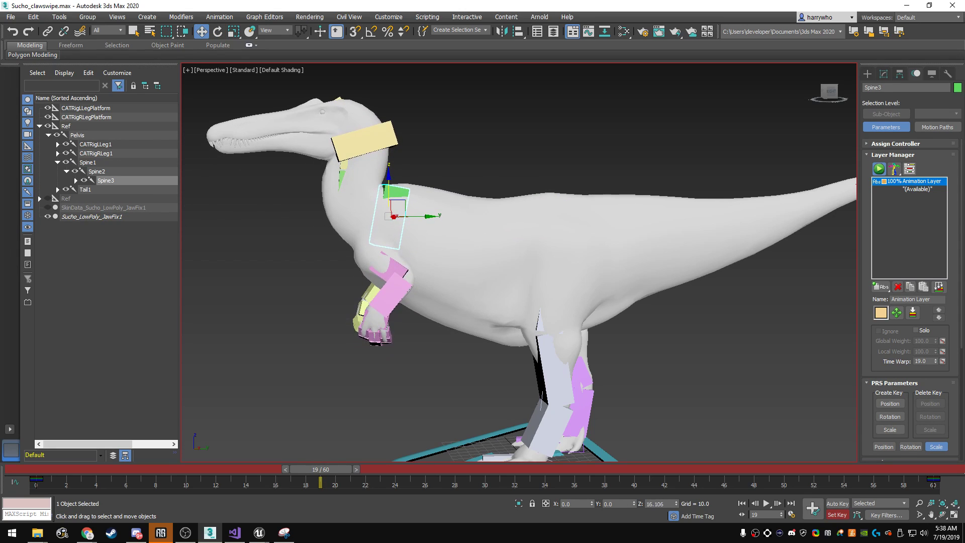
click(548, 232)
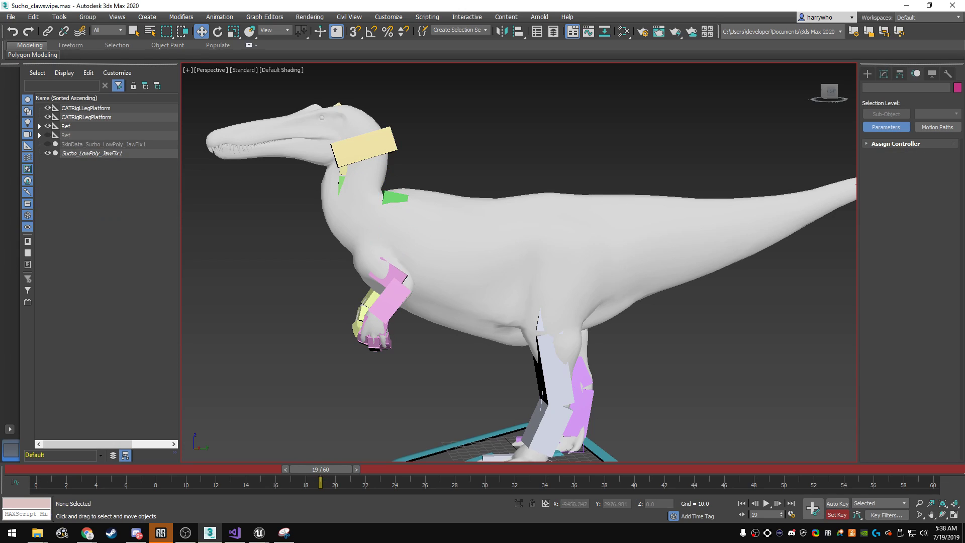
key(e)
drag(550, 216, 547, 181)
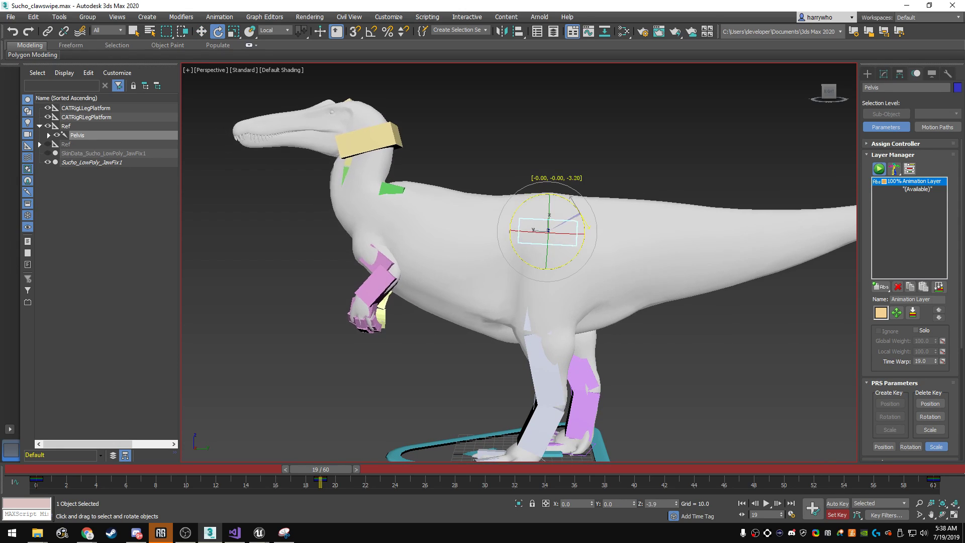
- Rotate the Spine6 neck bone so the head dips at frame 19, then preview playback
click(377, 125)
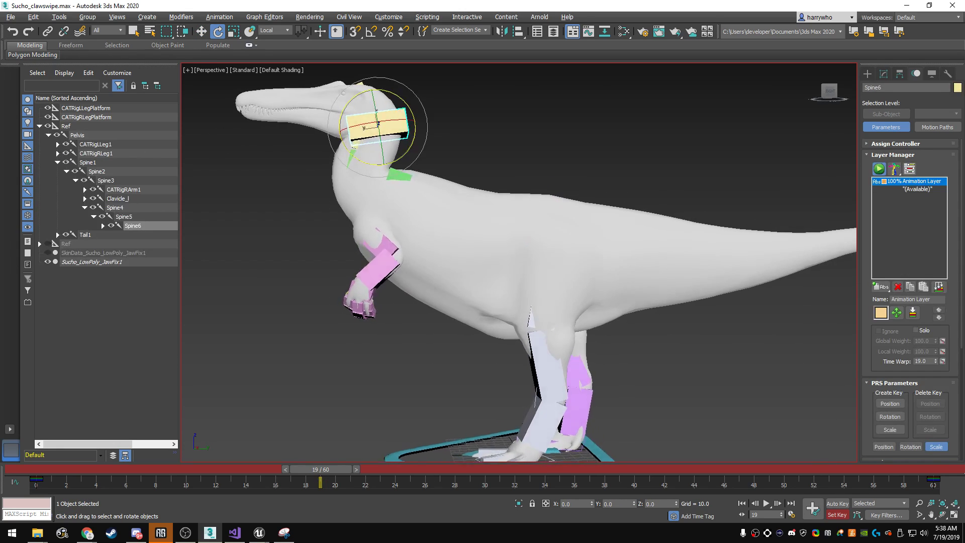
scroll(392, 150, up, 3)
key(w)
key(e)
drag(402, 153, 414, 161)
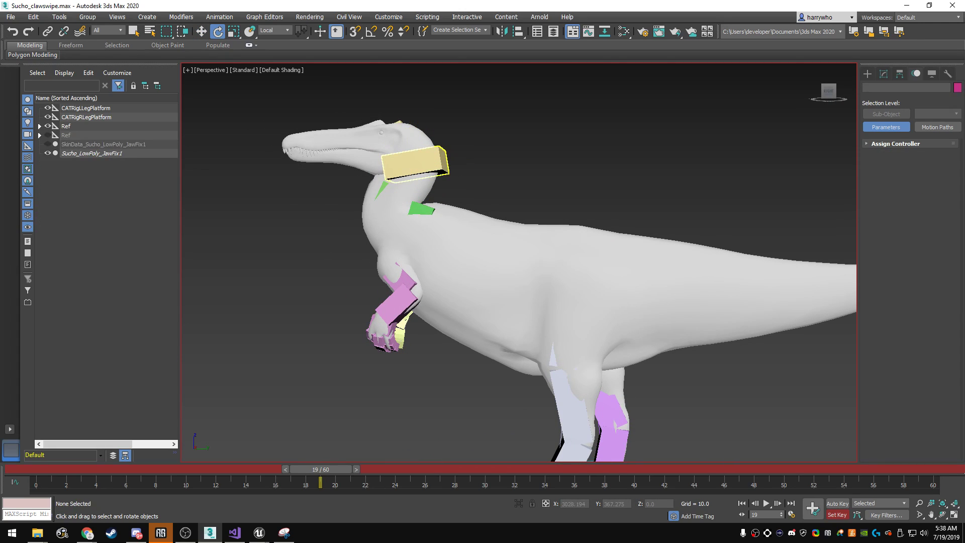
click(412, 160)
drag(415, 162, 409, 160)
scroll(409, 160, down, 5)
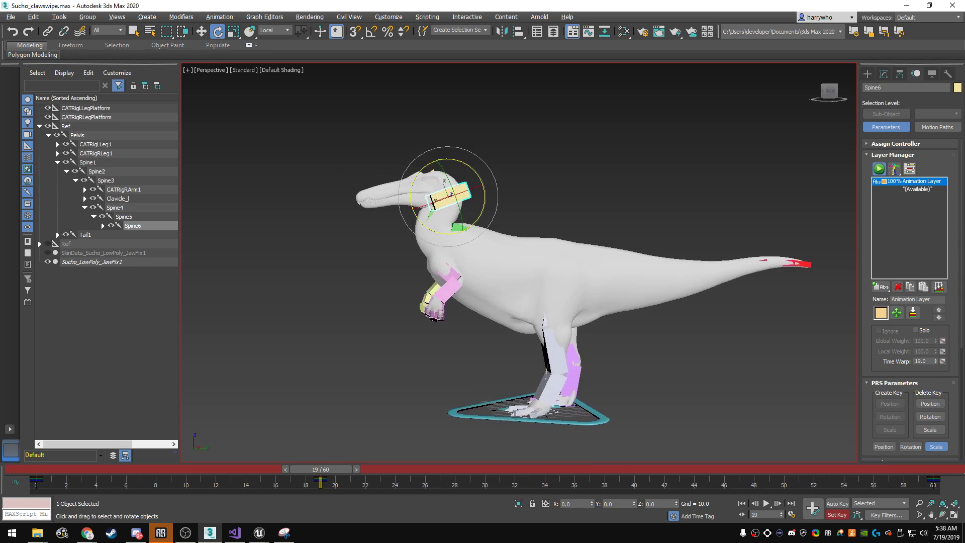
key(/)
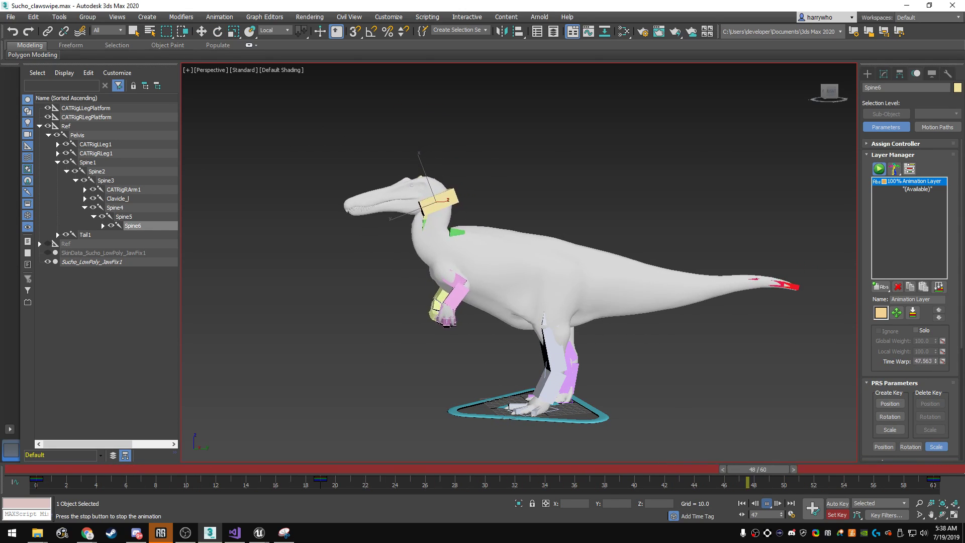
key(e)
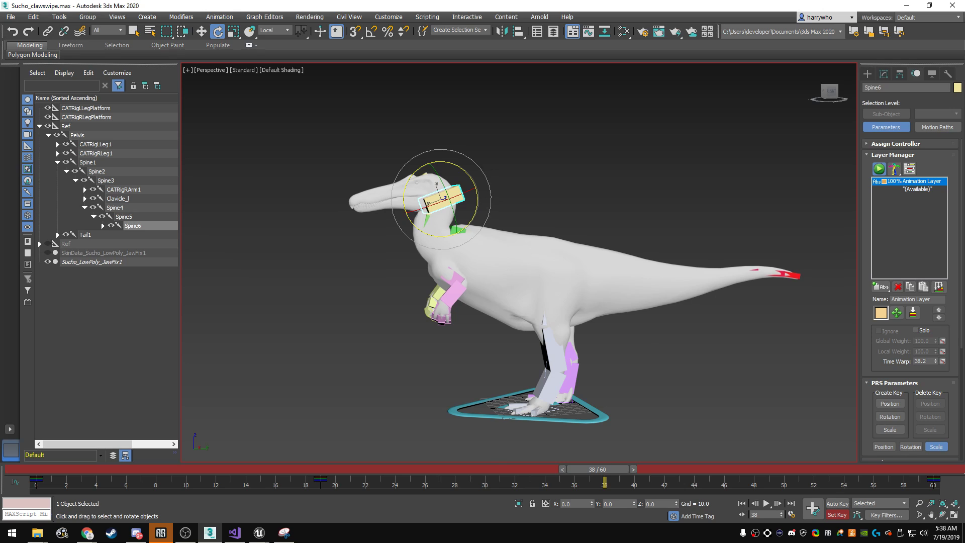
- Orbit and zoom around the dinosaur to inspect the neck tilt from front, side and close up
alt+middle_drag(437, 201, 538, 201)
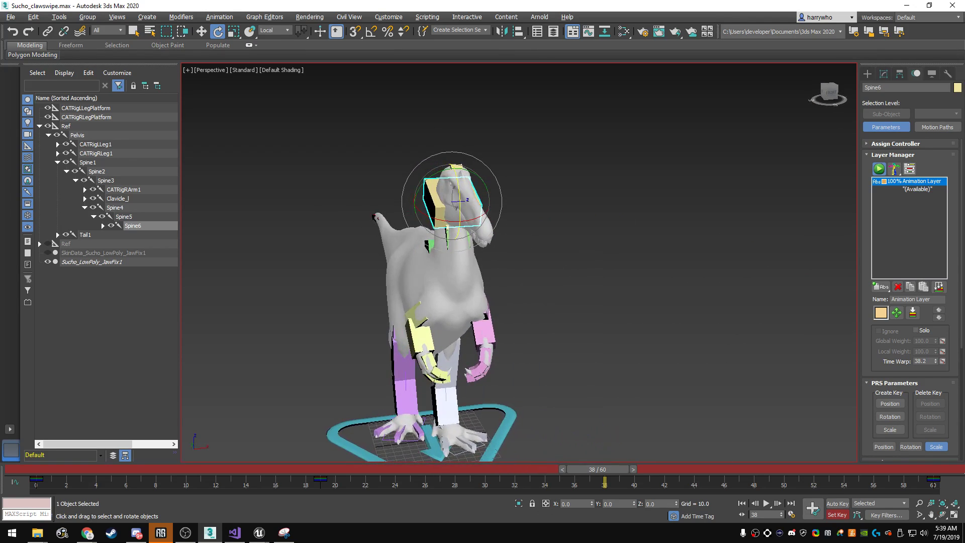
alt+middle_drag(518, 261, 417, 262)
scroll(517, 261, up, 3)
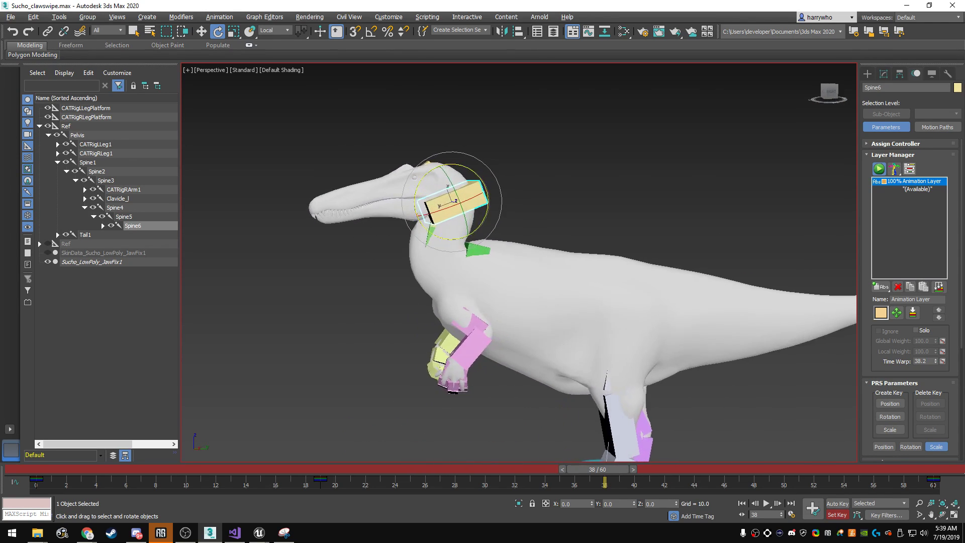
alt+middle_drag(517, 262, 527, 262)
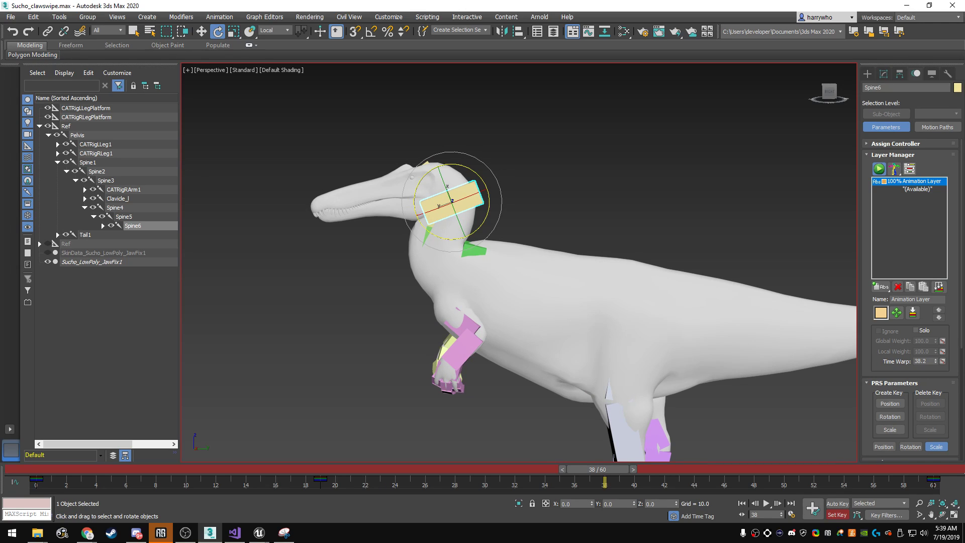
scroll(517, 262, down, 3)
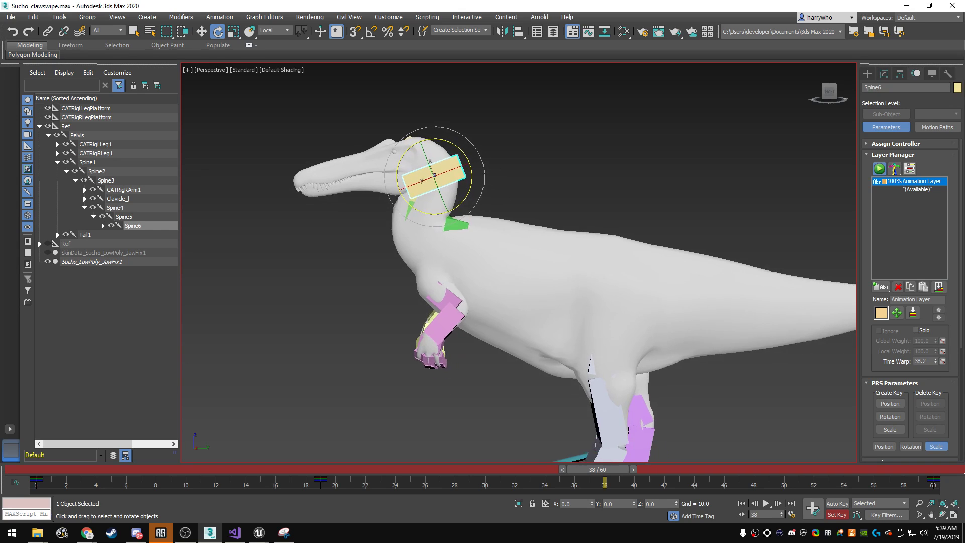
mouse_move(518, 261)
alt+middle_down()
mouse_move(532, 261)
mouse_move(493, 261)
mouse_move(518, 242)
mouse_move(548, 261)
mouse_move(563, 259)
mouse_move(542, 258)
alt+middle_up()
scroll(518, 262, up, 3)
scroll(518, 261, up, 2)
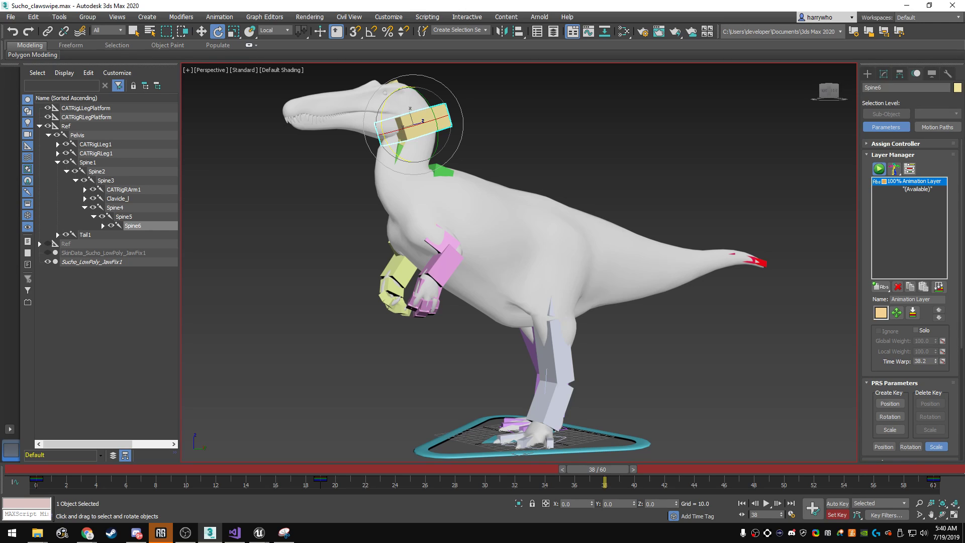
alt+middle_drag(553, 221, 565, 223)
scroll(565, 223, up, 3)
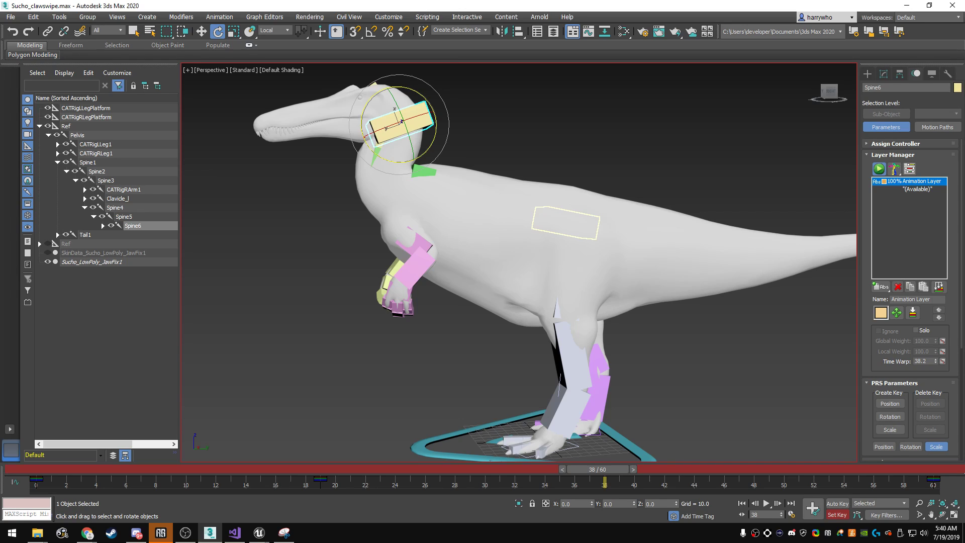
scroll(519, 263, down, 2)
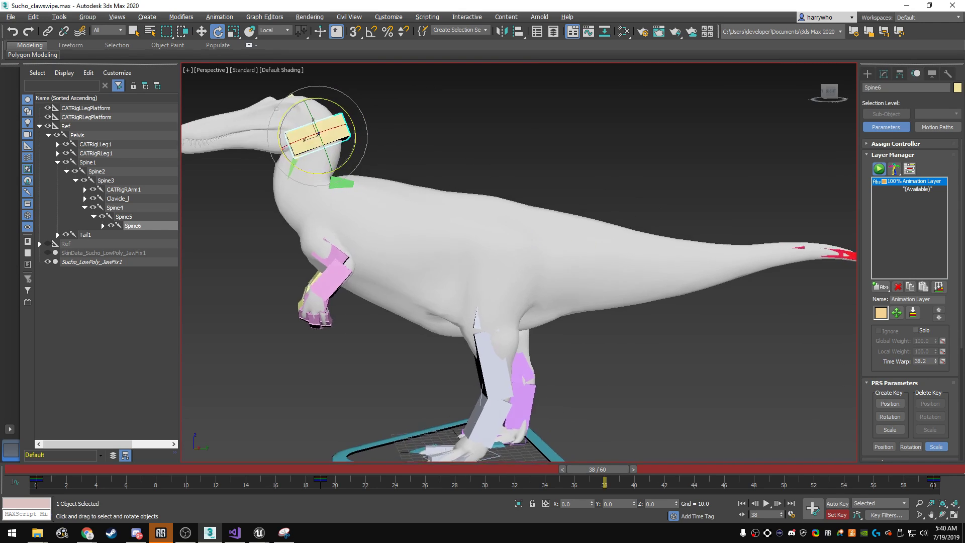
scroll(519, 262, up, 4)
scroll(519, 263, down, 3)
alt+middle_drag(518, 263, 518, 256)
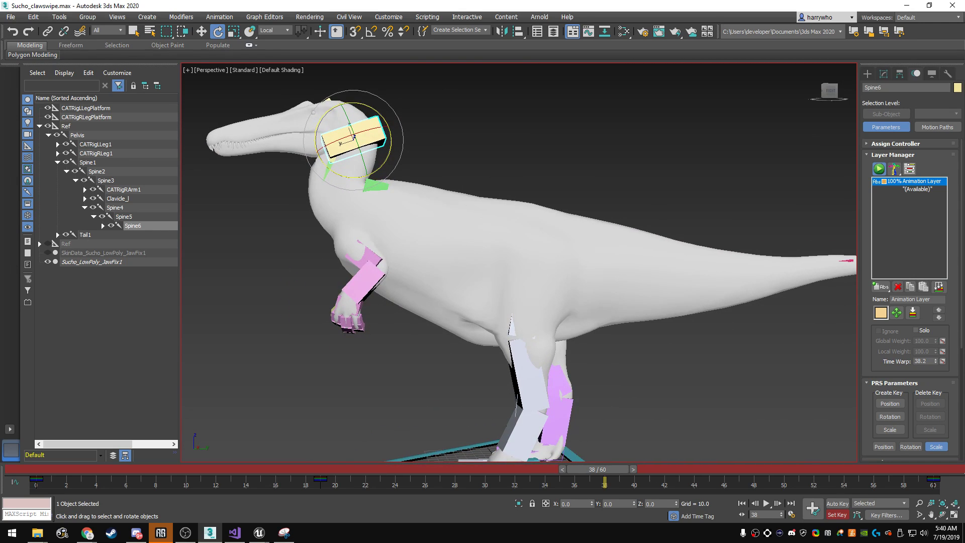
- Step back to frame 18, select the Pelvis, and move forward to frame 25
drag(596, 469, 276, 469)
key(e)
click(525, 236)
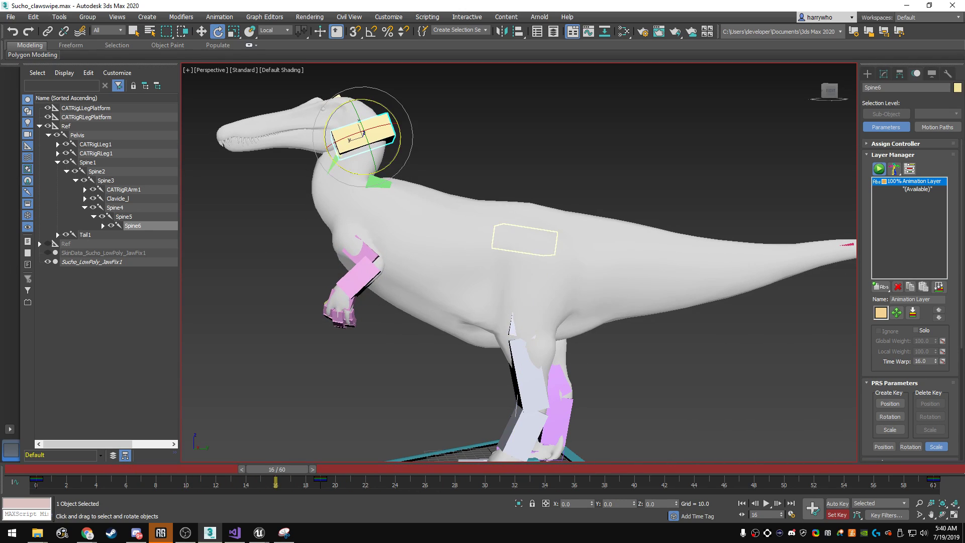
key(q)
mouse_move(275, 468)
mouse_down()
mouse_move(395, 468)
mouse_move(320, 468)
mouse_up()
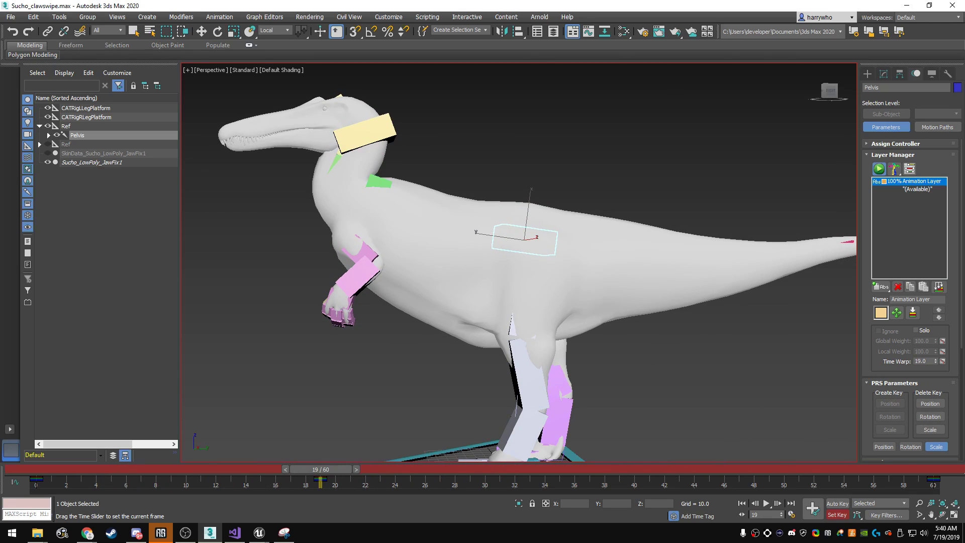
- Go back to frame 13 and rotate the Pelvis so the head rises and the tail drops
key(e)
alt+middle_drag(517, 261, 568, 261)
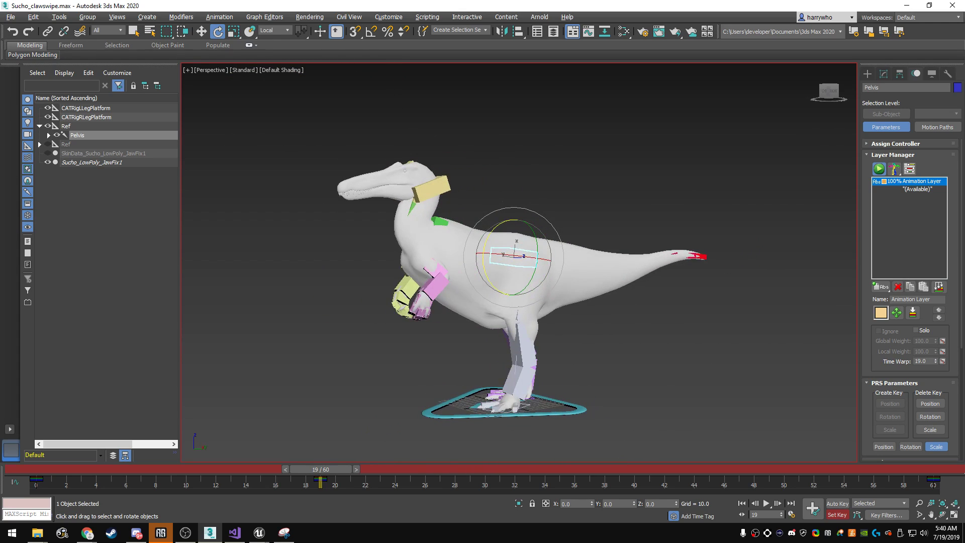
scroll(523, 231, up, 3)
scroll(527, 231, down, 2)
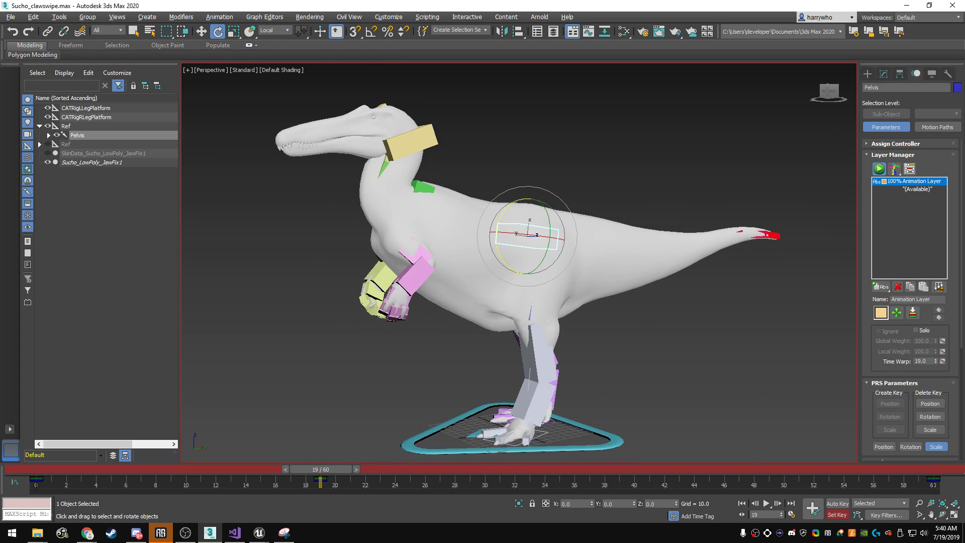
key(q)
drag(320, 469, 247, 468)
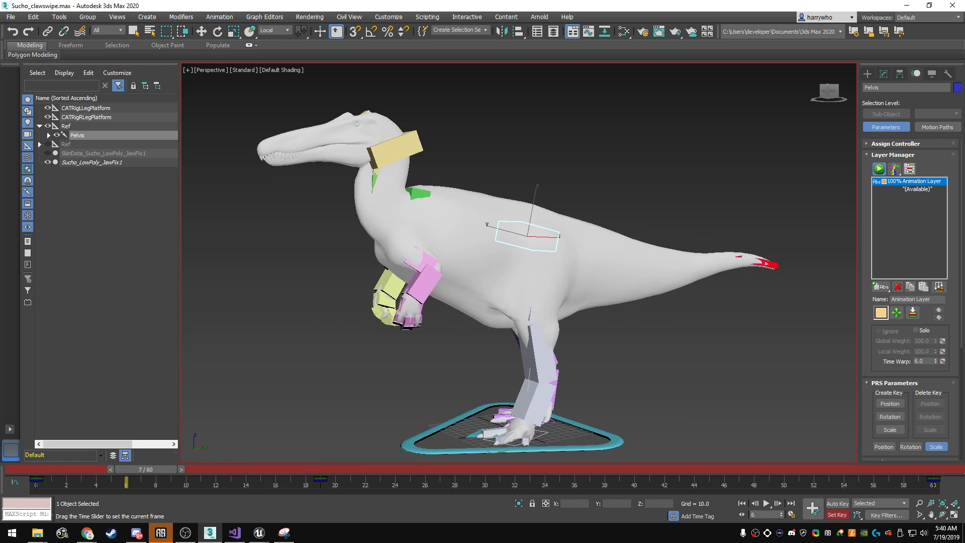
key(e)
mouse_move(320, 469)
mouse_down()
mouse_move(215, 469)
mouse_move(320, 469)
mouse_up()
key(q)
scroll(522, 251, up, 2)
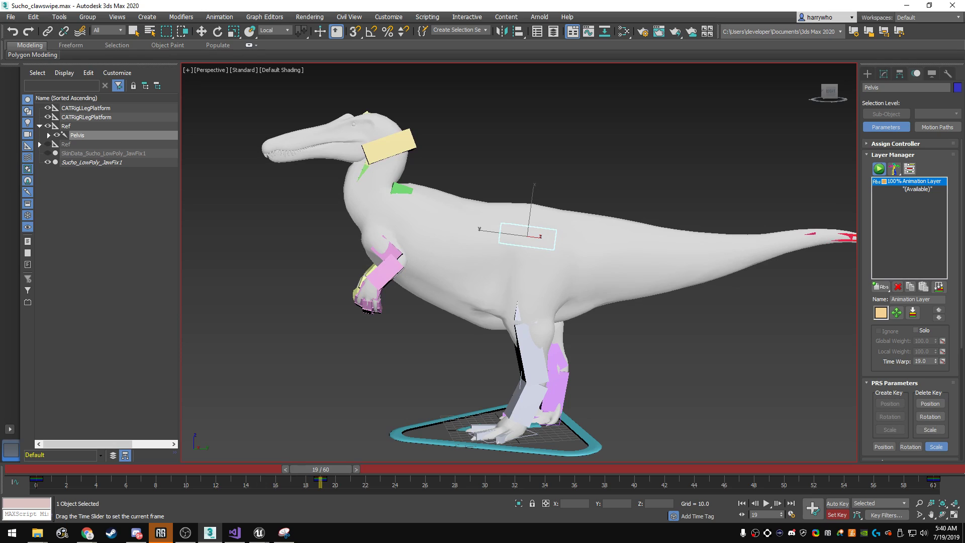
drag(562, 221, 560, 254)
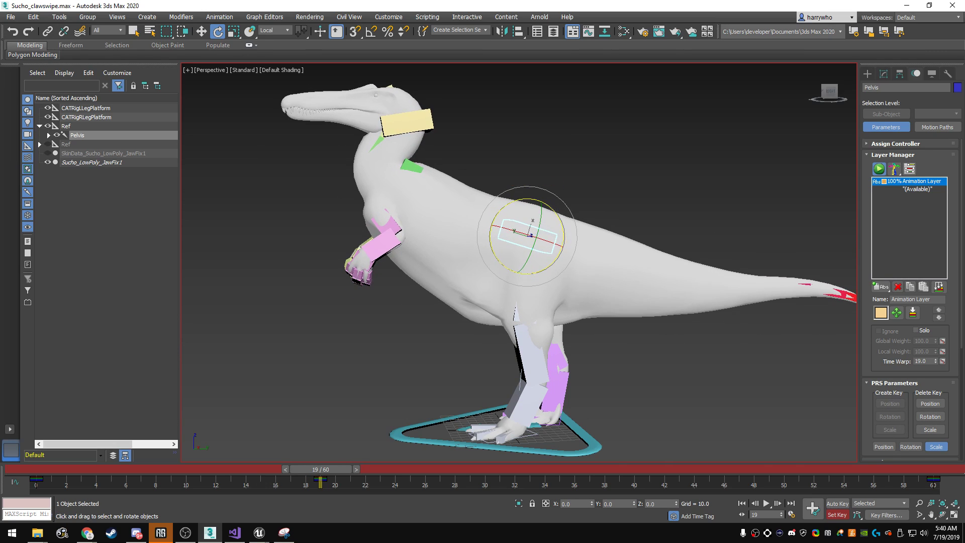
- Play back the animation and scrub frames 17 to 31 to review the pelvis motion
key(q)
mouse_move(320, 468)
mouse_down()
mouse_move(395, 469)
mouse_move(44, 468)
mouse_up()
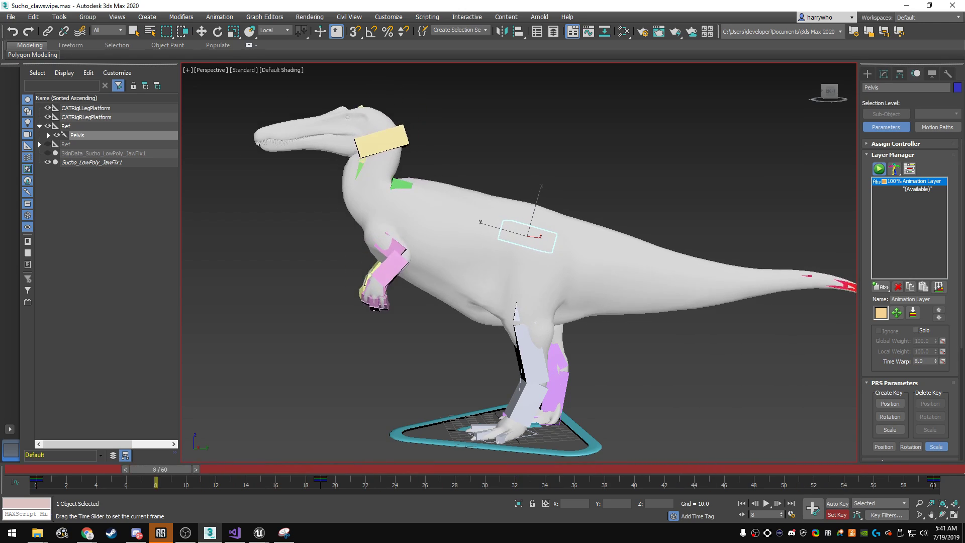
key(e)
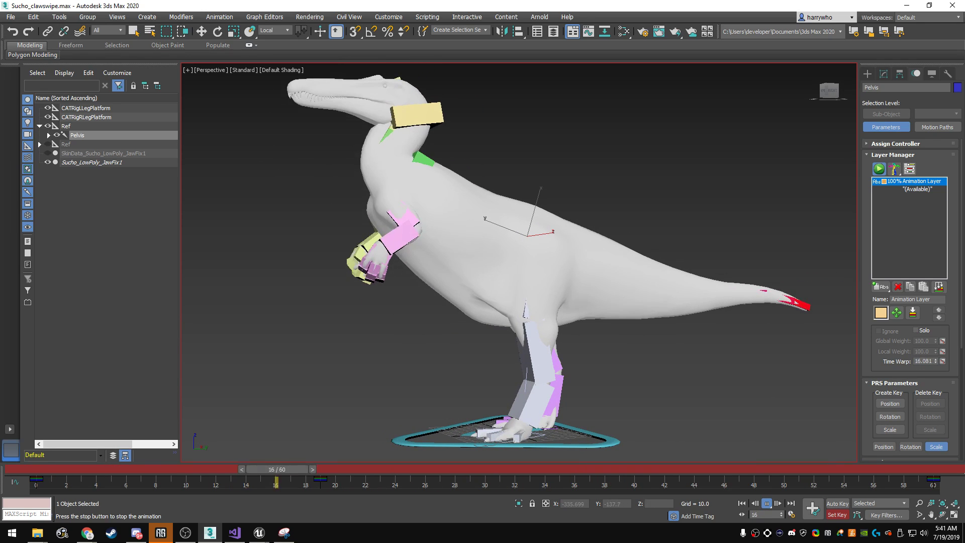
key(slash)
key(e)
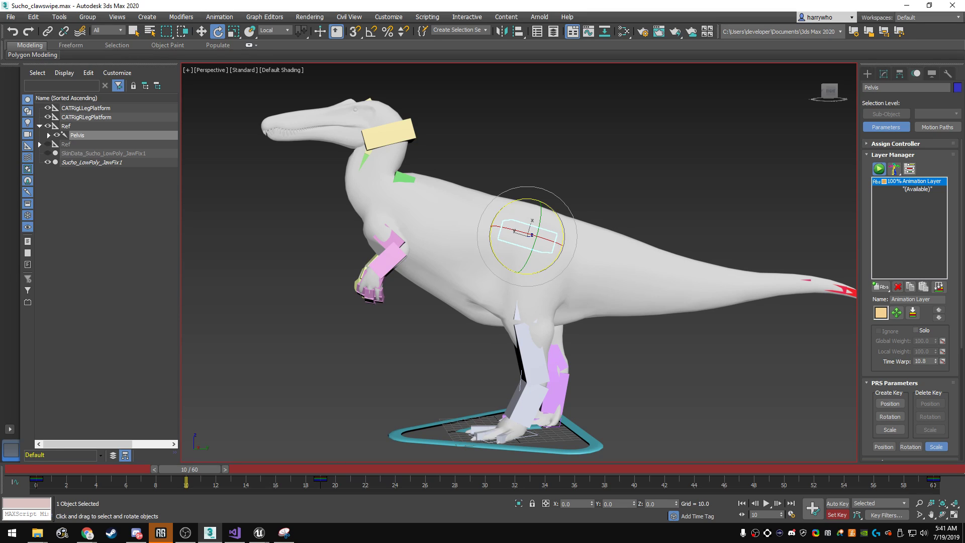
alt+middle_drag(523, 236, 583, 236)
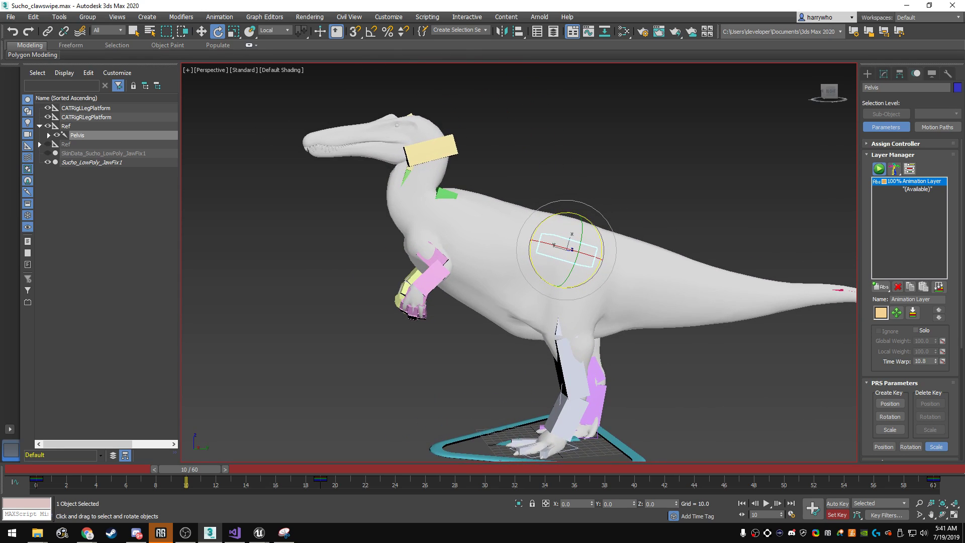
drag(190, 468, 290, 469)
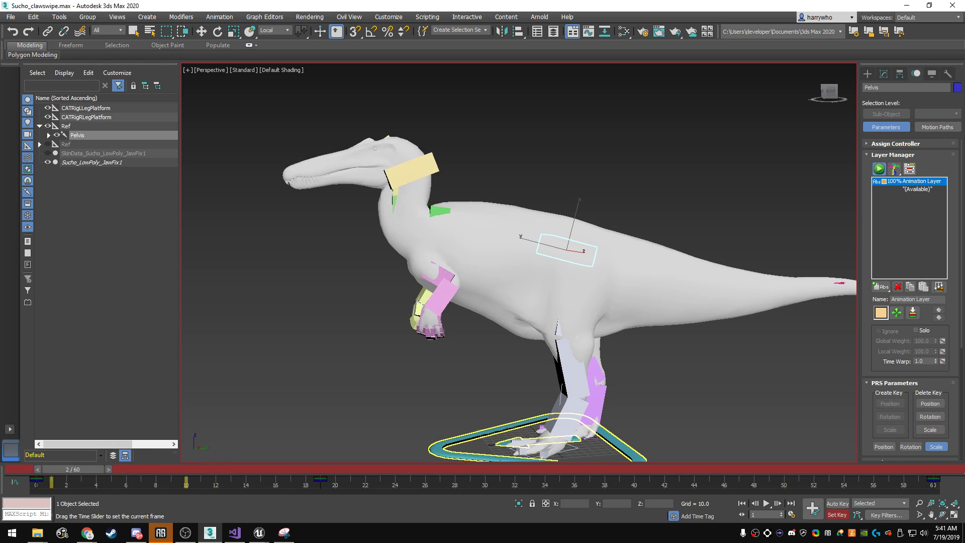
drag(348, 469, 815, 468)
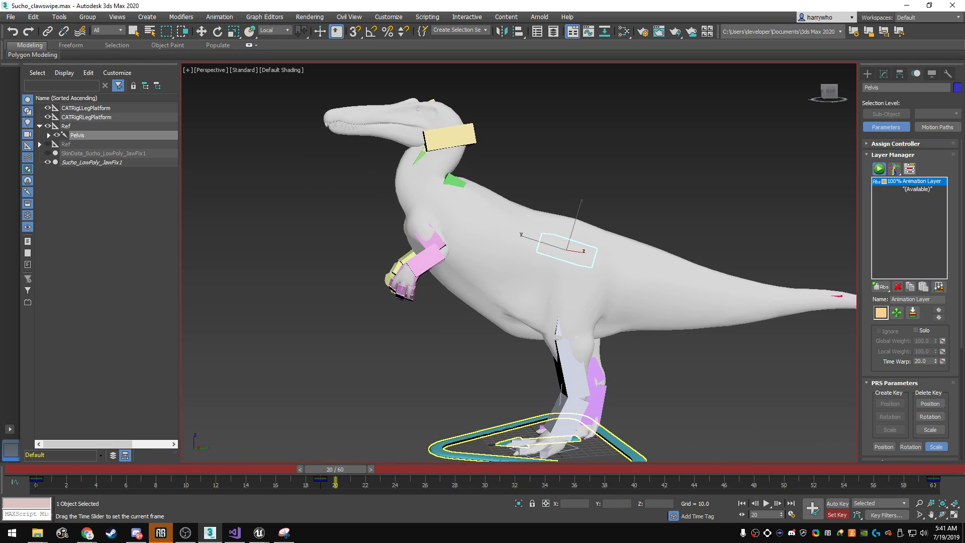
- Select Spine3 and rotate the upper spine so the head and neck rear back
key(e)
click(435, 229)
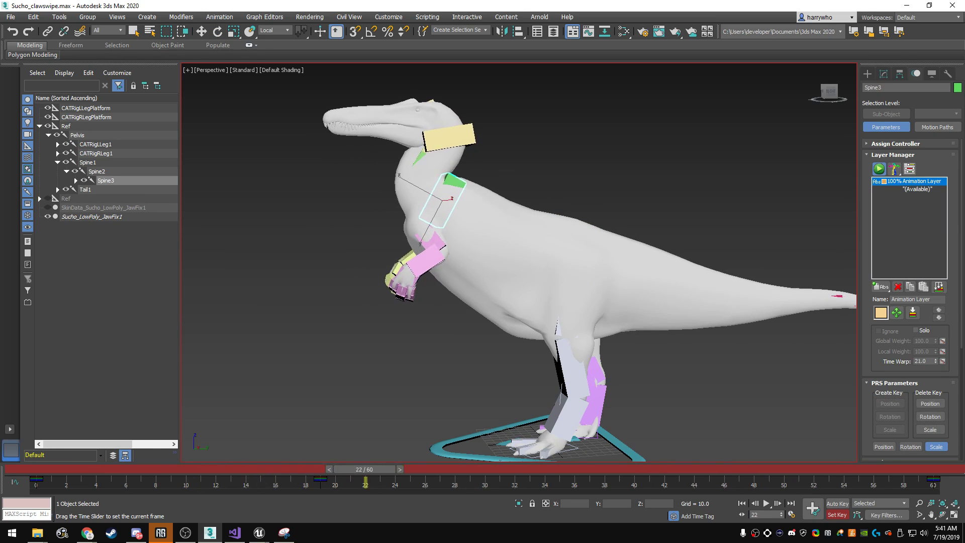
mouse_move(815, 469)
mouse_down()
mouse_move(349, 468)
mouse_move(670, 469)
mouse_up()
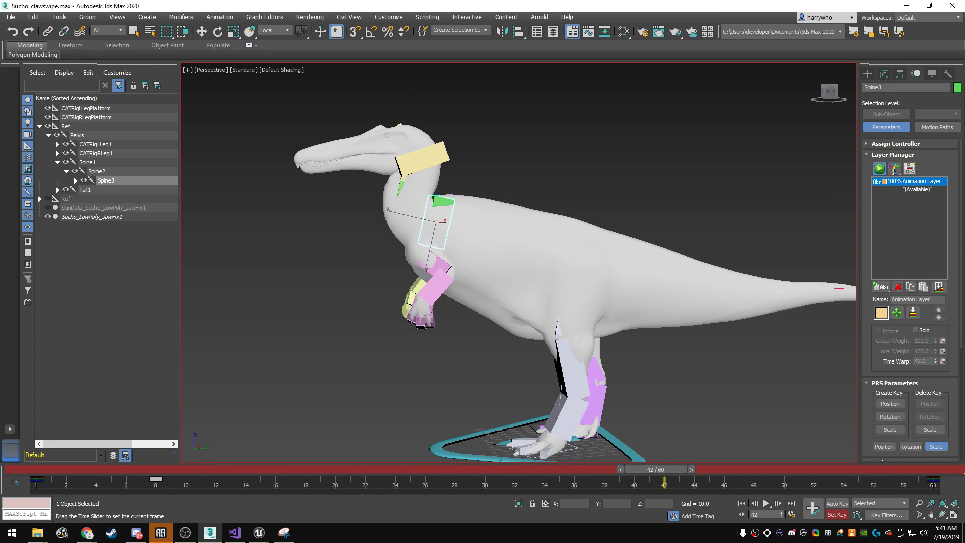
key(e)
drag(476, 248, 473, 232)
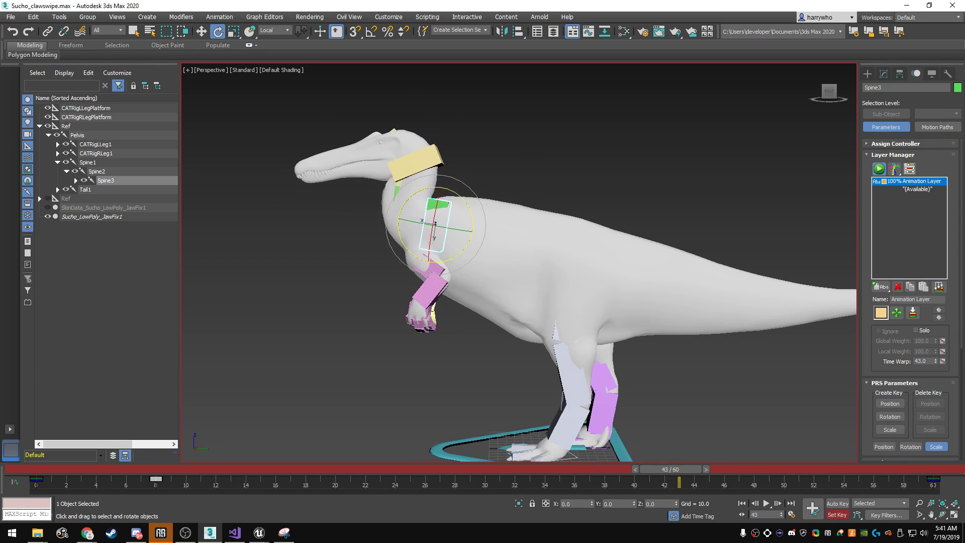
key(Page_Up)
key(Page_Down)
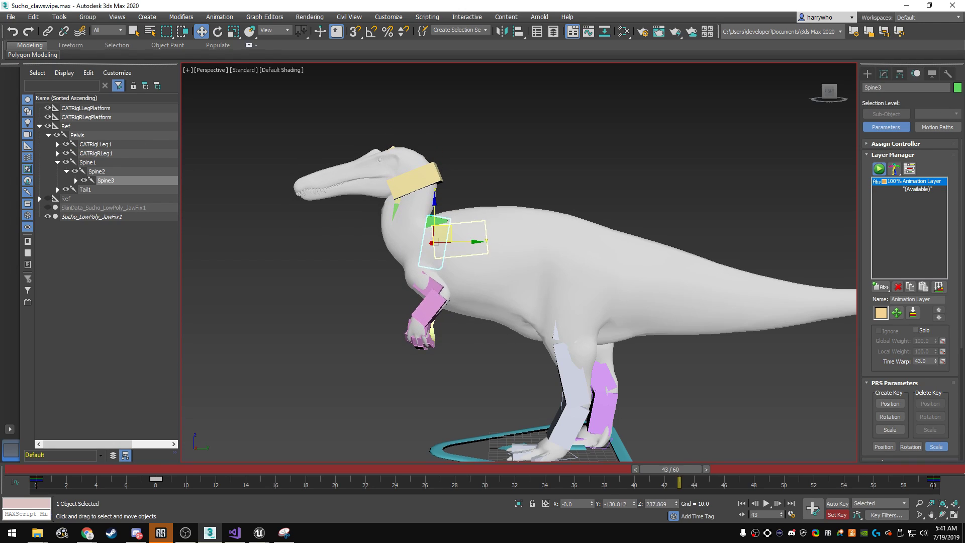
alt+middle_drag(518, 261, 568, 262)
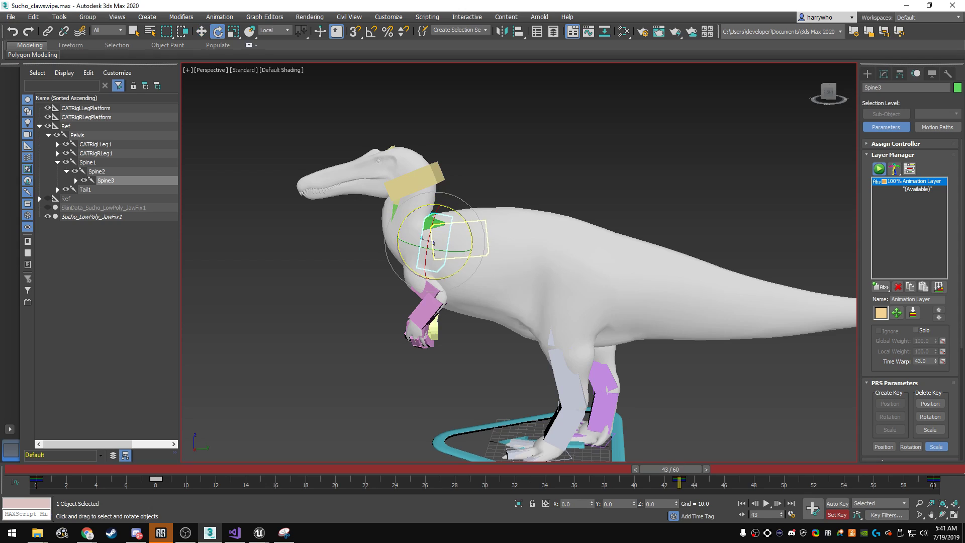
drag(433, 243, 433, 226)
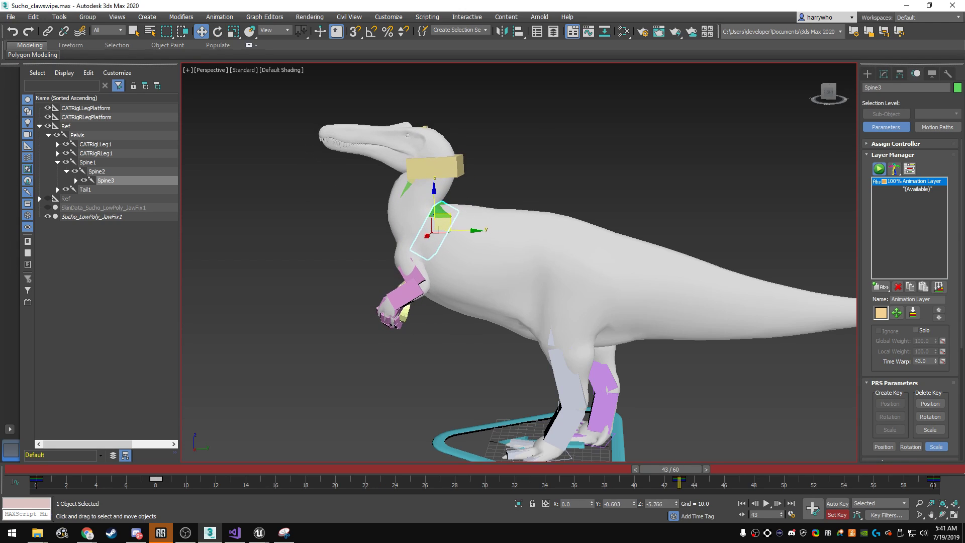
- Scrub frames 21 to 41 to review the pose, then select the right upper arm
drag(669, 469, 352, 469)
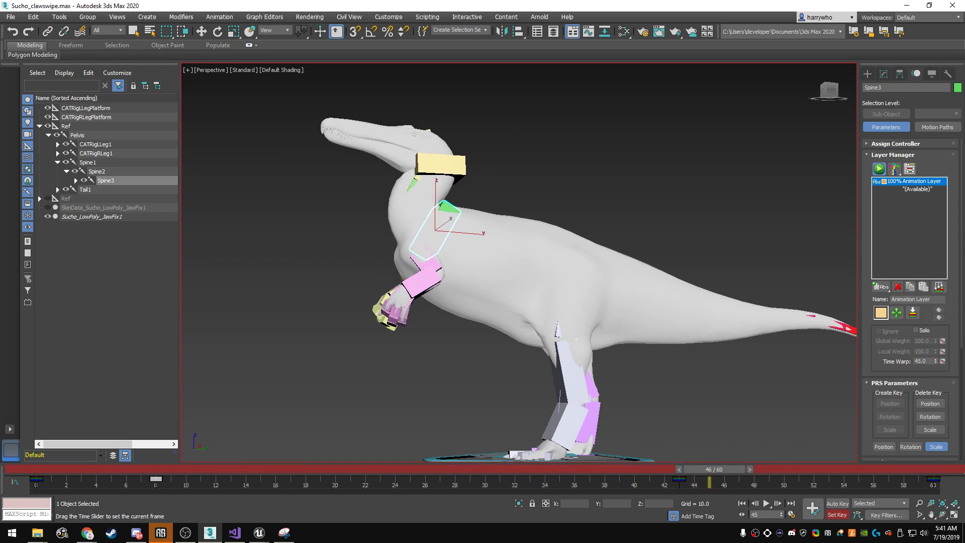
drag(350, 469, 649, 469)
click(829, 91)
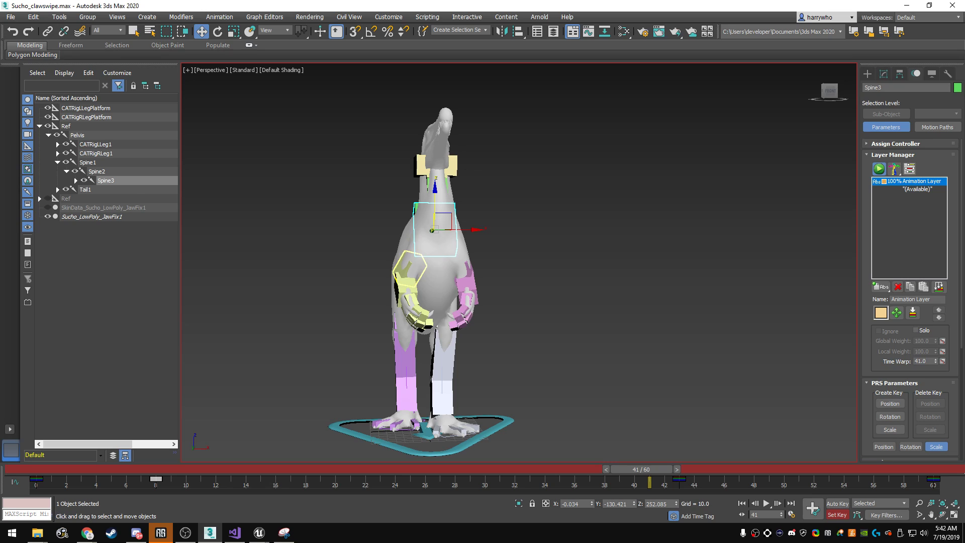
click(408, 268)
mouse_move(408, 269)
alt+middle_down()
mouse_move(415, 330)
mouse_move(425, 336)
alt+middle_up()
- Select the right arm hierarchy, scrub the early frames to review its swipe, then select only CATRigRArm1
double_click(415, 330)
drag(639, 468, 117, 468)
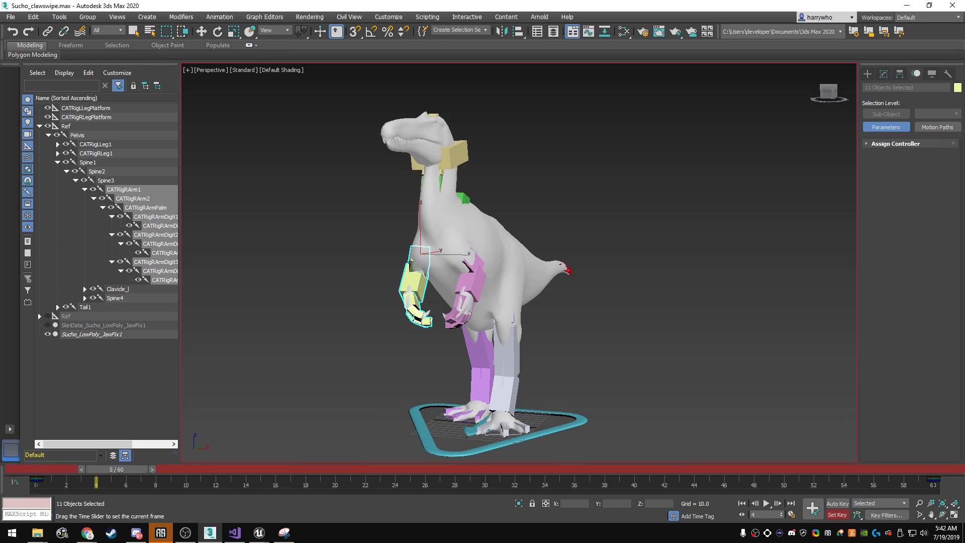
mouse_move(424, 336)
alt+middle_down()
mouse_move(447, 334)
mouse_move(379, 337)
mouse_move(487, 338)
mouse_move(463, 338)
alt+middle_up()
scroll(422, 262, up, 2)
scroll(422, 261, up, 2)
scroll(422, 261, up, 2)
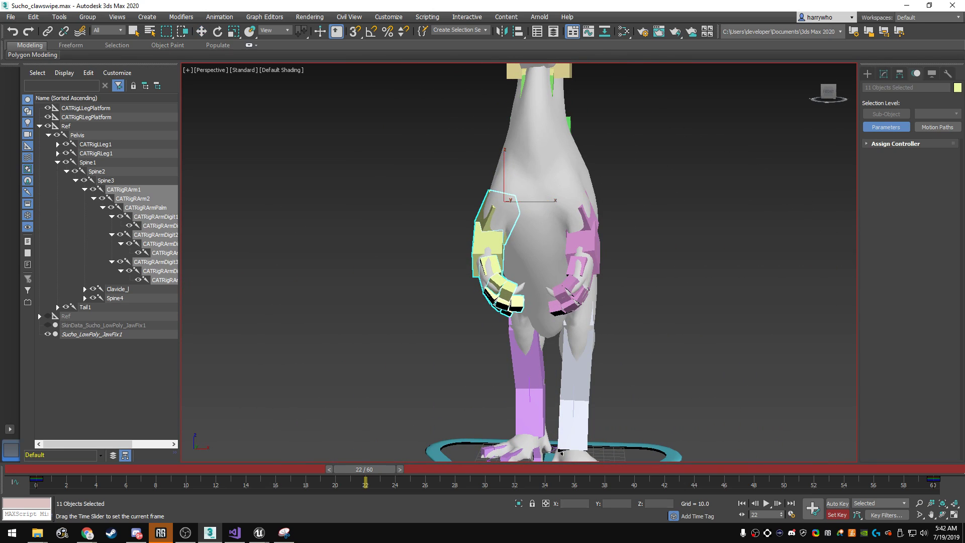
mouse_move(365, 468)
mouse_down()
mouse_move(50, 469)
mouse_move(230, 468)
mouse_up()
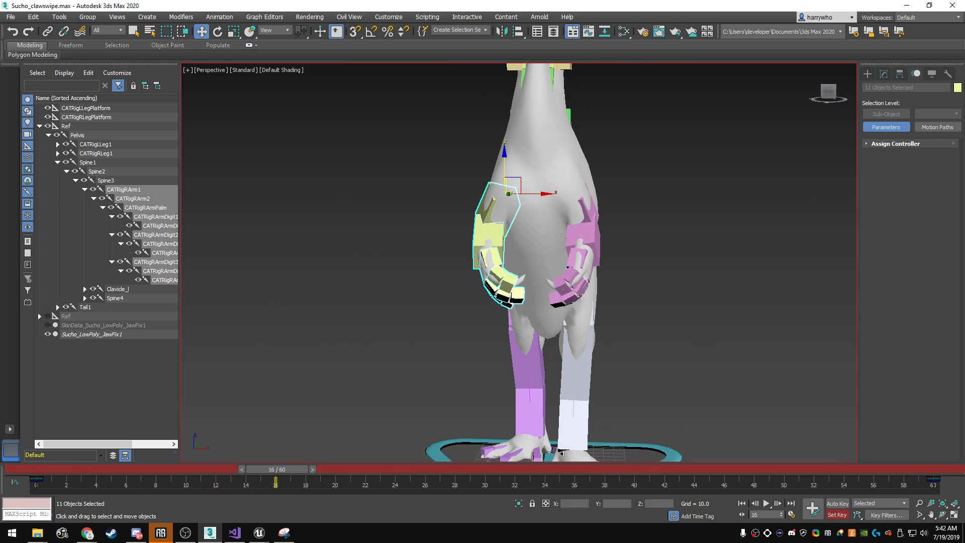
mouse_move(561, 453)
alt+middle_down()
mouse_move(533, 454)
mouse_move(558, 453)
alt+middle_up()
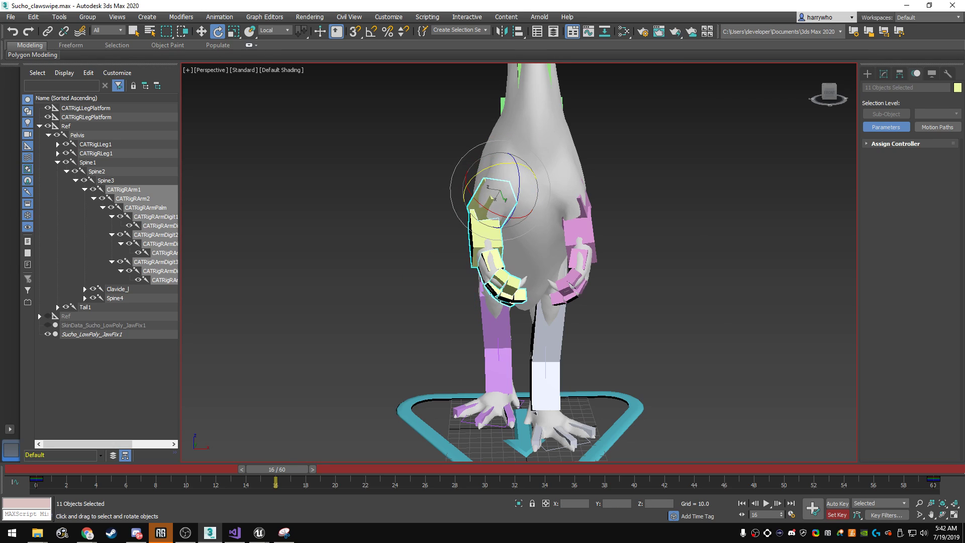
key(ctrl+d)
click(491, 201)
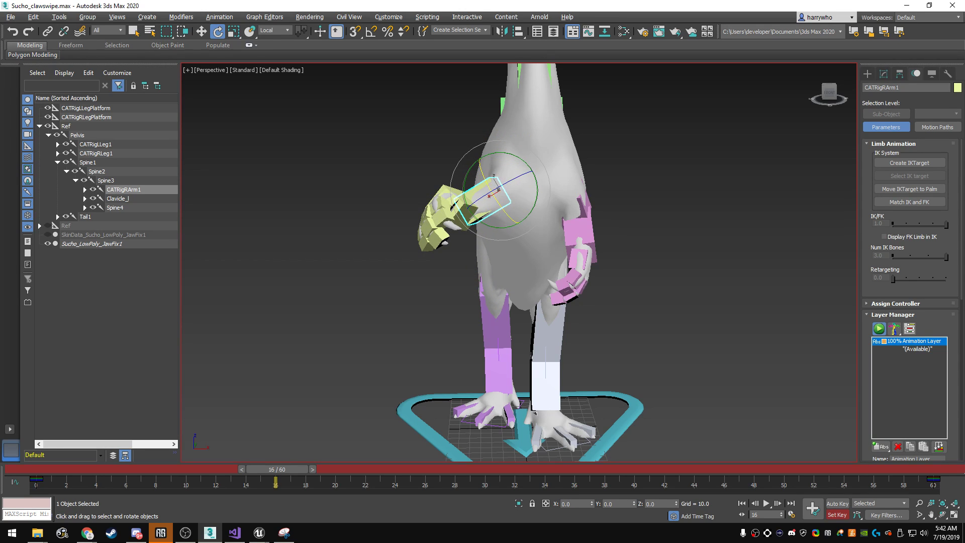
- Swing the right upper arm (CATRigRArm1) outward at frame 16, then review it at frames 35 and 6
mouse_move(502, 252)
alt+middle_down()
mouse_move(578, 251)
mouse_move(463, 251)
alt+middle_up()
mouse_move(275, 468)
mouse_down()
mouse_move(186, 468)
mouse_move(553, 469)
mouse_move(185, 469)
mouse_move(305, 469)
mouse_up()
alt+middle_drag(477, 251, 628, 251)
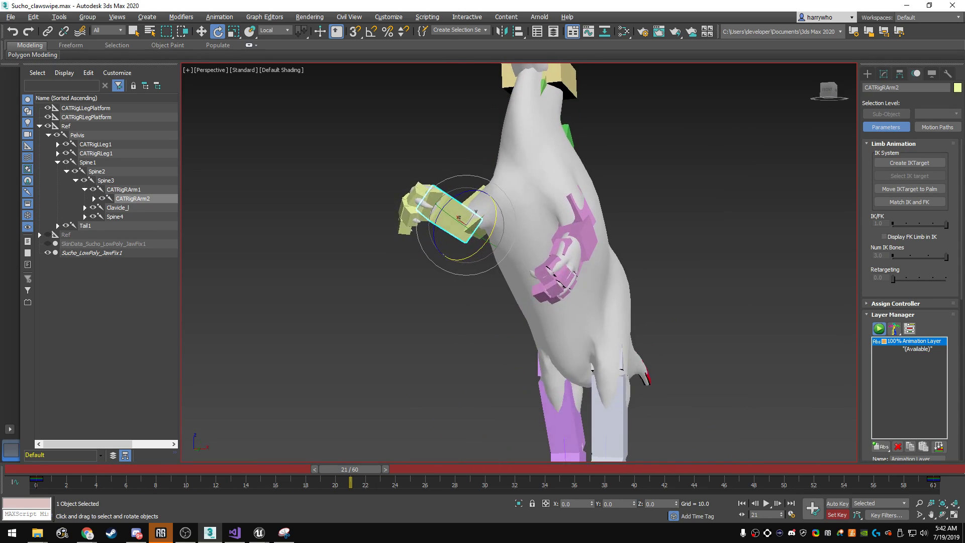
drag(350, 468, 126, 469)
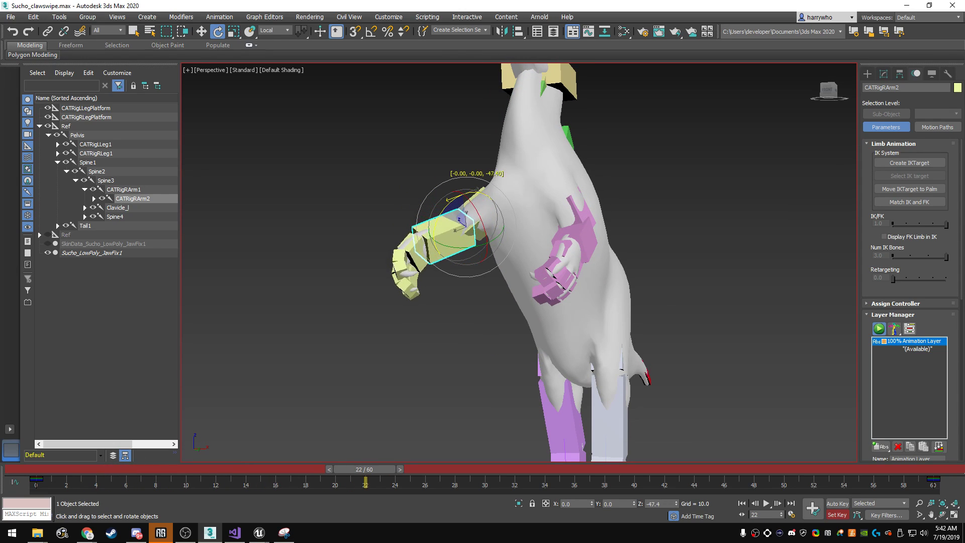
- Bend the right forearm (CATRigRArm2) down at frame 22 and compare arm poses across frames
mouse_move(518, 252)
alt+middle_down()
mouse_move(593, 241)
mouse_move(542, 251)
mouse_move(582, 241)
alt+middle_up()
drag(365, 469, 156, 468)
mouse_move(245, 469)
mouse_down()
mouse_move(55, 468)
mouse_move(638, 468)
mouse_up()
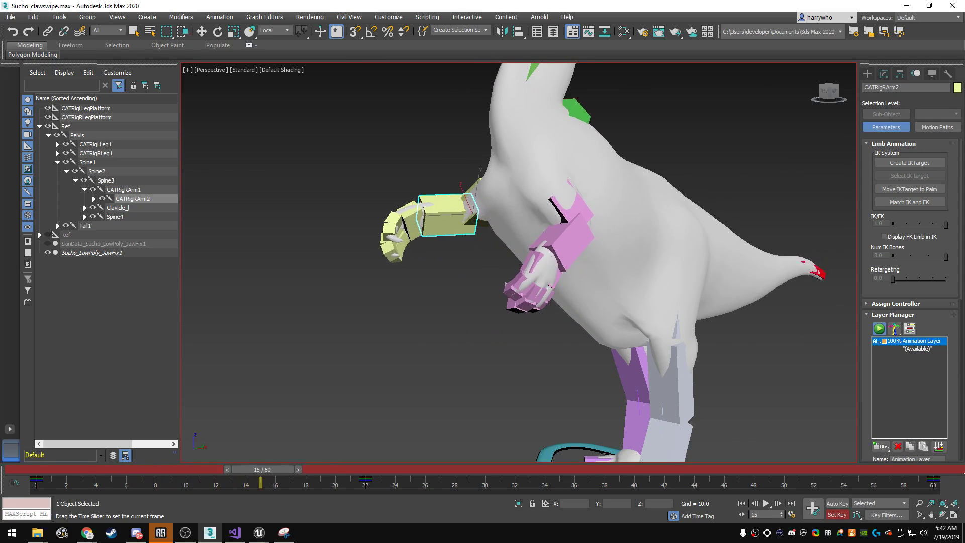
key(e)
click(828, 91)
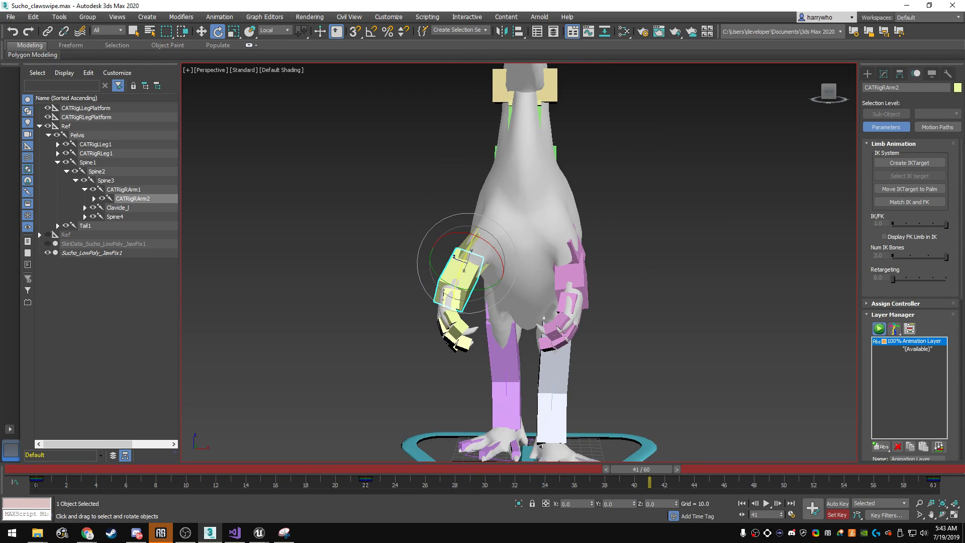
- Check the rotated arm at frames 21 and 5 from a closer view
mouse_move(638, 469)
mouse_down()
mouse_move(42, 469)
mouse_move(117, 469)
mouse_up()
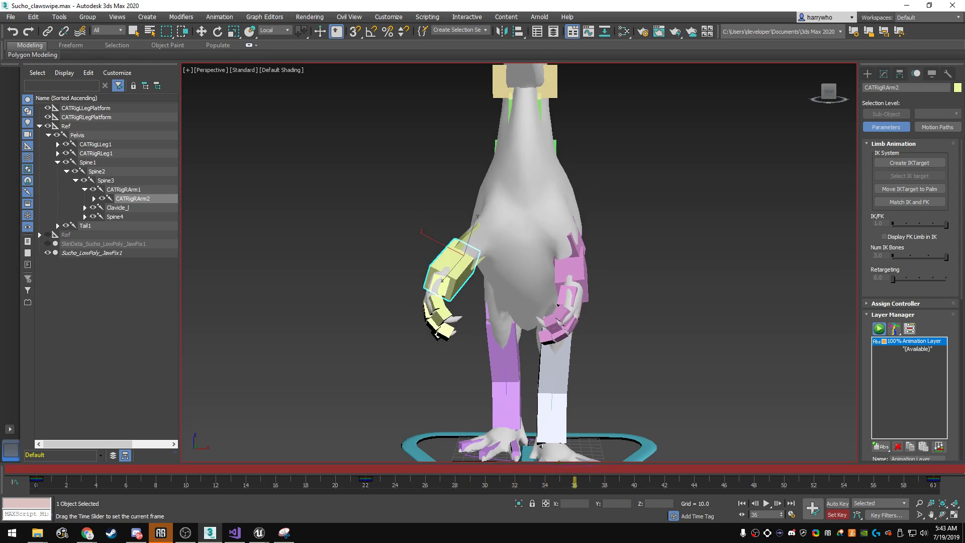
mouse_move(574, 468)
mouse_down()
mouse_move(638, 469)
mouse_move(351, 469)
mouse_up()
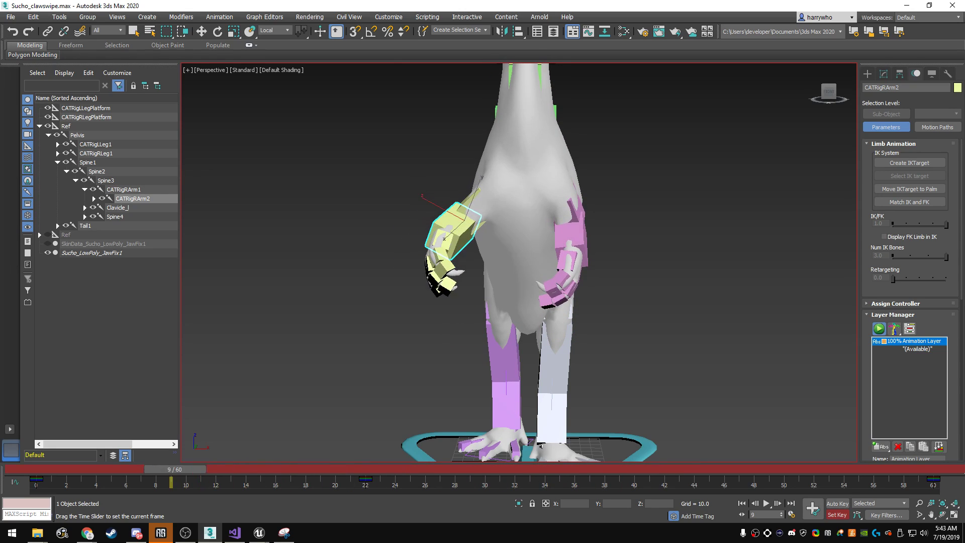
drag(436, 469, 116, 468)
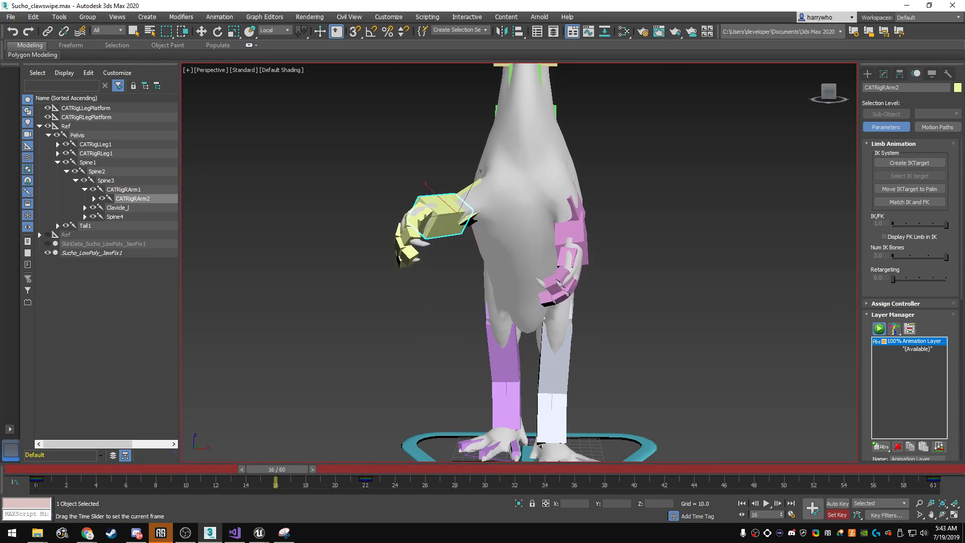
key(e)
alt+middle_drag(452, 251, 508, 241)
scroll(462, 252, up, 3)
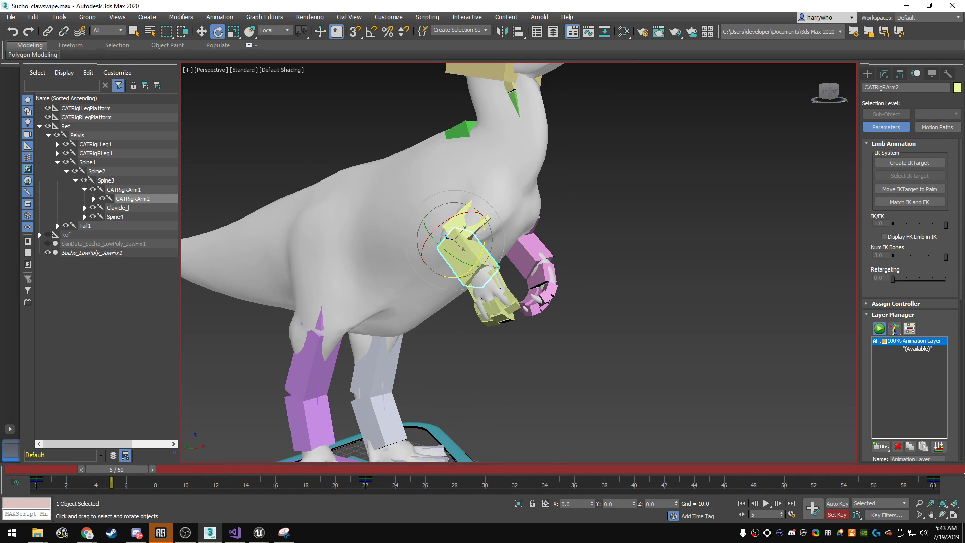
scroll(462, 251, down, 3)
- Play through the claw swipe up to frame 41 and view the dinosaur from near-front
key(.)
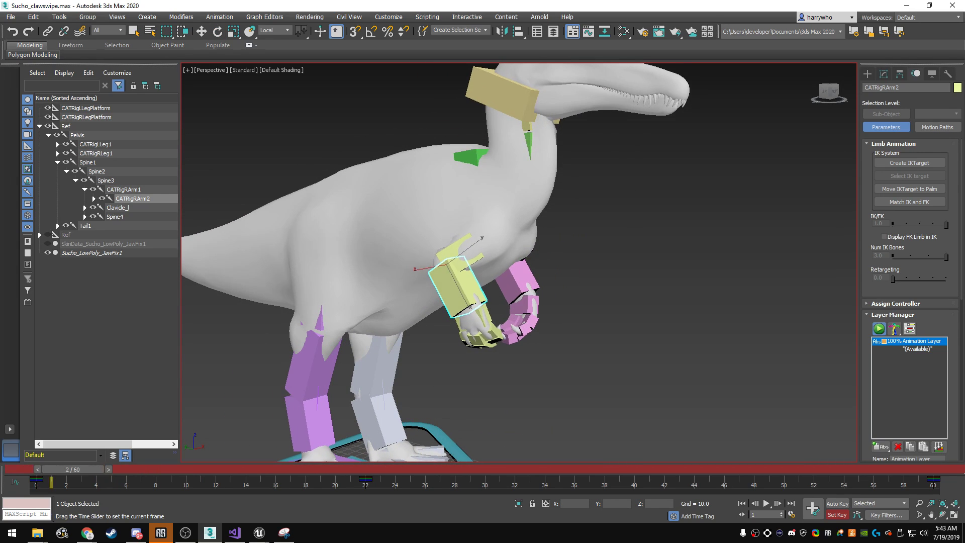
mouse_move(463, 251)
alt+middle_down()
mouse_move(482, 241)
mouse_move(537, 246)
alt+middle_up()
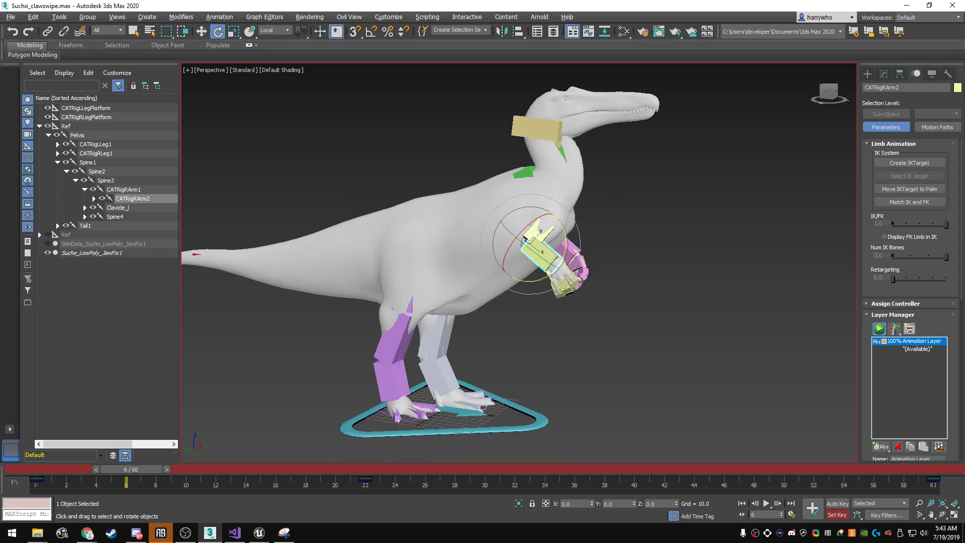
drag(131, 468, 641, 469)
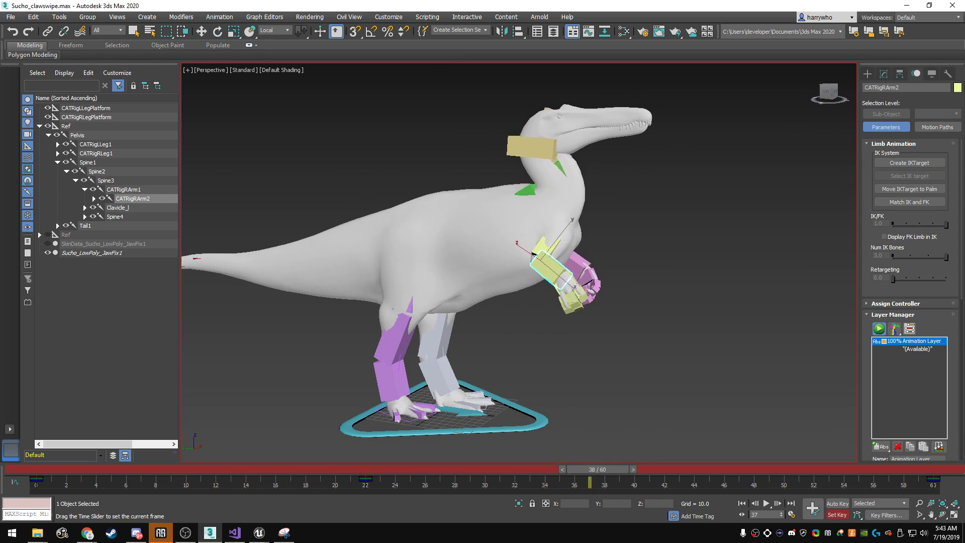
alt+middle_drag(517, 261, 457, 262)
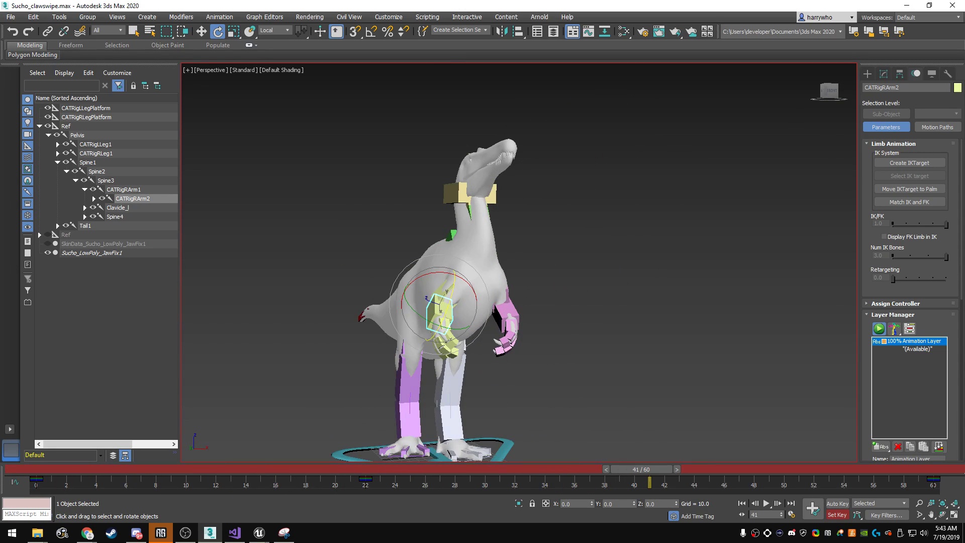
scroll(536, 290, up, 4)
- Rotate the right upper arm more upright at frame 41, comparing against frame 20
click(536, 289)
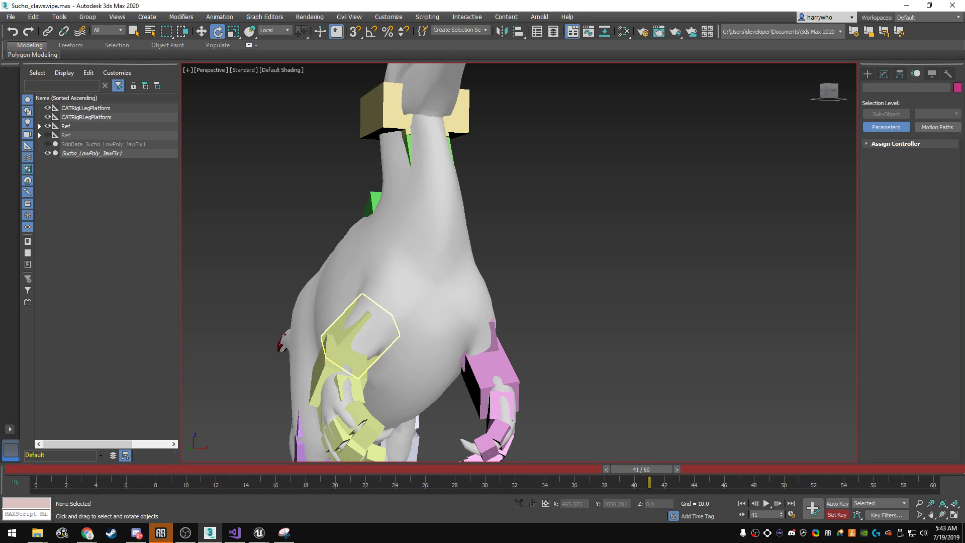
click(360, 334)
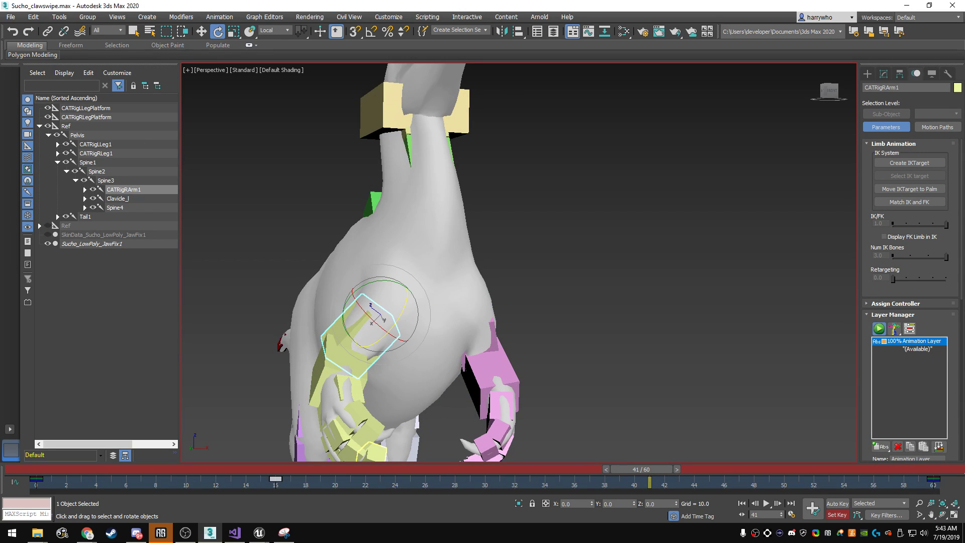
drag(397, 327, 402, 309)
drag(649, 482, 335, 482)
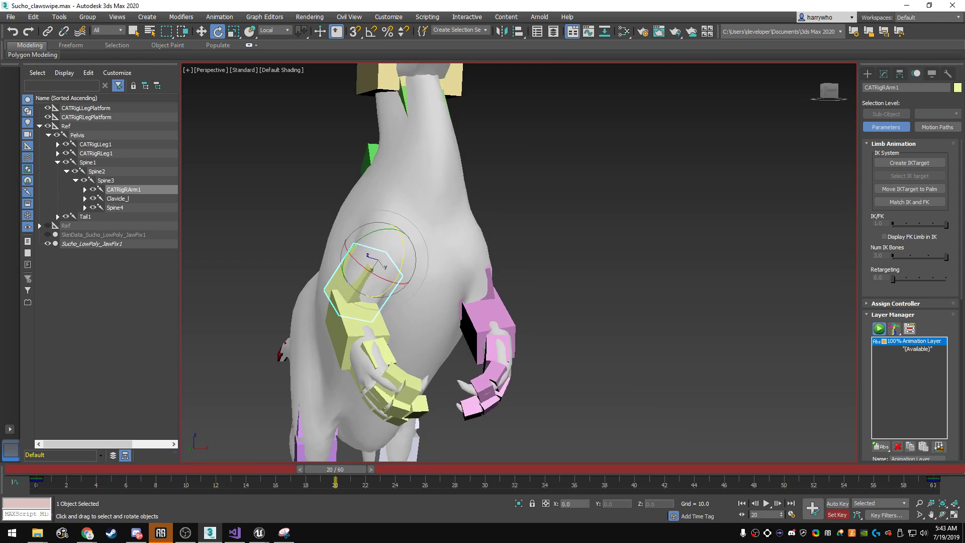
- Select the entire rig with Ctrl+A and view it from side and three-quarter angles
scroll(519, 261, down, 5)
alt+middle_drag(502, 262, 628, 261)
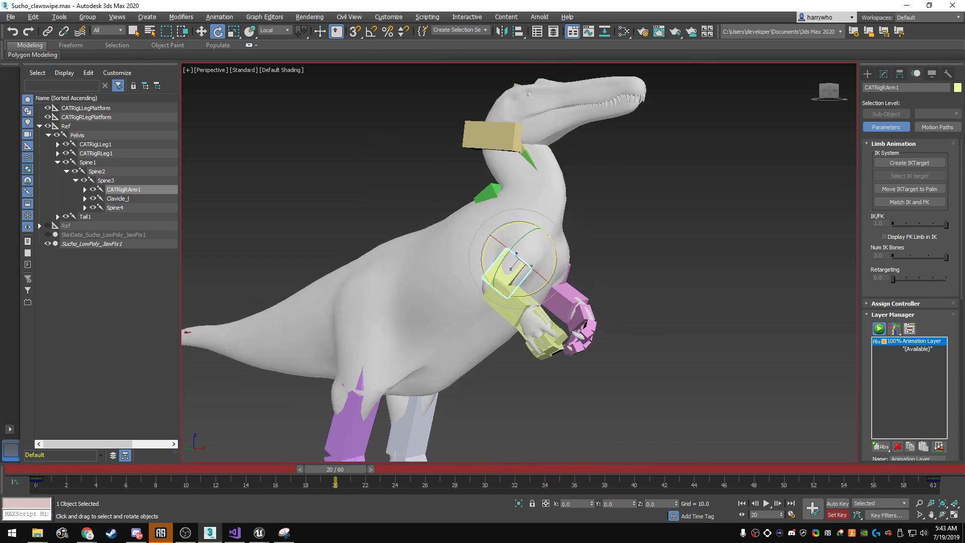
key(ctrl+a)
alt+middle_drag(503, 261, 603, 261)
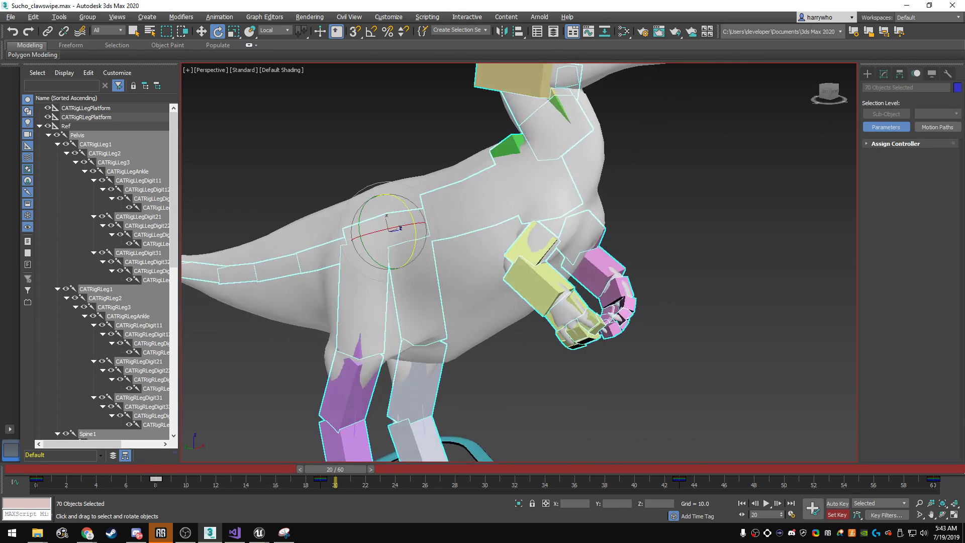
- Select the Pelvis and tilt it about 8.69 degrees at frame 35
click(505, 196)
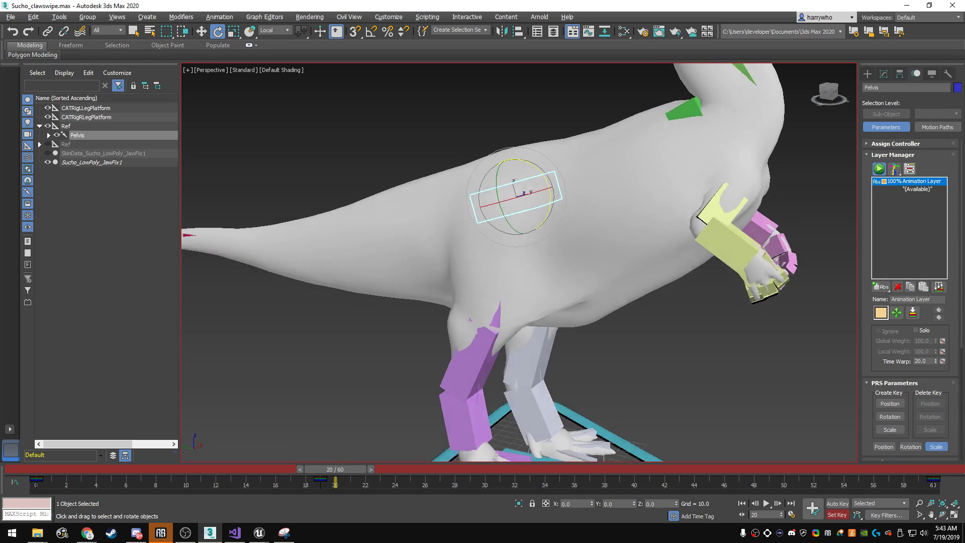
scroll(517, 196, down, 5)
alt+middle_drag(517, 226, 583, 226)
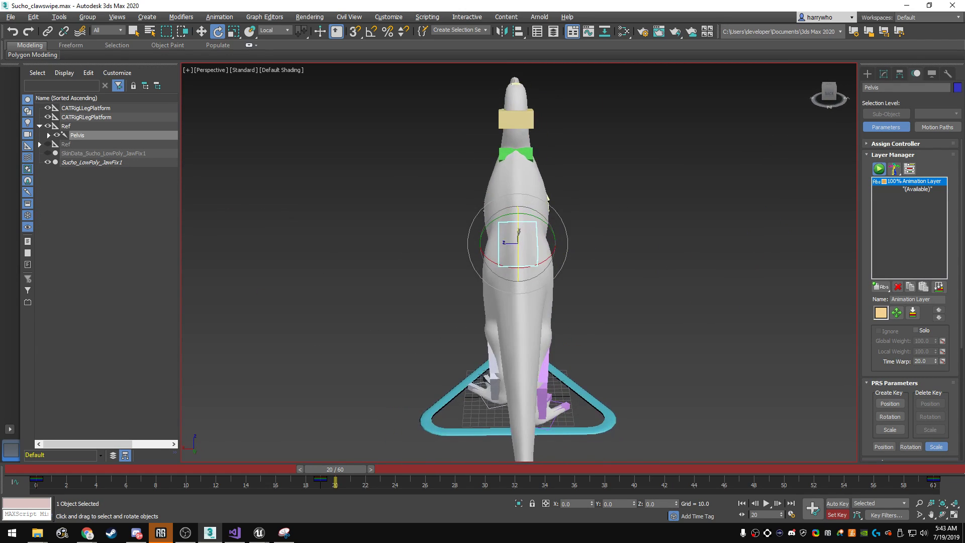
scroll(518, 239, up, 5)
mouse_move(334, 469)
mouse_down()
mouse_move(73, 469)
mouse_move(219, 468)
mouse_up()
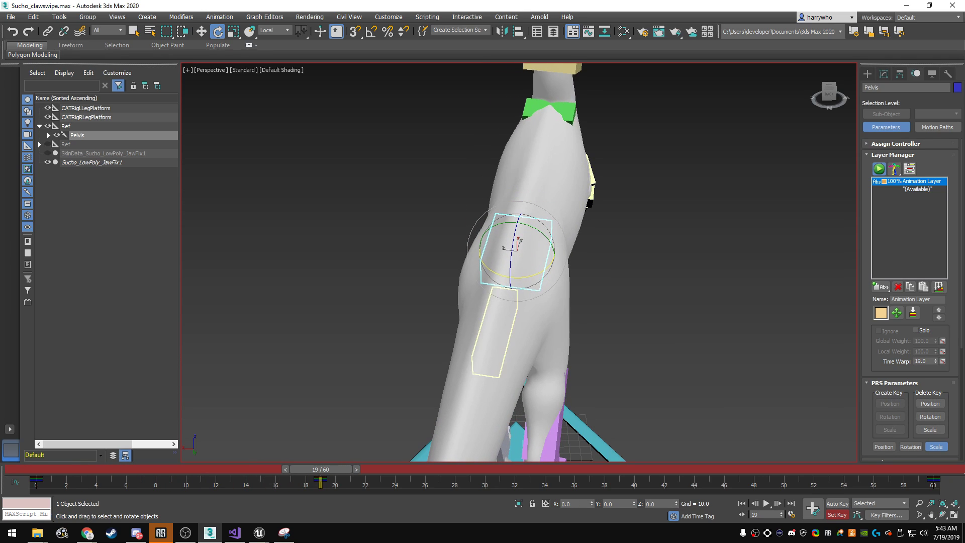
drag(320, 469, 553, 469)
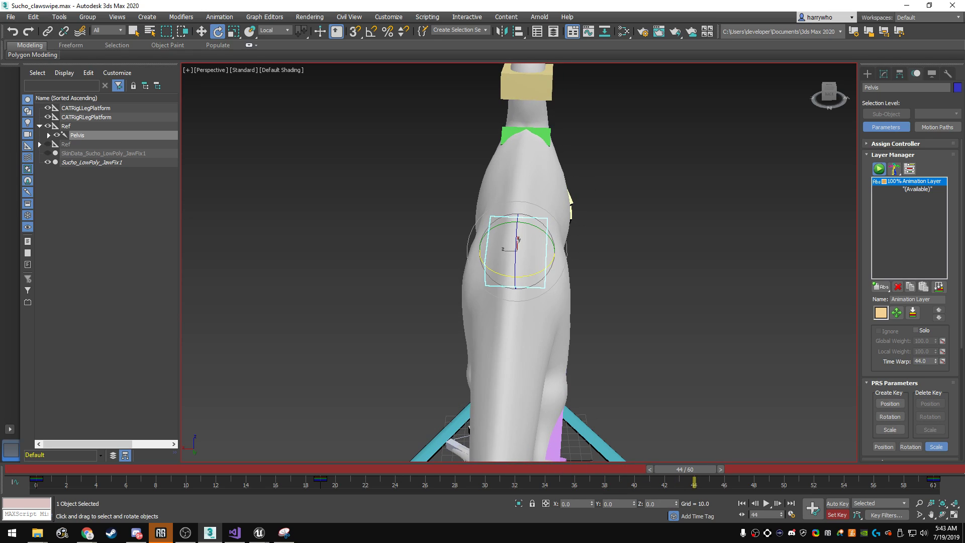
drag(518, 240, 526, 277)
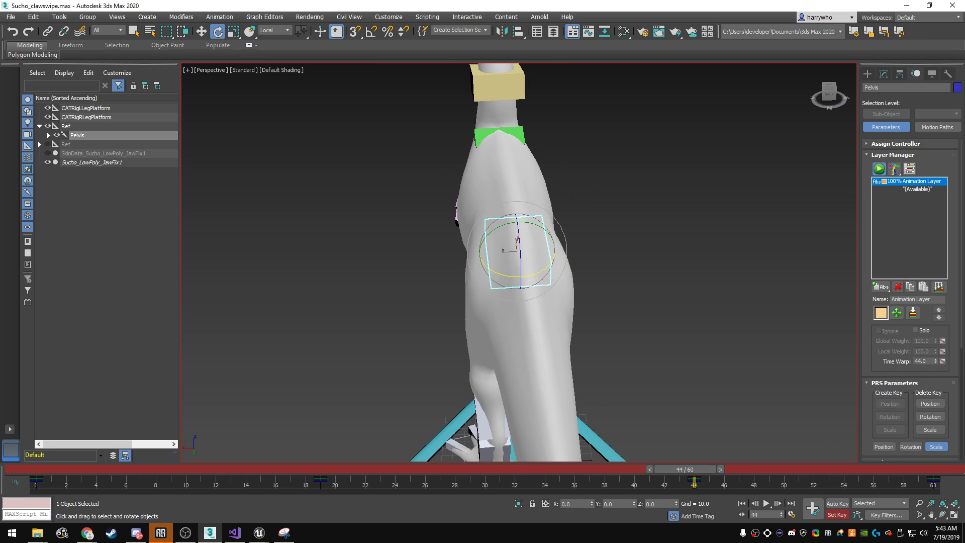
- Play the claw swipe and zoom the Perspective view in and out to watch it
key(slash)
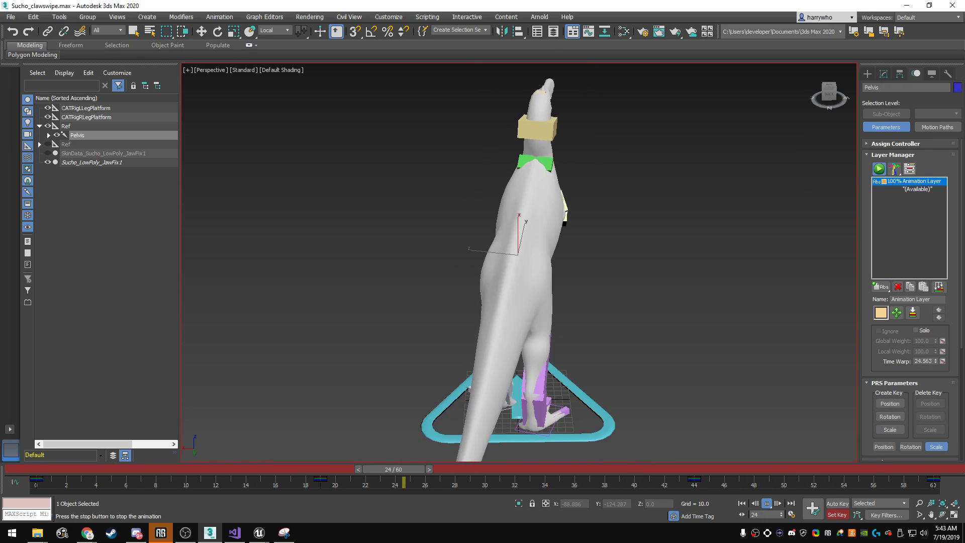
scroll(512, 261, up, 3)
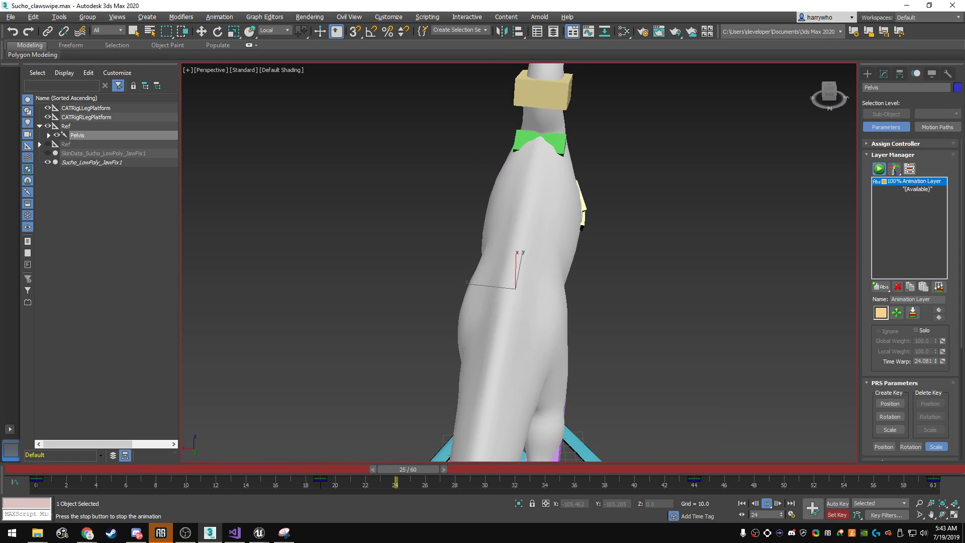
scroll(518, 262, down, 5)
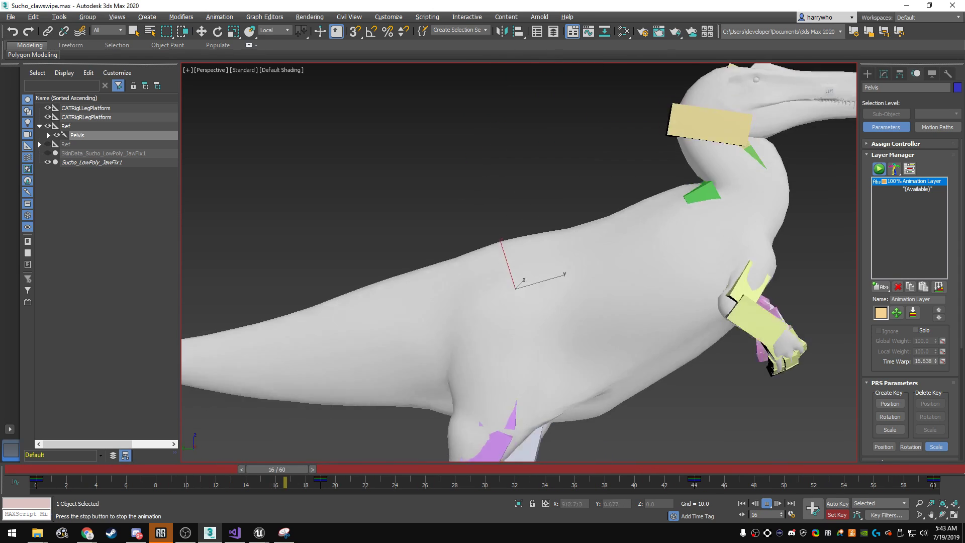
scroll(517, 261, down, 3)
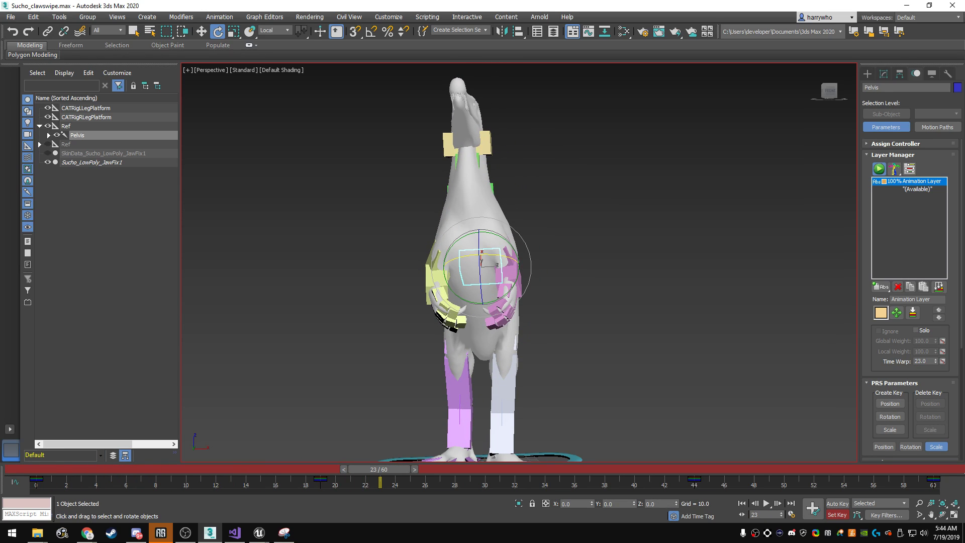
- Tilt the Pelvis about -15.77 on X at frame 48 and play it back
mouse_move(379, 468)
mouse_down()
mouse_move(686, 469)
mouse_move(515, 478)
mouse_up()
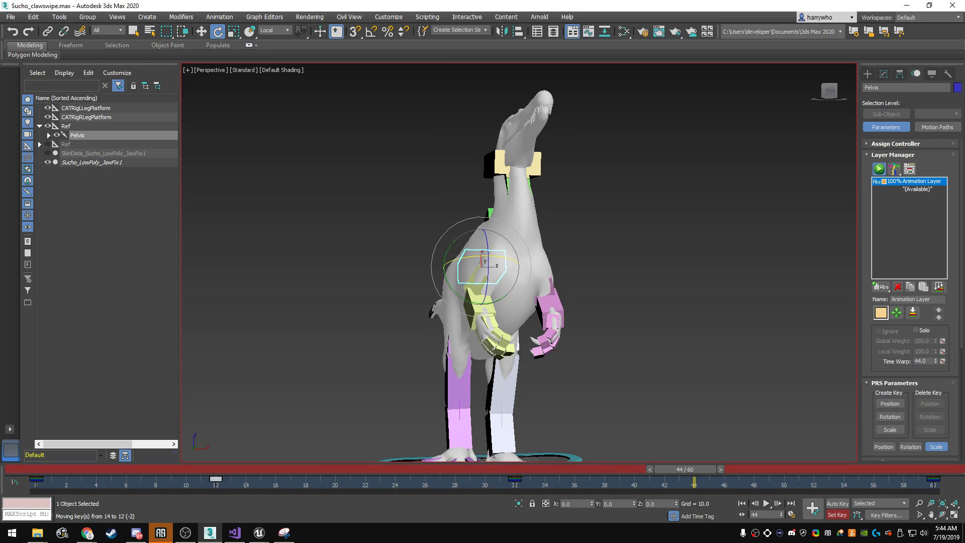
mouse_move(684, 469)
mouse_down()
mouse_move(188, 469)
mouse_move(743, 469)
mouse_up()
key(e)
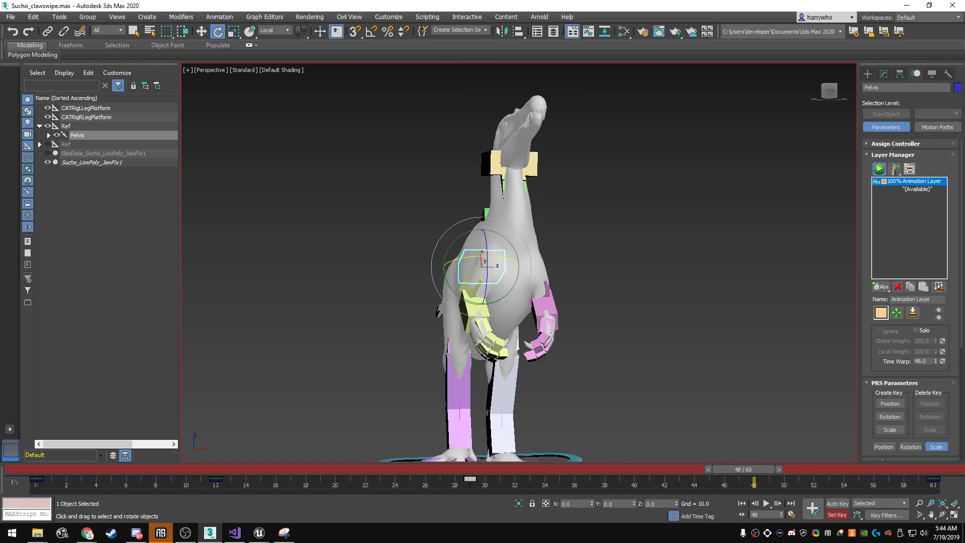
drag(503, 260, 483, 261)
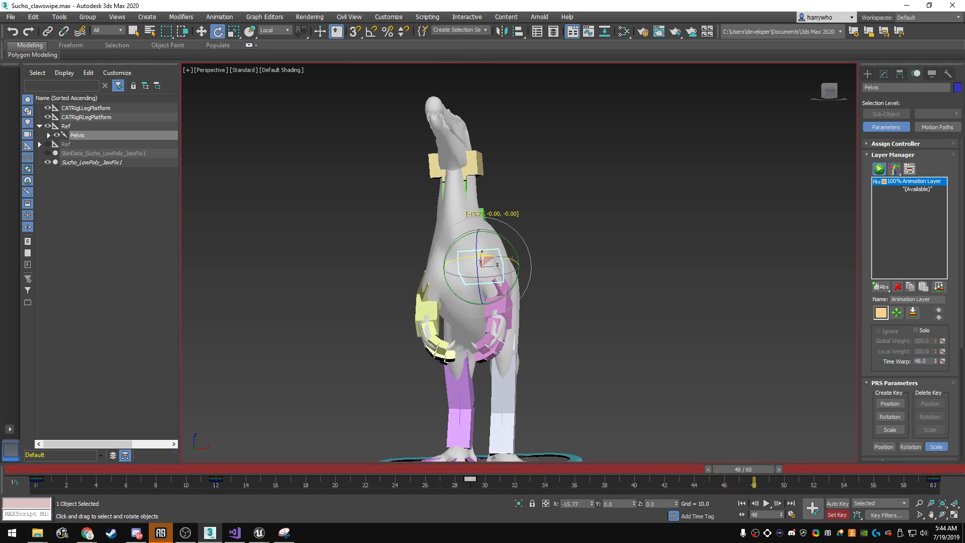
key(slash)
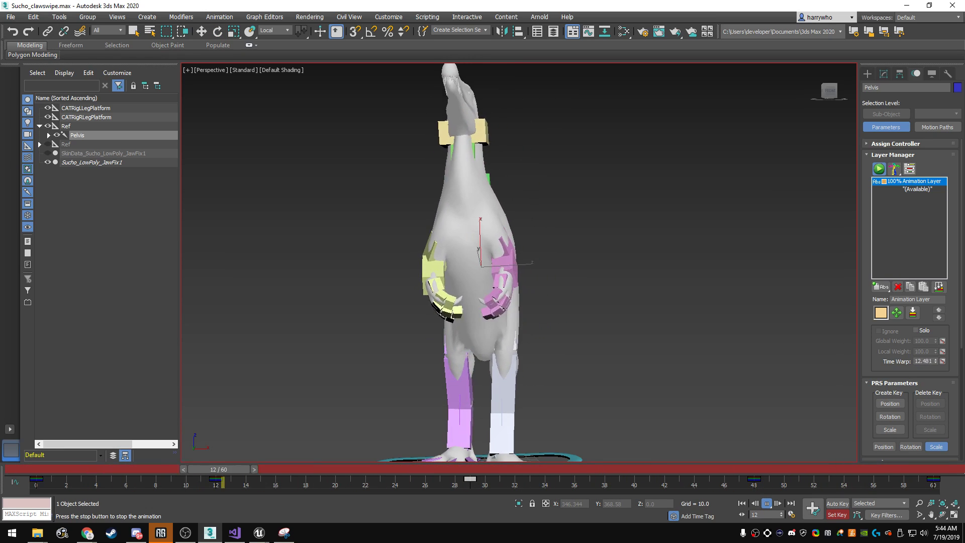
- Review the pelvis motion from behind, checking frames 32 and 49 during playback
alt+middle_drag(517, 262, 553, 261)
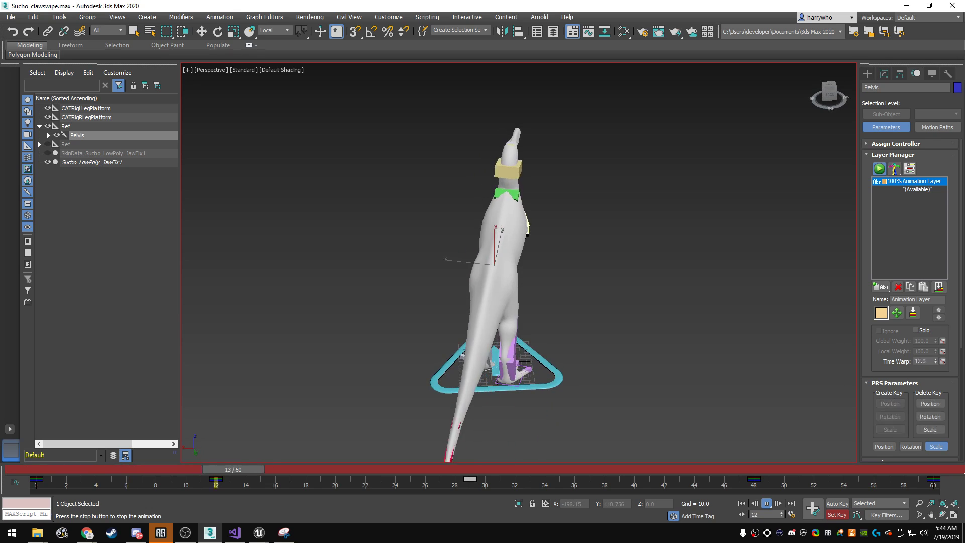
key(e)
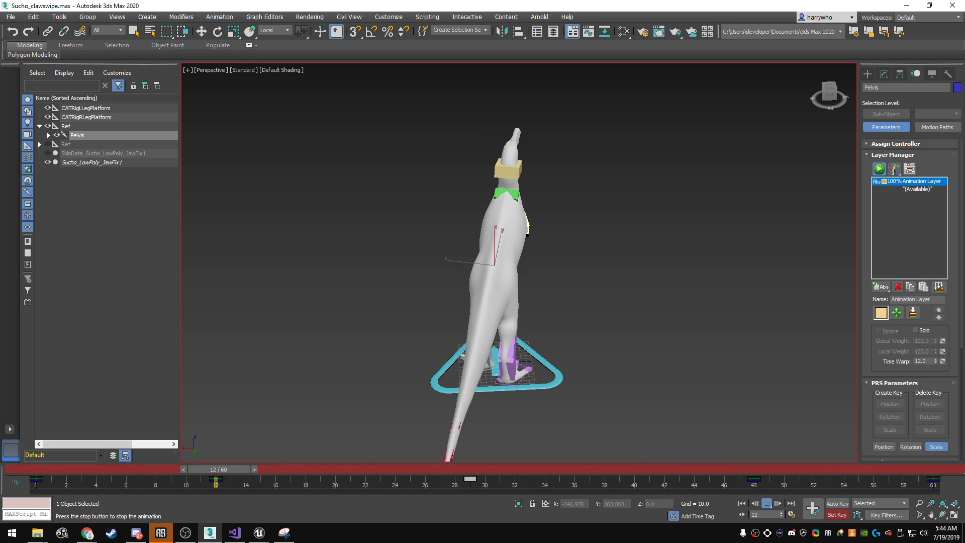
drag(379, 469, 132, 469)
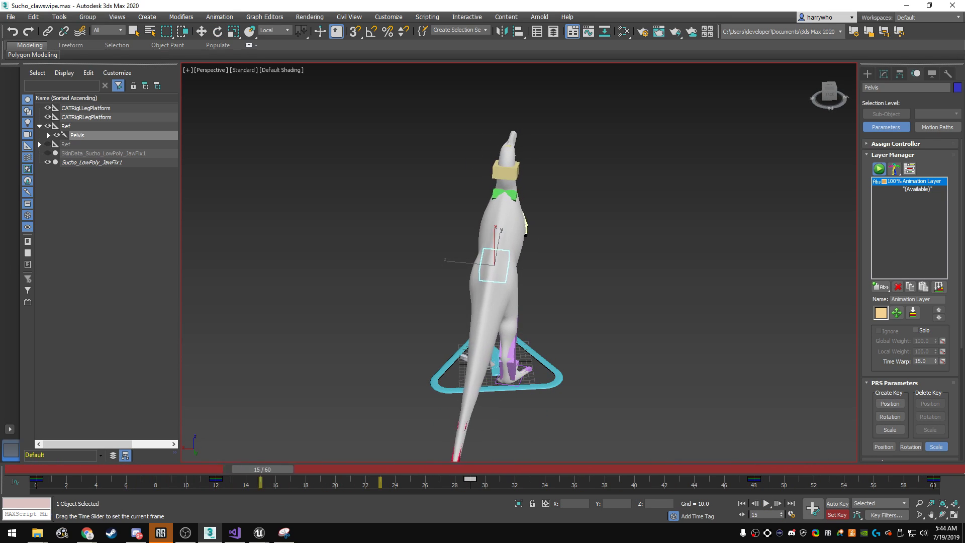
drag(422, 469, 510, 469)
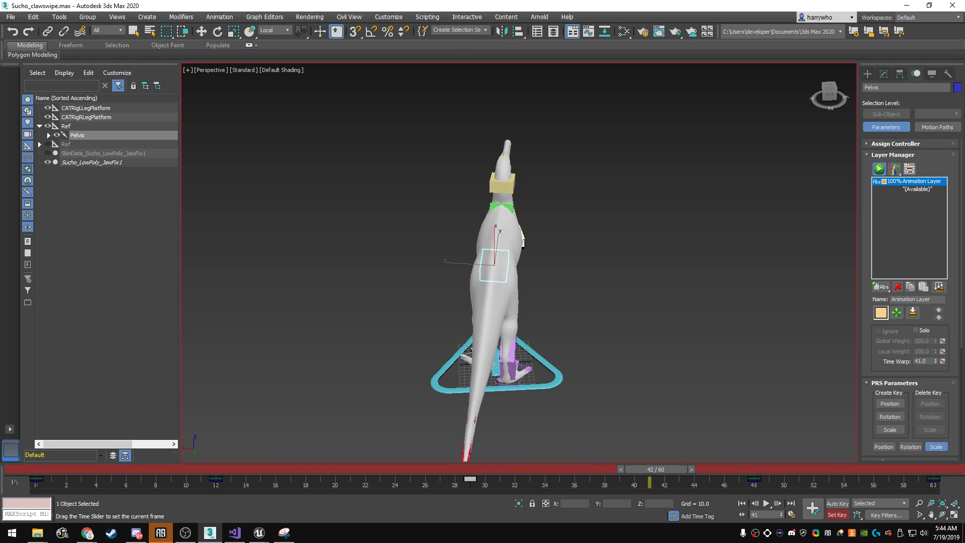
drag(652, 469, 757, 469)
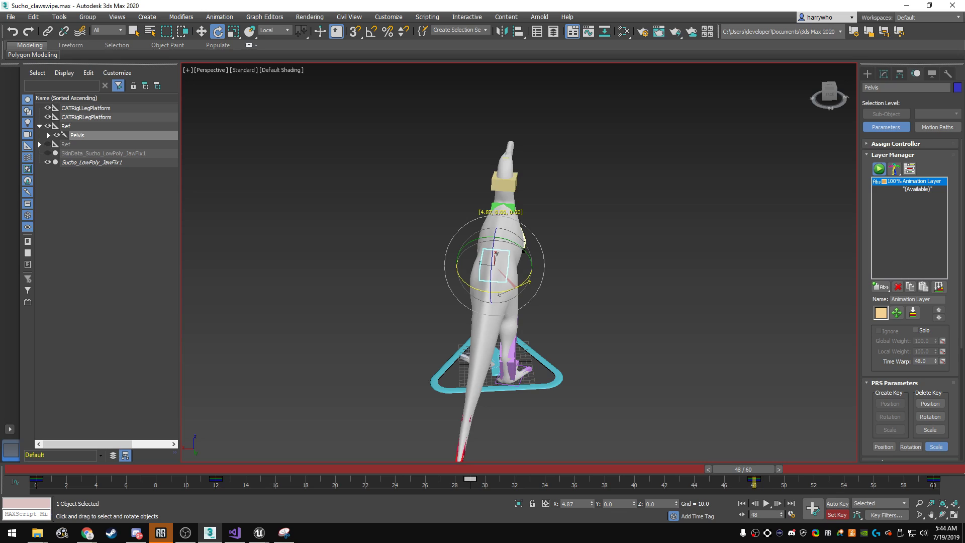
key(slash)
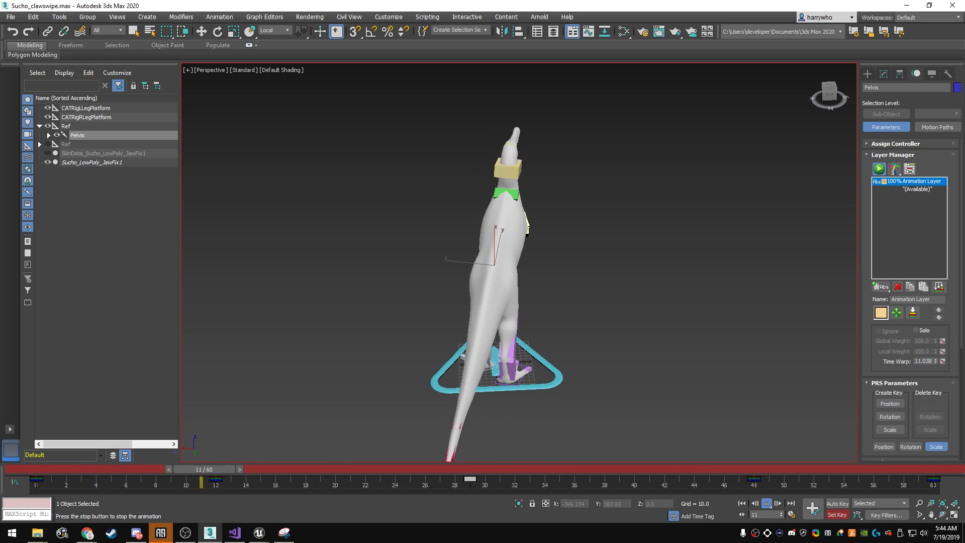
key(slash)
- Set the Pelvis X rotation to 4.21 at frame 49 after another playback check
key(e)
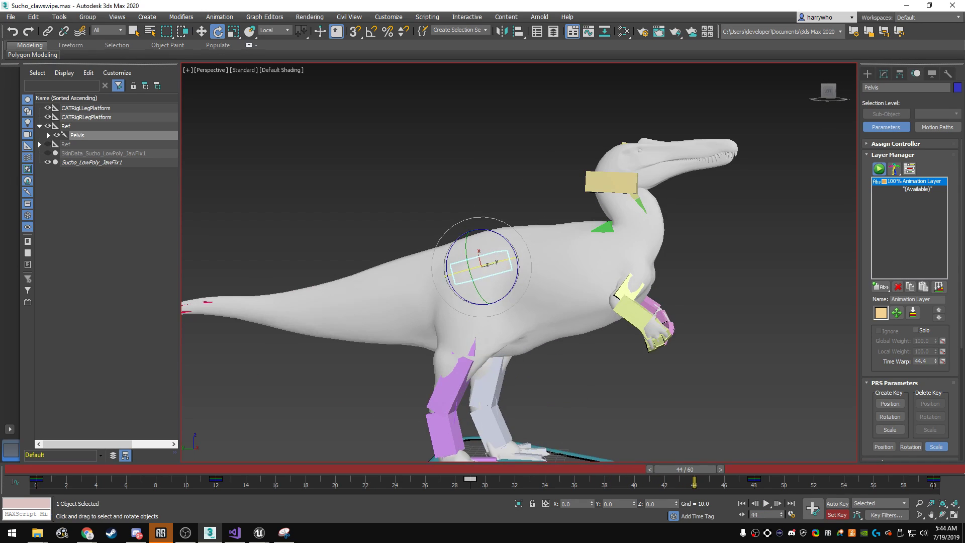
mouse_move(684, 469)
mouse_down()
mouse_move(772, 469)
mouse_move(760, 469)
mouse_up()
key(e)
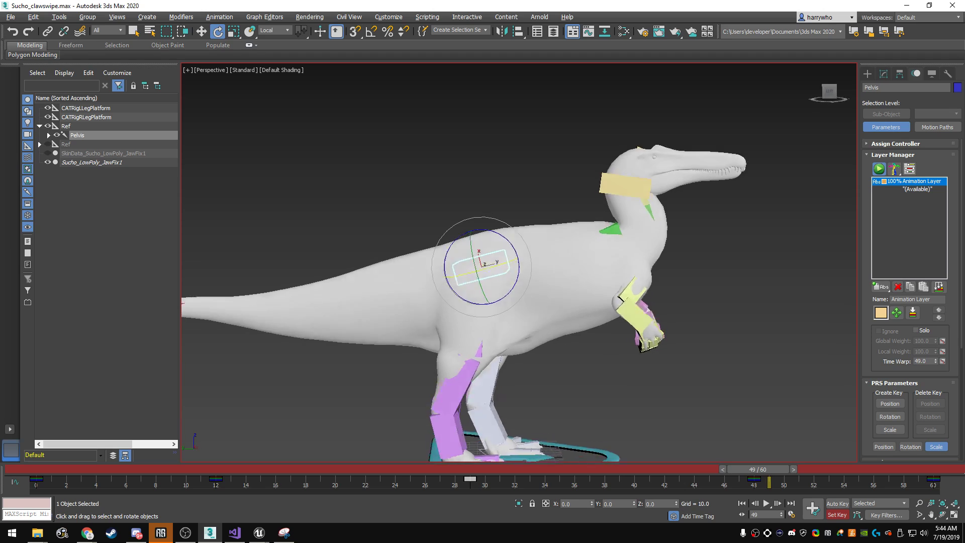
alt+middle_drag(502, 261, 593, 261)
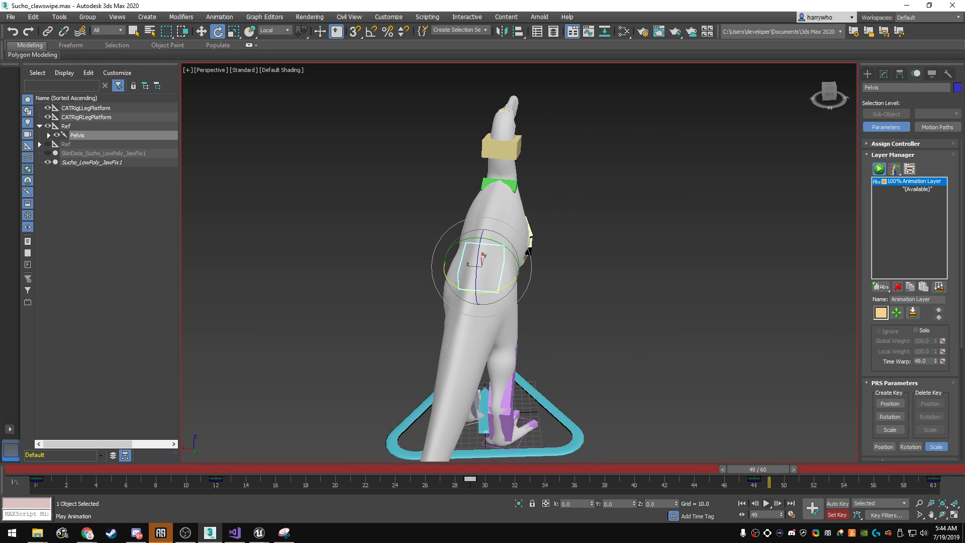
click(766, 503)
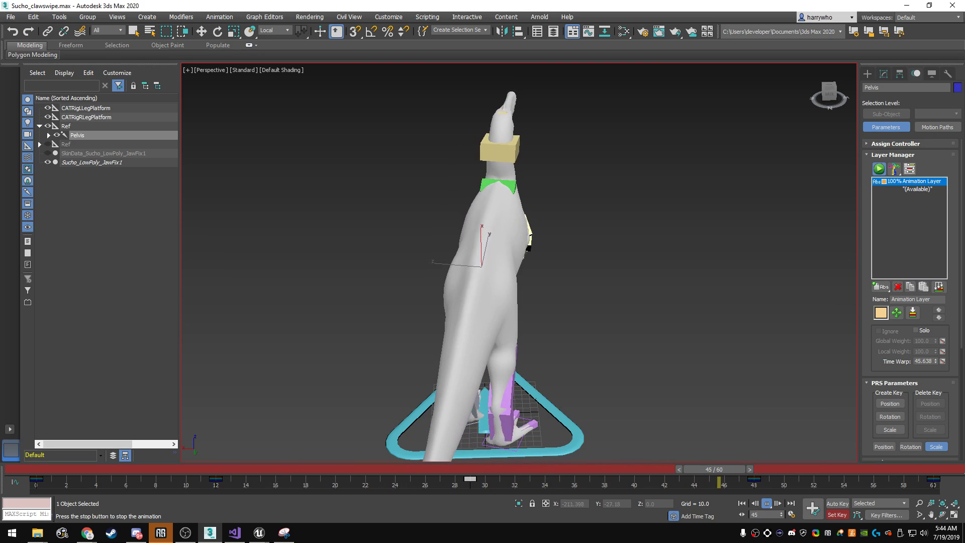
click(362, 469)
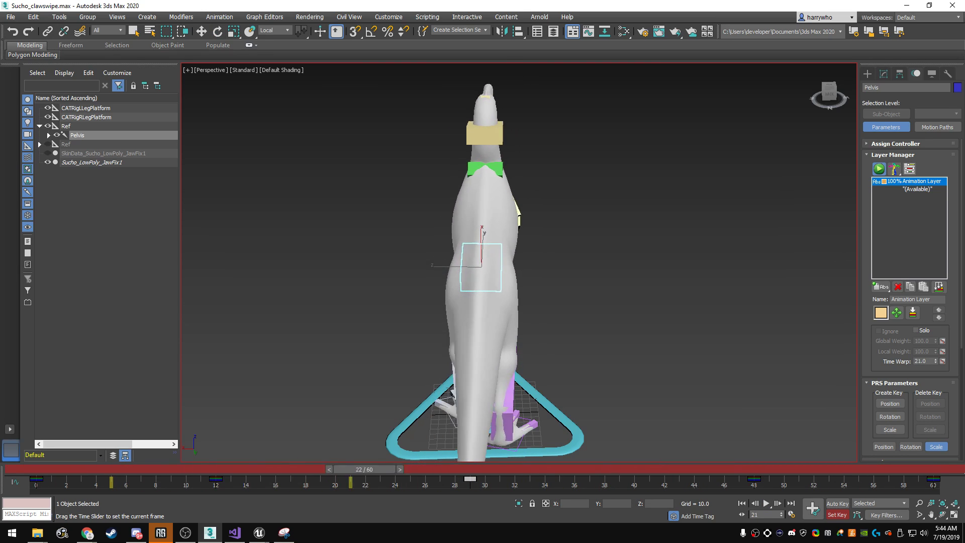
drag(361, 469, 757, 469)
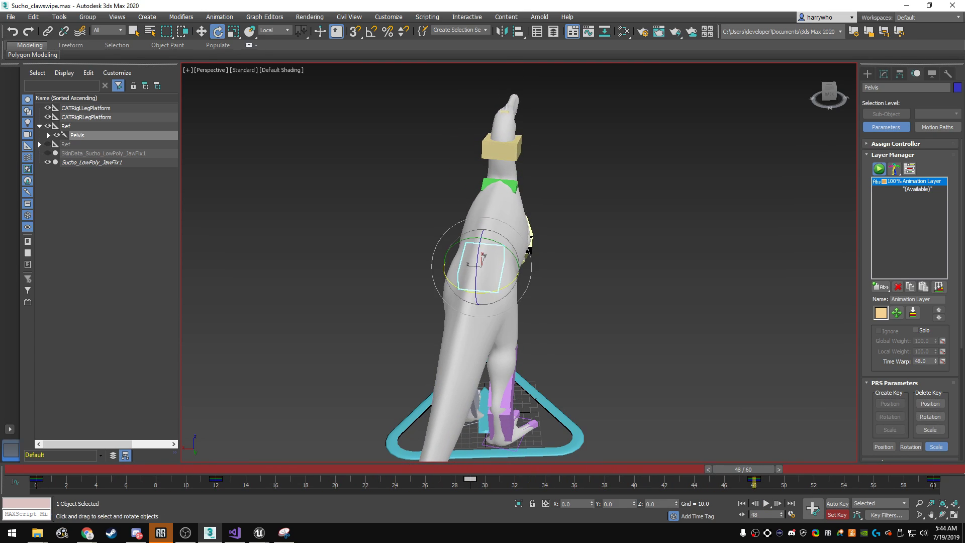
scroll(421, 202, up, 4)
mouse_move(540, 335)
mouse_down()
mouse_move(533, 347)
mouse_move(540, 335)
mouse_up()
click(535, 173)
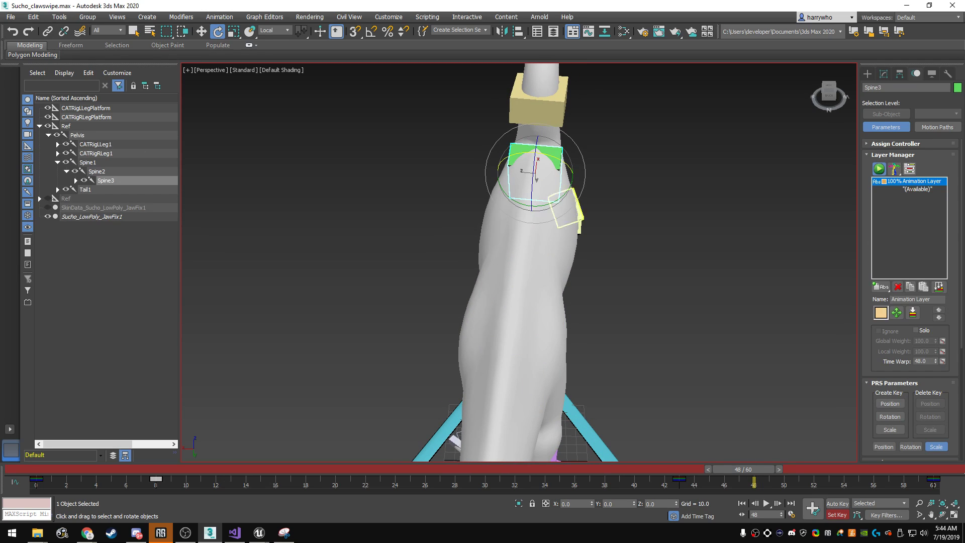
drag(743, 469, 117, 468)
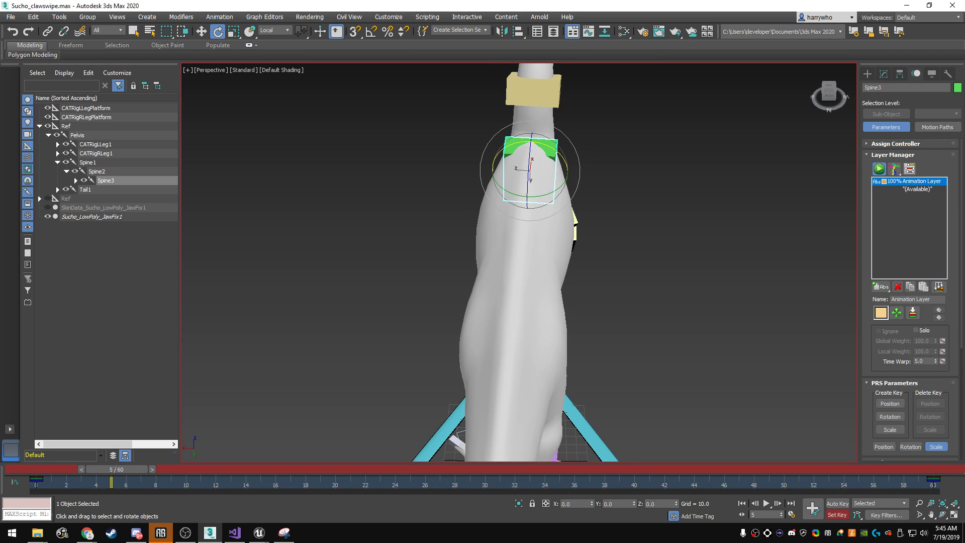
drag(116, 469, 204, 468)
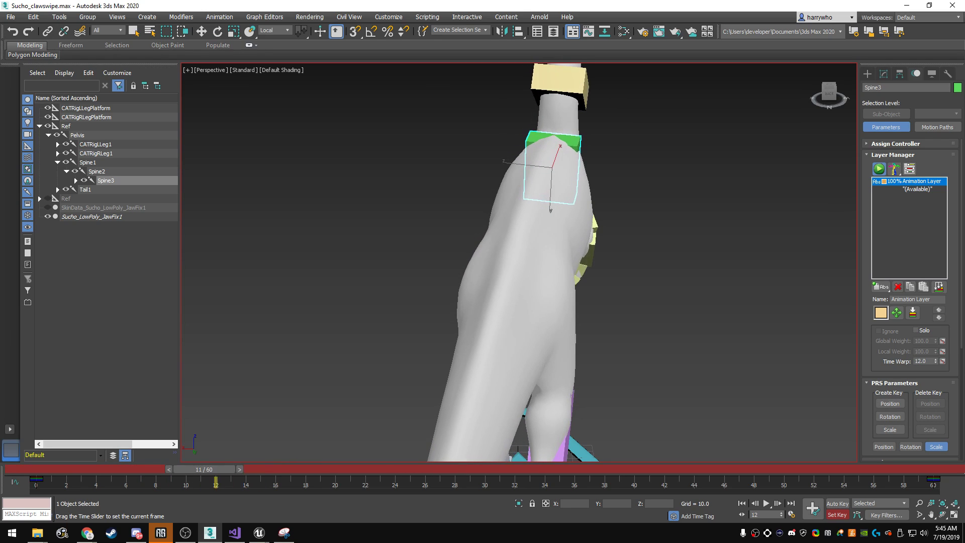
drag(204, 469, 262, 468)
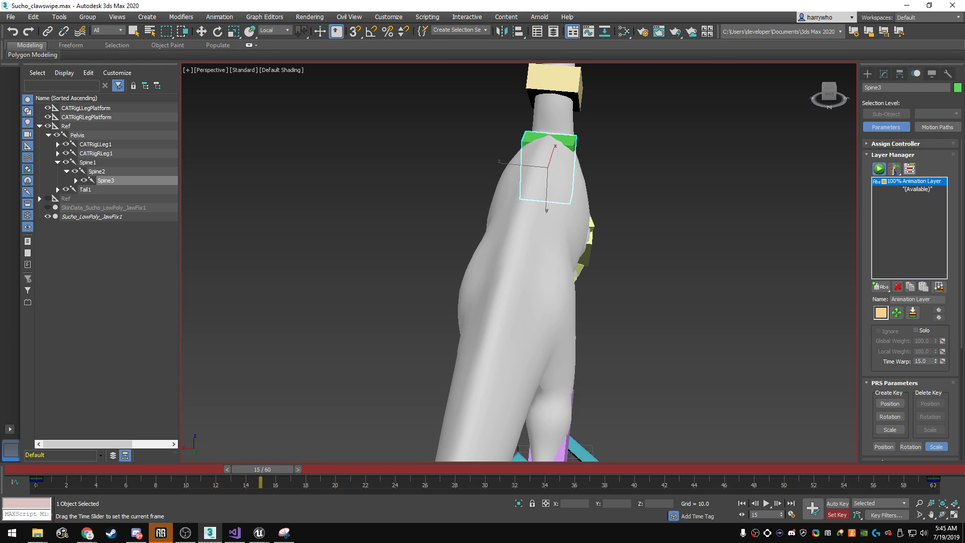
drag(550, 197, 573, 195)
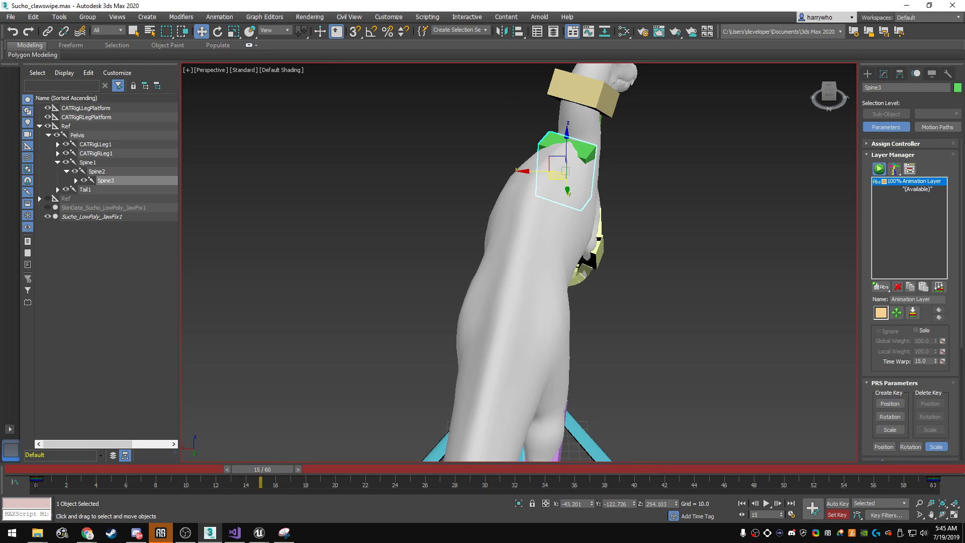
drag(557, 174, 552, 176)
alt+middle_drag(653, 252, 728, 251)
drag(261, 469, 539, 469)
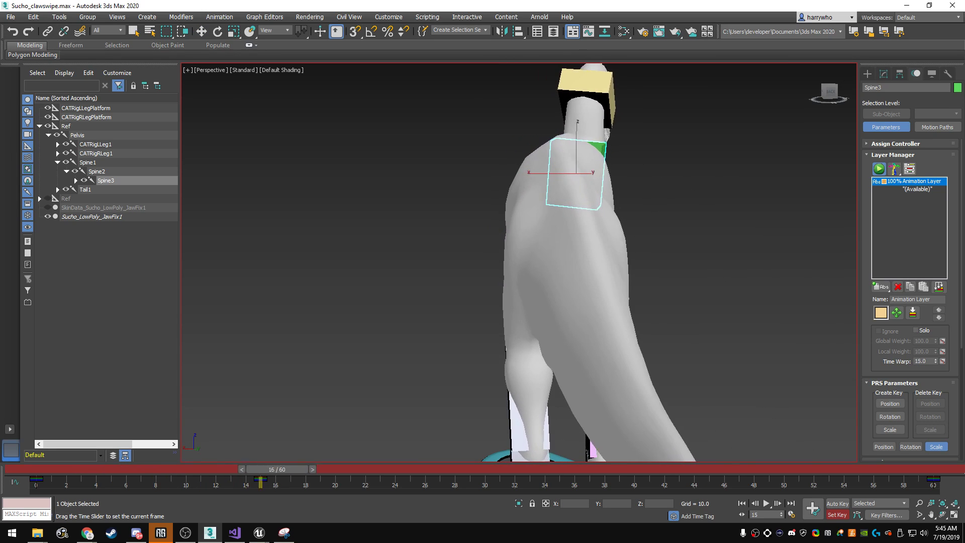
key(w)
alt+middle_drag(553, 252, 628, 251)
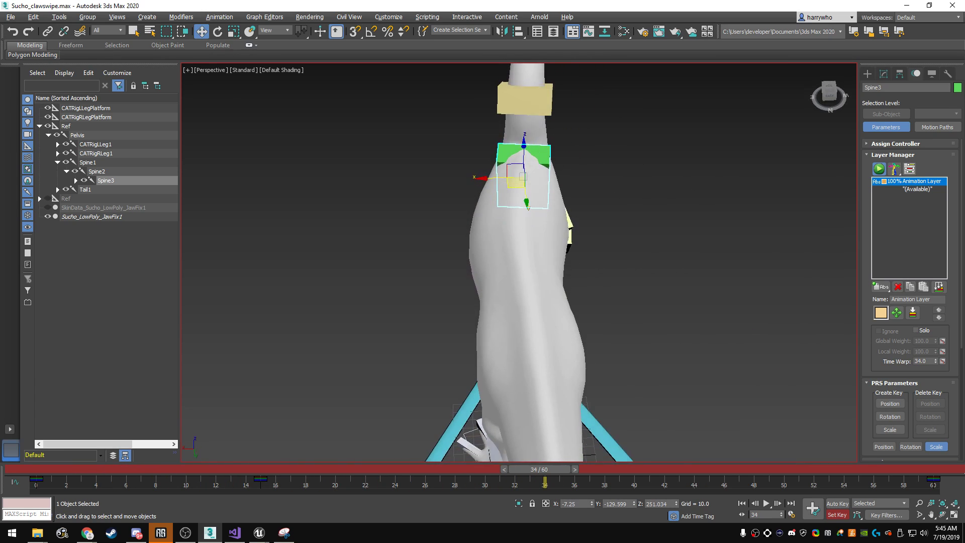
drag(548, 166, 502, 151)
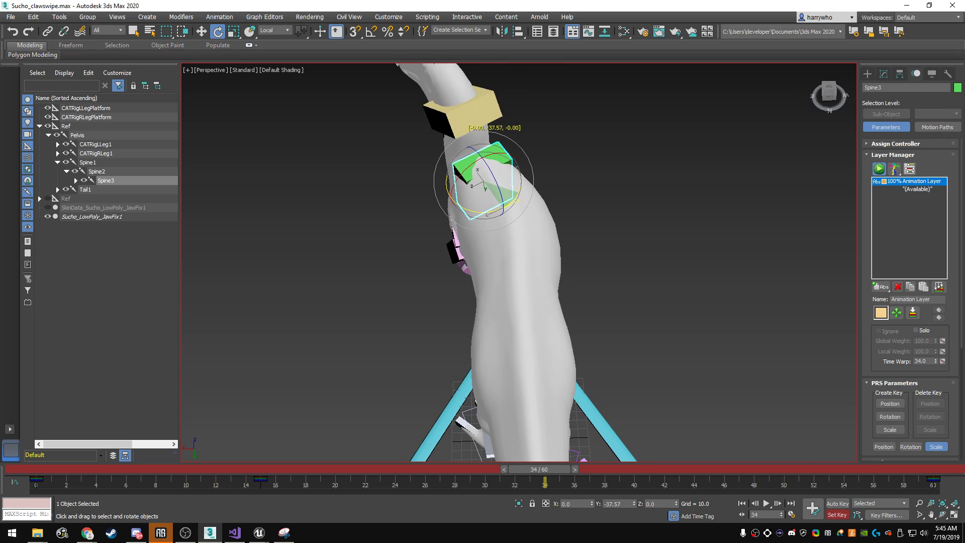
drag(475, 182, 465, 184)
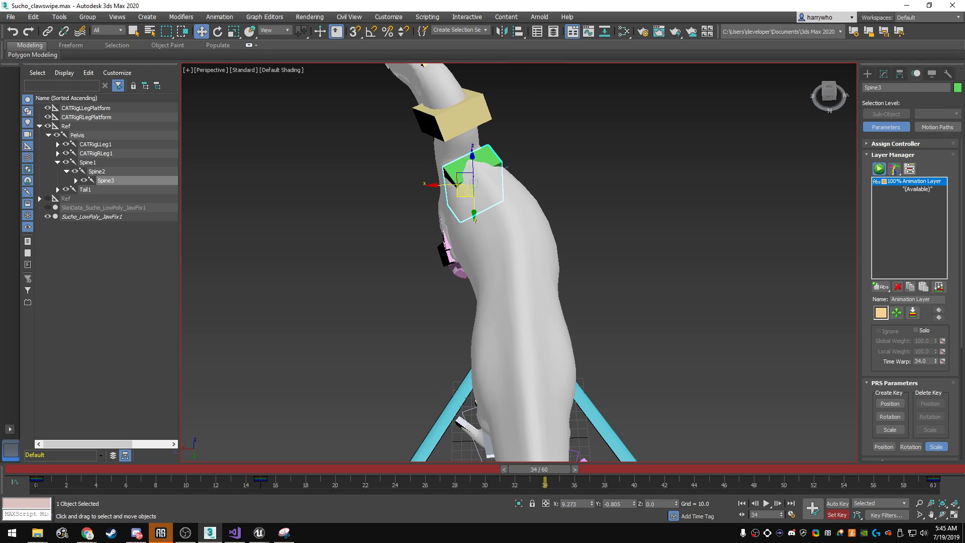
drag(539, 469, 772, 468)
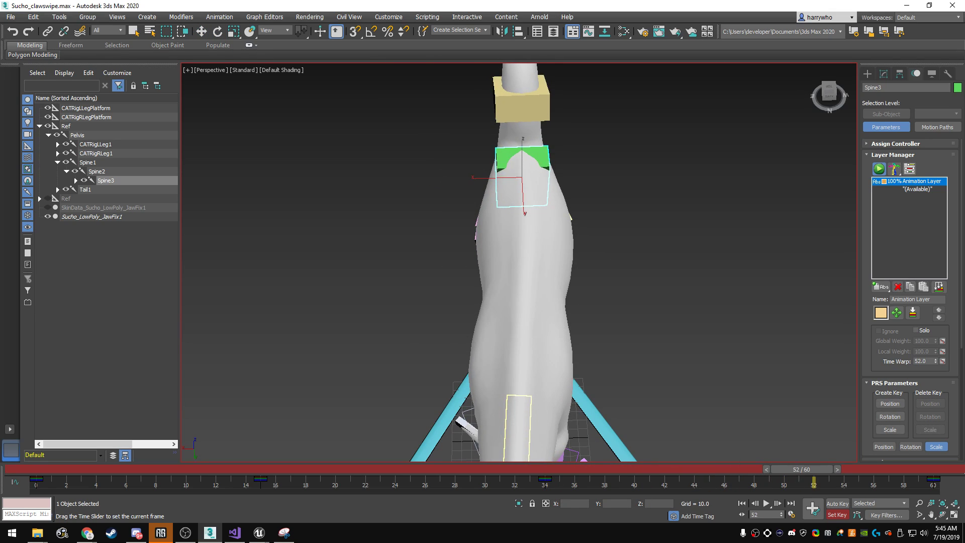
key(w)
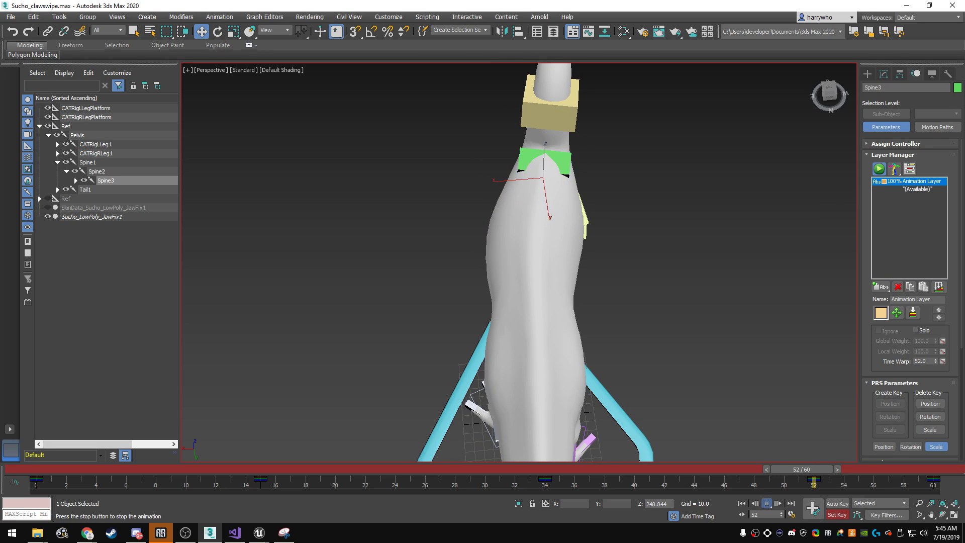
alt+middle_drag(518, 261, 452, 251)
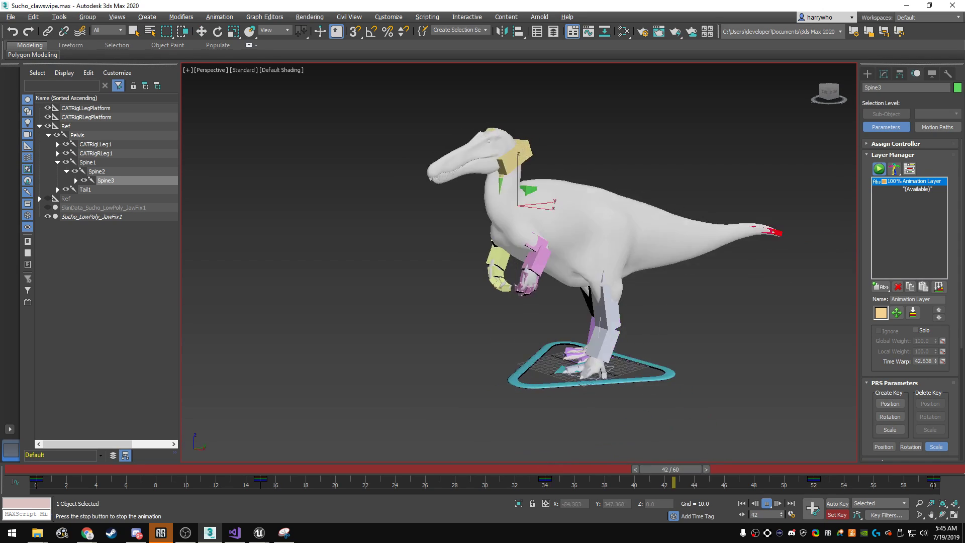
alt+middle_drag(518, 261, 452, 261)
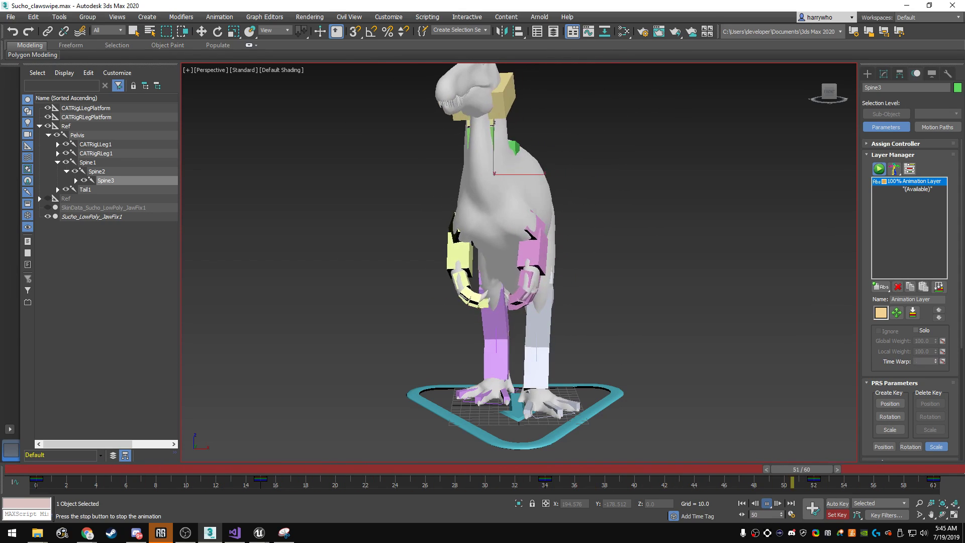
key(w)
key(slash)
mouse_move(176, 468)
mouse_down()
mouse_move(539, 468)
mouse_move(58, 469)
mouse_up()
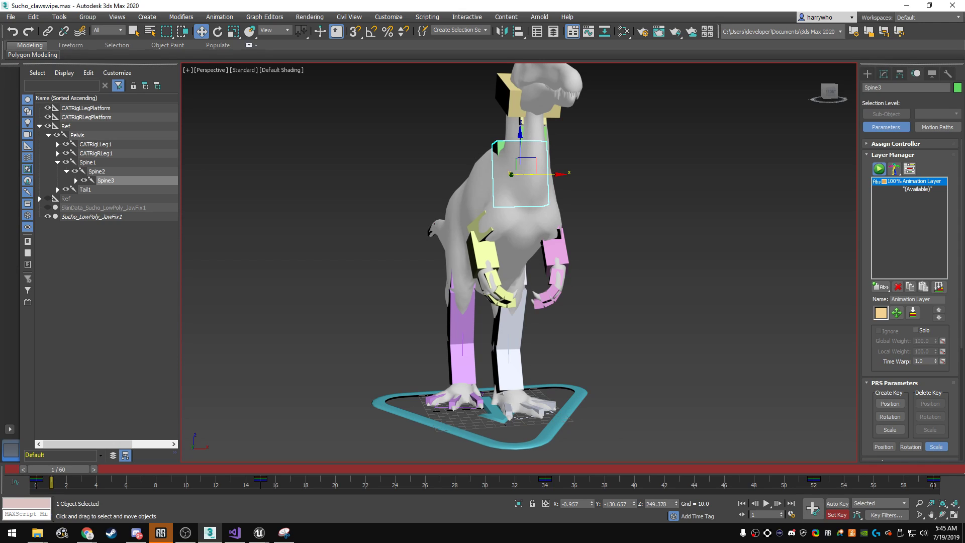
alt+middle_drag(517, 251, 548, 251)
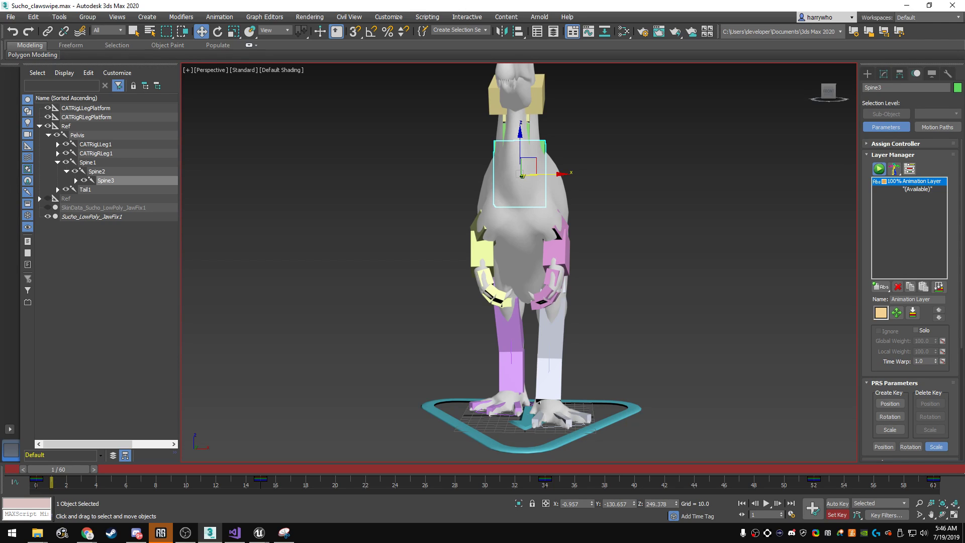
mouse_move(57, 468)
mouse_down()
mouse_move(714, 469)
mouse_move(223, 468)
mouse_move(261, 468)
mouse_up()
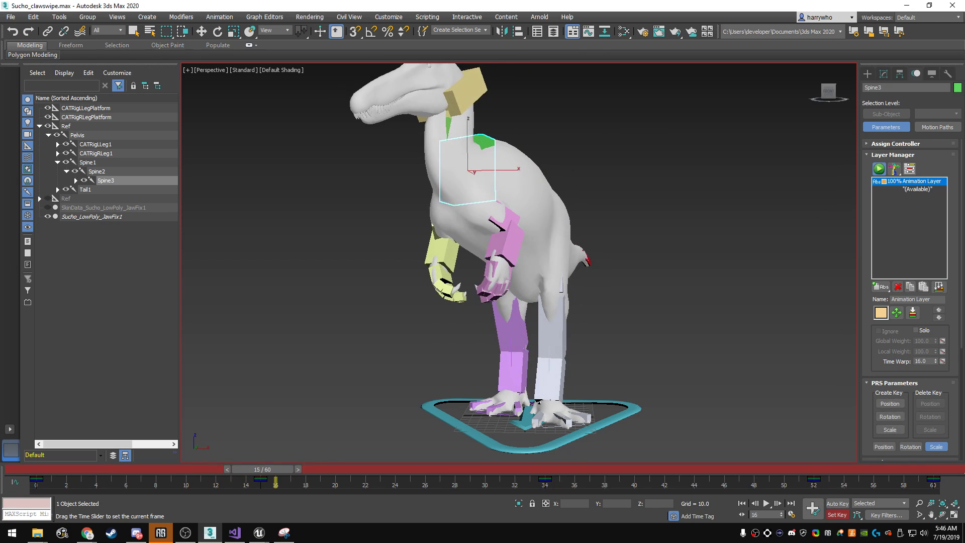
- Tilt Spine3 about its X axis at frame 15
key(w)
alt+middle_drag(502, 251, 392, 251)
scroll(502, 251, up, 3)
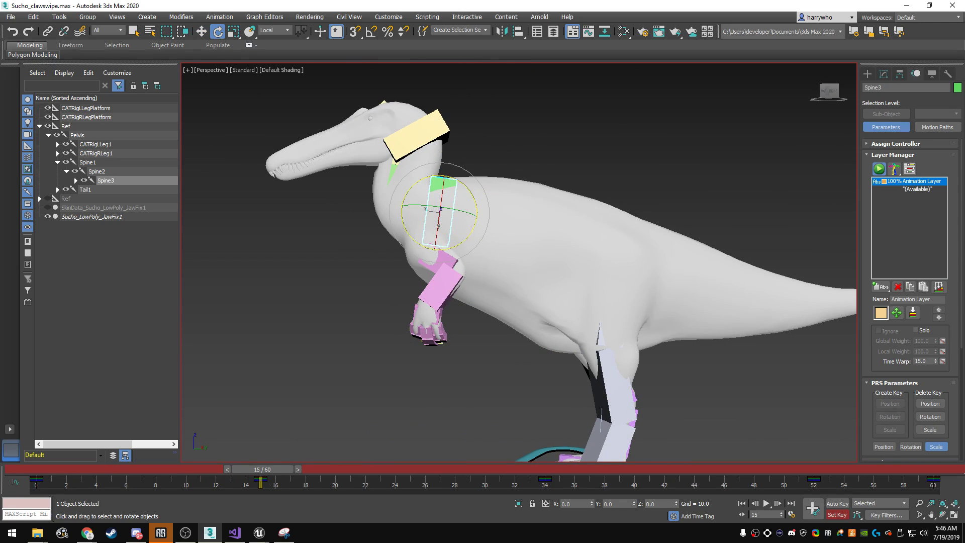
alt+middle_drag(502, 251, 603, 251)
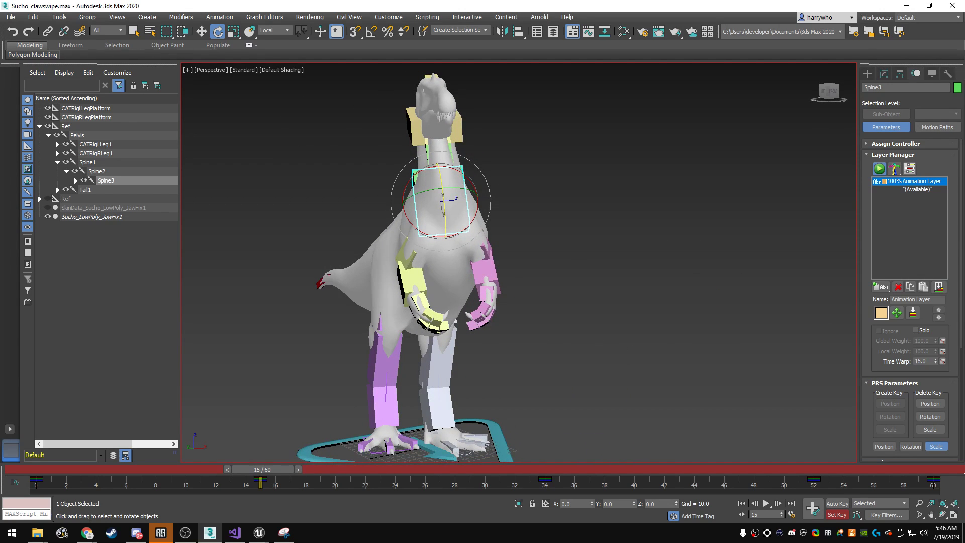
drag(476, 216, 478, 202)
drag(260, 481, 544, 481)
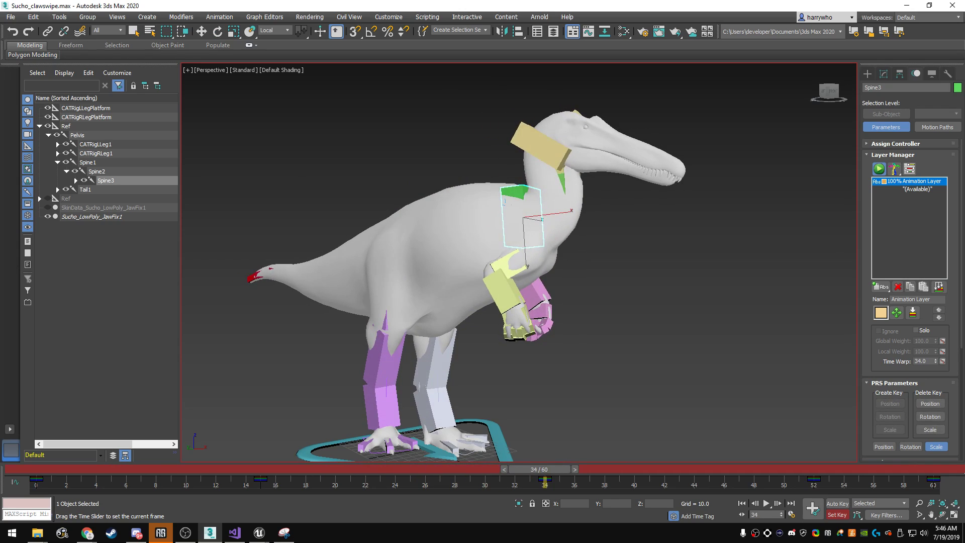
- Rotate Spine3 to 15.91 on X at frame 34, then ease it slightly back at frame 15
key(e)
alt+middle_drag(502, 251, 578, 251)
drag(523, 251, 538, 254)
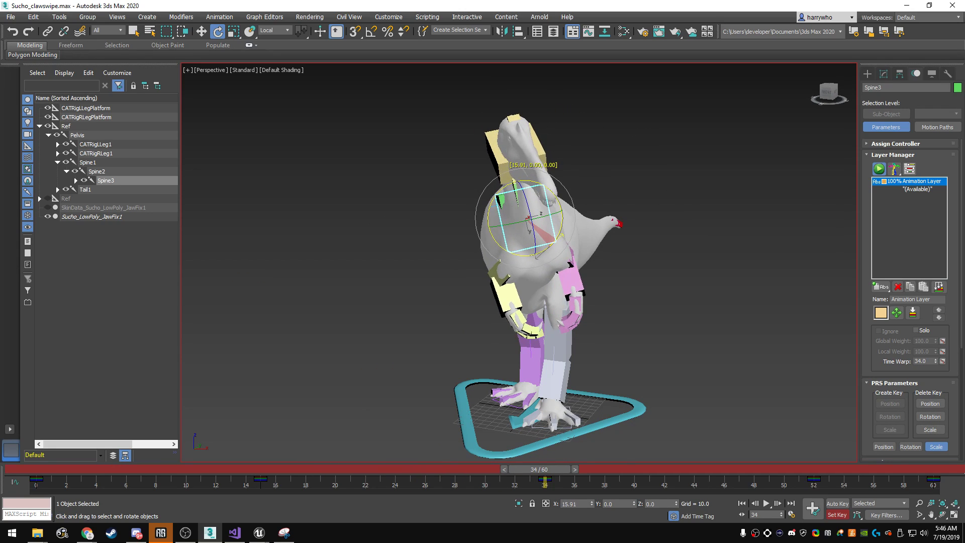
drag(544, 481, 260, 481)
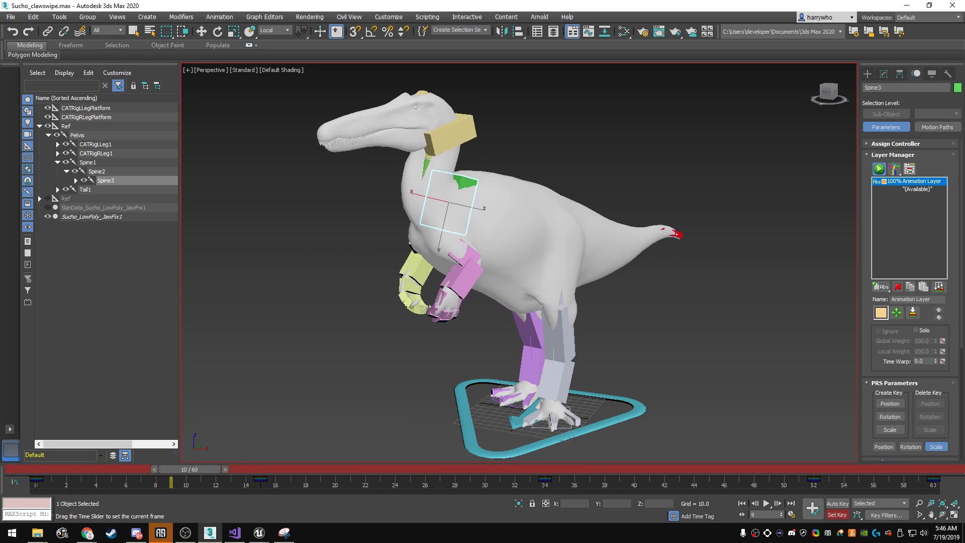
alt+middle_drag(502, 251, 543, 251)
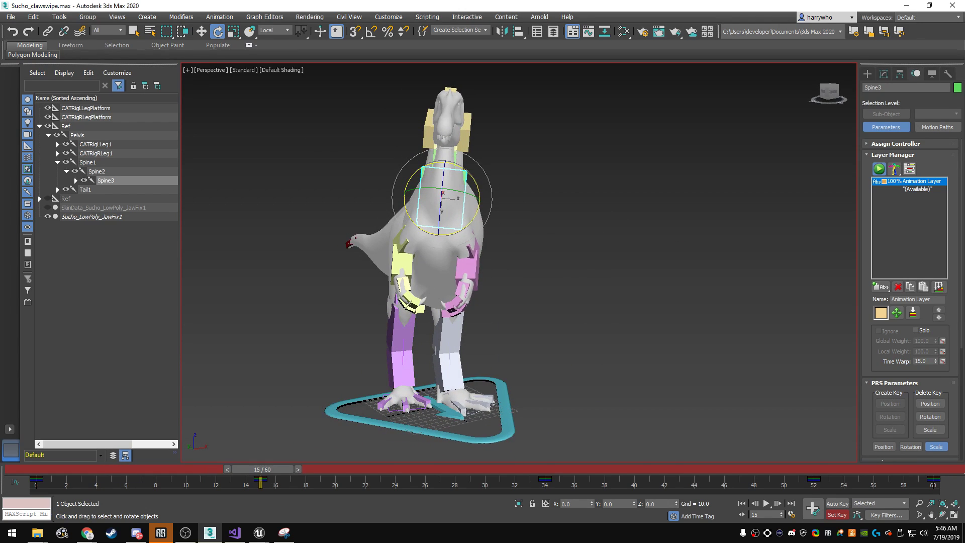
drag(478, 211, 481, 200)
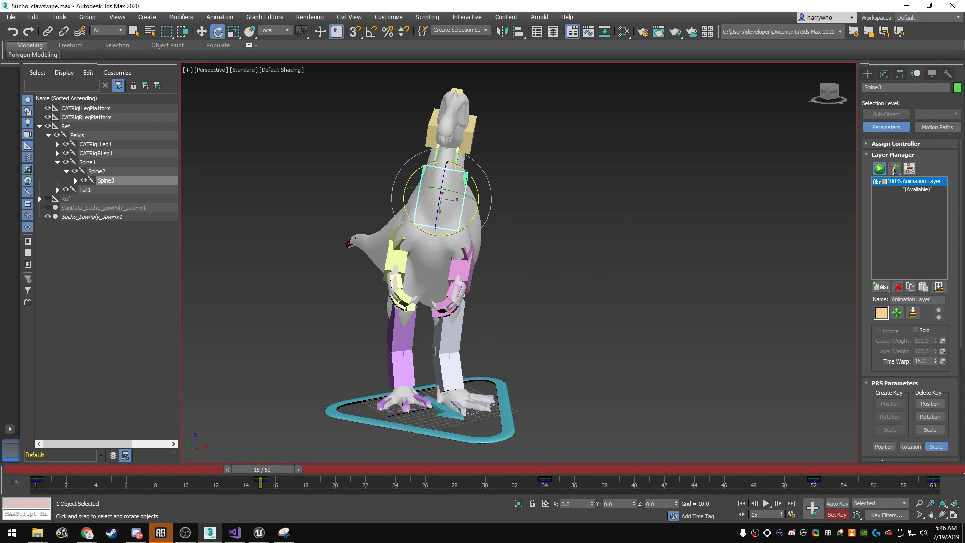
- Lean the upper body and neck at frame 52 and preview the spine motion
drag(260, 469, 802, 469)
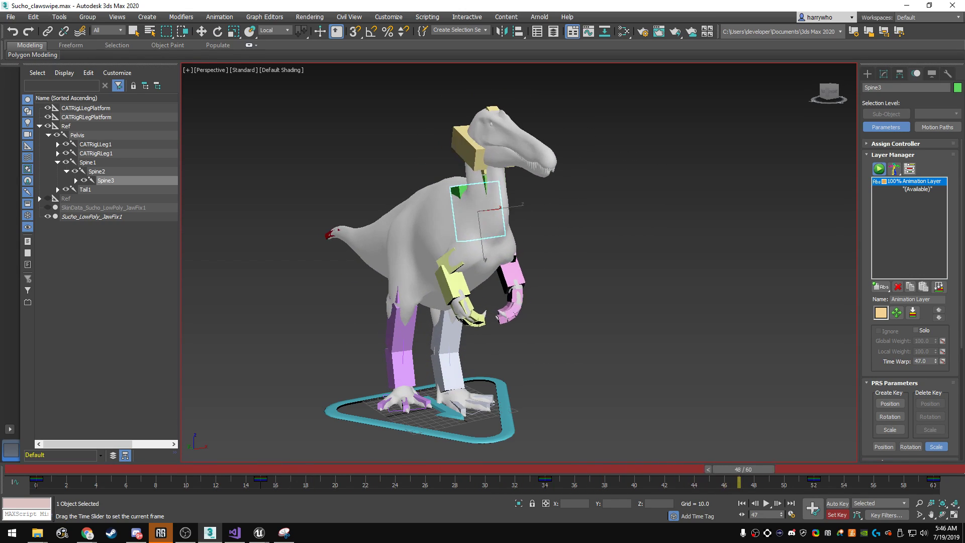
key(e)
alt+middle_drag(518, 261, 568, 261)
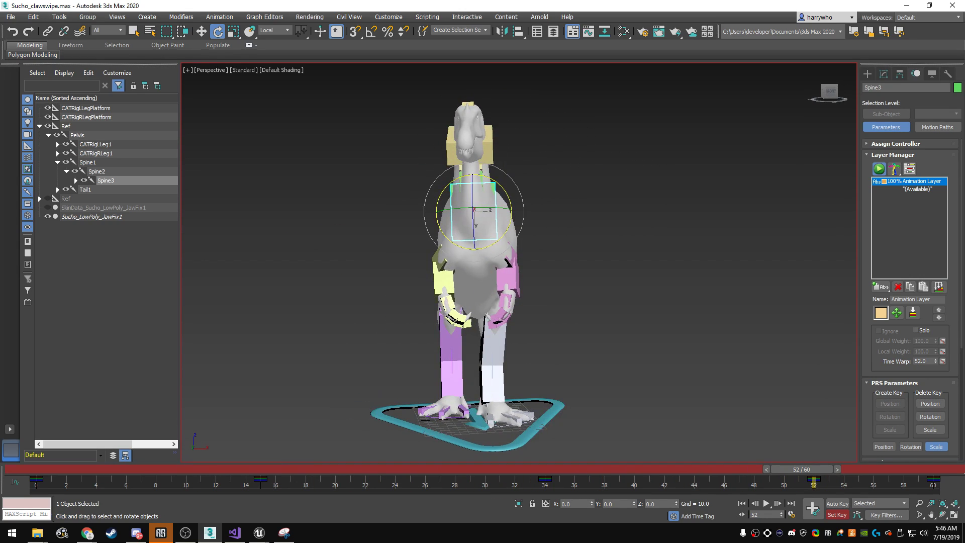
drag(511, 211, 499, 236)
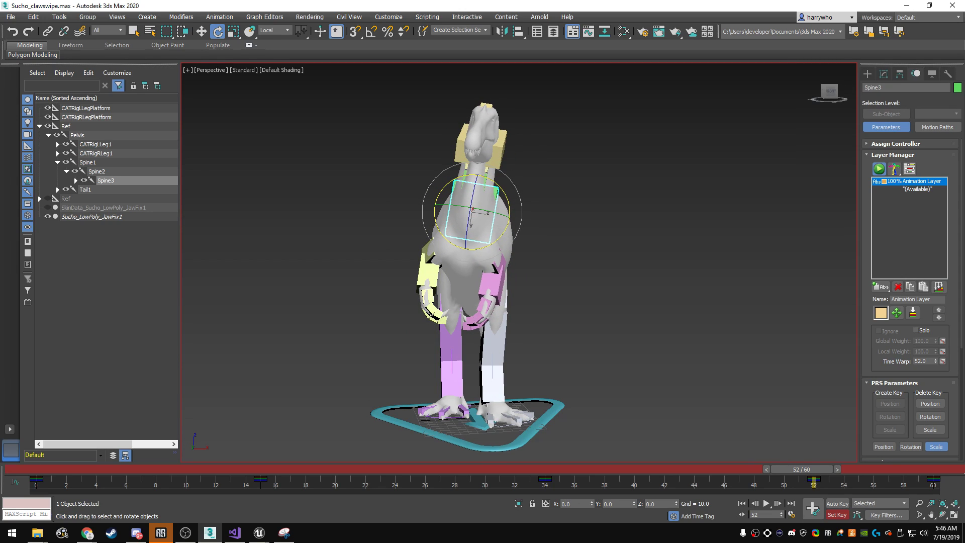
key(slash)
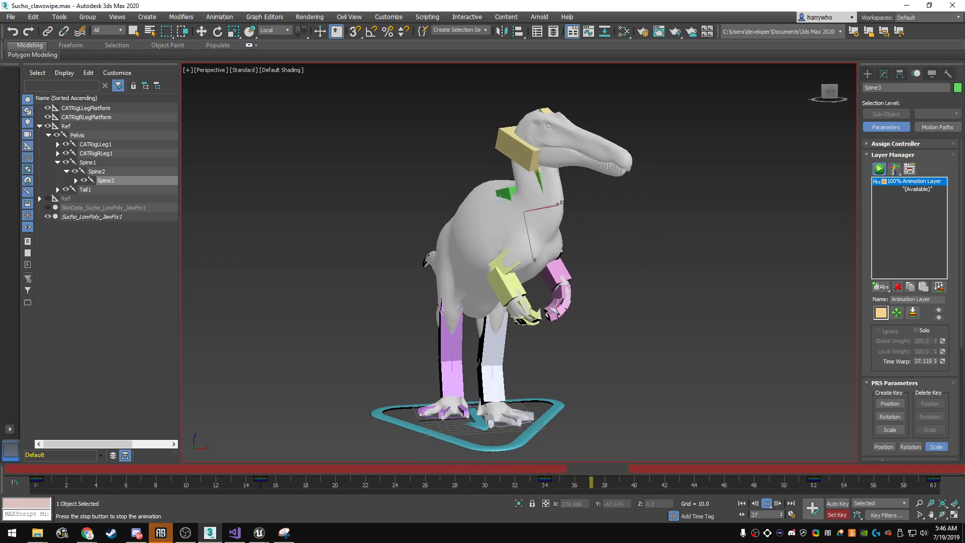
key(slash)
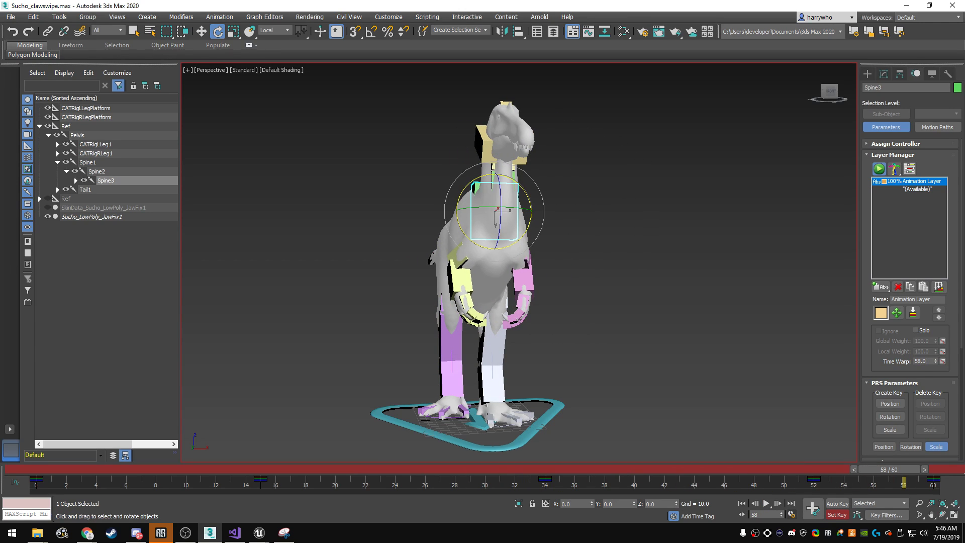
- Set the animation End Time to 75 frames in Time Configuration
click(791, 514)
text(7)
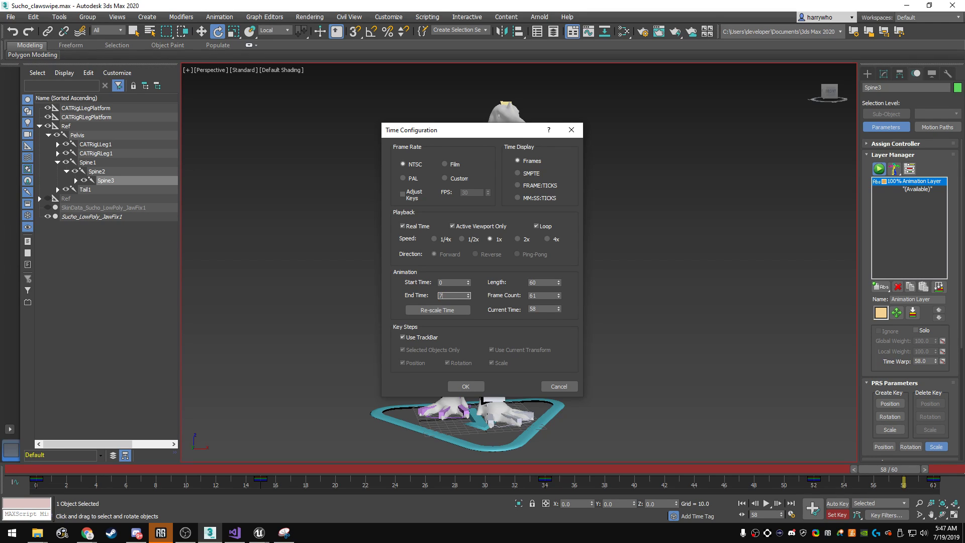
text(5)
key(Return)
key(Return)
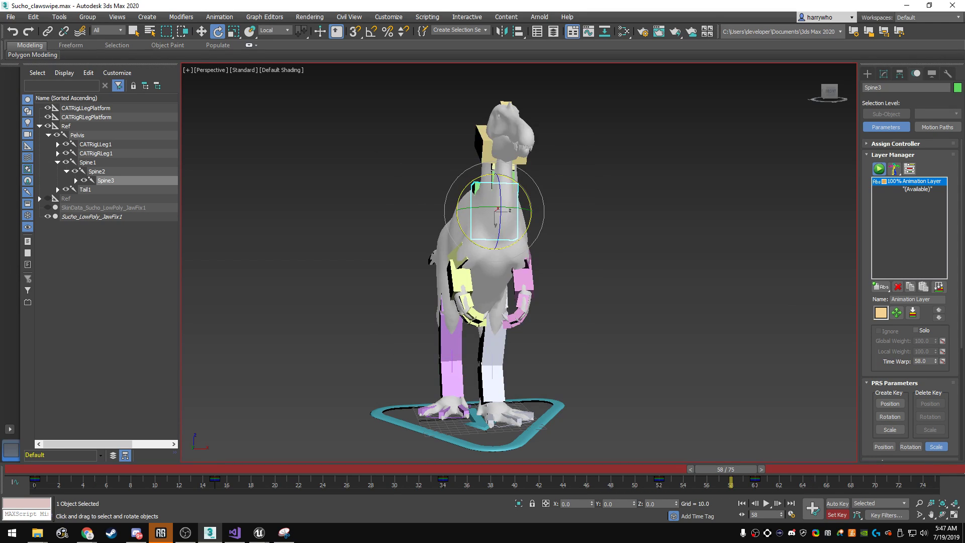
- Move the final key from frame 60 to 75 and play the animation from frame 10
drag(725, 469, 899, 469)
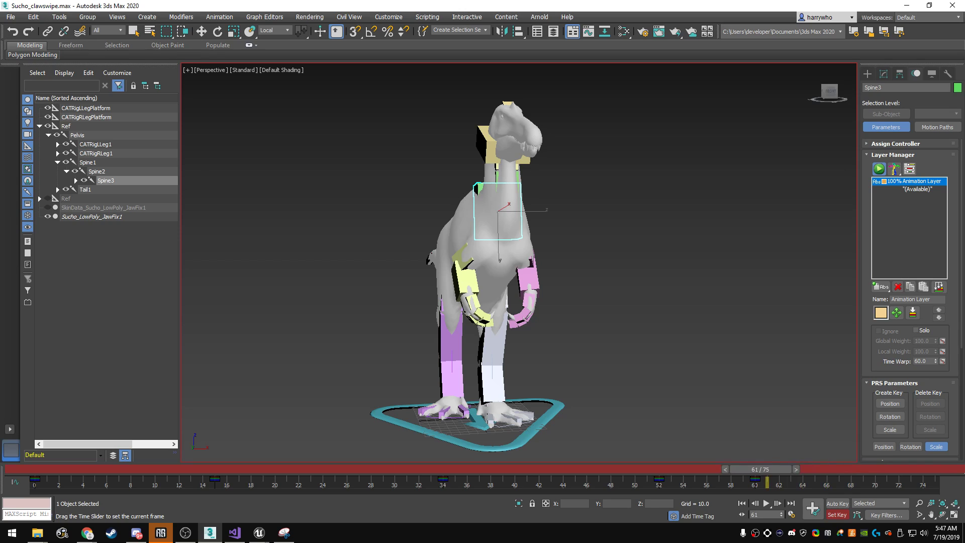
drag(754, 478, 946, 478)
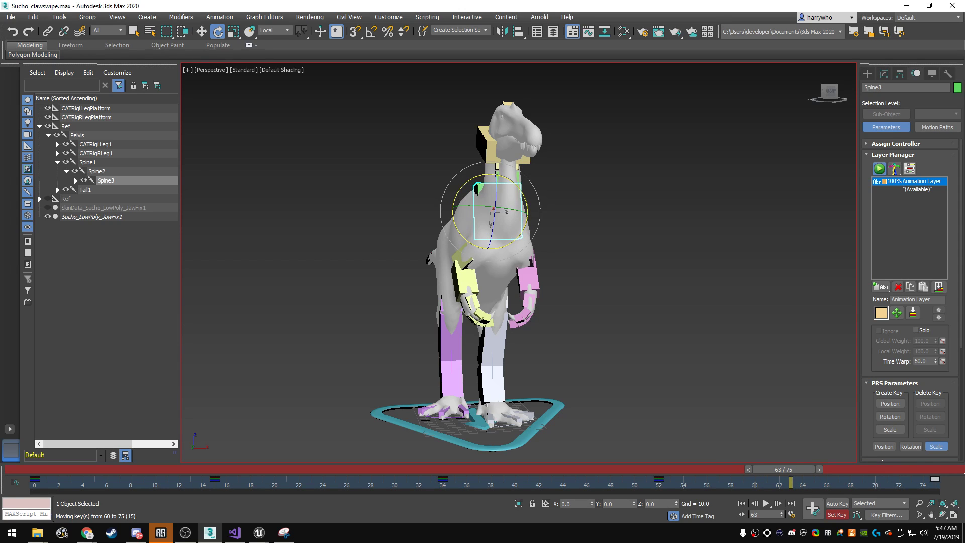
drag(783, 469, 159, 469)
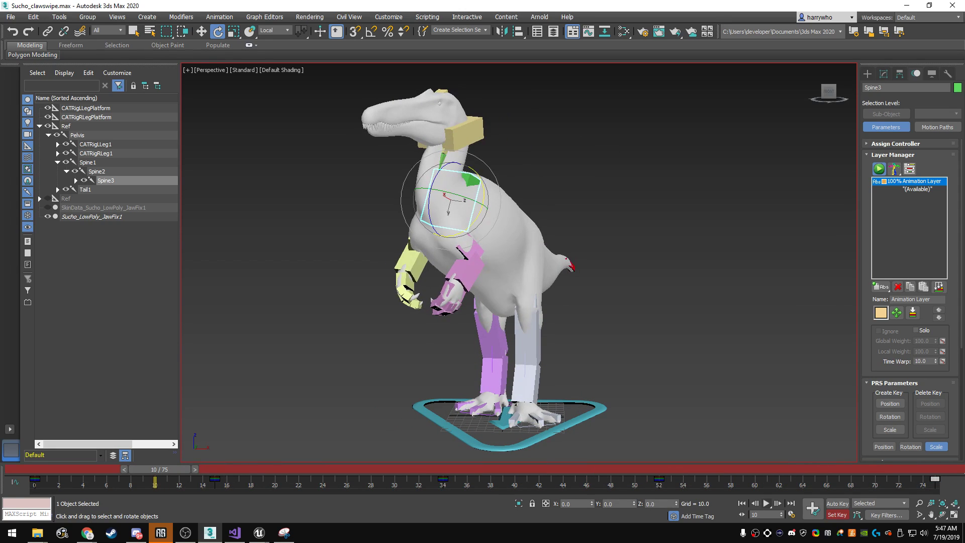
click(766, 503)
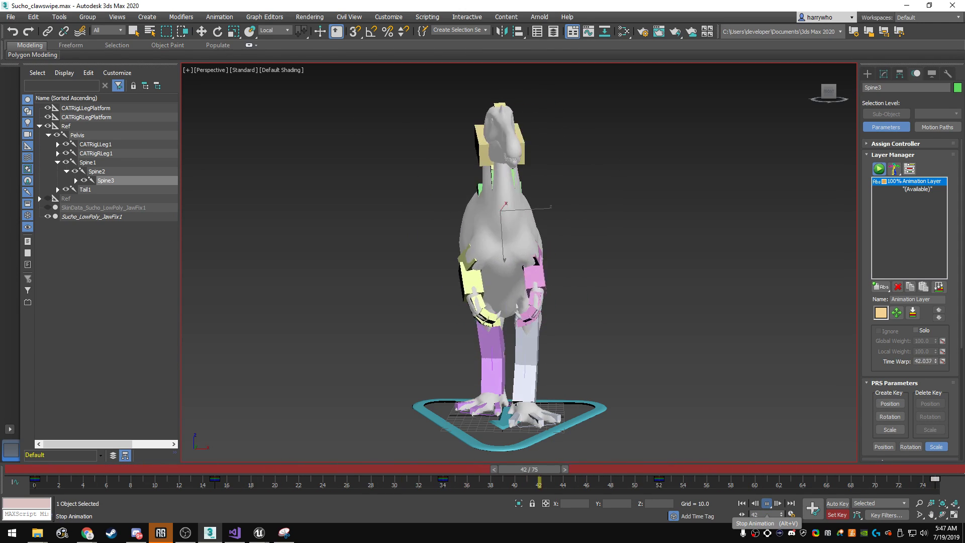
alt+middle_drag(503, 251, 628, 251)
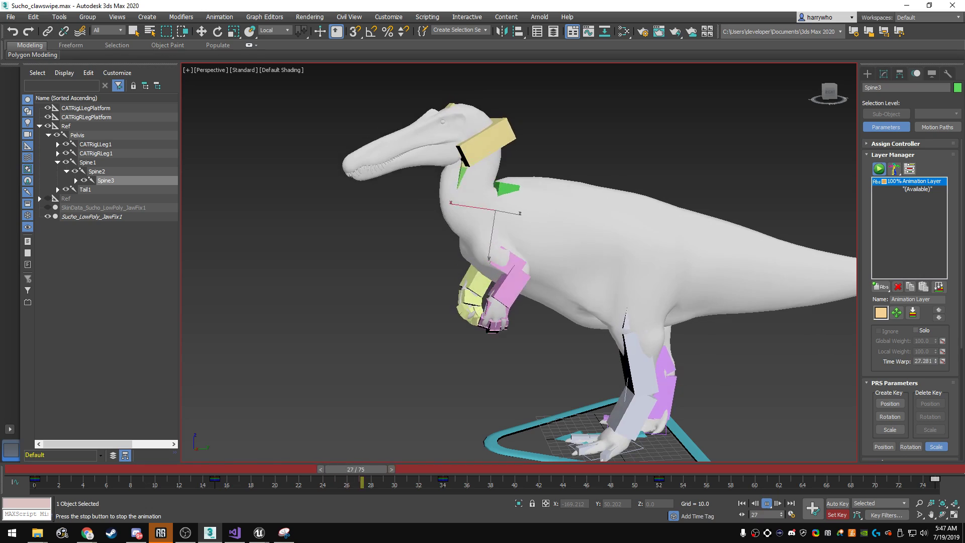
- Drag the Pelvis key from frame 60 to 70, play the animation back, then deselect
key(slash)
key(e)
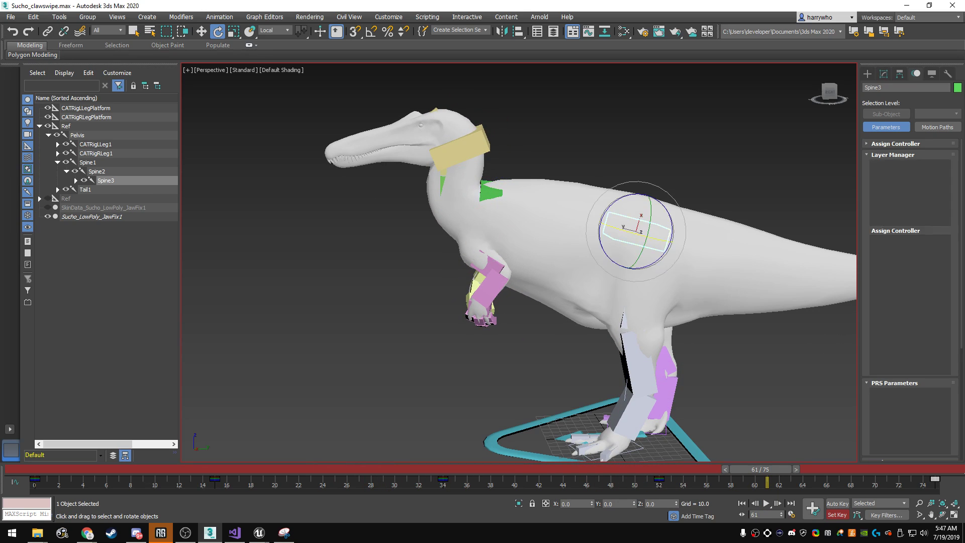
click(77, 135)
drag(755, 478, 934, 478)
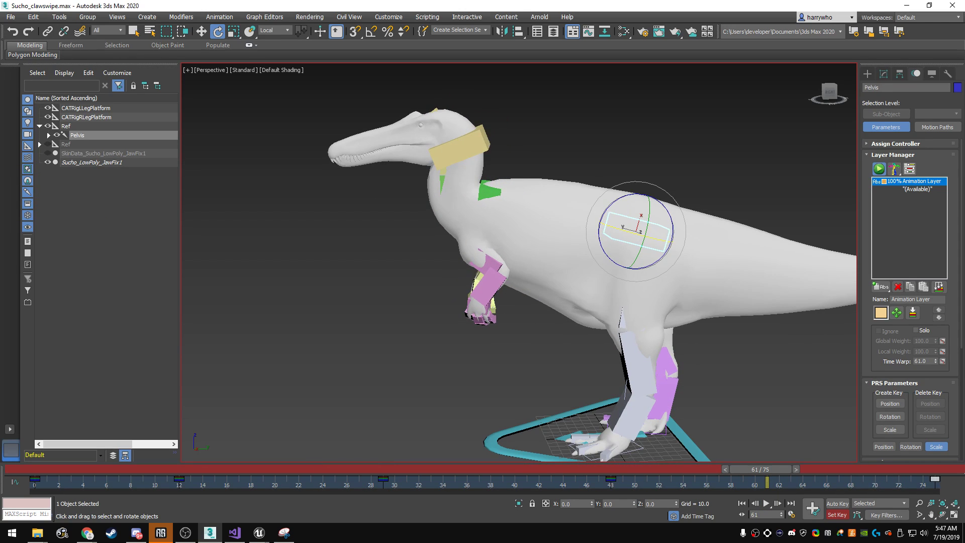
key(slash)
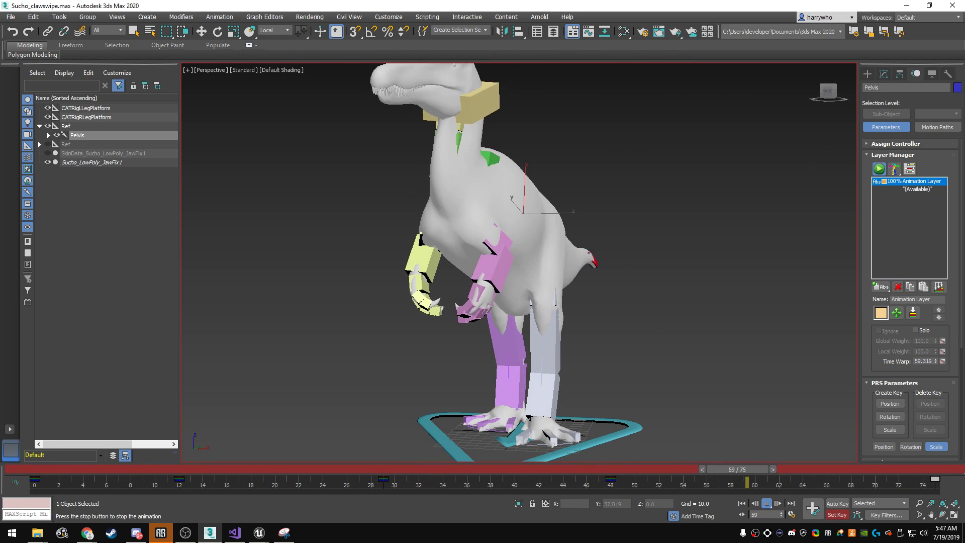
key(slash)
key(e)
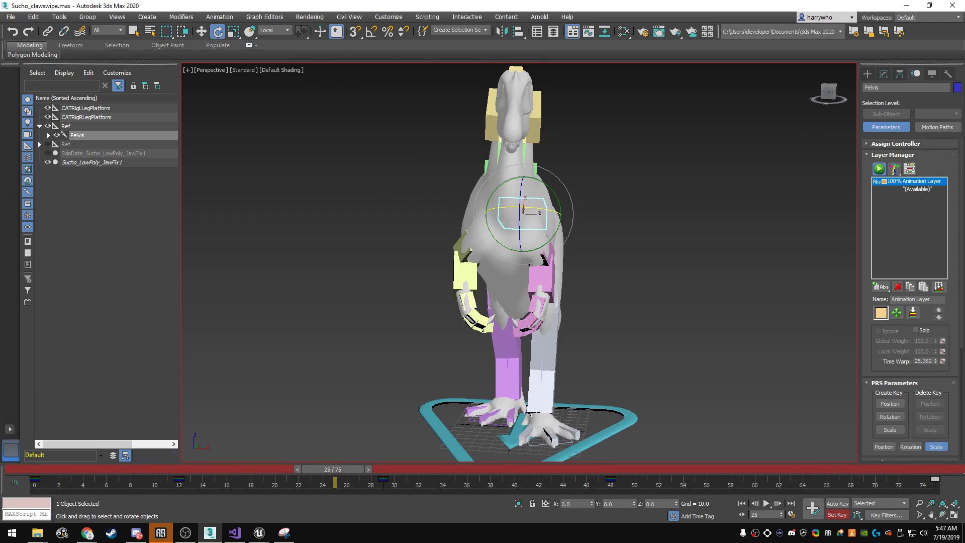
key(ctrl+d)
- Tilt the Spine3 torso about -8 degrees at frame 15 and about 9 degrees at frame 34
click(509, 195)
mouse_move(332, 468)
mouse_down()
mouse_move(182, 469)
mouse_move(214, 469)
mouse_up()
key(e)
alt+middle_drag(502, 251, 563, 251)
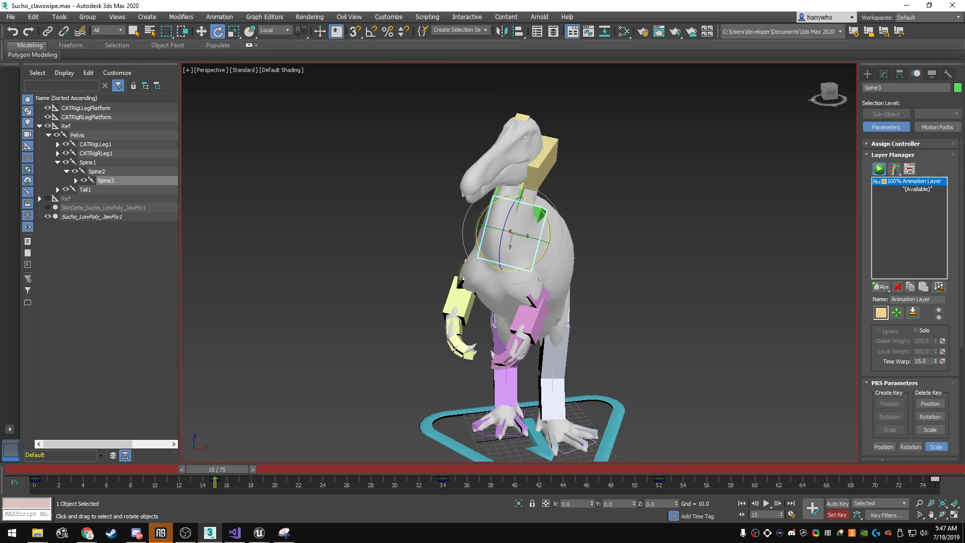
drag(543, 241, 551, 232)
drag(217, 469, 436, 469)
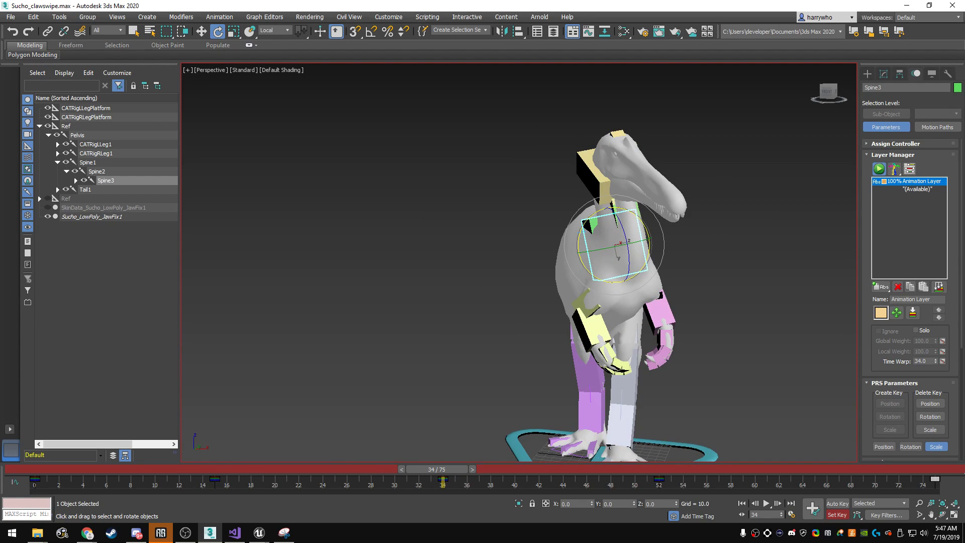
drag(573, 246, 573, 236)
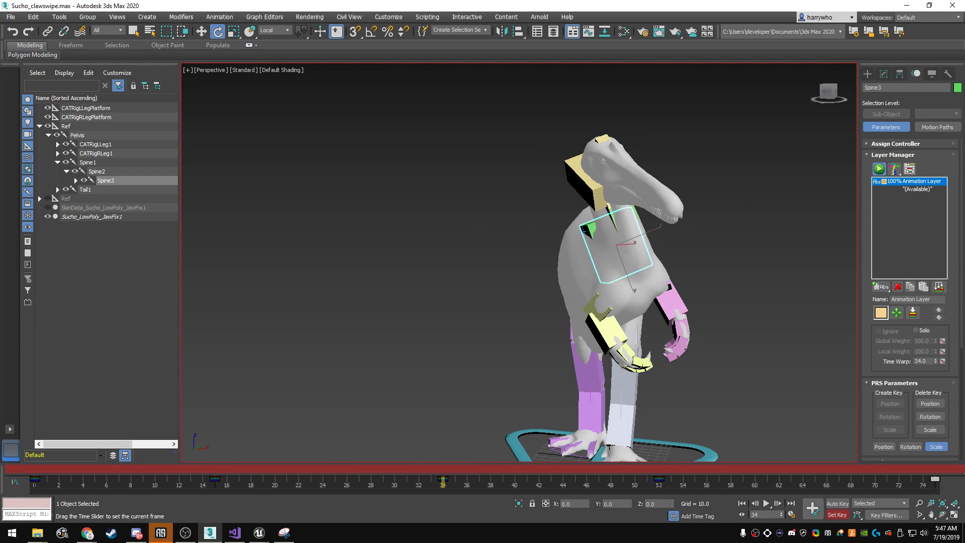
- Play back the claw swipe, orbiting beneath, in front of and beside the dinosaur
drag(442, 469, 644, 469)
alt+middle_drag(533, 302, 482, 301)
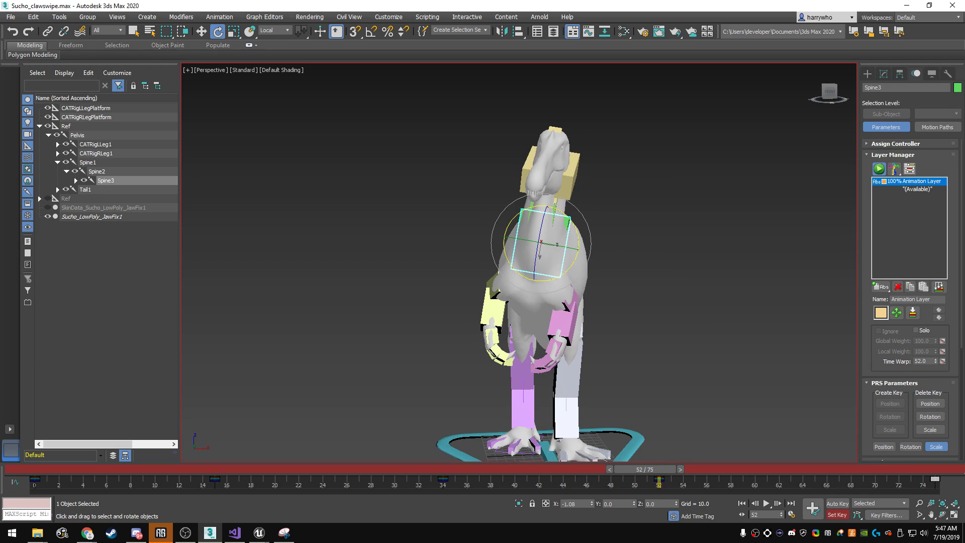
key(slash)
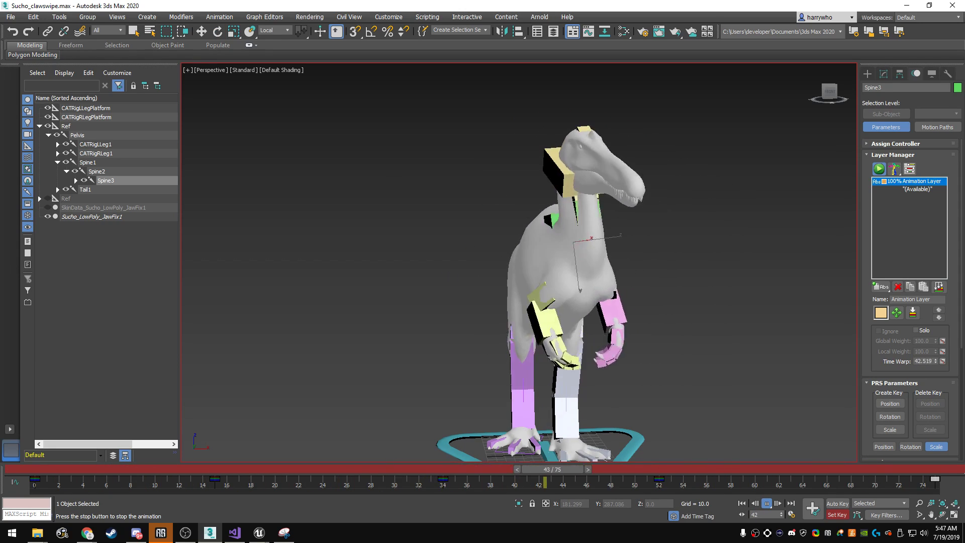
mouse_move(518, 261)
alt+middle_down()
mouse_move(492, 201)
mouse_move(532, 261)
mouse_move(557, 256)
alt+middle_up()
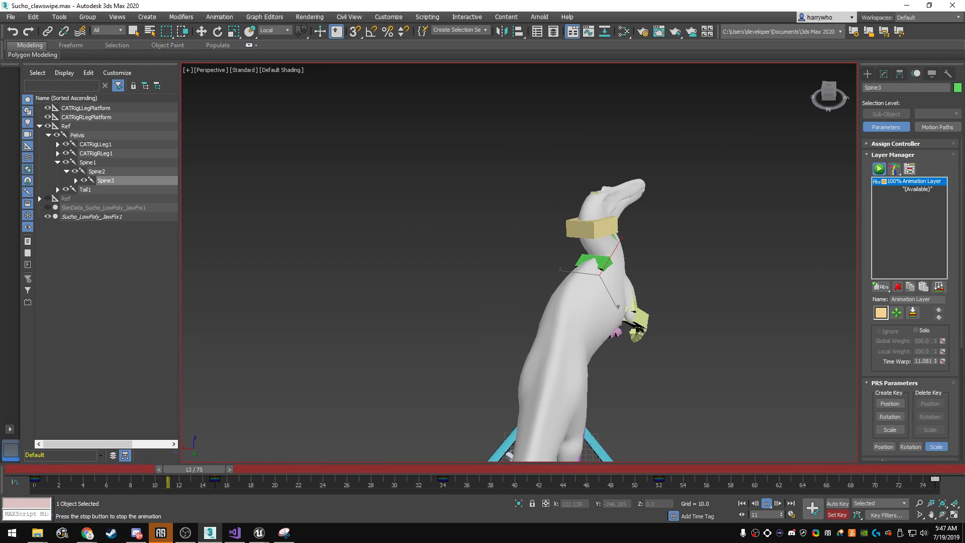
alt+middle_drag(517, 261, 612, 261)
alt+middle_drag(553, 262, 628, 261)
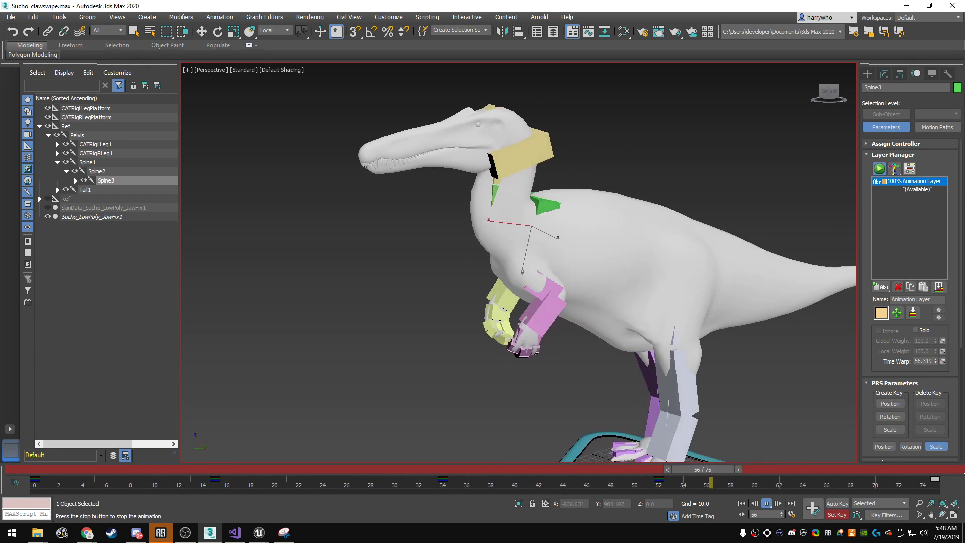
key(slash)
- Select the Spine6 neck bone and check its pose at frame 11
key(e)
mouse_move(503, 251)
alt+middle_down()
mouse_move(553, 251)
mouse_move(543, 251)
alt+middle_up()
click(528, 166)
drag(310, 469, 168, 469)
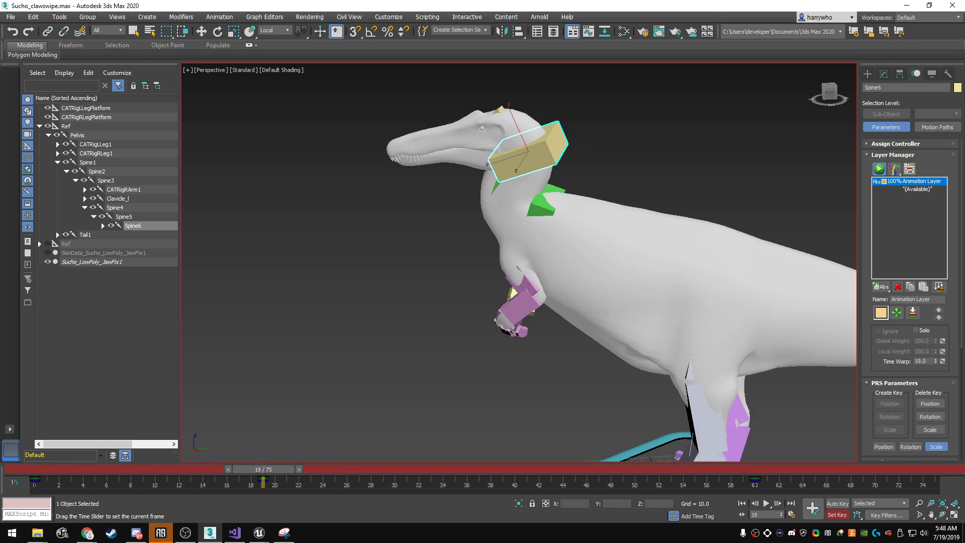
- Check the neck pose around frames 3–23 and move the frame-19 key to frame 15
drag(263, 469, 310, 468)
key(e)
alt+middle_drag(502, 251, 552, 251)
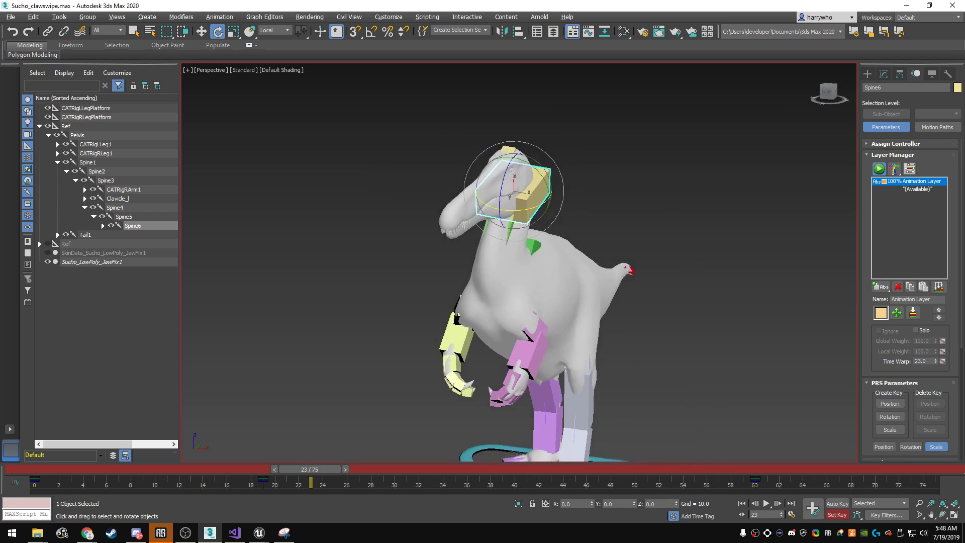
mouse_move(310, 469)
mouse_down()
mouse_move(78, 468)
mouse_move(263, 469)
mouse_up()
key(q)
alt+middle_drag(503, 251, 452, 251)
key(e)
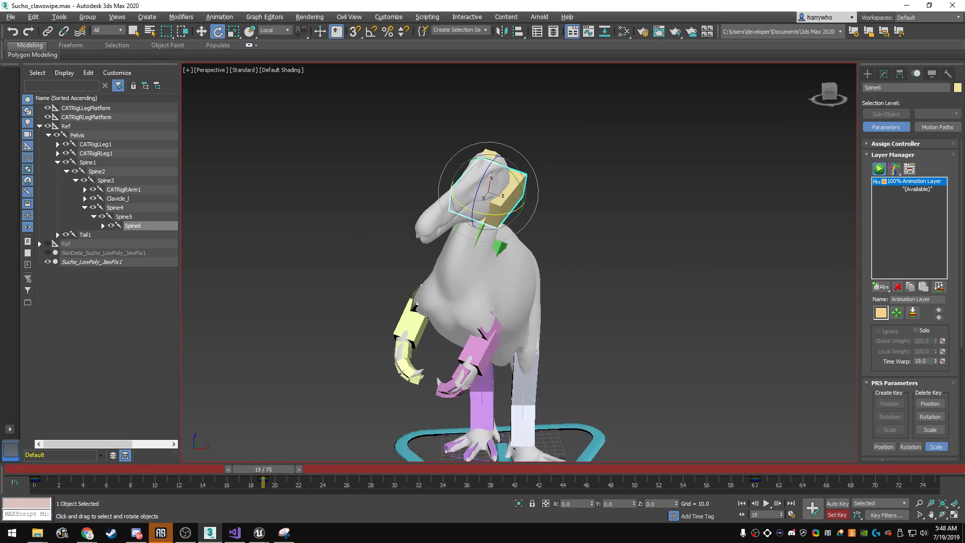
key(q)
drag(262, 469, 202, 469)
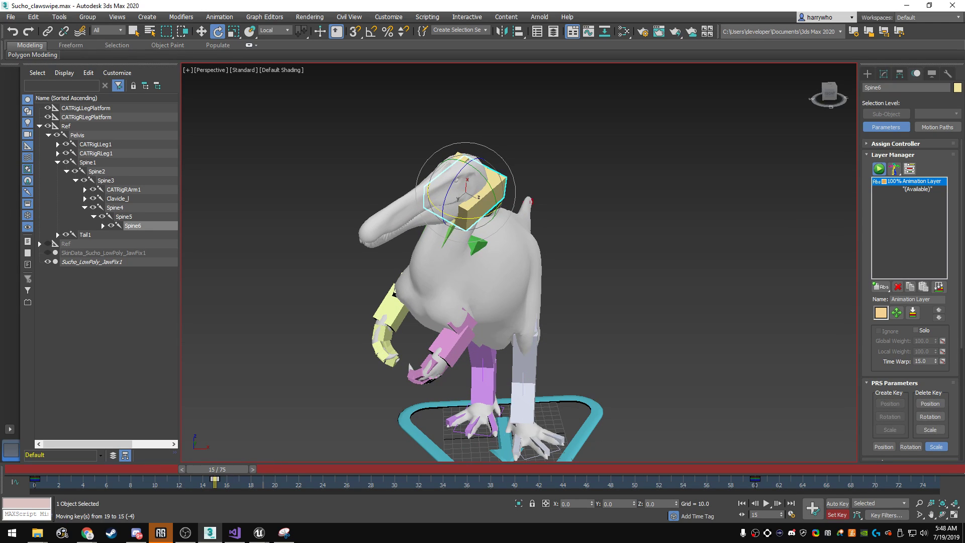
- Turn Spine6 about 24 degrees at frame 15 and tip the head so the snout points down
drag(468, 155, 469, 177)
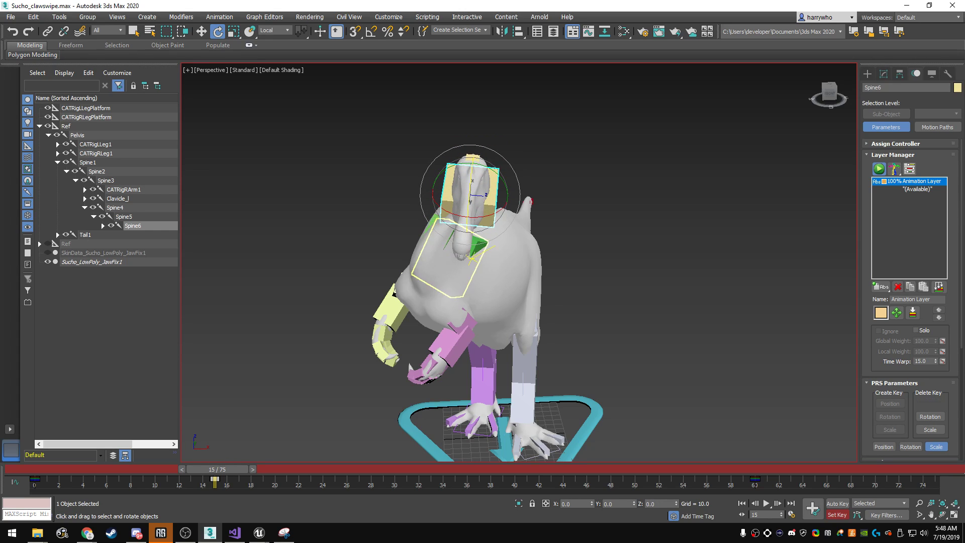
drag(217, 469, 425, 469)
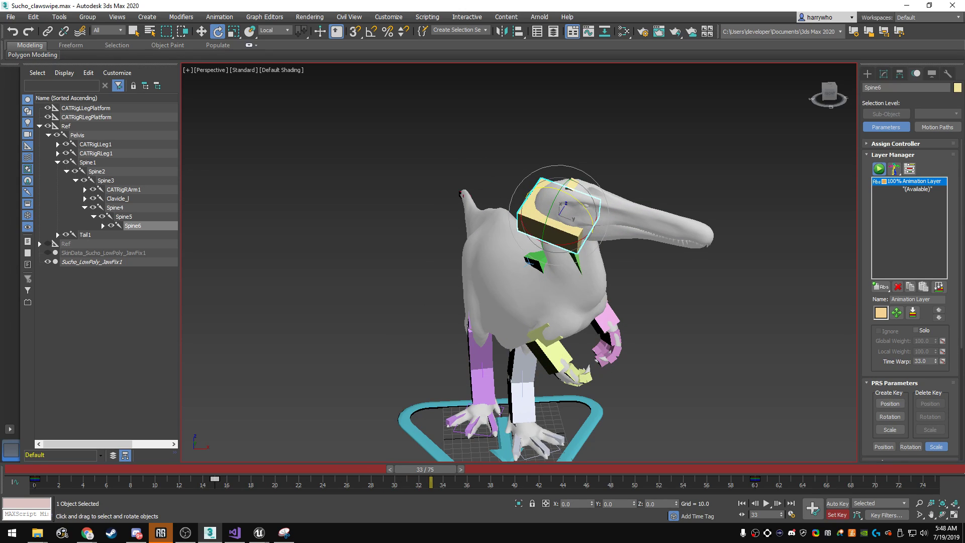
mouse_move(568, 181)
mouse_down()
mouse_move(552, 194)
mouse_move(565, 204)
mouse_move(557, 191)
mouse_up()
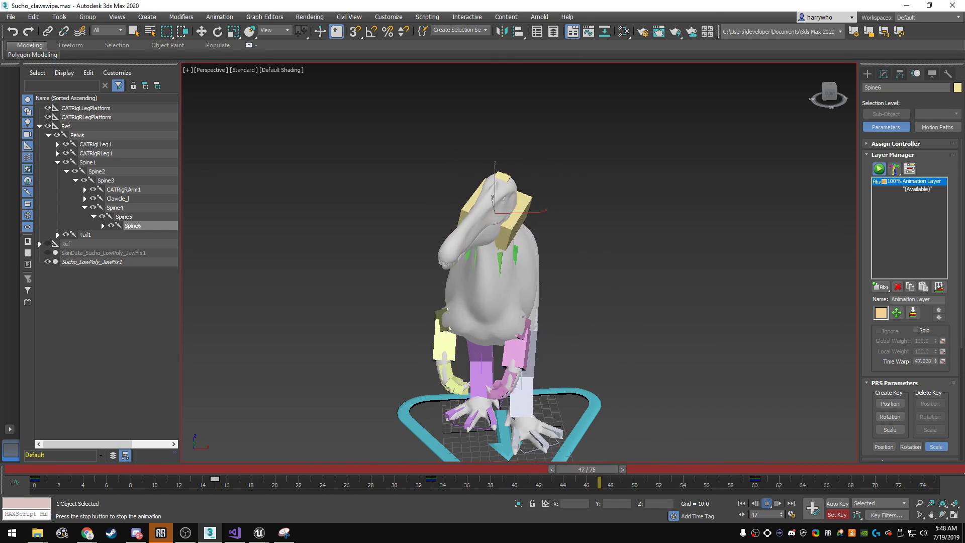
key(slash)
- Play back from frame 49, then pick the neck's frame-60 key and zoom out
drag(794, 469, 608, 468)
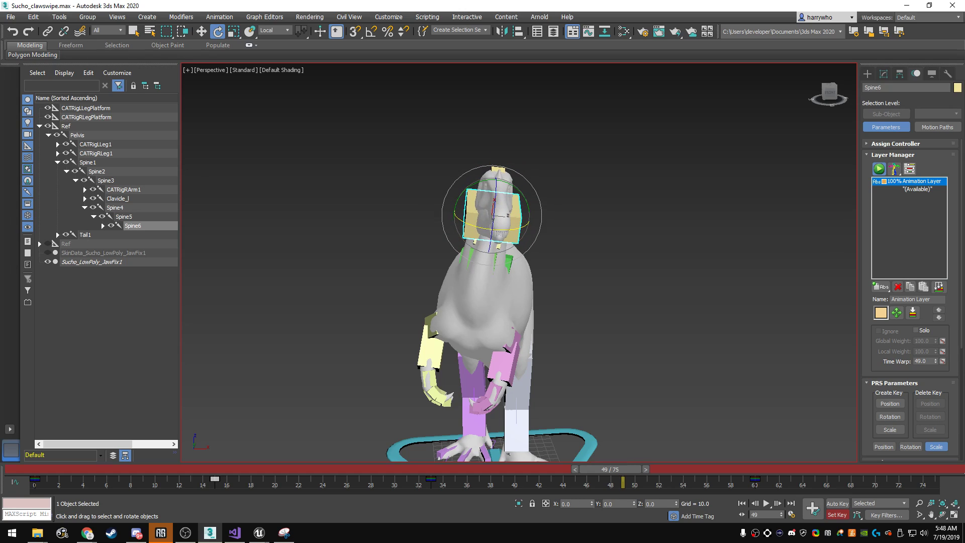
click(767, 503)
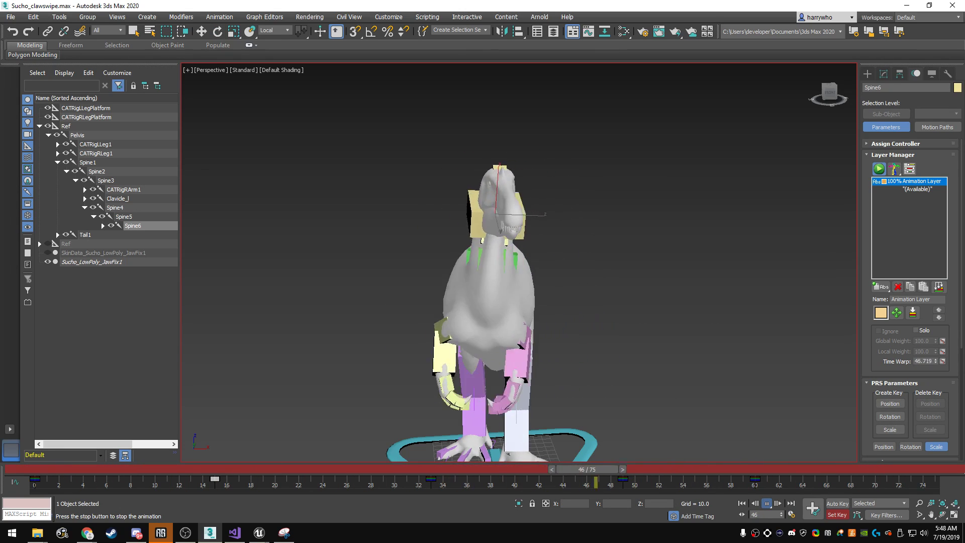
key(e)
click(755, 478)
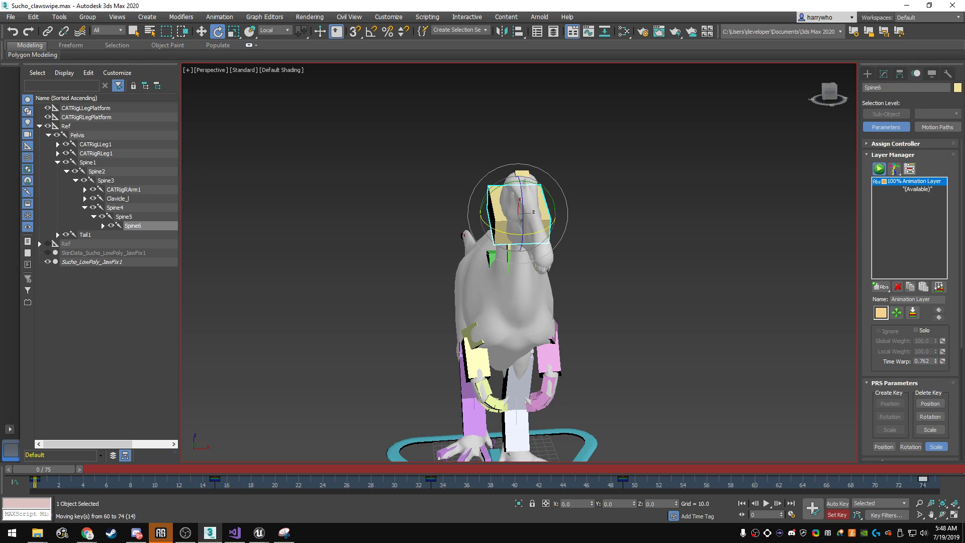
scroll(518, 261, down, 2)
scroll(518, 262, down, 3)
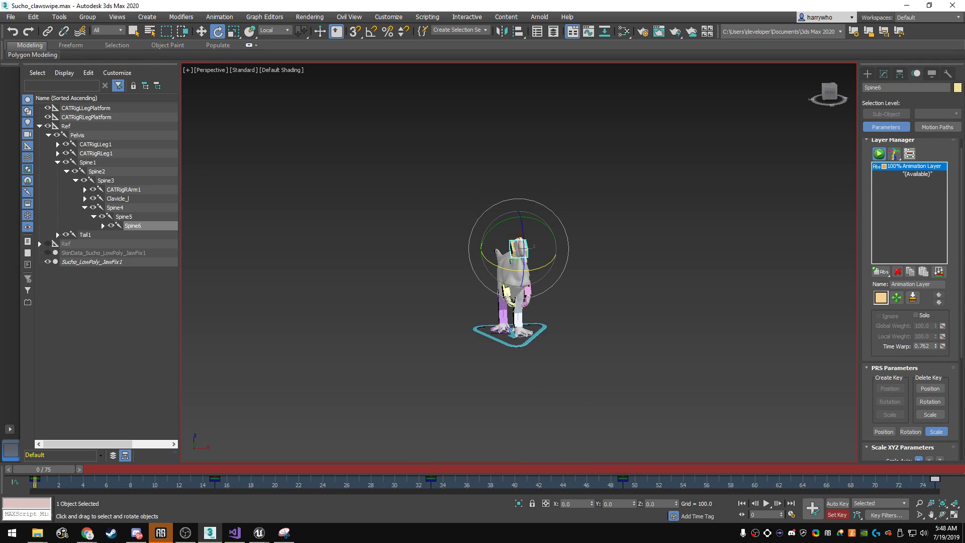
- Move all the rig bones' frame-60 keys to frame 71 and play the animation
drag(312, 150, 703, 460)
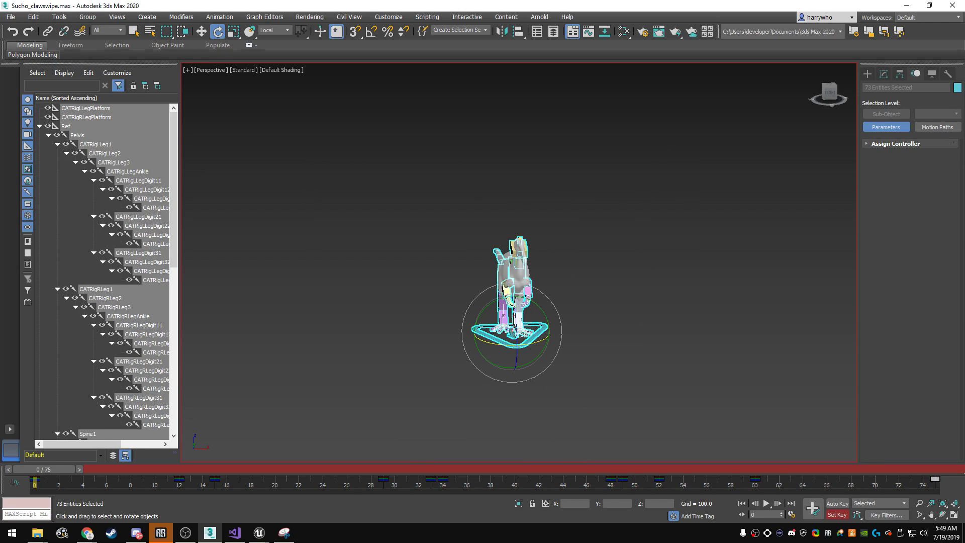
drag(934, 478, 850, 477)
scroll(517, 271, up, 5)
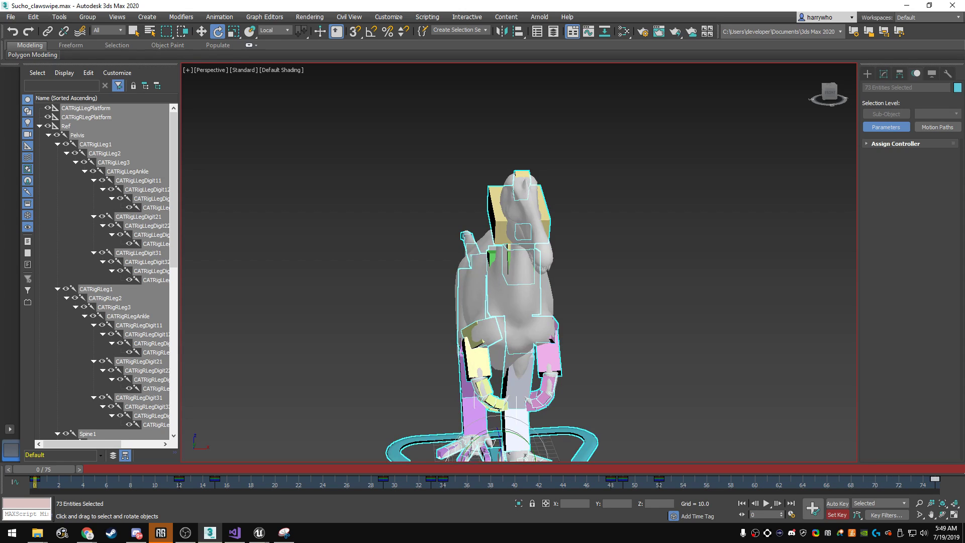
key(slash)
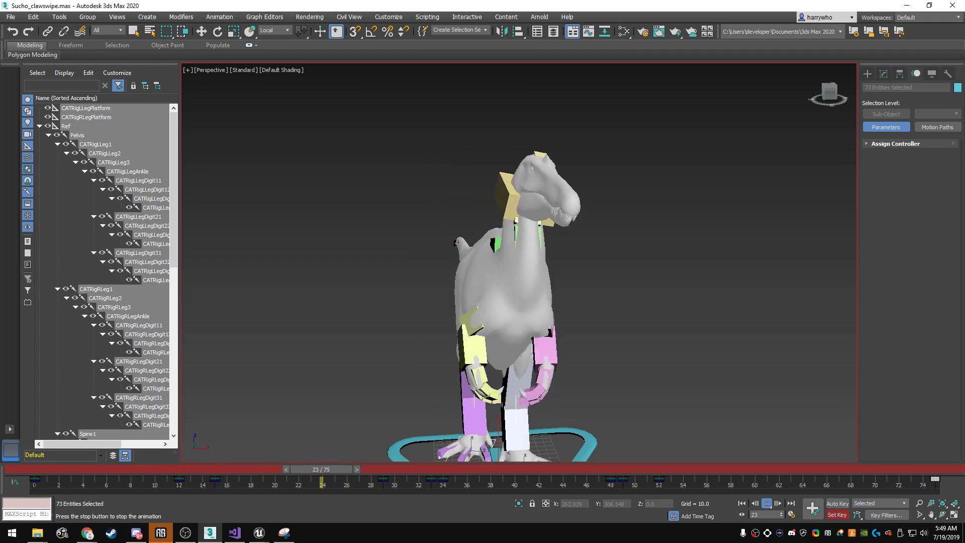
key(slash)
- Check the Head from frames 10 to 47, then select its parent Spine6 at frame 54
key(e)
key(ctrl+d)
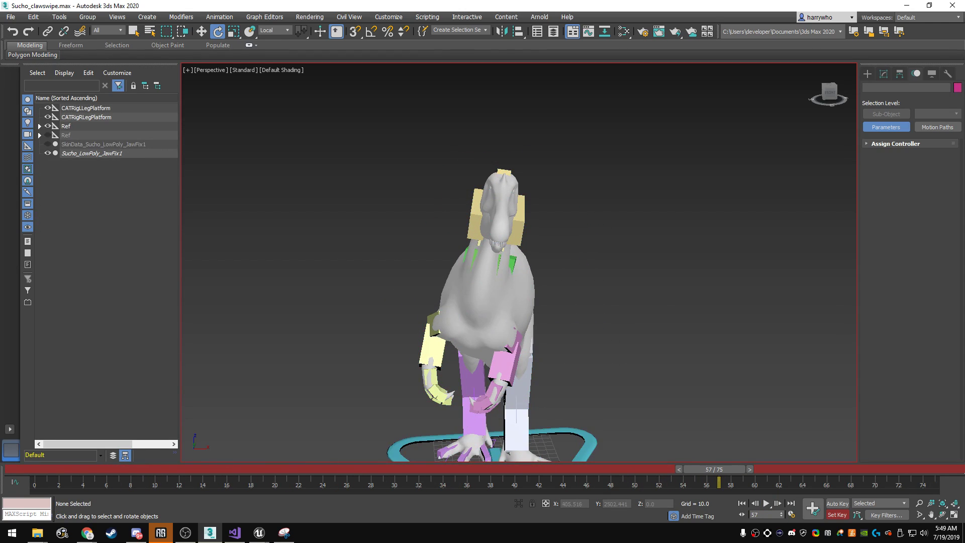
click(502, 184)
alt+middle_drag(502, 301, 603, 301)
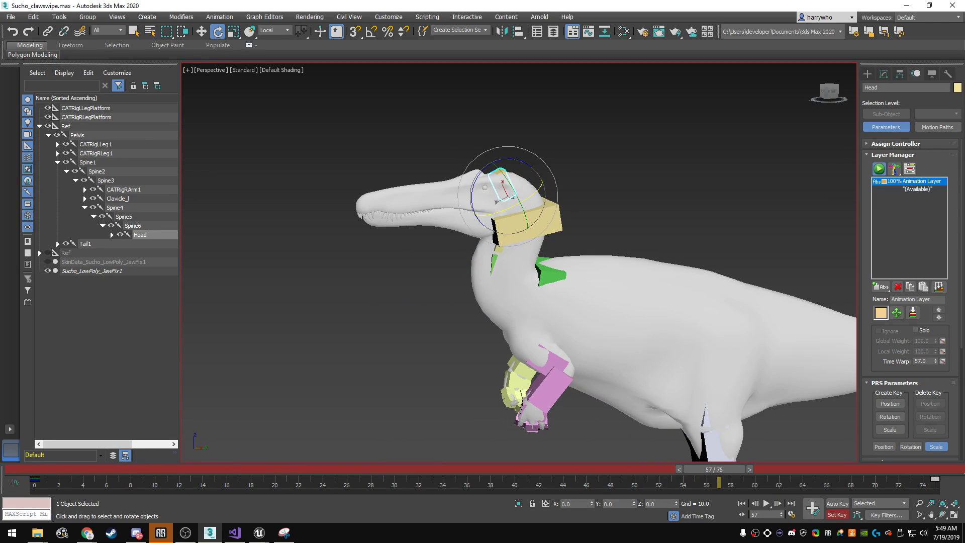
drag(713, 469, 156, 469)
drag(256, 469, 586, 468)
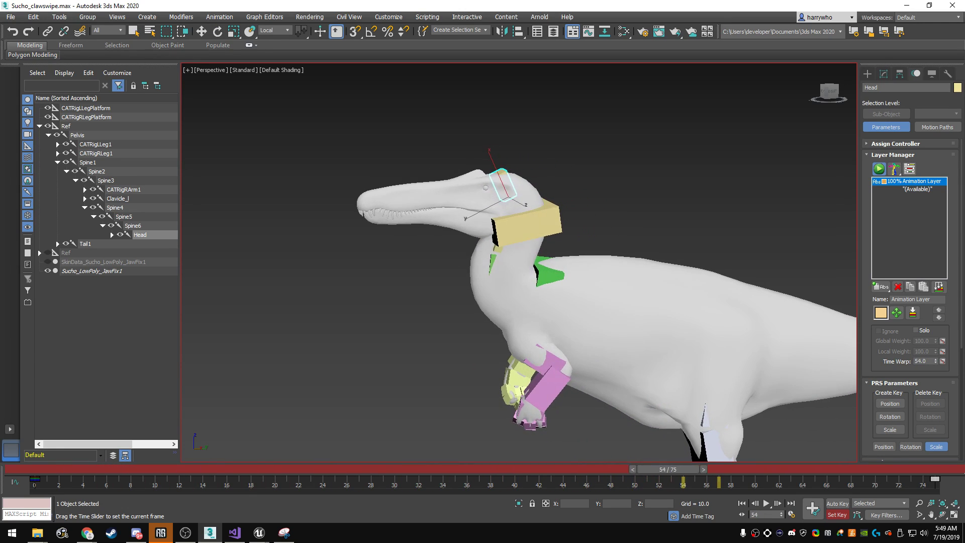
key(Page_Up)
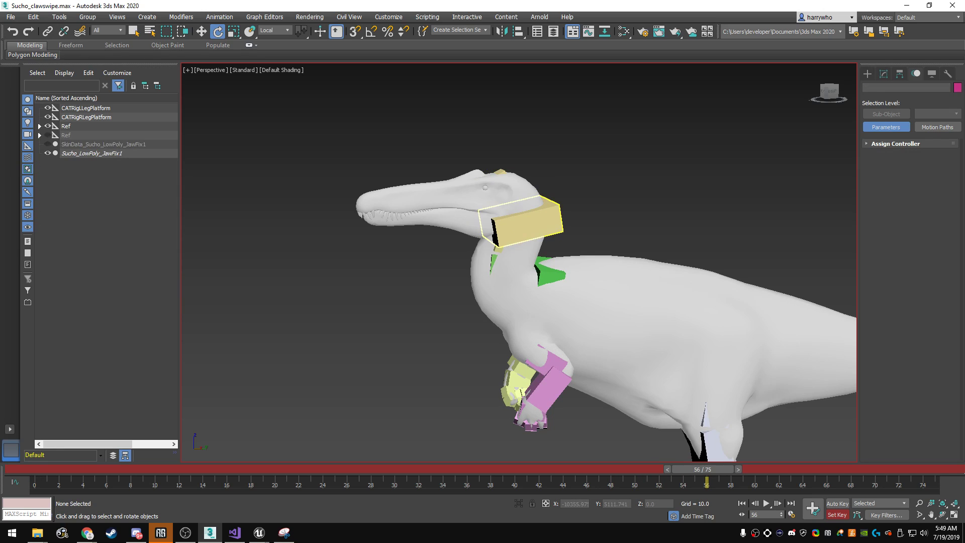
key(q)
mouse_move(702, 469)
mouse_down()
mouse_move(668, 468)
mouse_move(694, 480)
mouse_up()
- Preview the swipe, then move the Spine6 neck key from frame 55 to about 57
key(/)
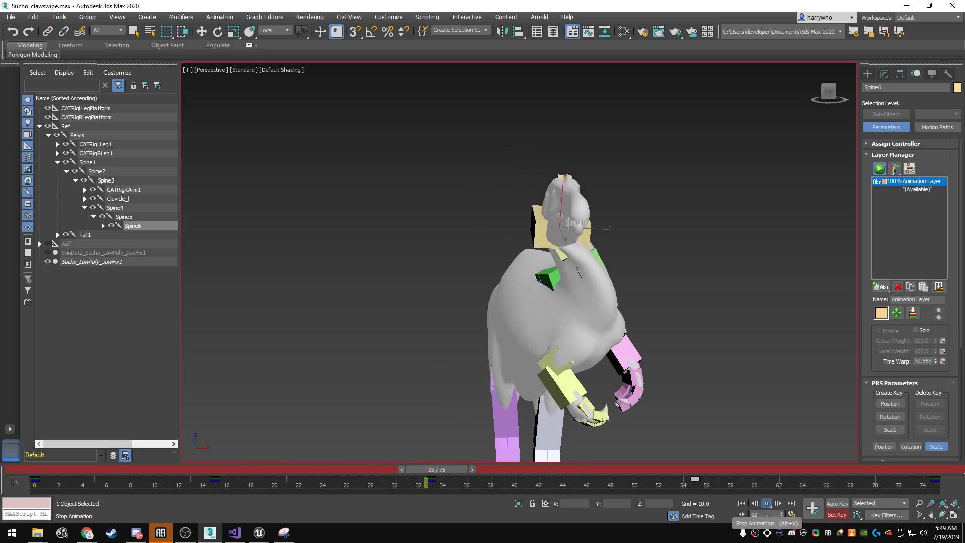
click(767, 503)
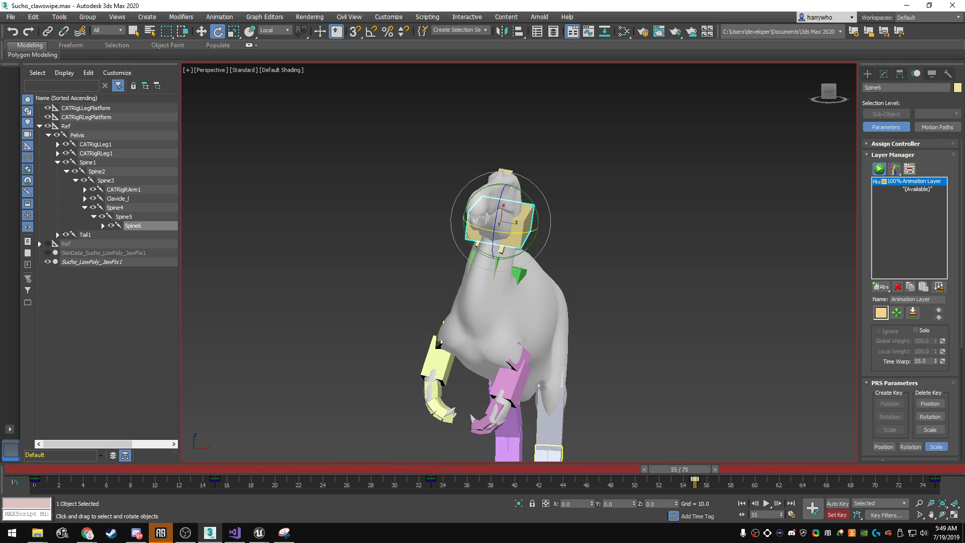
drag(694, 478, 718, 478)
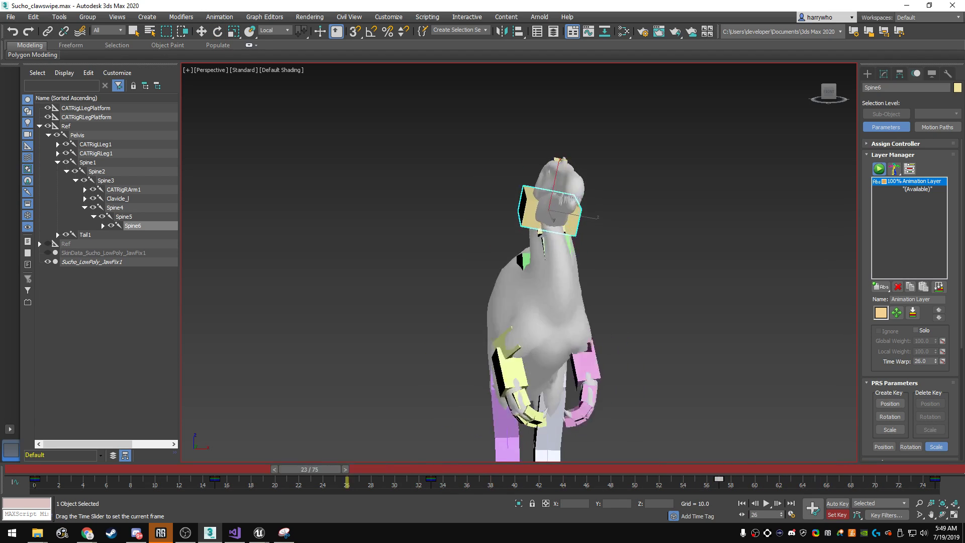
- Replay the swipe from frame 5 and scrub frames 44–49 to review the neck motion
drag(806, 469, 100, 469)
key(slash)
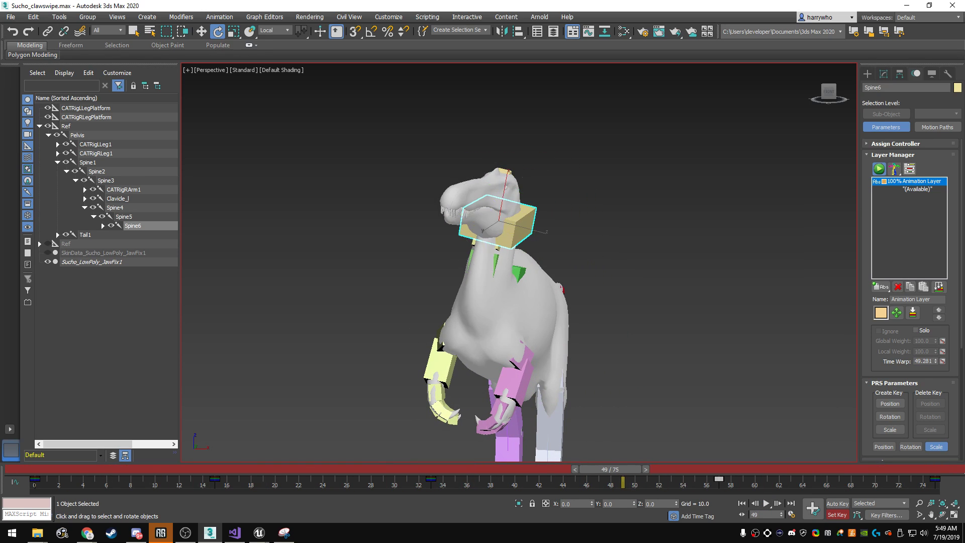
drag(608, 469, 552, 468)
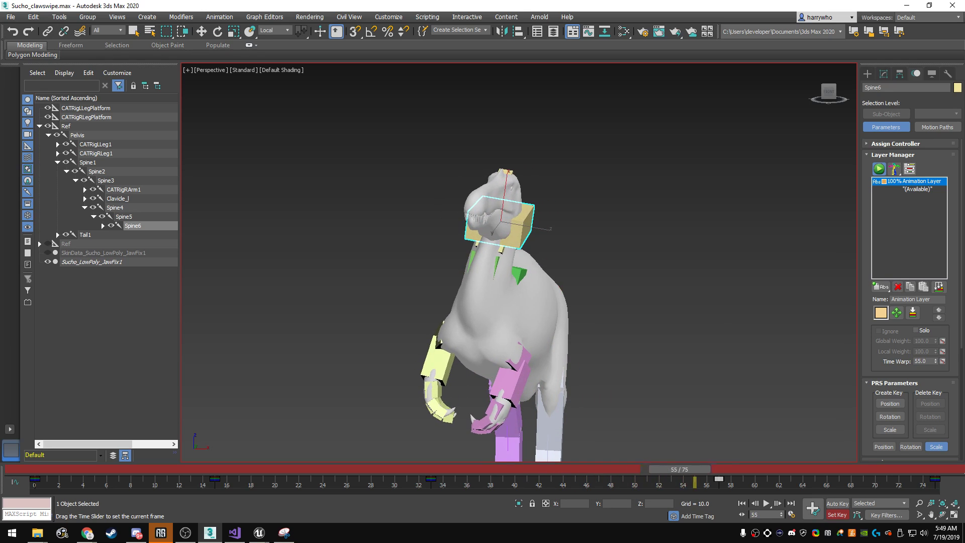
drag(622, 468, 610, 468)
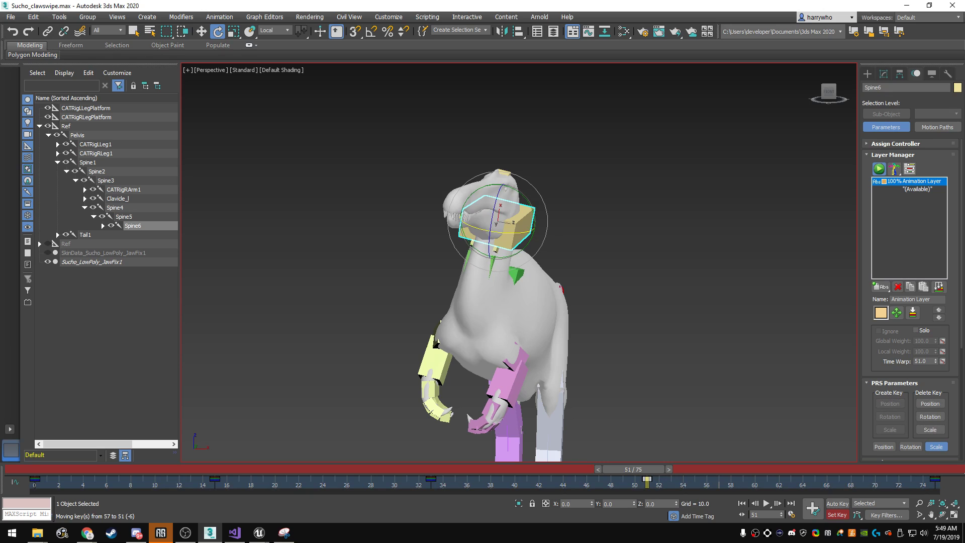
drag(633, 469, 586, 469)
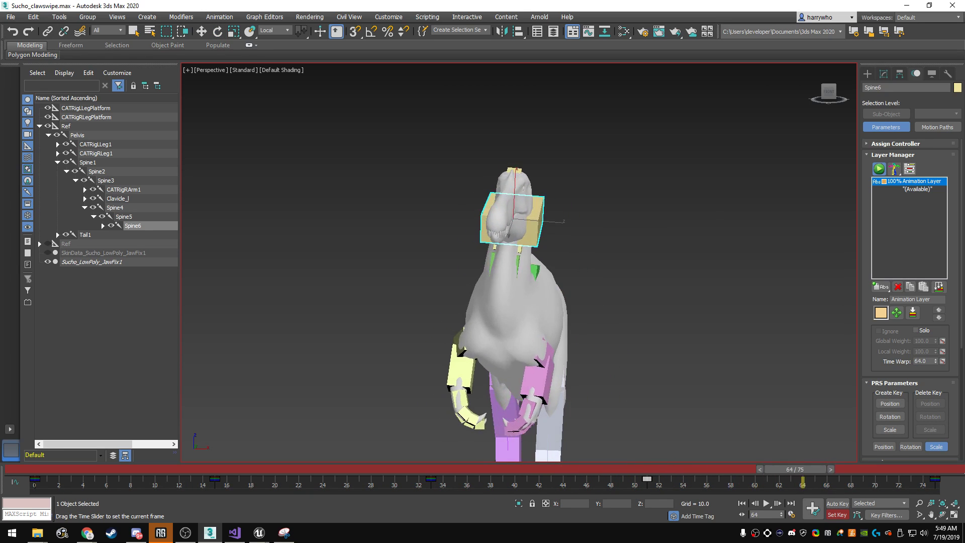
drag(791, 469, 155, 469)
key(e)
key(slash)
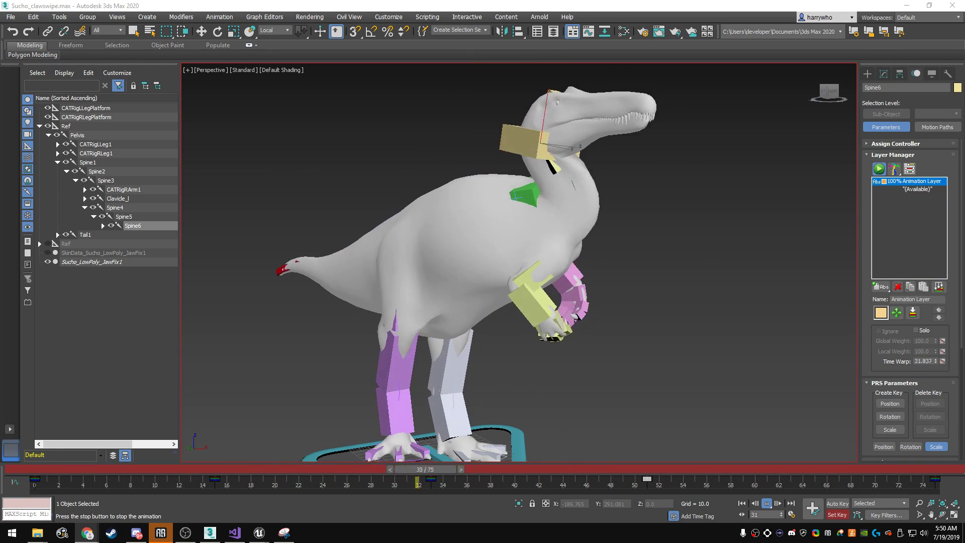
key(XF86AudioLowerVolume)
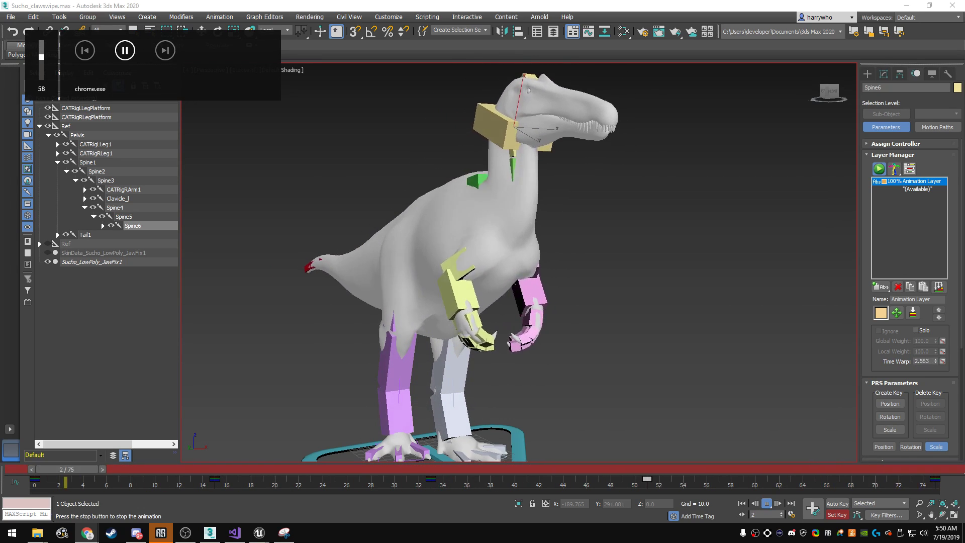
key(/)
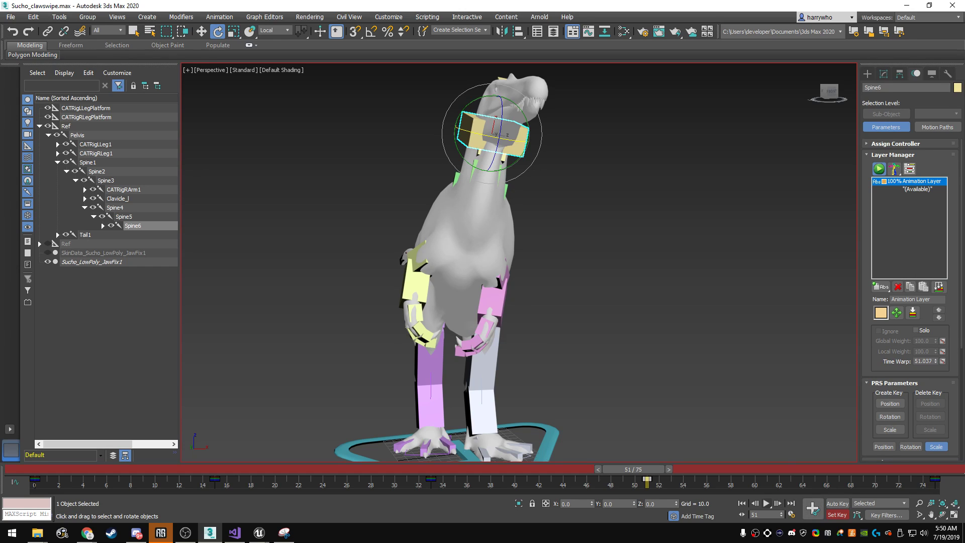
key(slash)
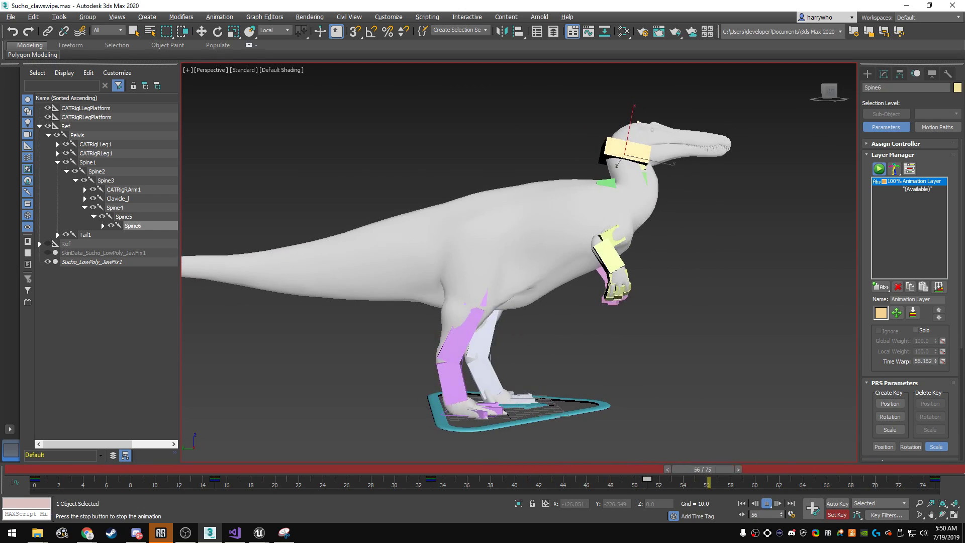
key(slash)
key(e)
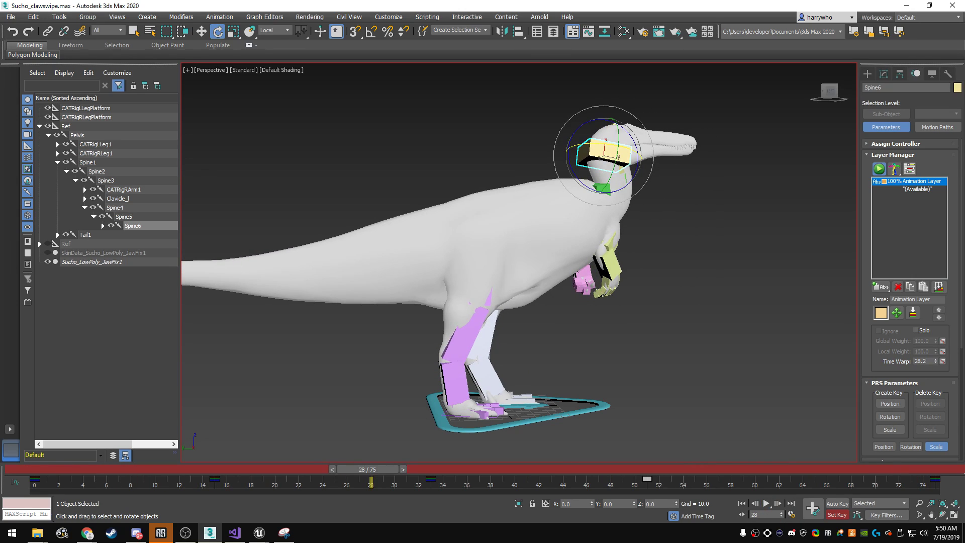
- At frame 29, lower the Pelvis (Z -11.14) and tilt it 3.18 about Z
click(481, 223)
key(w)
drag(370, 469, 136, 469)
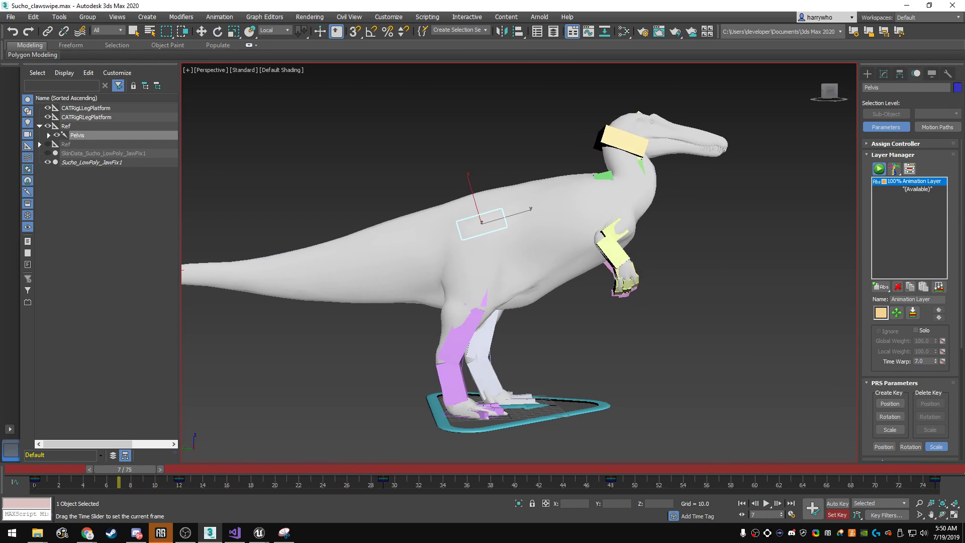
drag(251, 468, 367, 469)
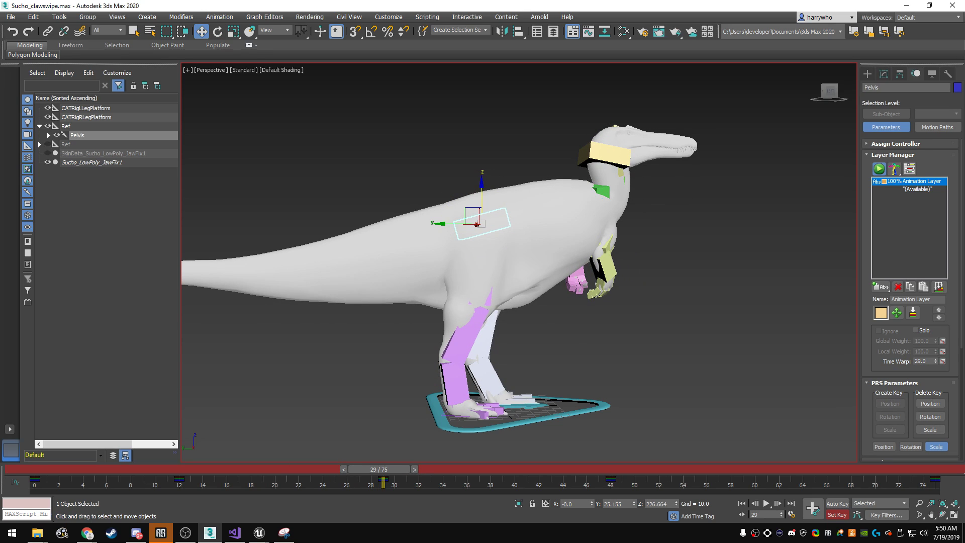
key(ctrl+z)
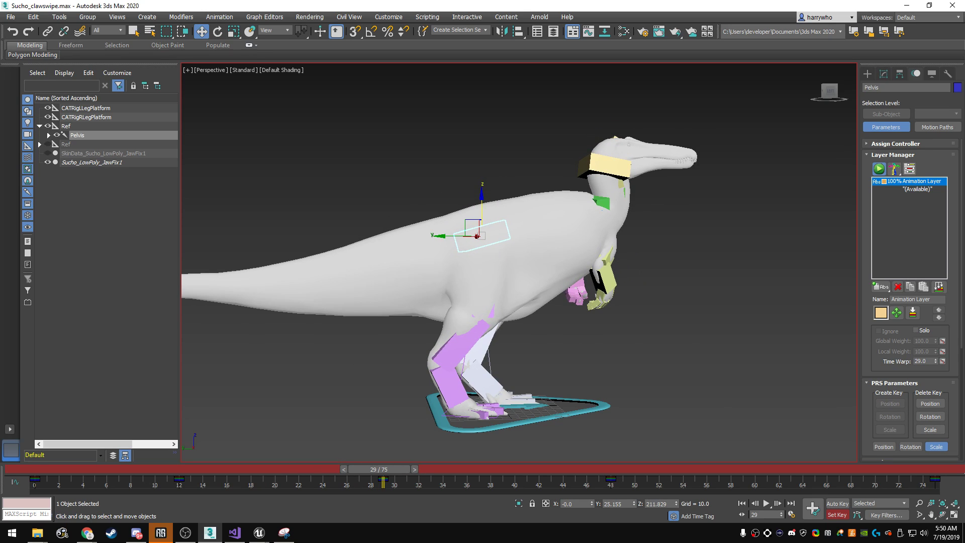
drag(504, 208, 491, 196)
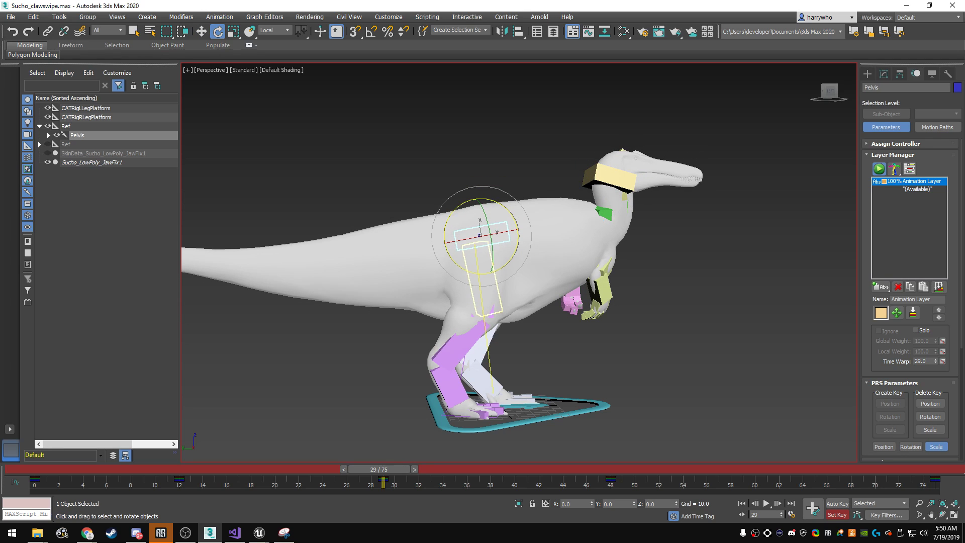
- Raise the pelvis 6.765 at frame 41, check frames 45–49, and play back the swipe
drag(382, 469, 517, 469)
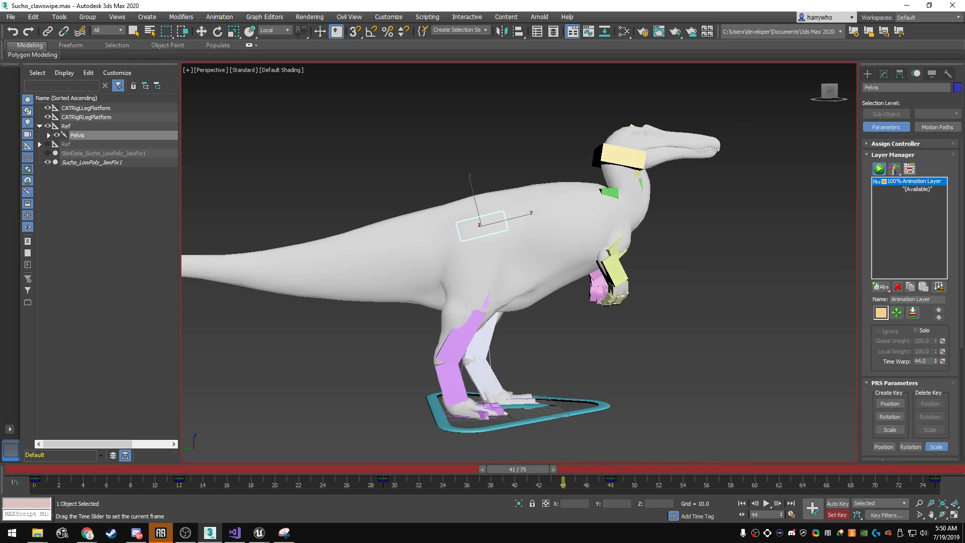
key(e)
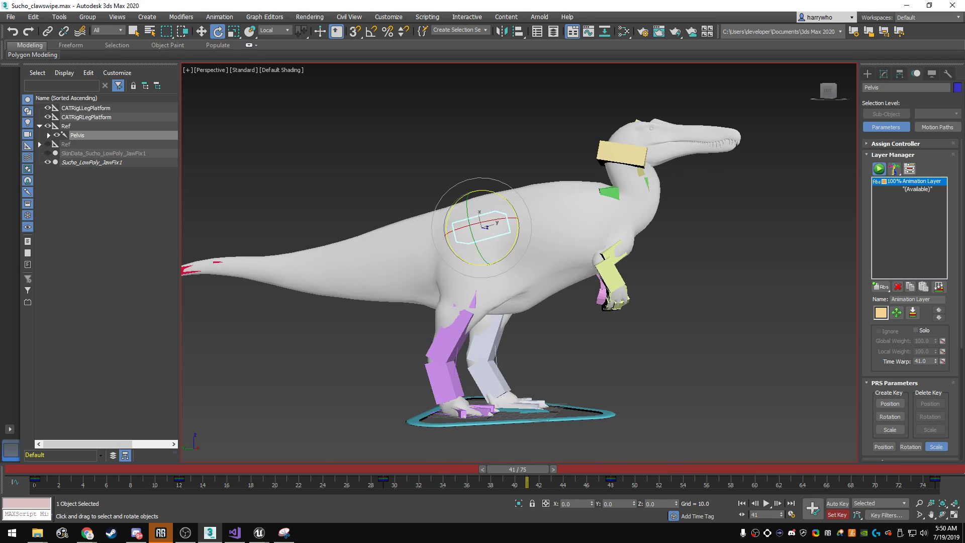
key(ctrl+z)
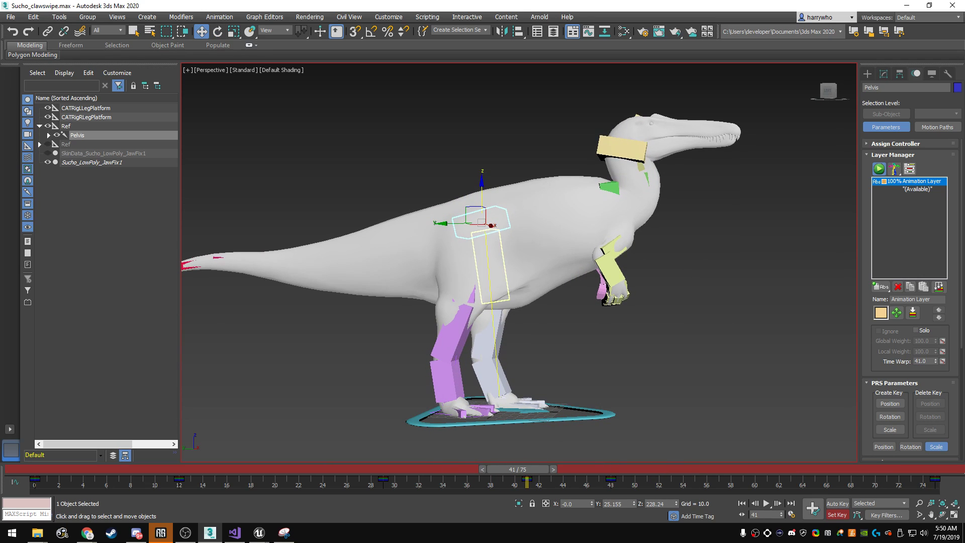
drag(517, 468, 598, 469)
alt+middle_drag(502, 251, 654, 211)
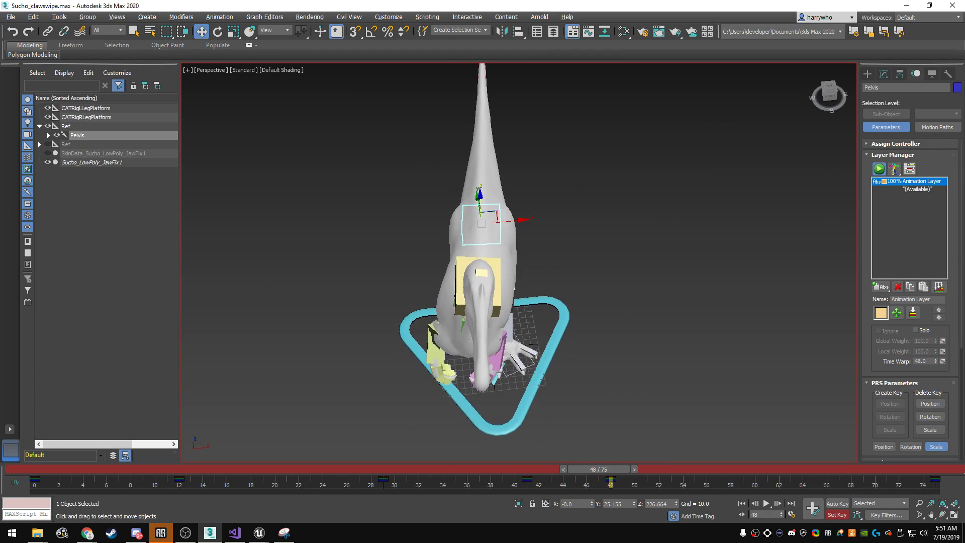
mouse_move(598, 469)
mouse_down()
mouse_move(634, 478)
mouse_move(621, 469)
mouse_move(645, 469)
mouse_move(647, 478)
mouse_move(587, 469)
mouse_up()
key(w)
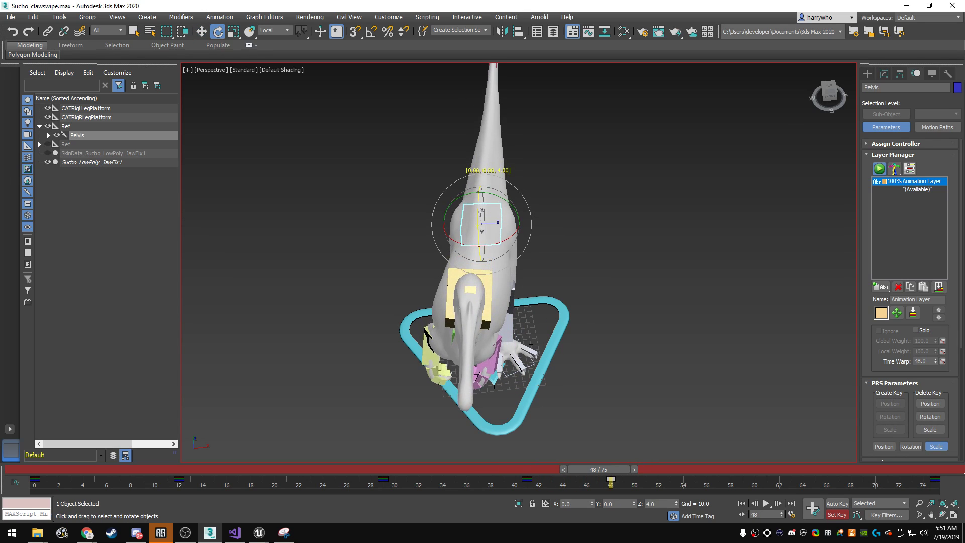
click(766, 503)
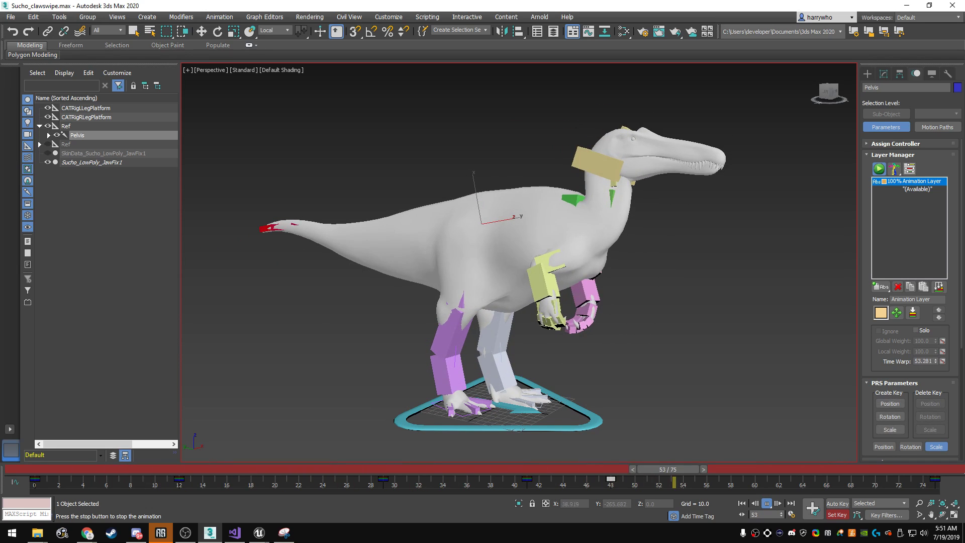
- Tilt the pelvis 4.52 about Z at frame 47
key(slash)
key(e)
key(q)
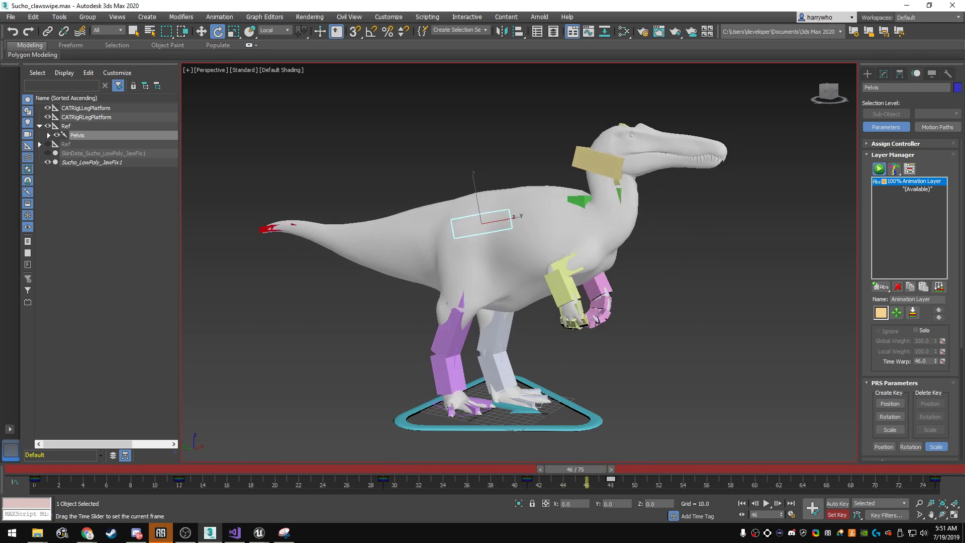
drag(122, 469, 610, 469)
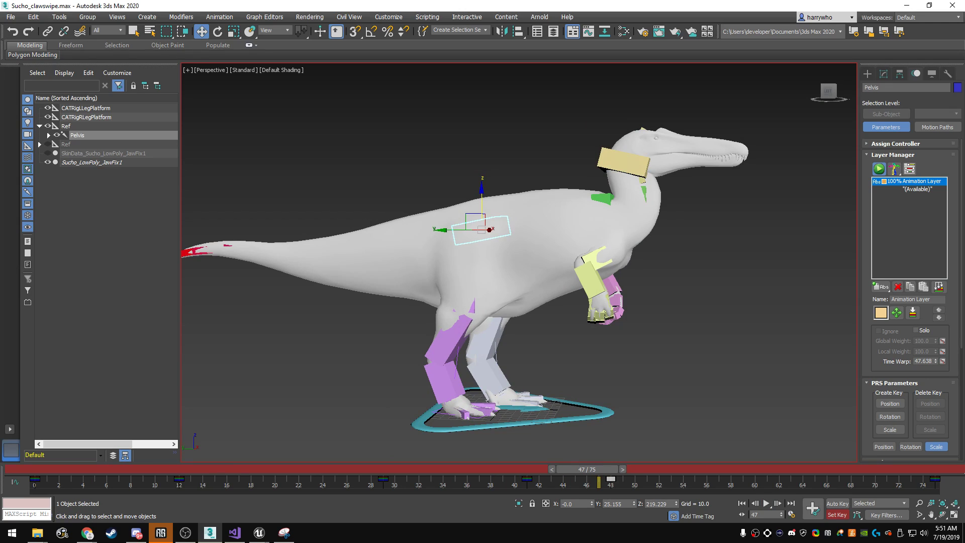
drag(505, 200, 501, 195)
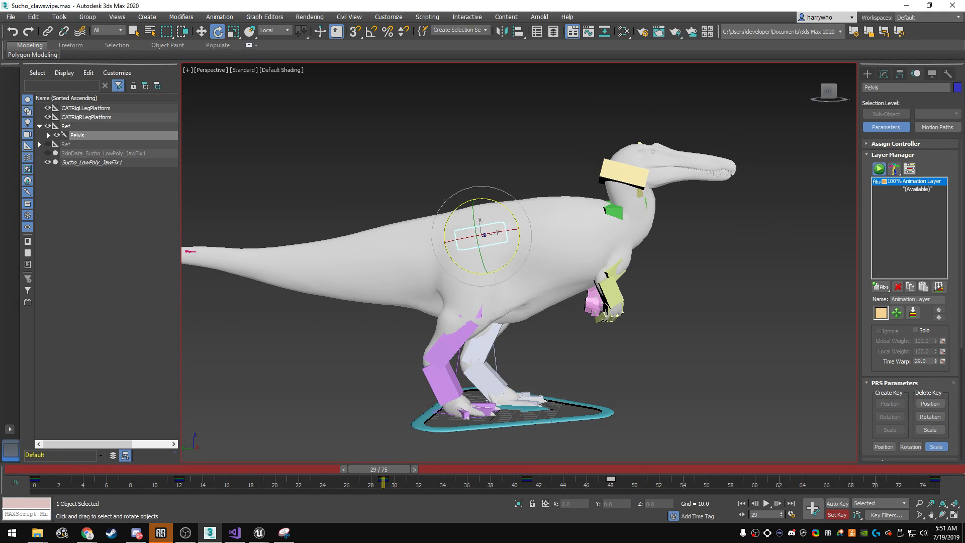
- Tilt the pelvis 3.82 about Z at frame 29 and play the swipe from the start
alt+middle_drag(483, 251, 533, 251)
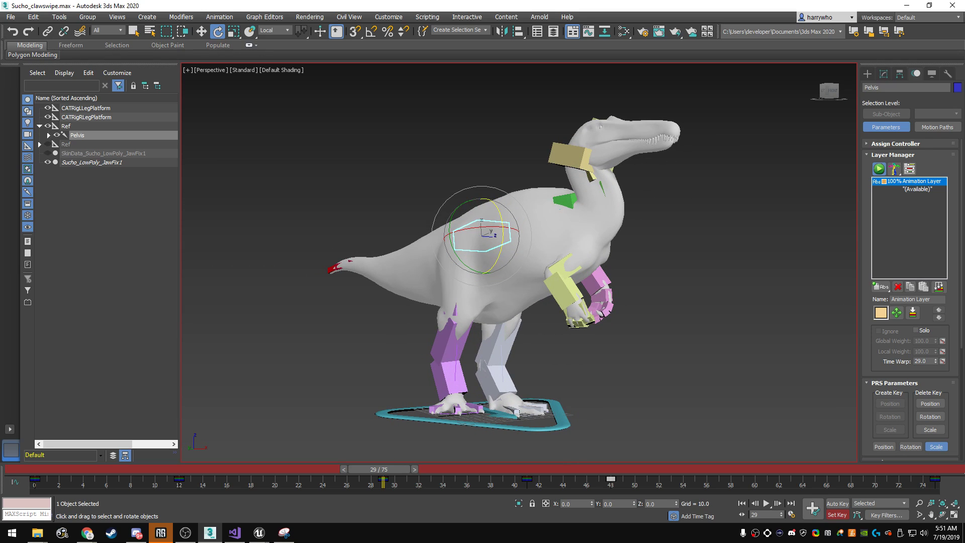
drag(496, 203, 500, 216)
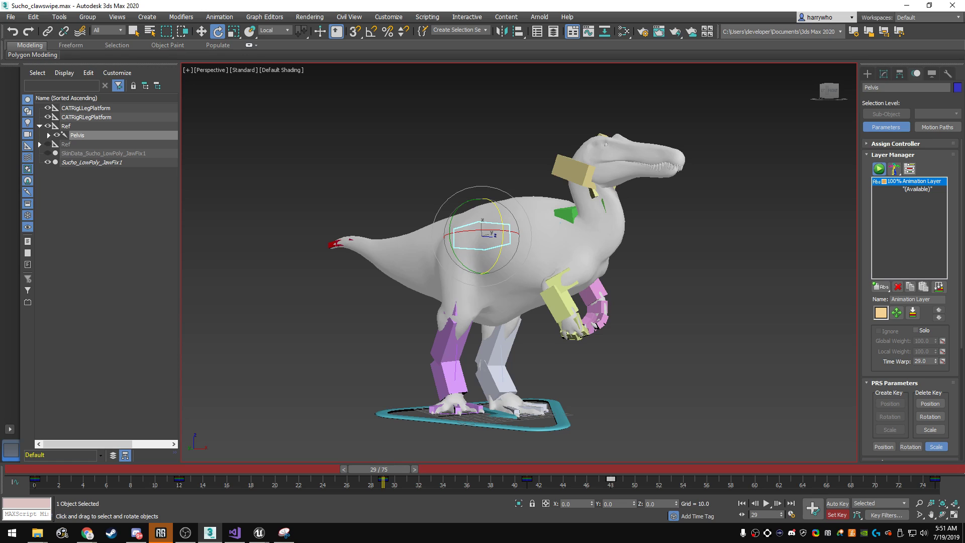
mouse_move(379, 469)
mouse_down()
mouse_move(227, 468)
mouse_move(426, 468)
mouse_move(55, 469)
mouse_up()
key(e)
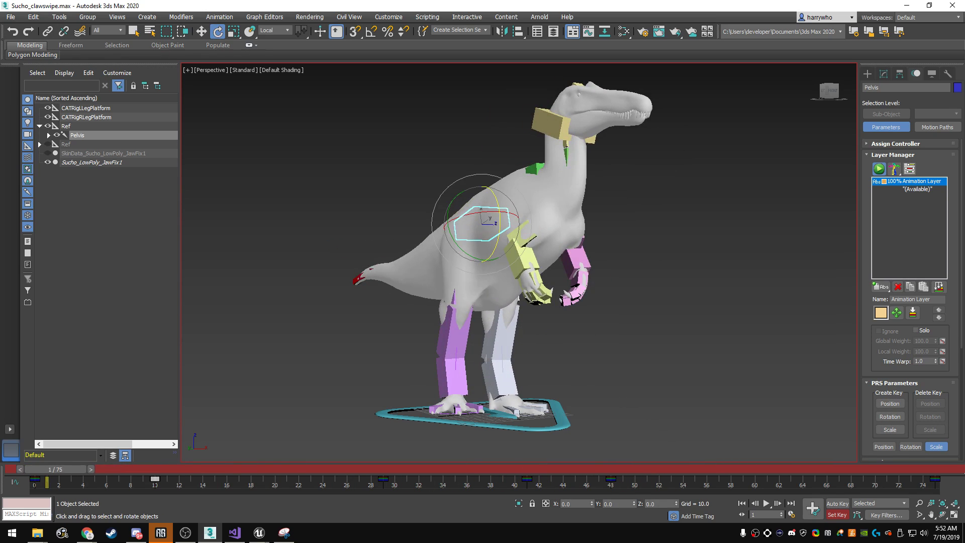
key(slash)
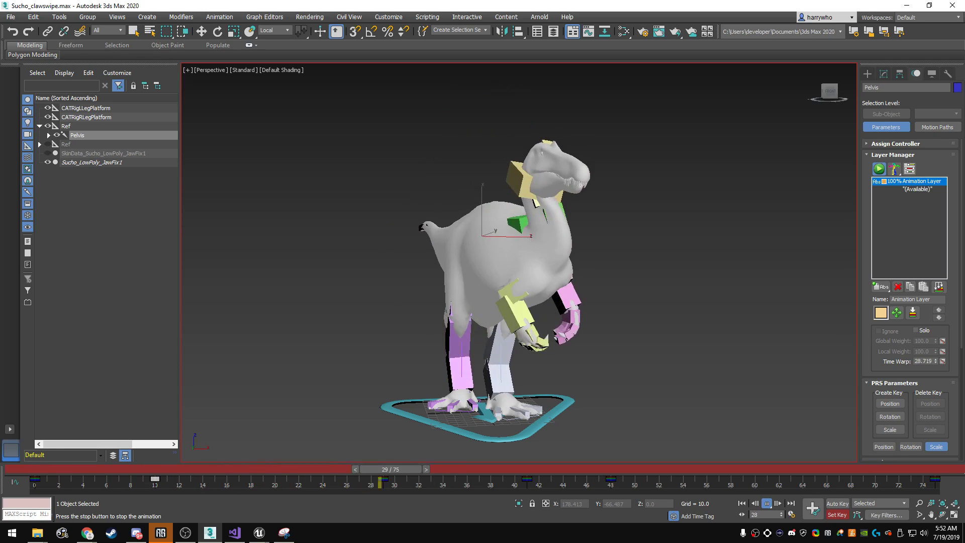
- Stop playback, return to a side view and select the Jaw bone
key(/)
key(e)
alt+middle_drag(503, 252, 578, 252)
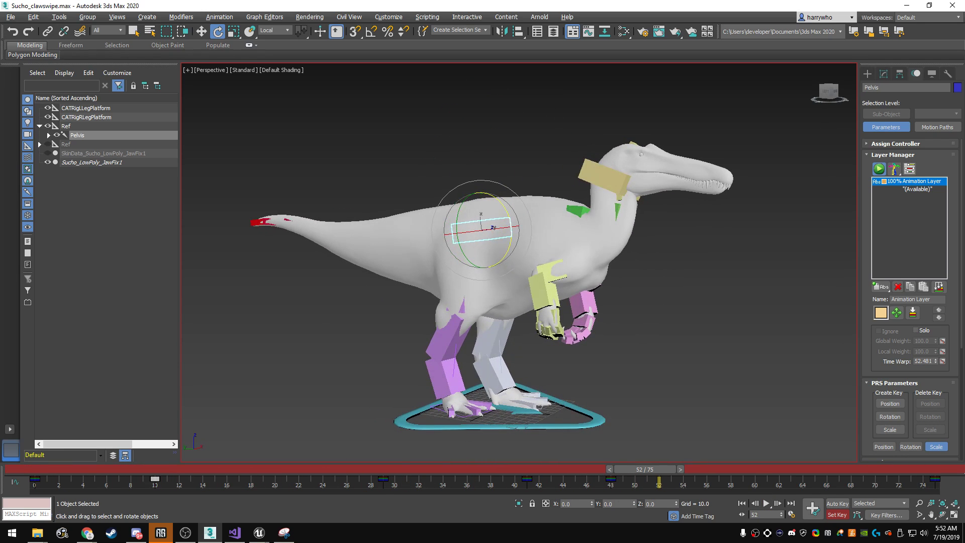
click(632, 186)
- Select the Head and scrub frames 10 to 54 to review its motion
alt+middle_drag(502, 251, 578, 251)
key(ctrl+d)
click(603, 173)
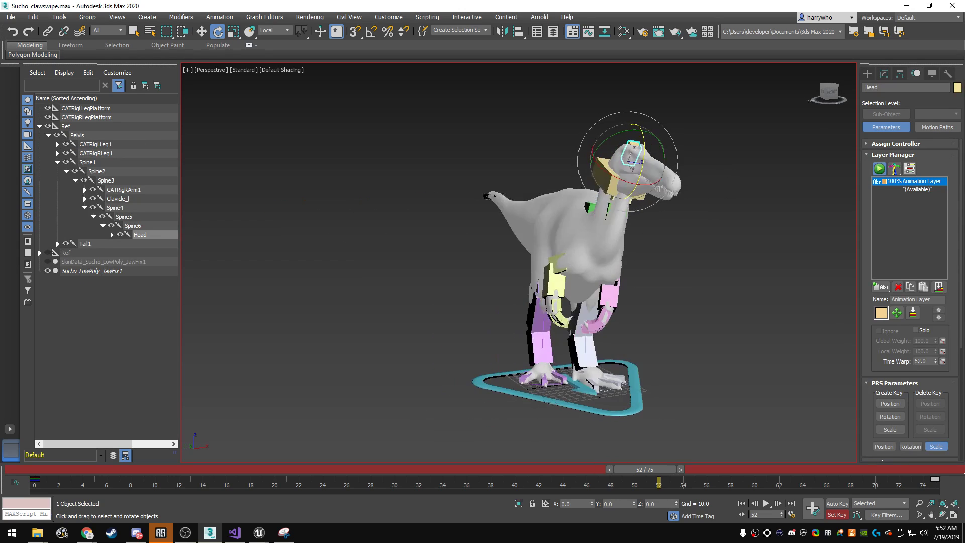
drag(41, 469, 159, 469)
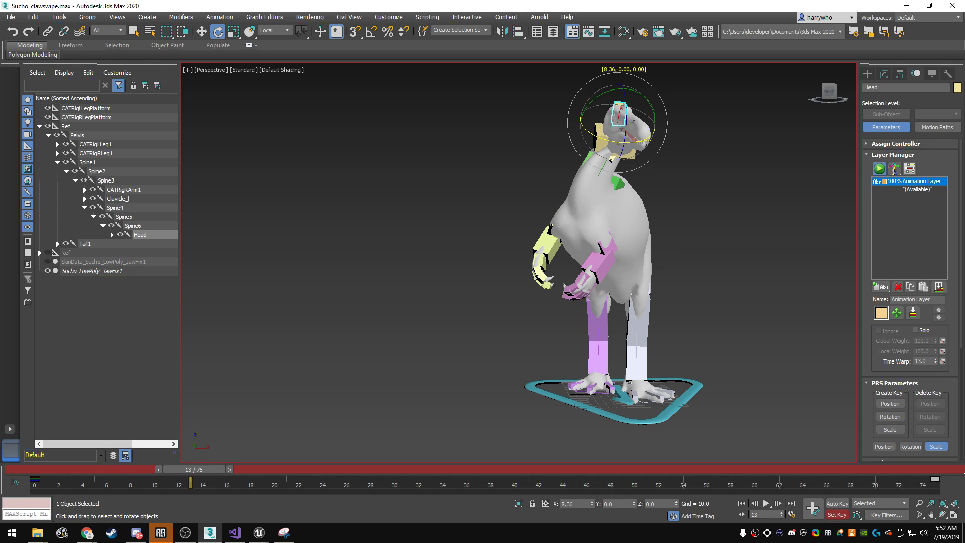
drag(194, 469, 459, 468)
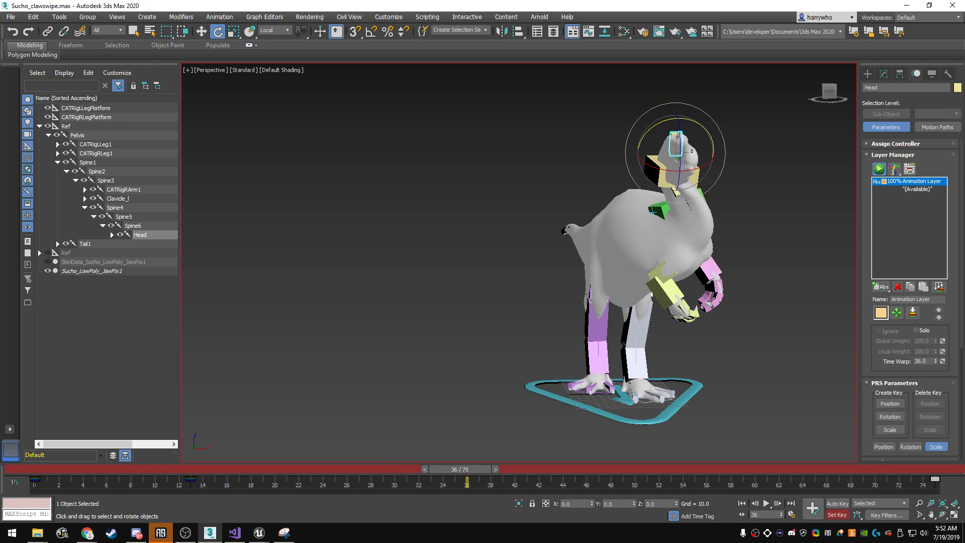
drag(460, 469, 665, 469)
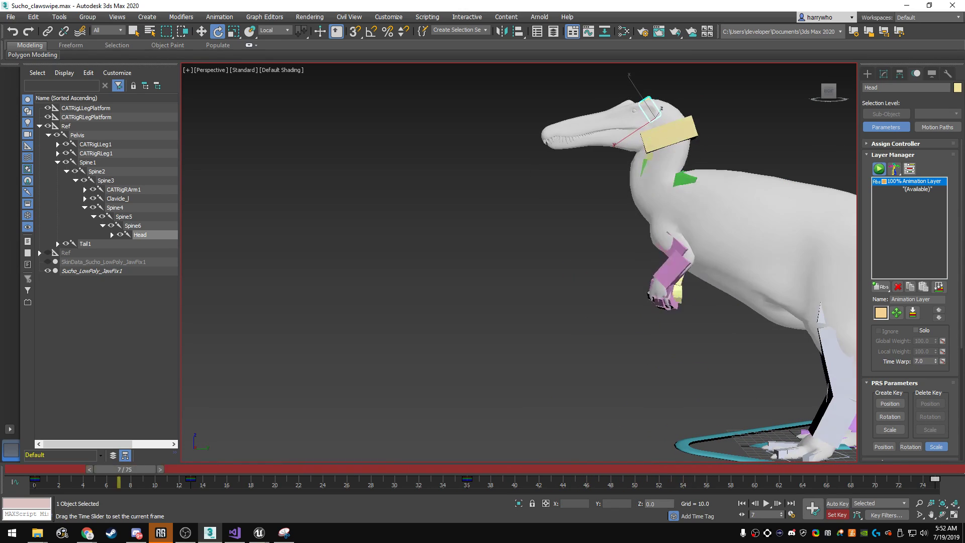
mouse_move(148, 468)
mouse_down()
mouse_move(426, 469)
mouse_move(402, 468)
mouse_up()
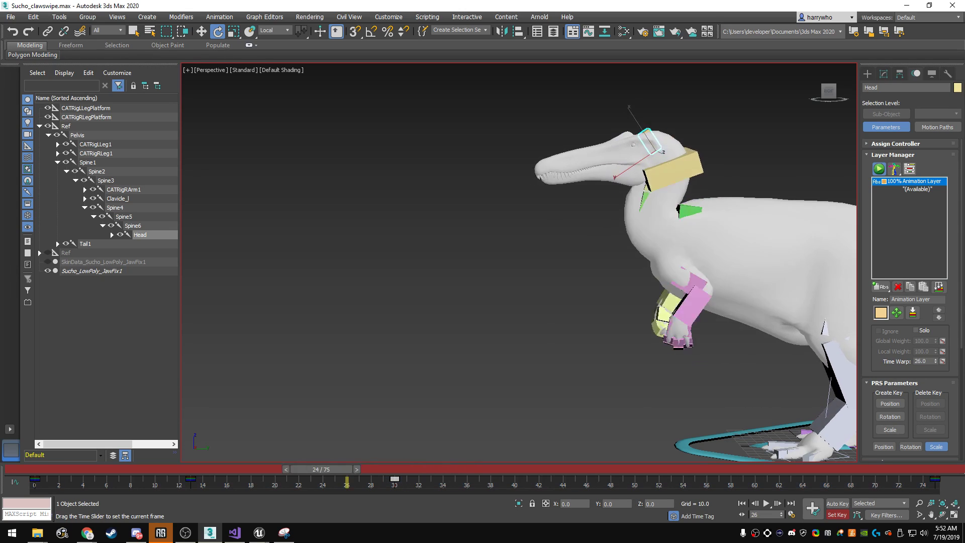
mouse_move(402, 469)
mouse_down()
mouse_move(341, 469)
mouse_move(425, 469)
mouse_up()
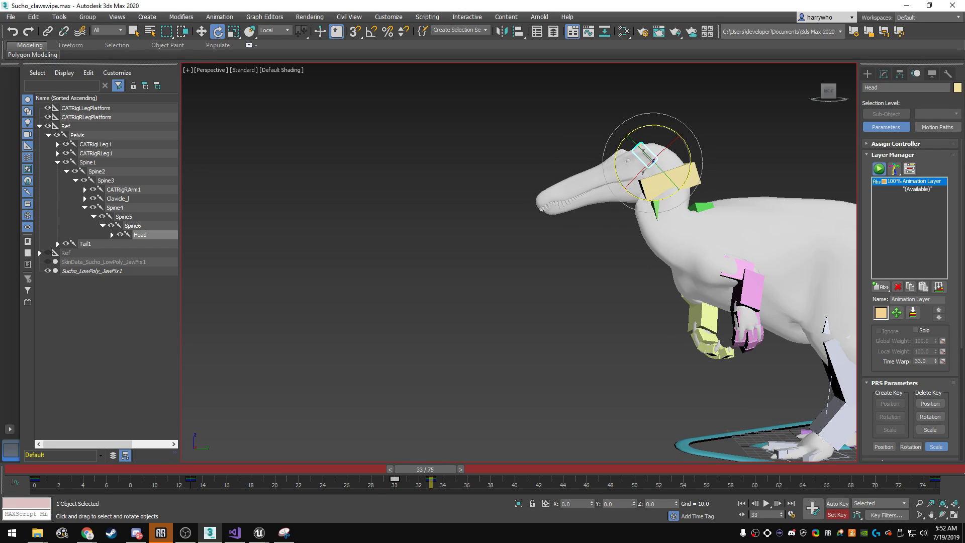
drag(425, 469, 495, 469)
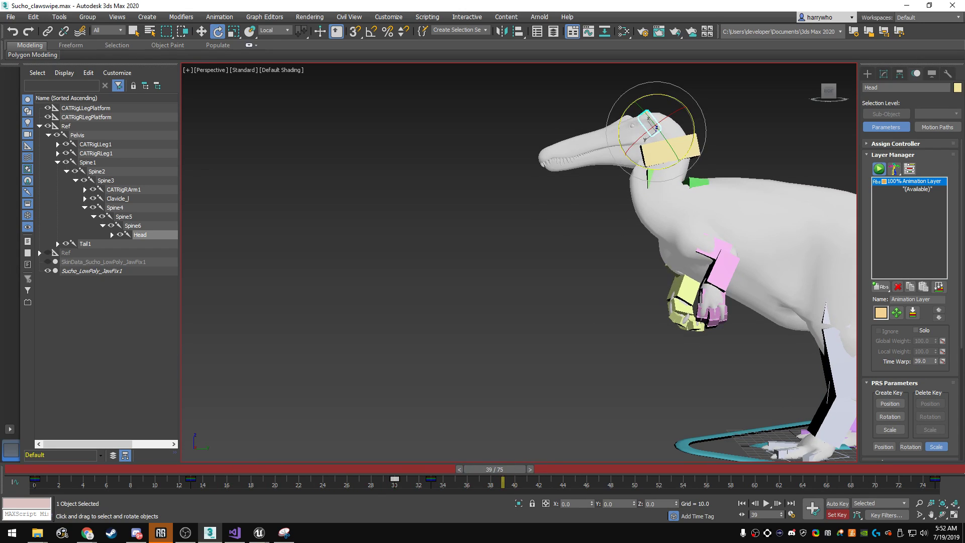
- Move the head key from frame 30 to 28 and play from the first frame
drag(395, 478, 371, 478)
key(Home)
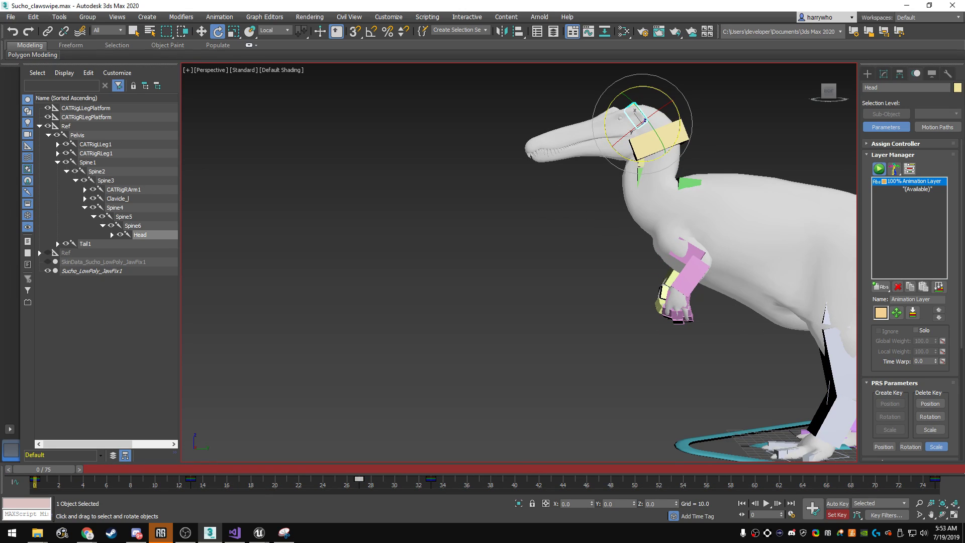
key(slash)
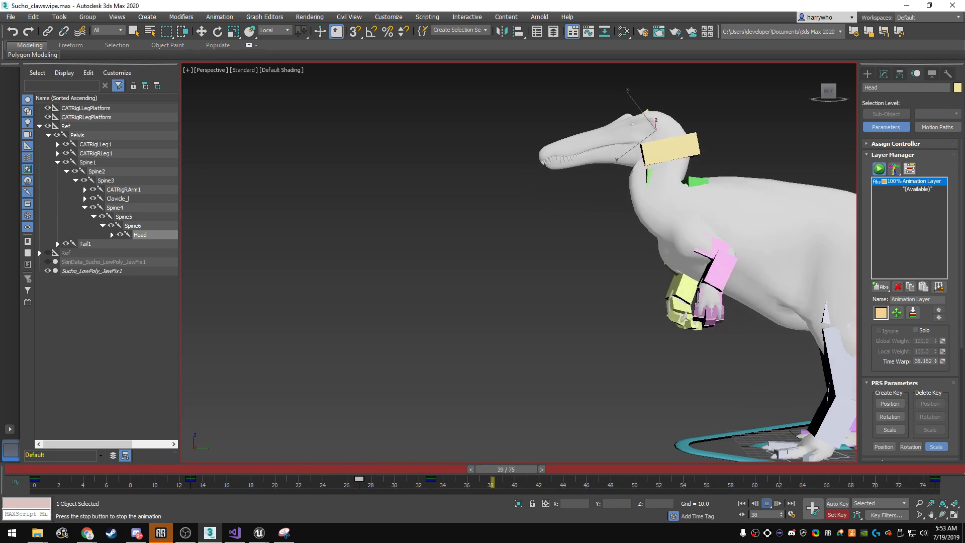
key(slash)
key(e)
- Inspect the head pose at frames 53–54, replay the swipe, and select the Jaw
drag(794, 468, 656, 469)
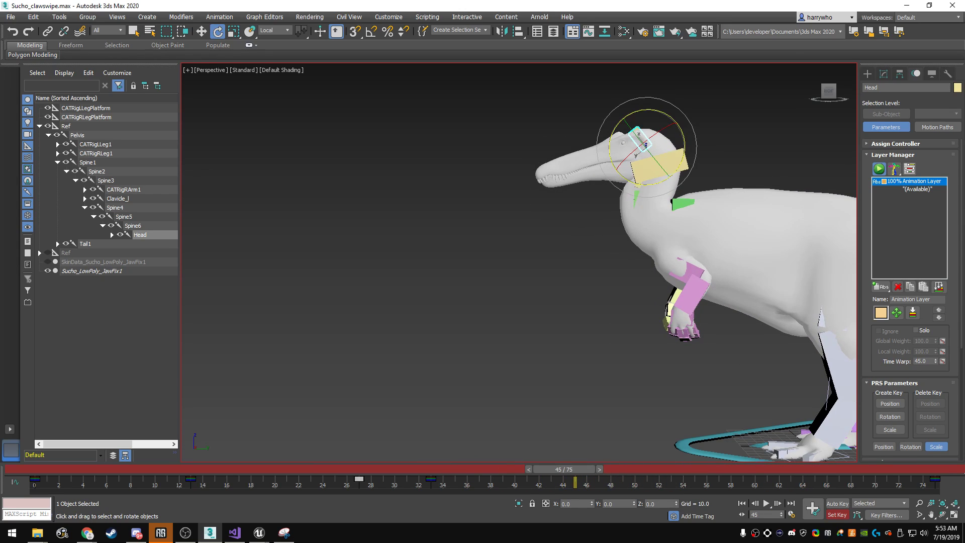
drag(586, 469, 668, 468)
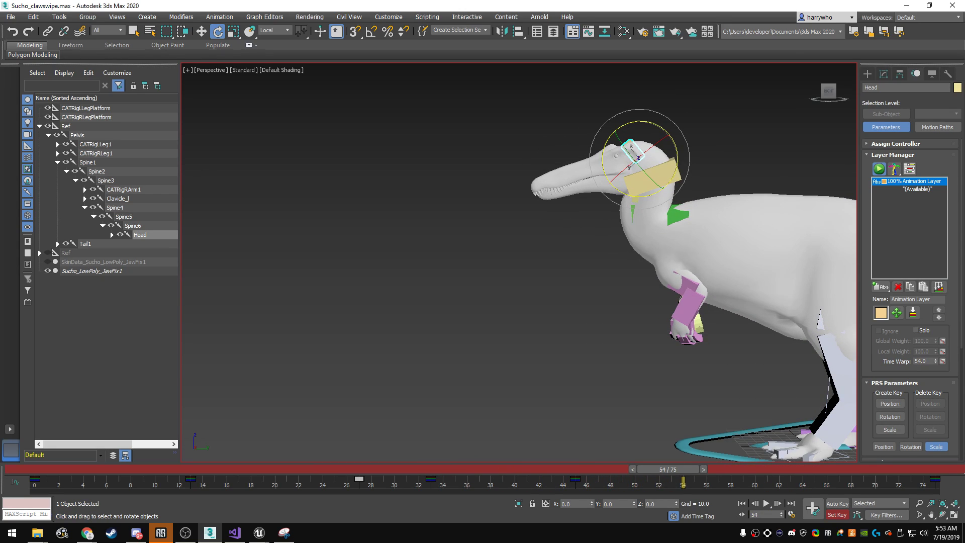
key(slash)
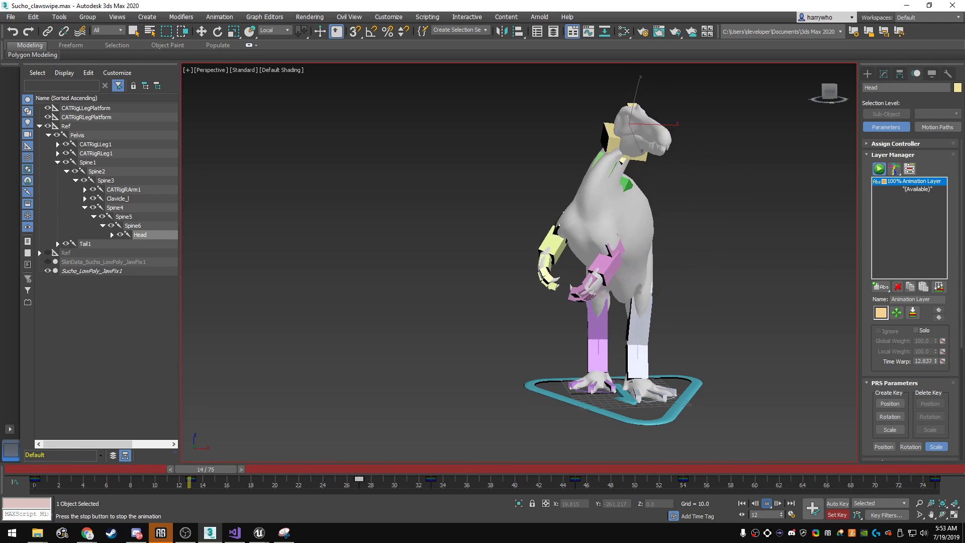
key(slash)
key(e)
key(Page_Down)
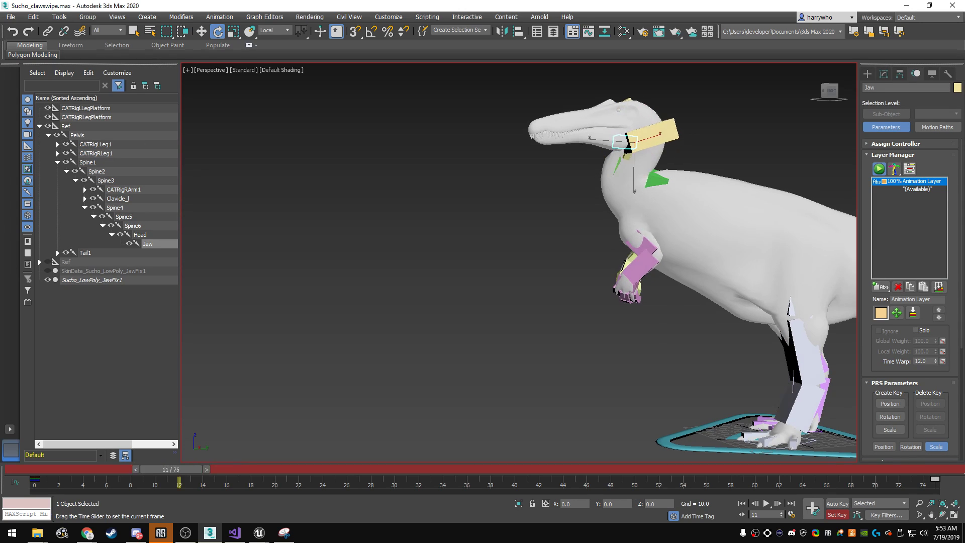
- Copy the jaw's frame-31 key to frame 48 and play it back viewed from the front
drag(205, 468, 218, 469)
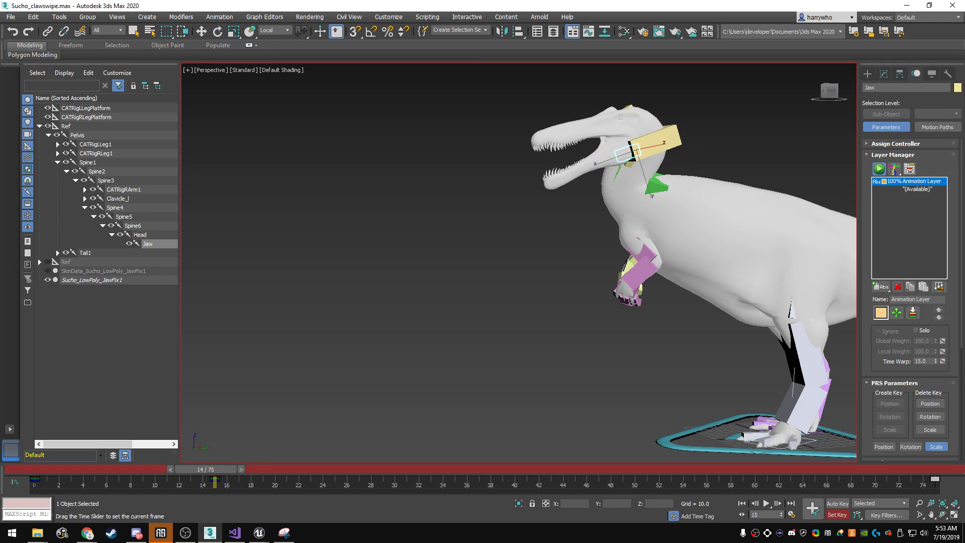
mouse_move(206, 469)
mouse_down()
mouse_move(482, 468)
mouse_move(309, 469)
mouse_move(402, 469)
mouse_up()
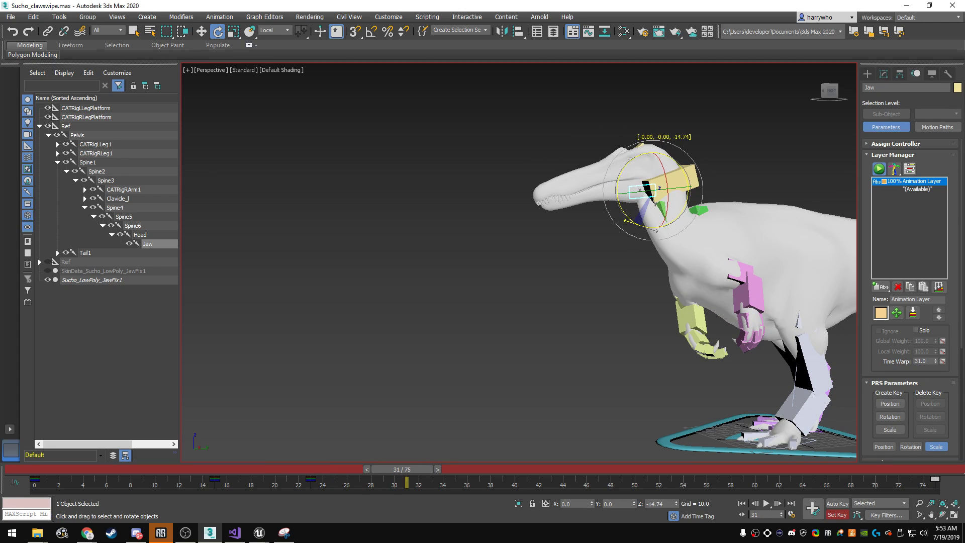
mouse_move(405, 468)
mouse_down()
mouse_move(538, 469)
mouse_move(516, 468)
mouse_up()
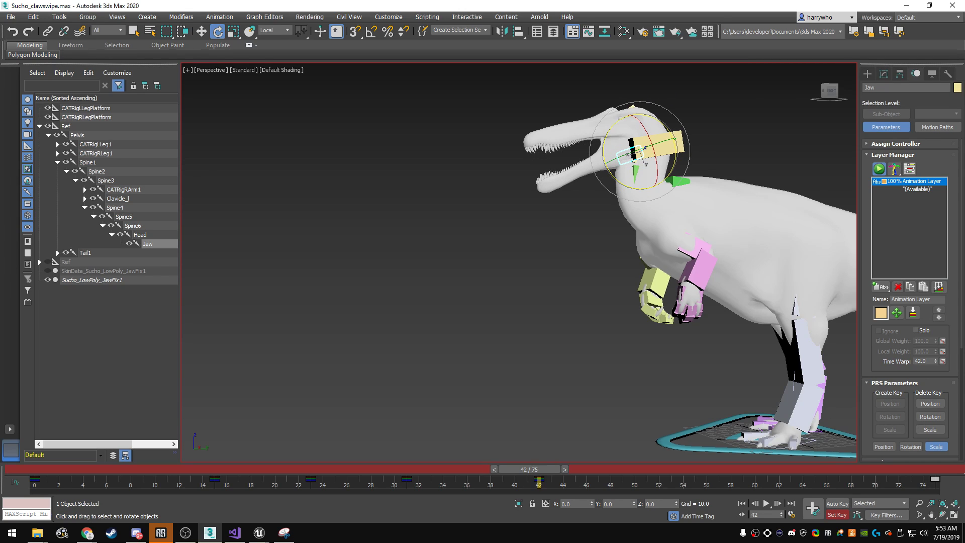
shift+drag(406, 478, 610, 479)
drag(517, 469, 59, 469)
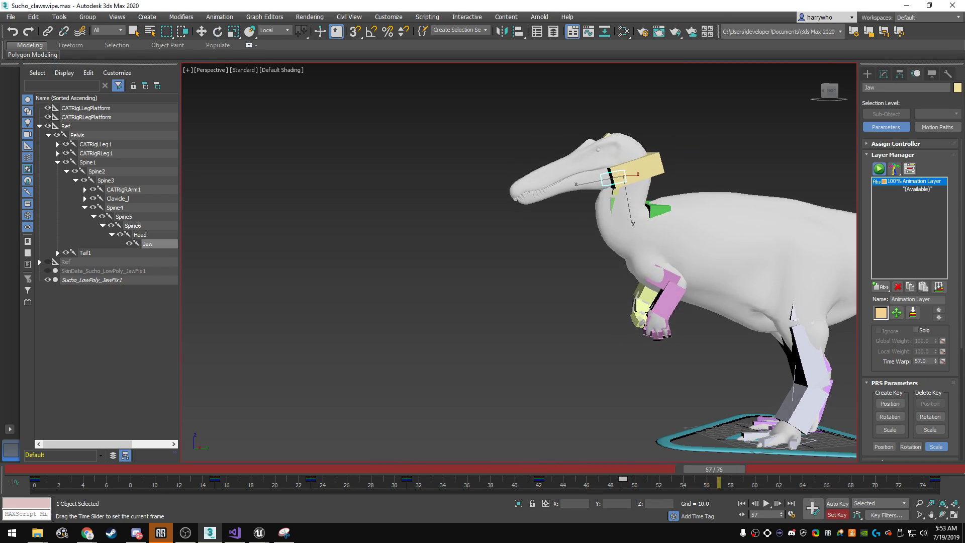
click(766, 503)
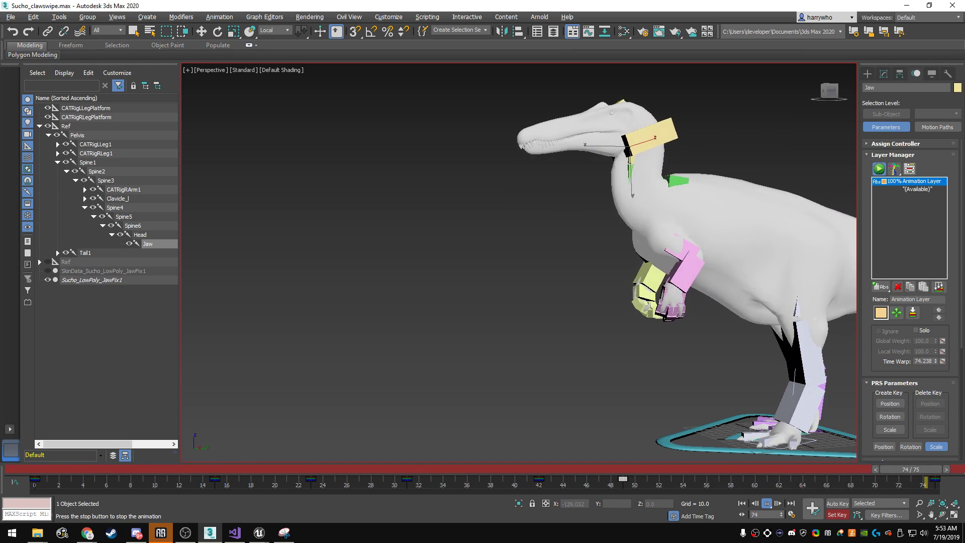
alt+middle_drag(517, 261, 719, 261)
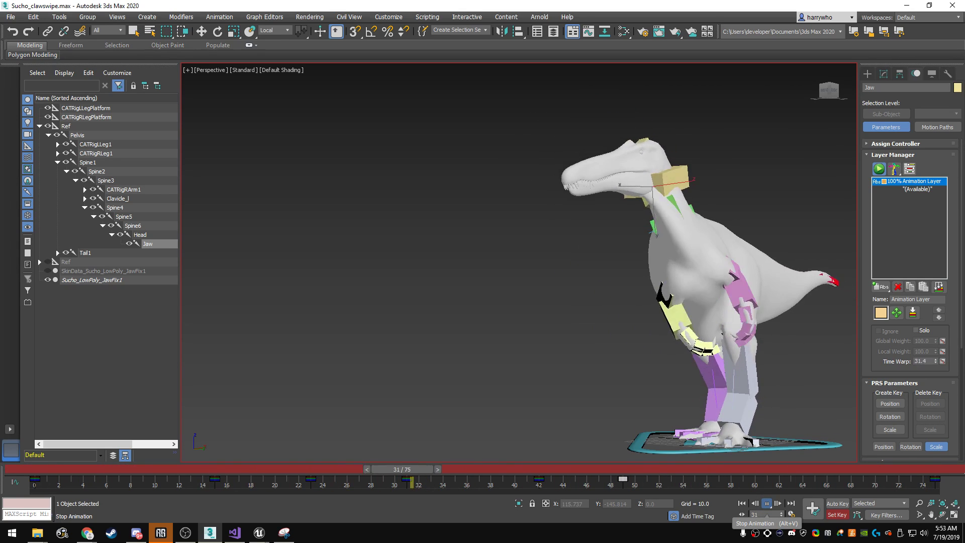
click(766, 503)
key(e)
- Copy the jaw's frame-31 key to frame 39 and replay the jaw animation
drag(575, 469, 379, 469)
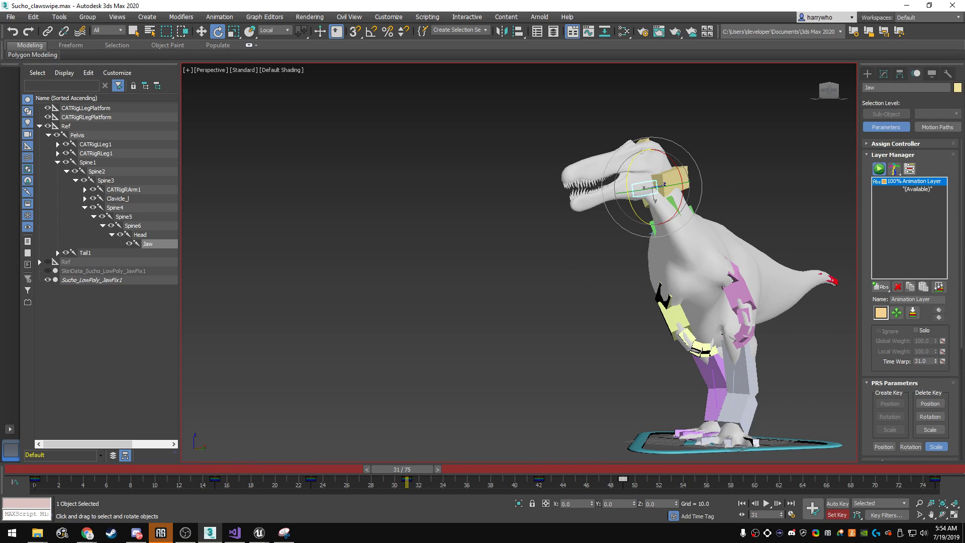
shift+drag(407, 479, 502, 478)
key(slash)
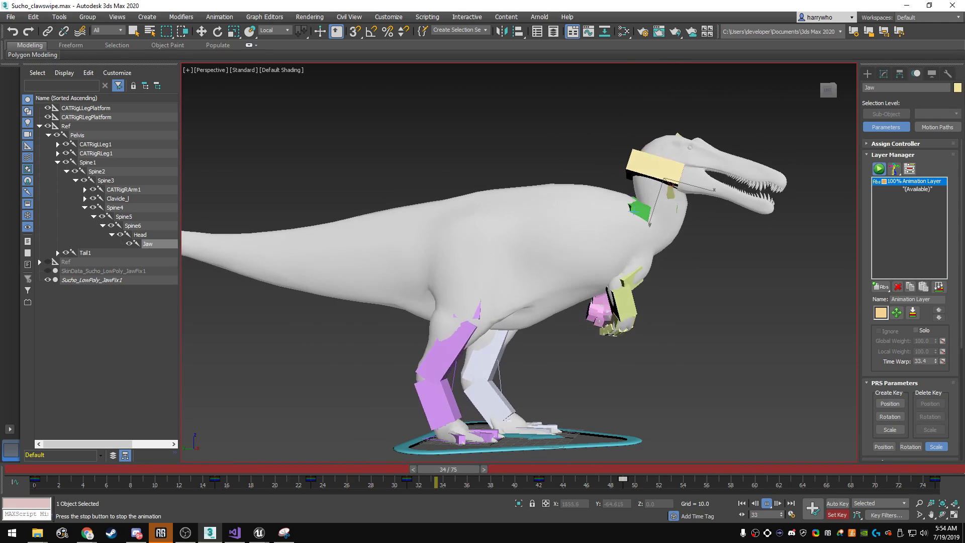
- Select the tail chain Tail1–Tail7, zoom in on it, and scrub frames 1–19
key(e)
key(slash)
mouse_move(502, 251)
alt+middle_down()
mouse_move(653, 251)
mouse_move(452, 166)
alt+middle_up()
double_click(85, 252)
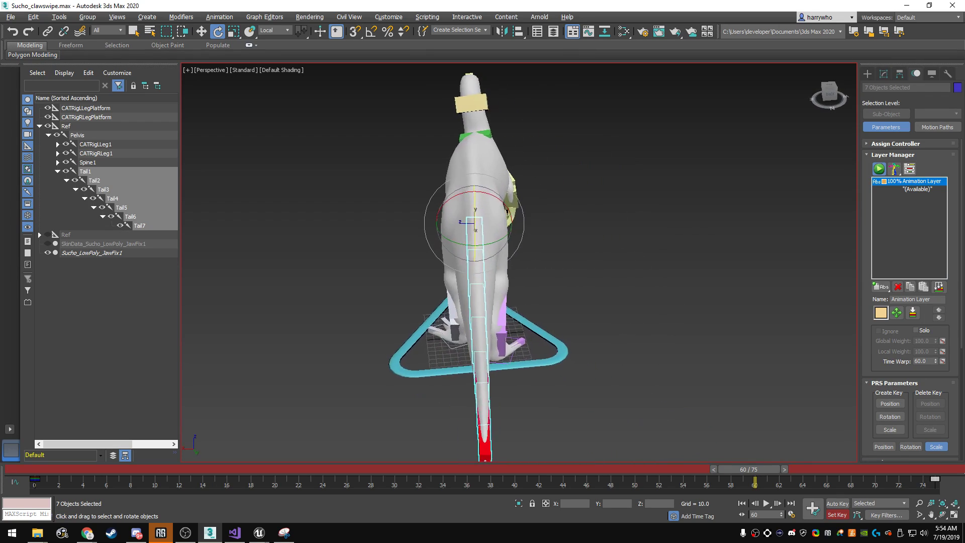
middle_drag(472, 342, 507, 367)
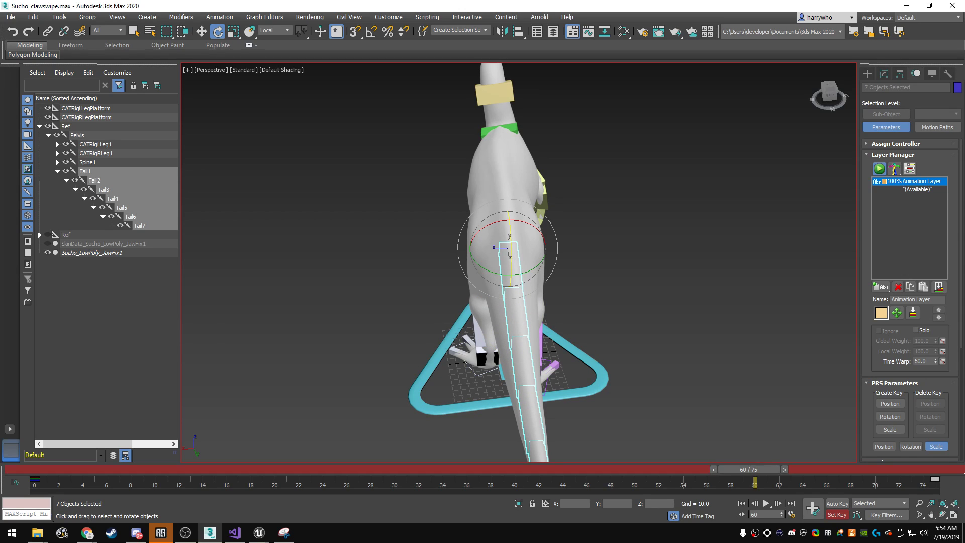
drag(749, 469, 159, 469)
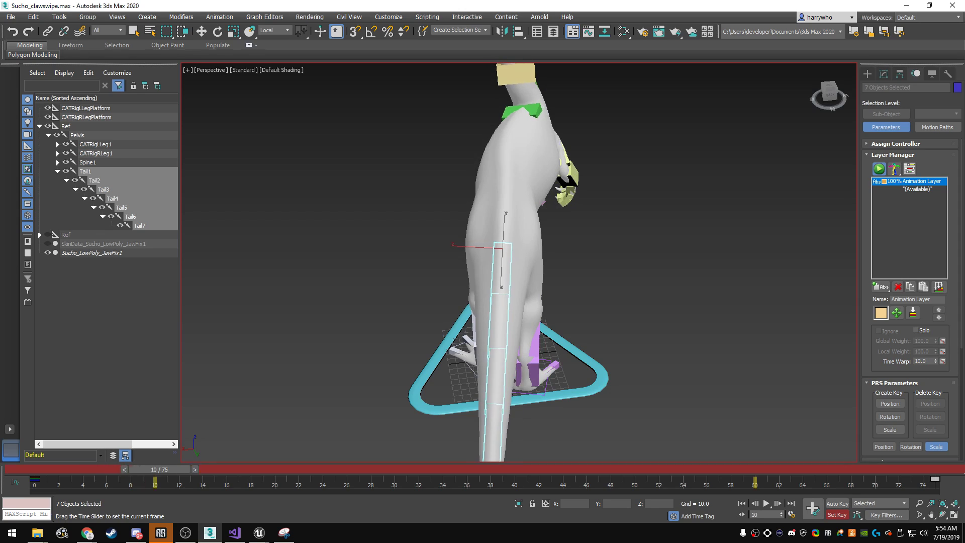
key(e)
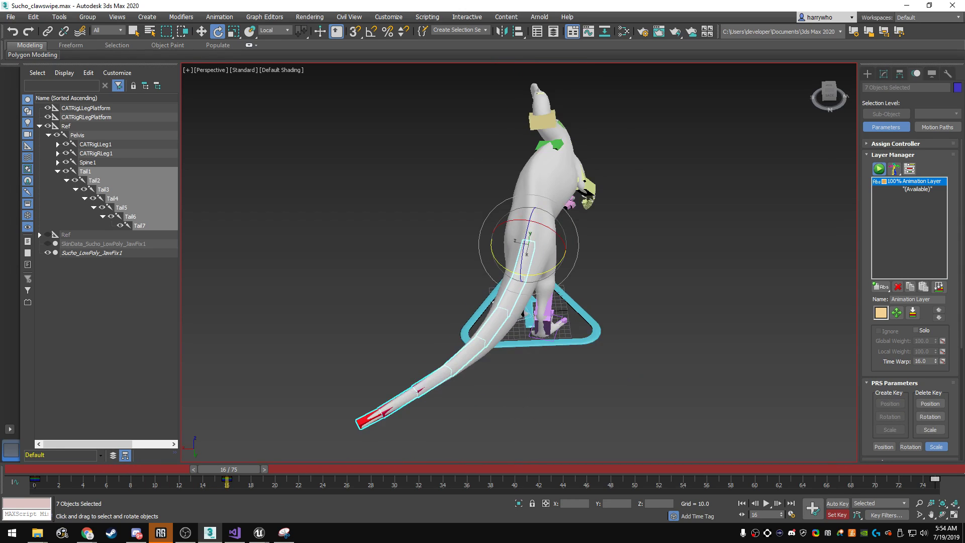
scroll(520, 262, down, 3)
drag(206, 469, 55, 469)
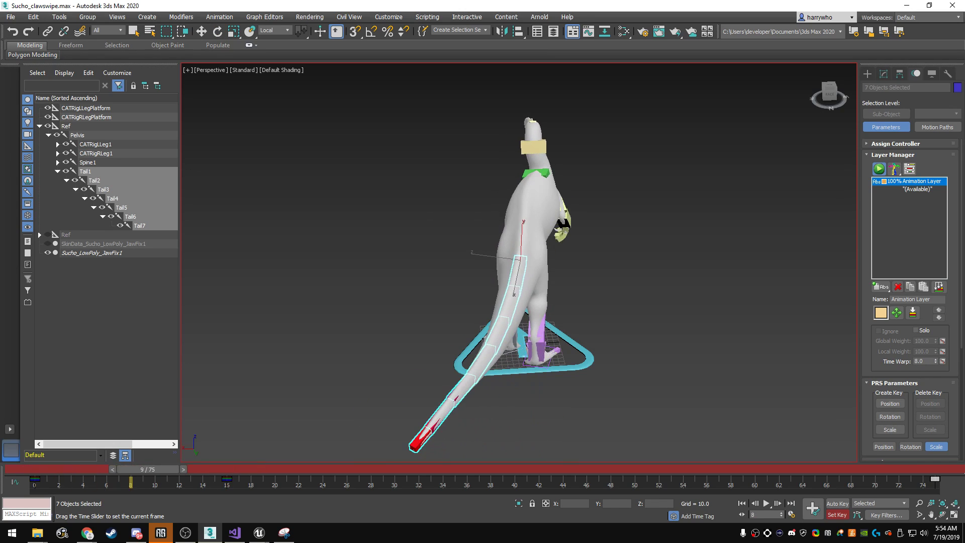
drag(146, 468, 263, 468)
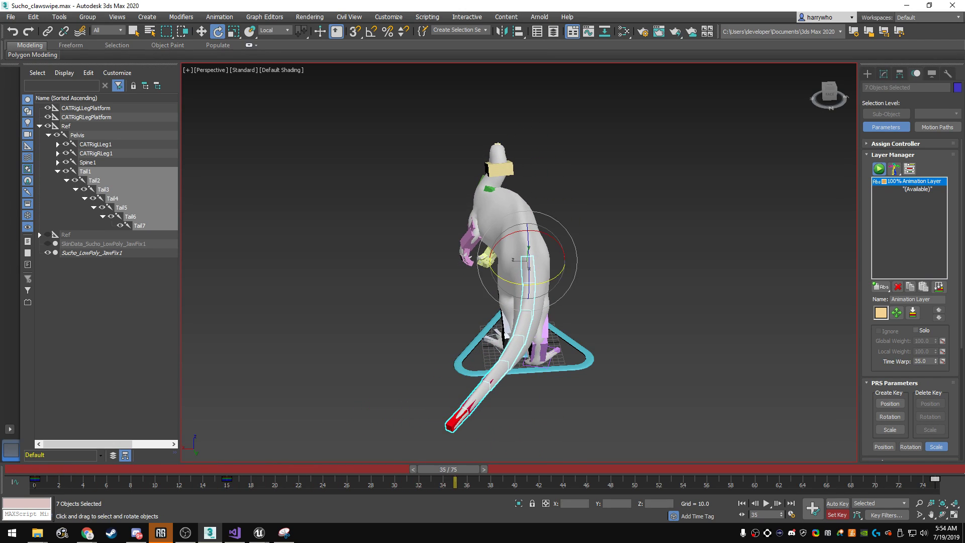
- Swing the tail sideways at frame 35 and back the other way at frame 52, then play
drag(560, 277, 565, 289)
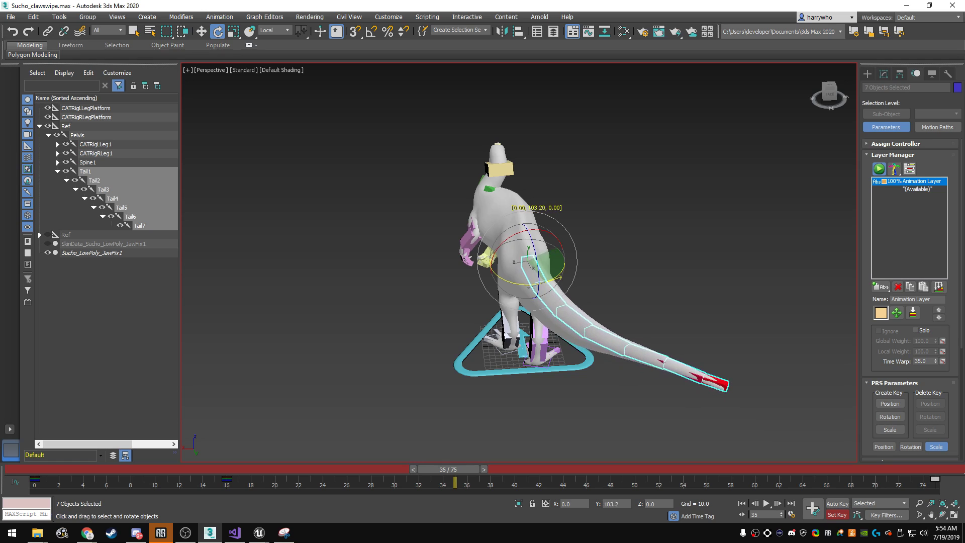
key(slash)
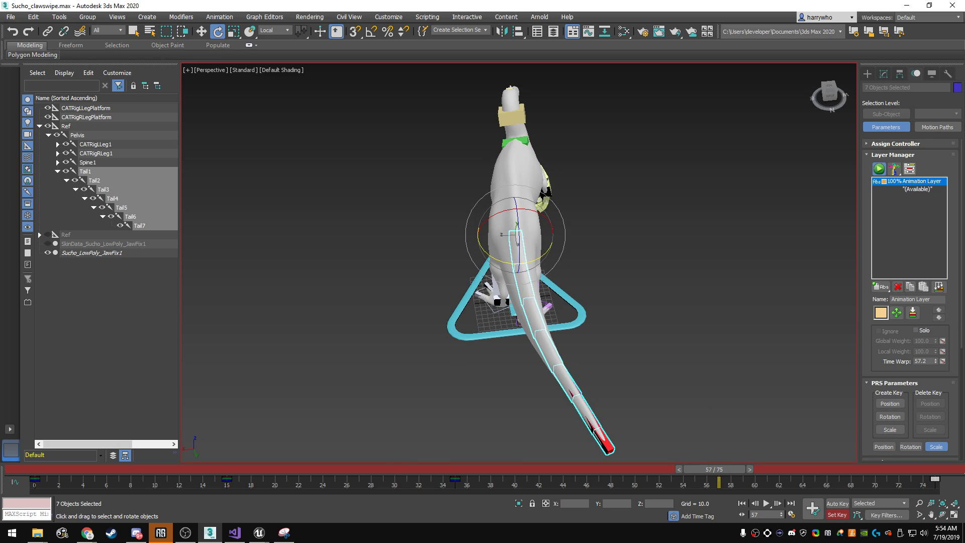
mouse_move(701, 469)
mouse_down()
mouse_move(426, 469)
mouse_move(586, 468)
mouse_up()
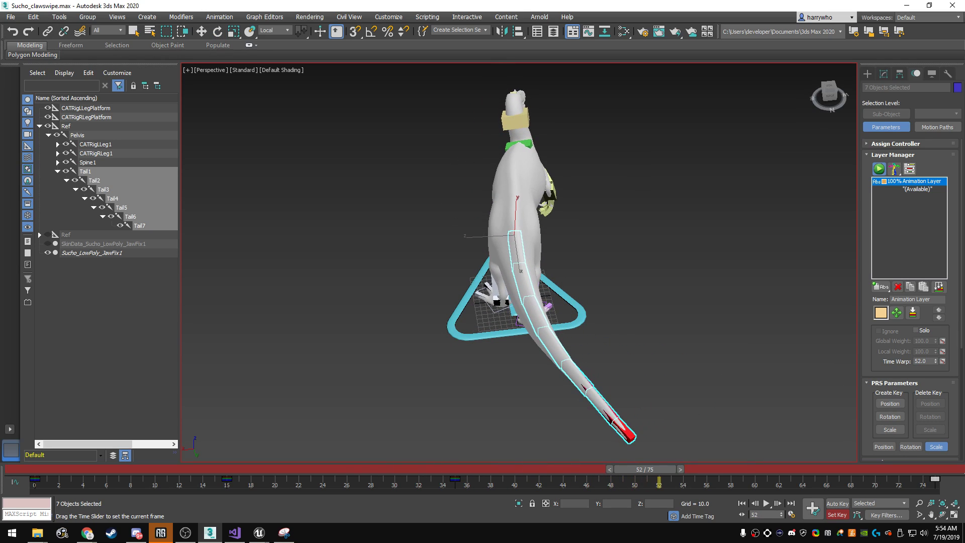
drag(542, 236, 552, 248)
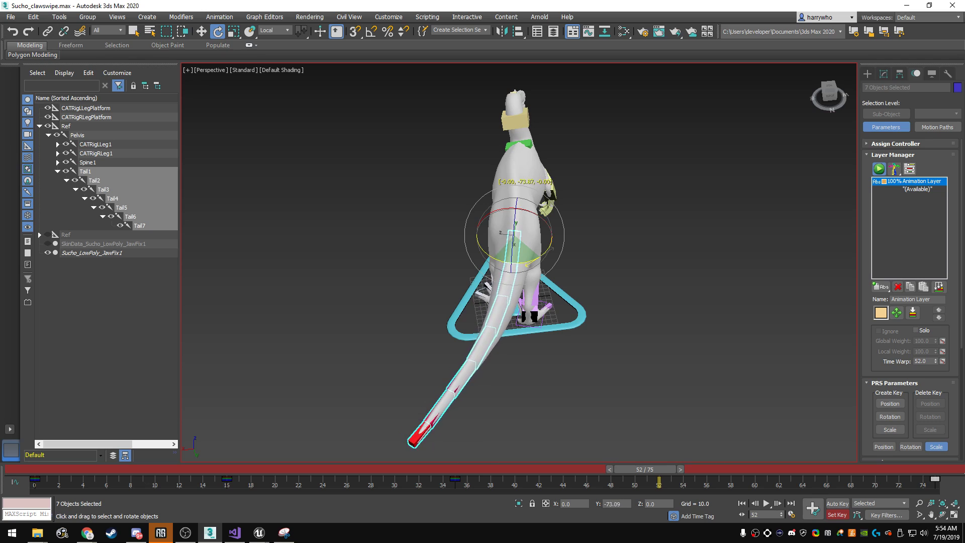
click(766, 503)
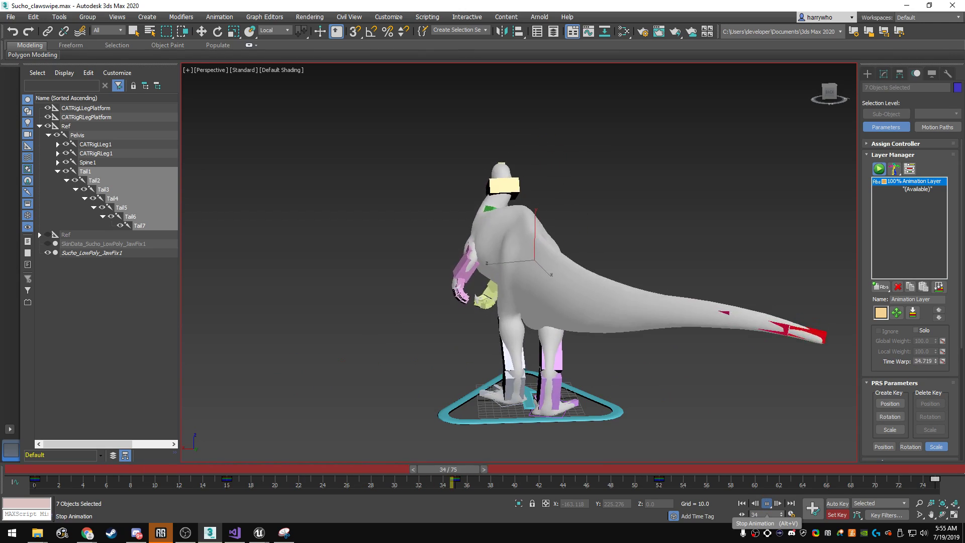
- Select the Pelvis from behind the rig and scrub frames 29 to 44 to check it
mouse_move(518, 261)
alt+middle_down()
mouse_move(568, 241)
mouse_move(503, 251)
alt+middle_up()
key(ctrl+d)
click(500, 146)
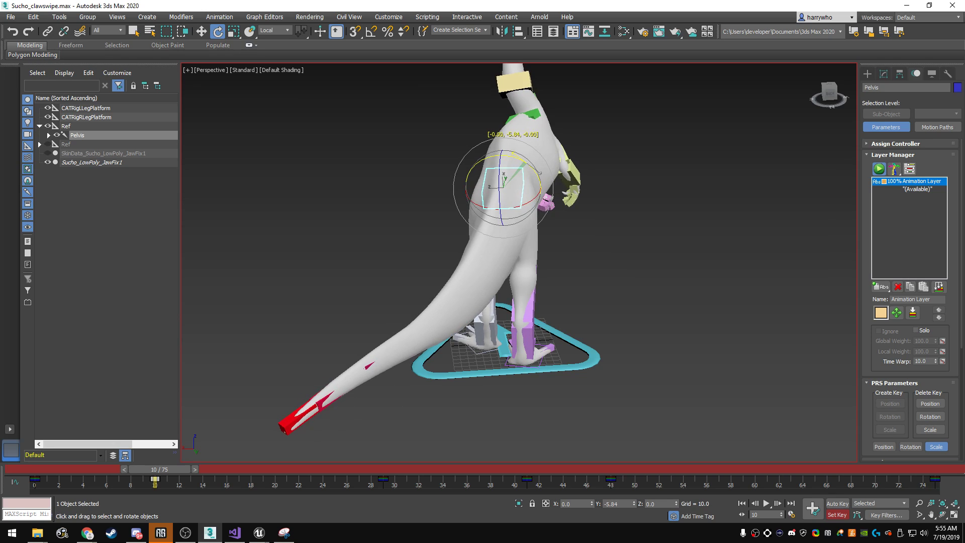
drag(159, 469, 379, 469)
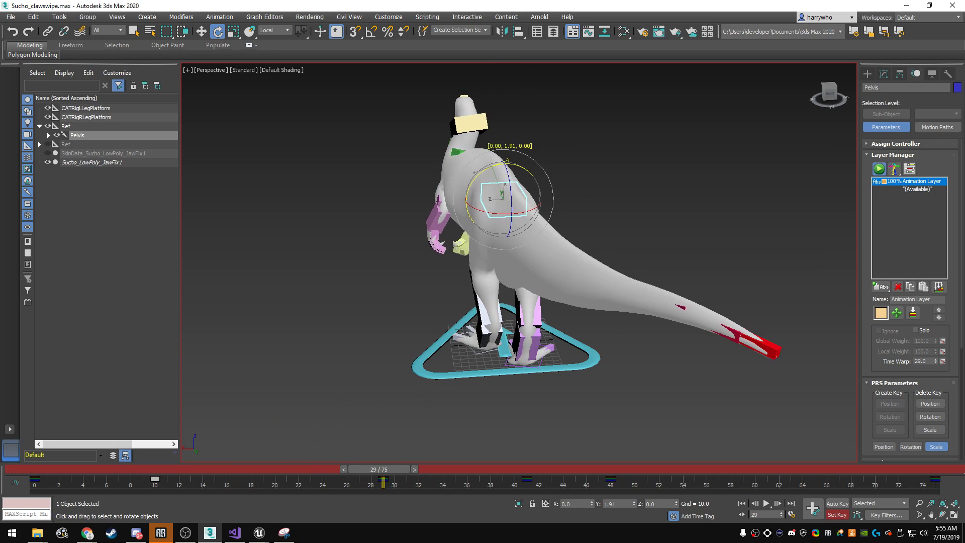
drag(378, 468, 553, 469)
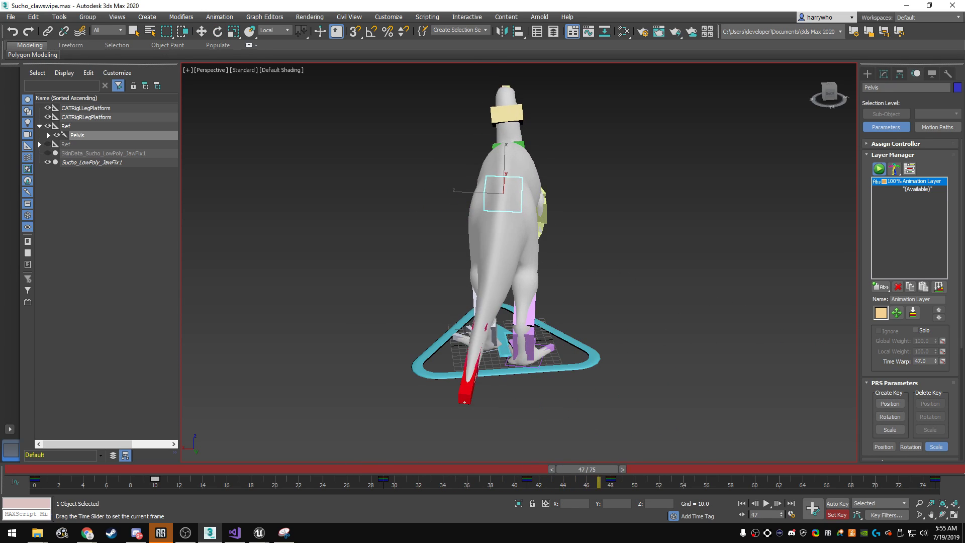
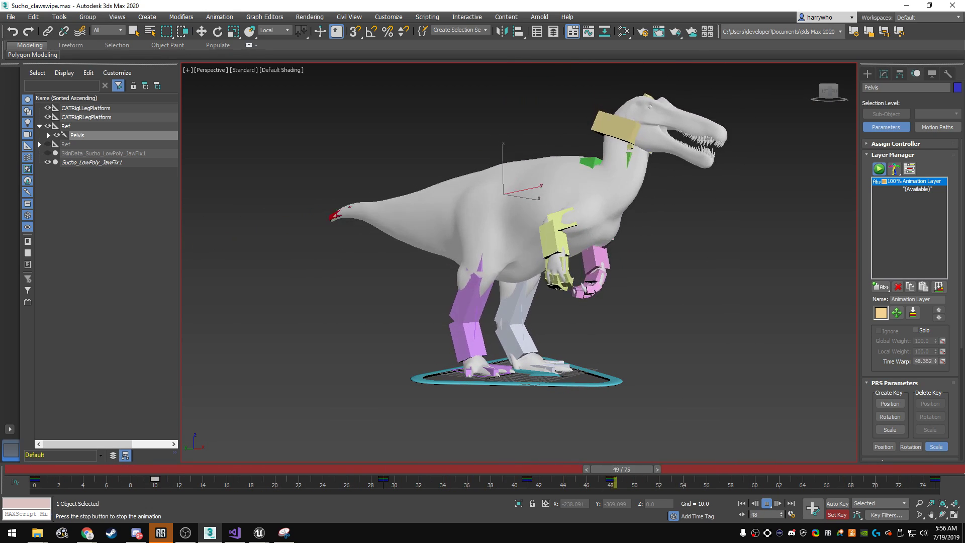
- Stop the looping swipe, select the right upper arm CATRigRArm1 and return to frame 11
key(e)
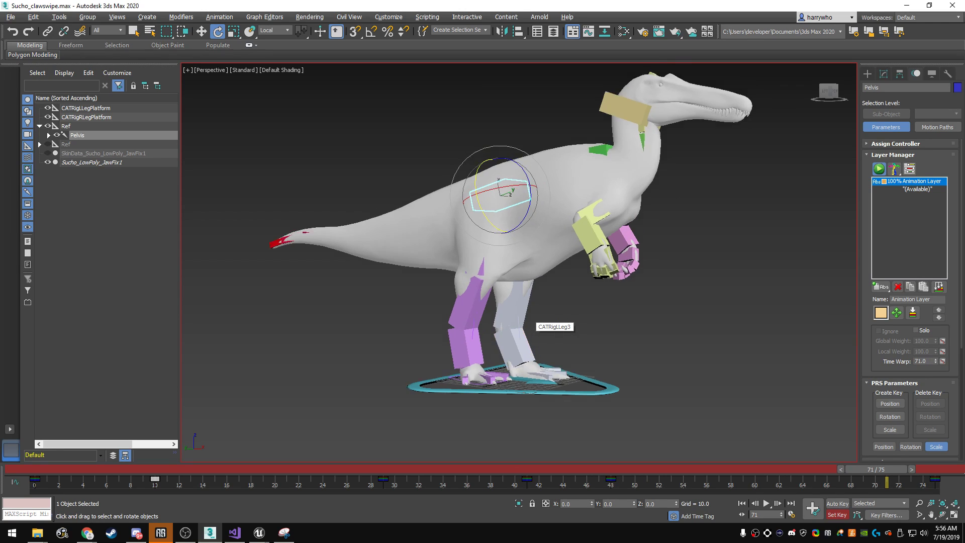
alt+middle_drag(530, 316, 603, 321)
scroll(603, 321, up, 3)
click(603, 321)
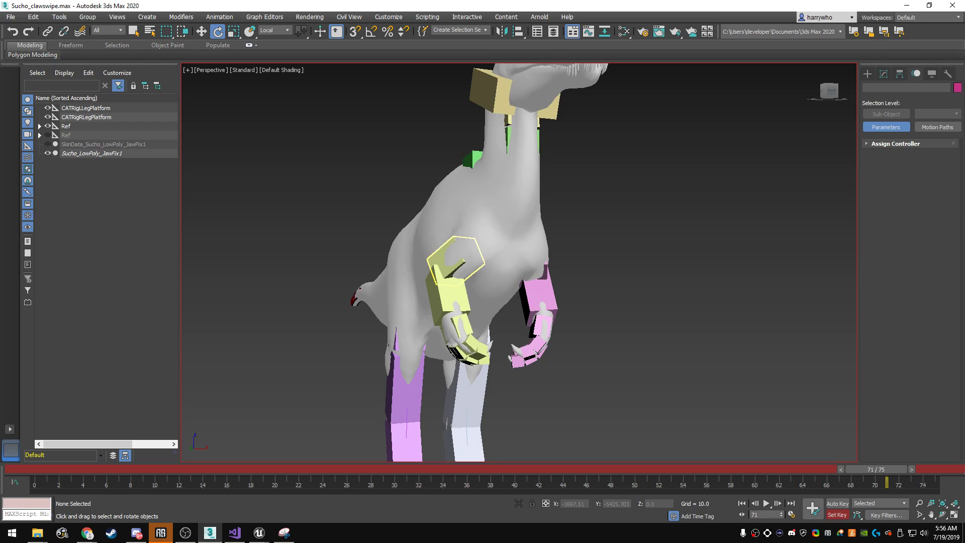
click(452, 281)
alt+middle_drag(452, 282, 503, 281)
mouse_move(872, 469)
mouse_down()
mouse_move(146, 469)
mouse_move(206, 469)
mouse_move(194, 469)
mouse_up()
- Rotate CATRigRArm1 at frame 13 to swing the right arm forward, then scrub to review
key(e)
alt+middle_drag(502, 251, 552, 251)
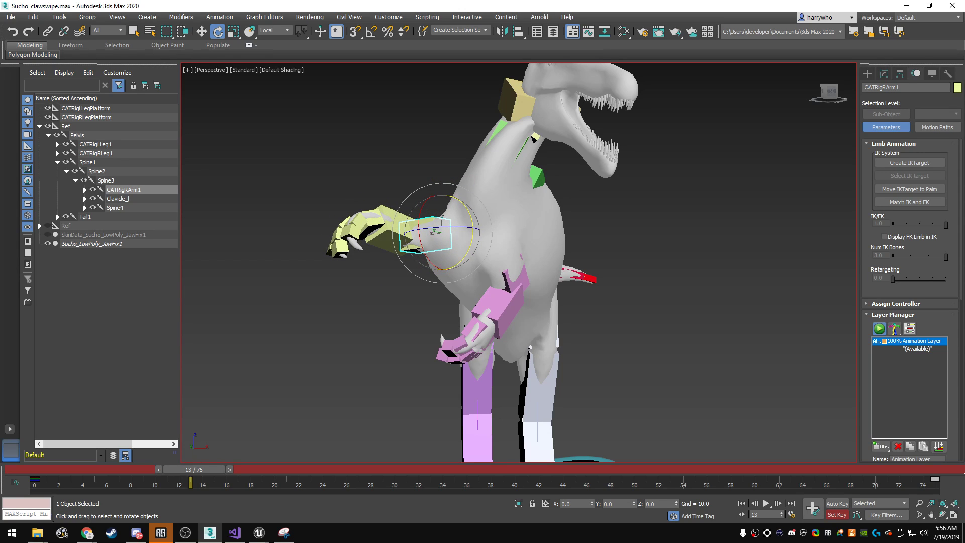
key(q)
mouse_move(193, 469)
mouse_down()
mouse_move(182, 468)
mouse_move(447, 468)
mouse_up()
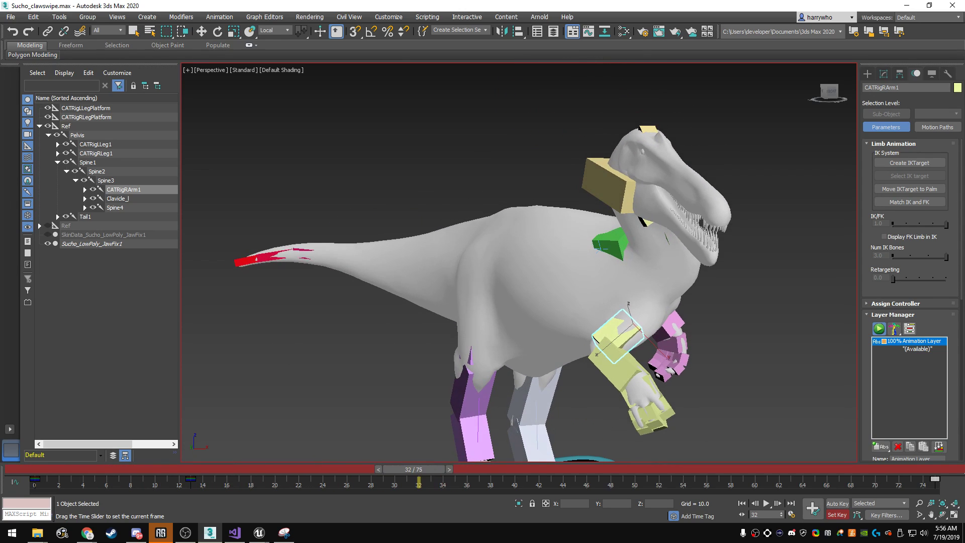
- Adjust the right upper arm's rotation, checking the pose from several angles at frames 22 and 35
key(e)
mouse_move(503, 302)
alt+middle_down()
mouse_move(578, 301)
mouse_move(482, 302)
alt+middle_up()
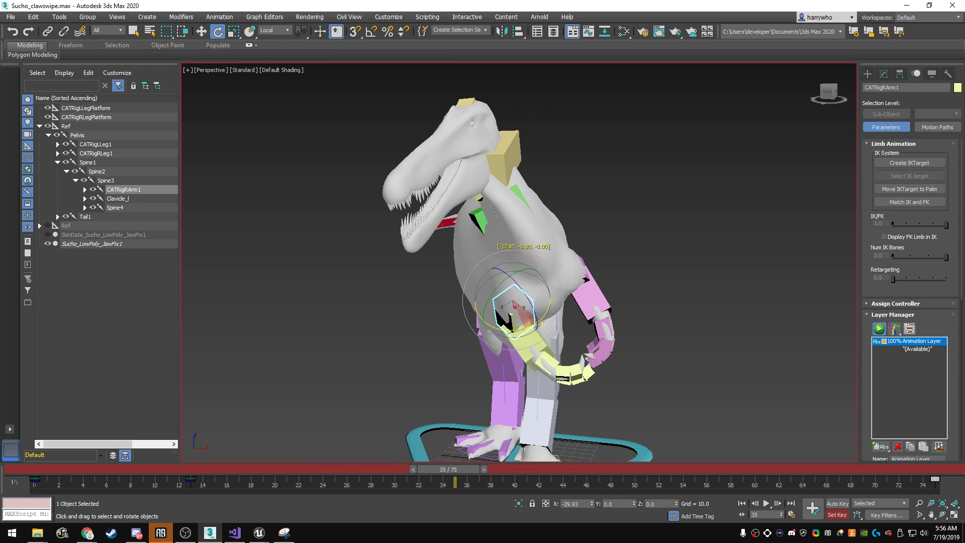
mouse_move(503, 302)
alt+middle_down()
mouse_move(543, 302)
mouse_move(513, 301)
alt+middle_up()
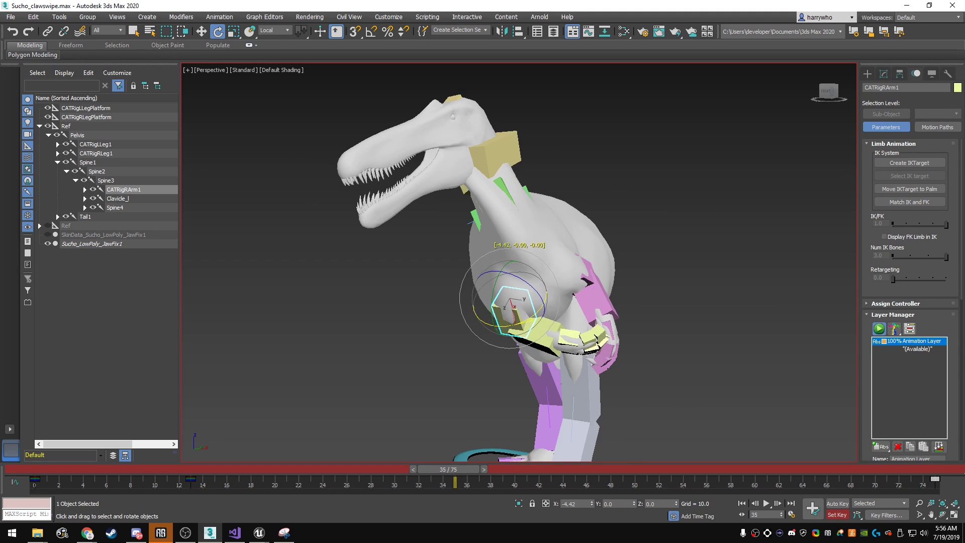
alt+middle_drag(502, 301, 562, 301)
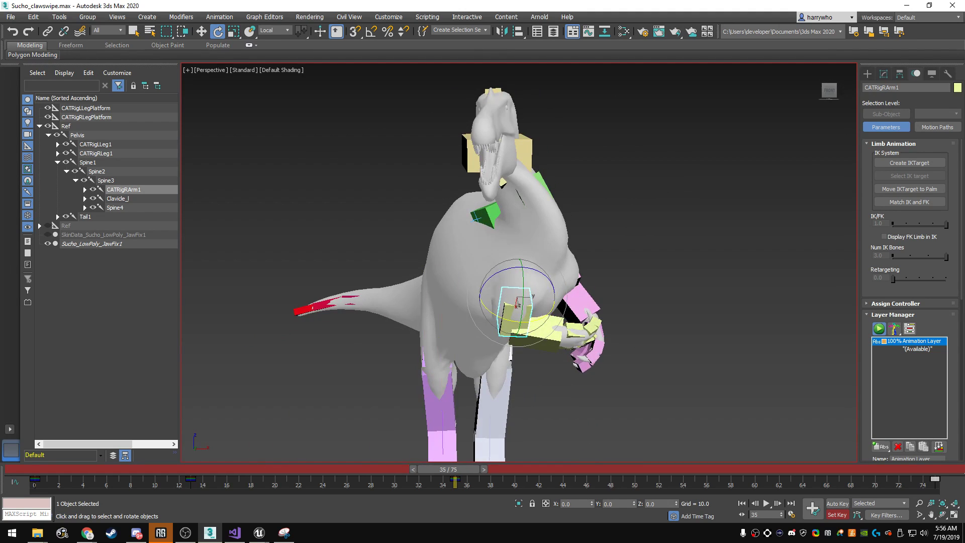
drag(447, 469, 297, 468)
alt+middle_drag(502, 302, 563, 301)
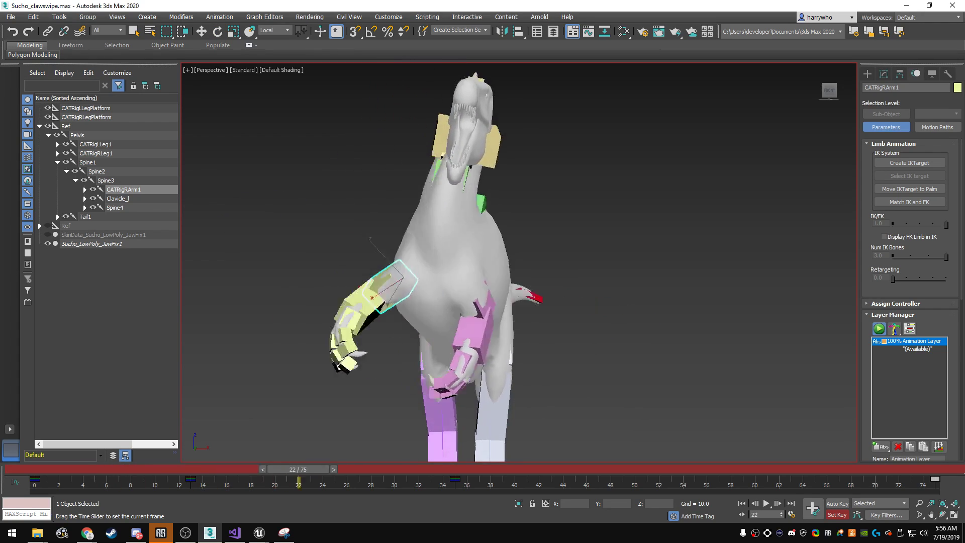
mouse_move(296, 469)
mouse_down()
mouse_move(624, 468)
mouse_move(107, 469)
mouse_move(264, 469)
mouse_move(228, 468)
mouse_up()
- Refine the upper arm's rotation at frame 13 and review the swing through frame 38
key(e)
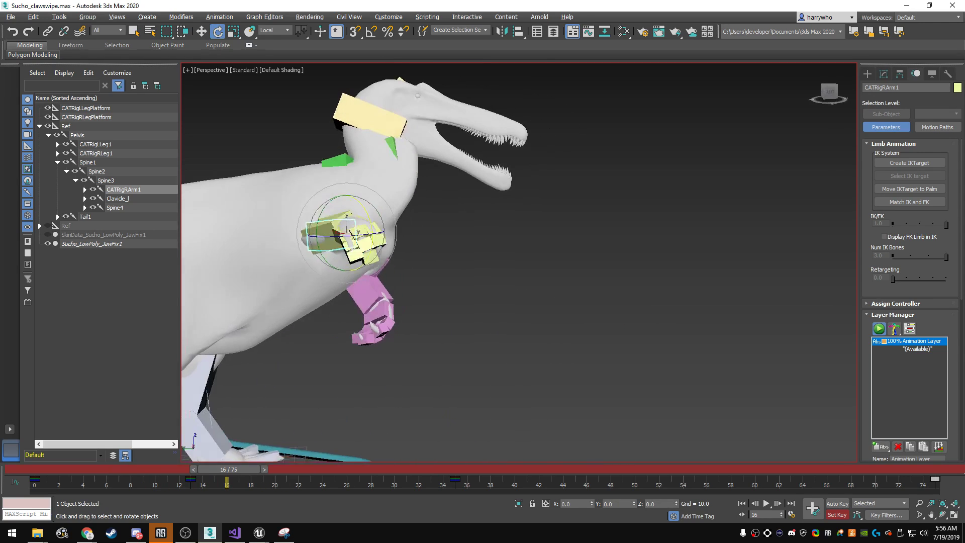
mouse_move(352, 251)
alt+middle_down()
mouse_move(309, 236)
mouse_move(455, 342)
alt+middle_up()
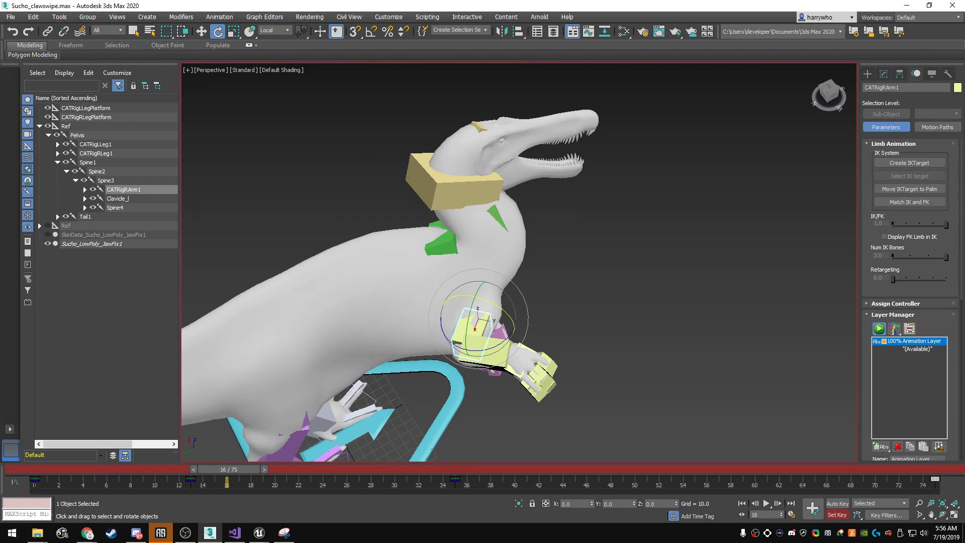
drag(229, 468, 194, 469)
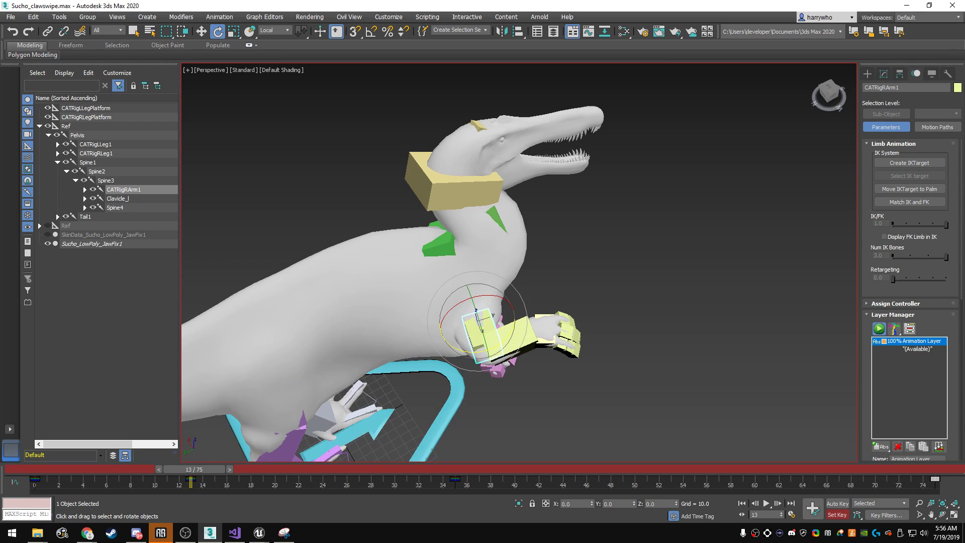
drag(193, 469, 447, 469)
alt+middle_drag(518, 261, 613, 261)
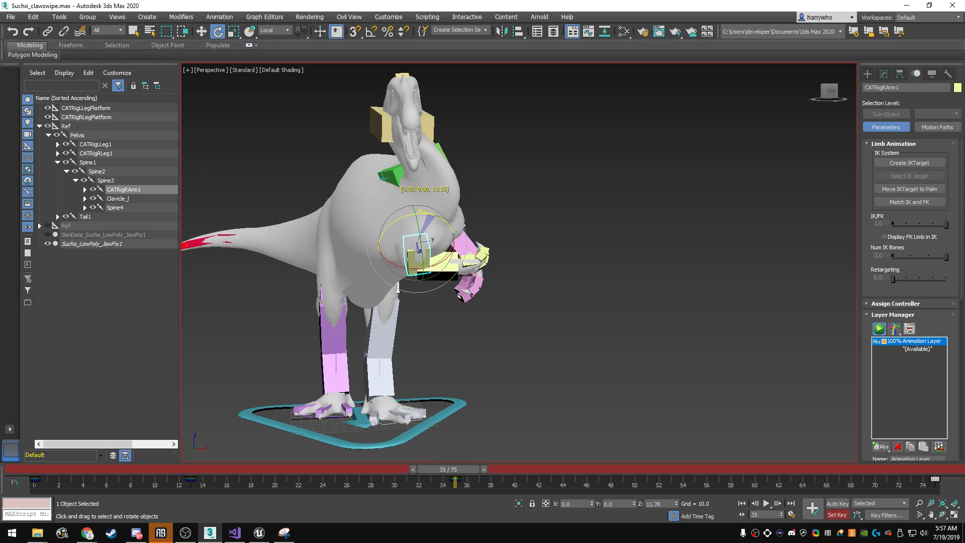
mouse_move(448, 468)
mouse_down()
mouse_move(302, 469)
mouse_move(818, 469)
mouse_move(160, 468)
mouse_move(192, 469)
mouse_up()
- Select the right forearm CATRigRArm2 and bend it at frame 13
key(e)
key(ctrl+d)
click(457, 307)
mouse_move(452, 252)
alt+middle_down()
mouse_move(542, 261)
mouse_move(468, 261)
alt+middle_up()
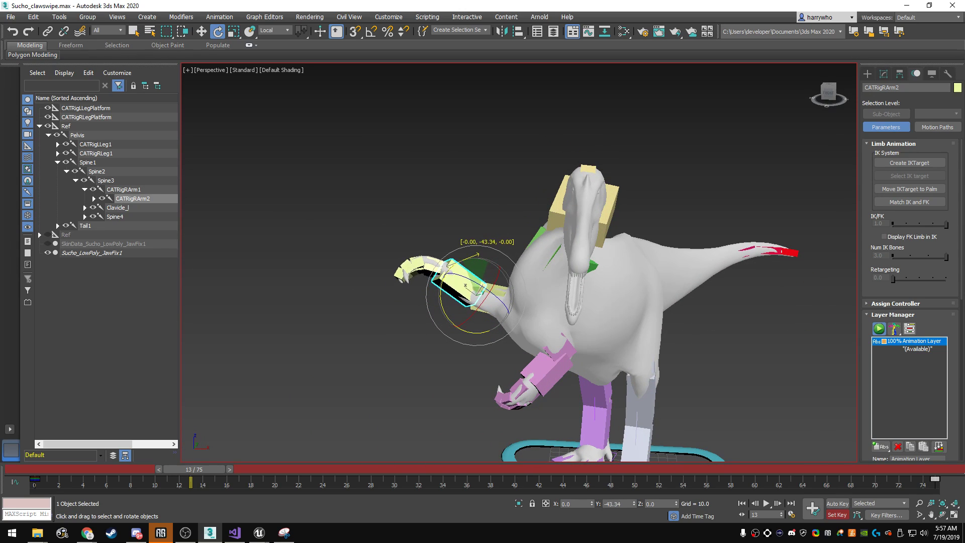
mouse_move(194, 469)
mouse_down()
mouse_move(36, 468)
mouse_move(413, 468)
mouse_up()
- Adjust the right forearm's bend at frame 37
key(e)
key(z)
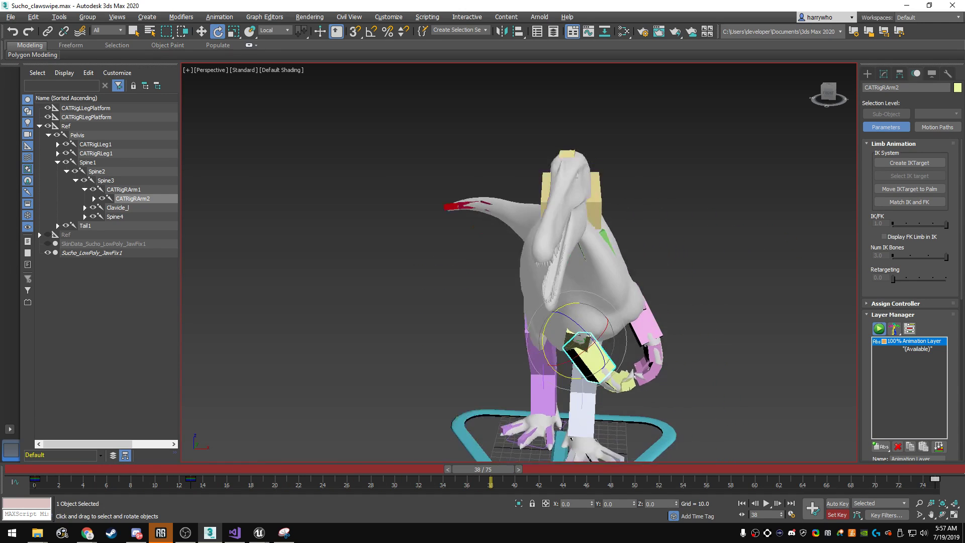
key(comma)
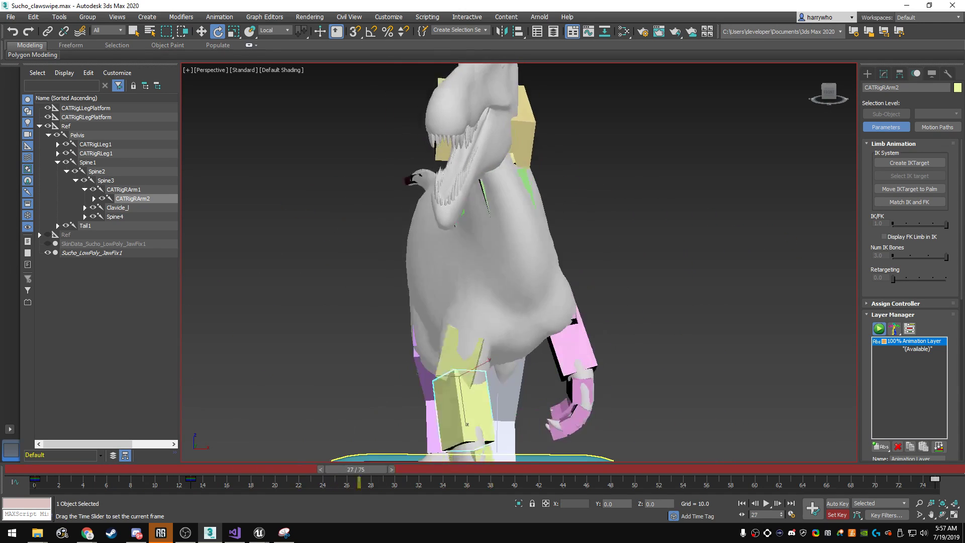
key(ctrl+d)
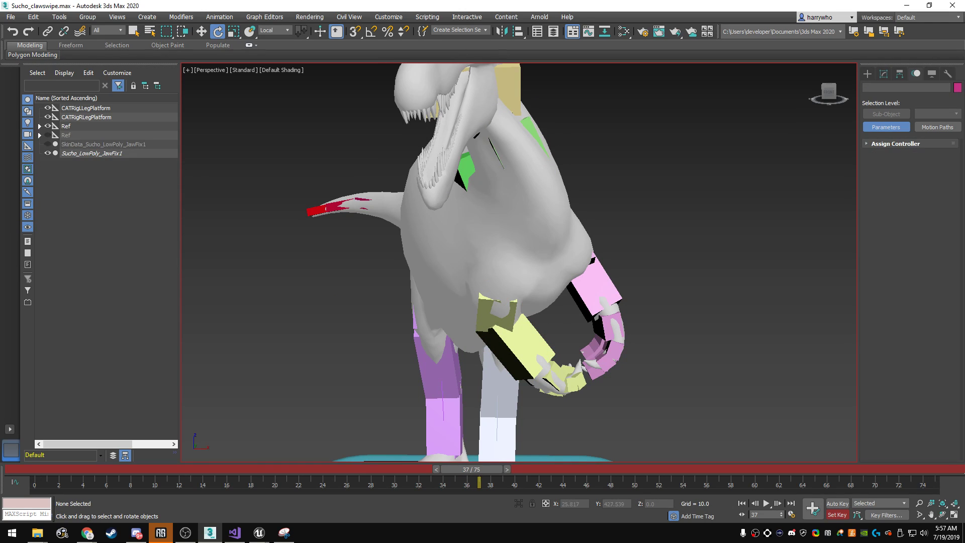
key(ctrl+z)
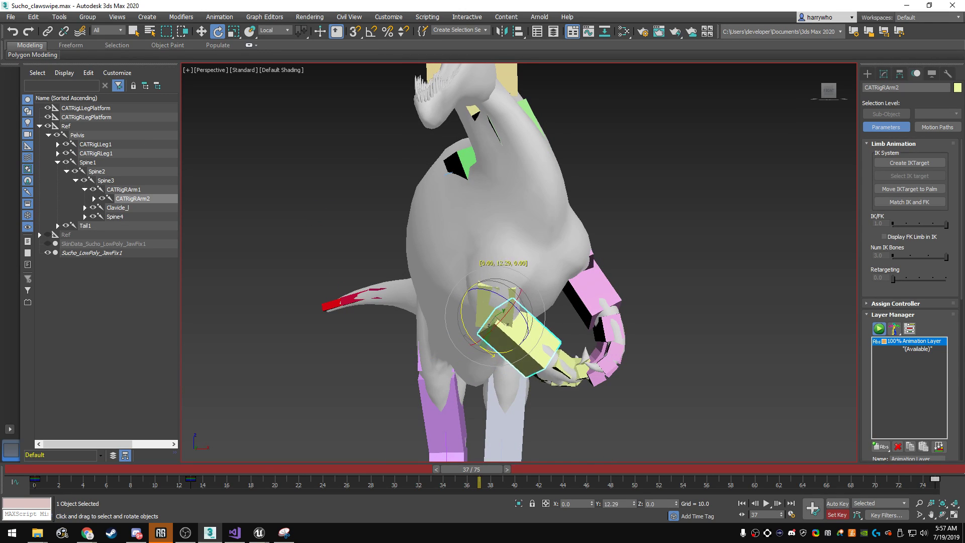
alt+middle_drag(502, 302, 603, 301)
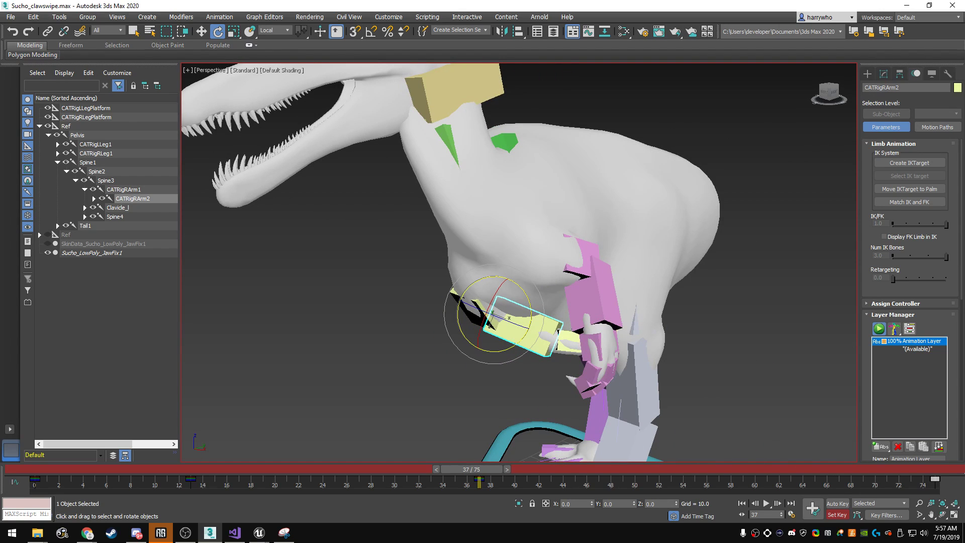
- Play the swipe to review the forearm, then select the right upper arm CATRigRArm1
key(slash)
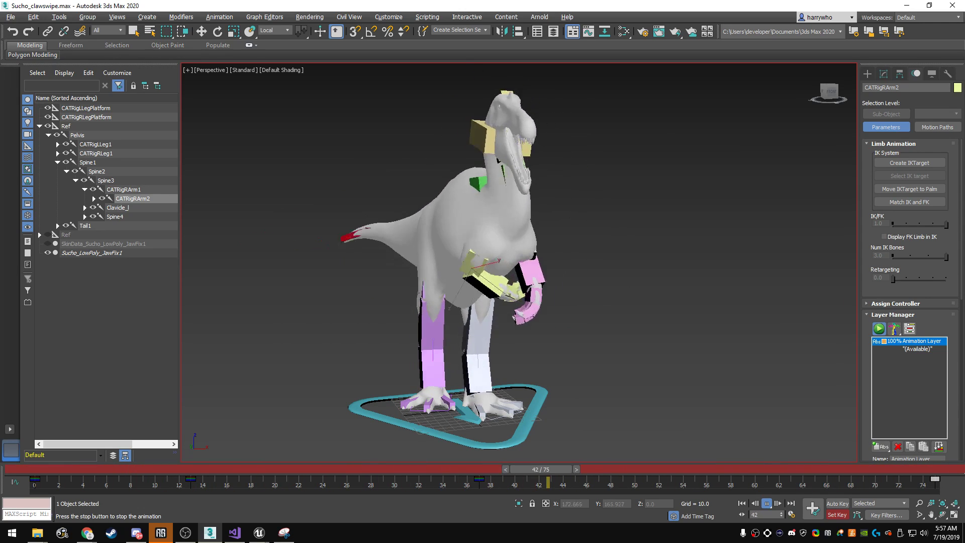
scroll(478, 226, up, 3)
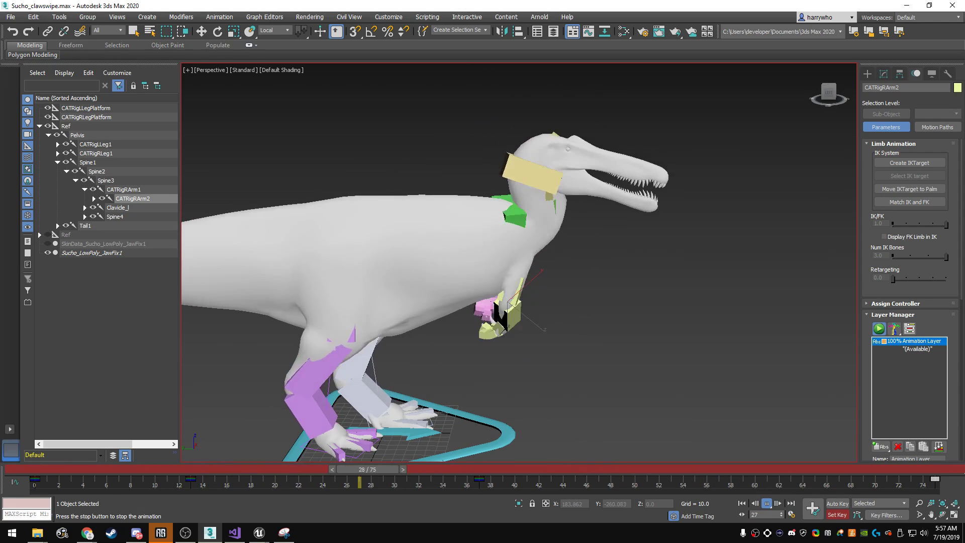
scroll(518, 261, down, 3)
mouse_move(518, 261)
alt+middle_down()
mouse_move(618, 261)
mouse_move(568, 261)
alt+middle_up()
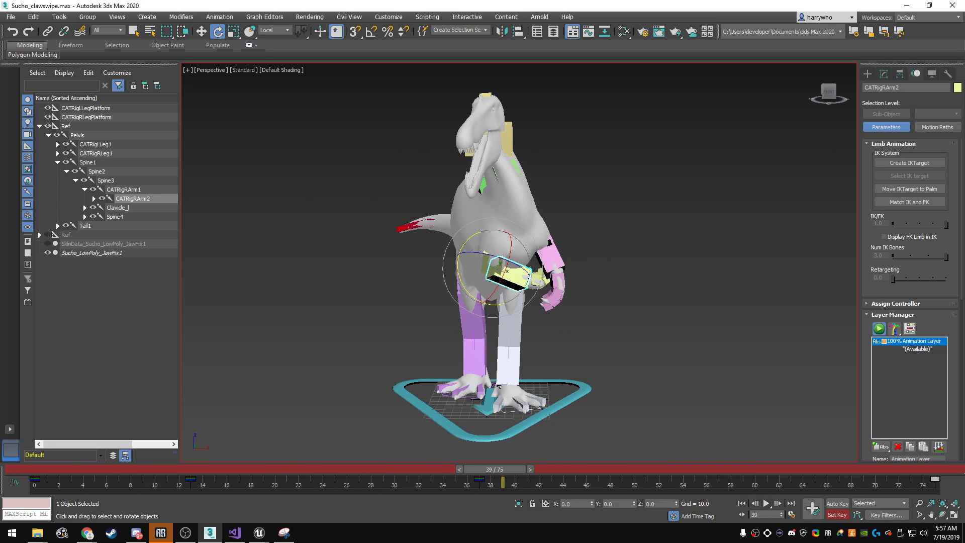
click(494, 255)
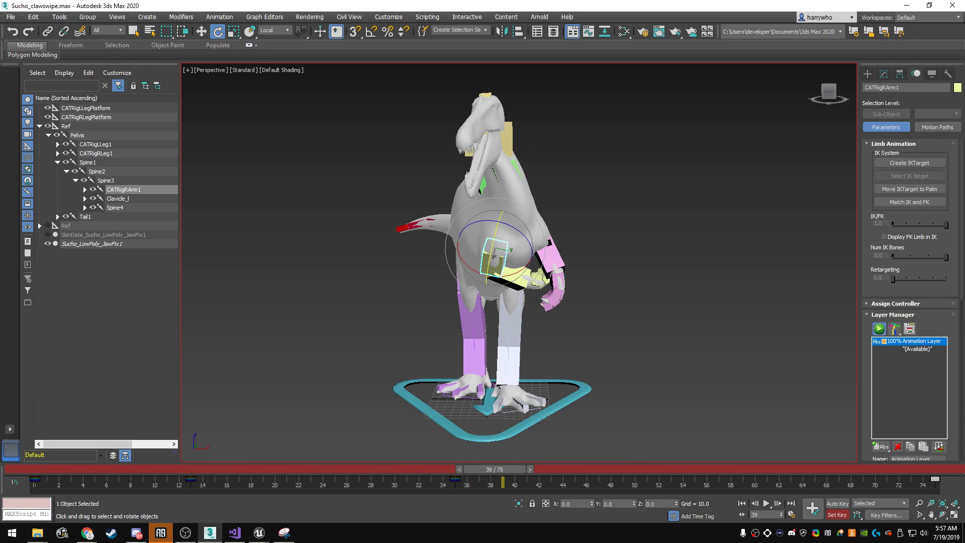
- Play the swipe and shift the right arm's key from frame 35 to frame 32
drag(205, 469, 436, 469)
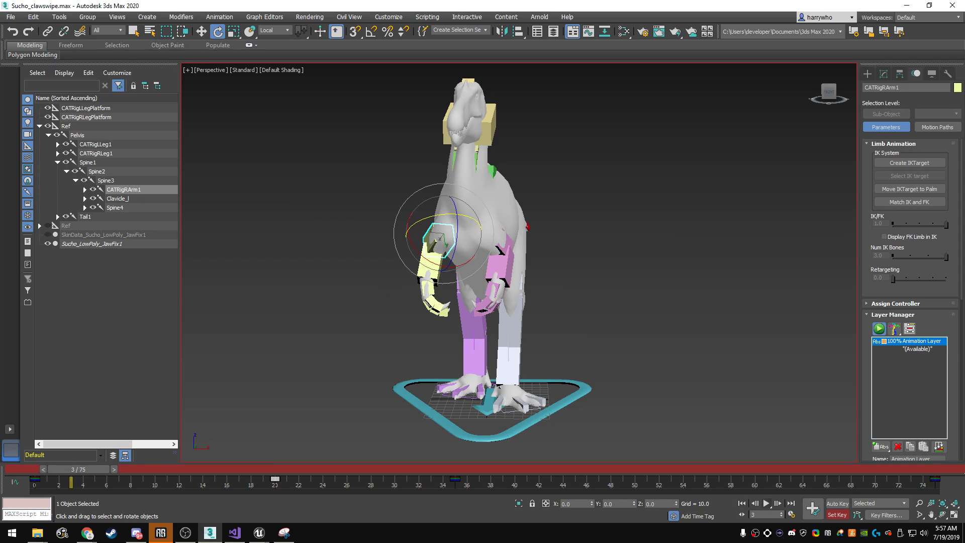
key(slash)
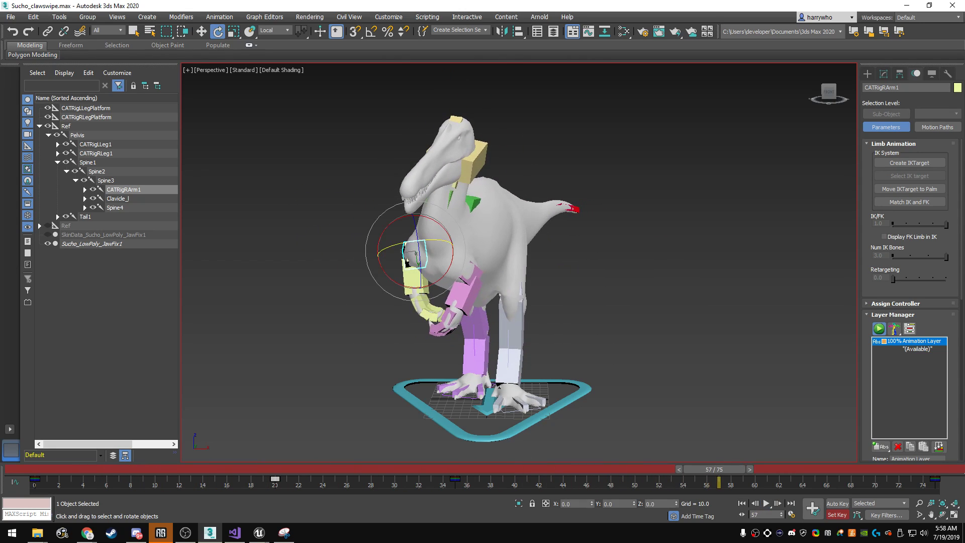
drag(455, 479, 418, 478)
drag(714, 469, 90, 468)
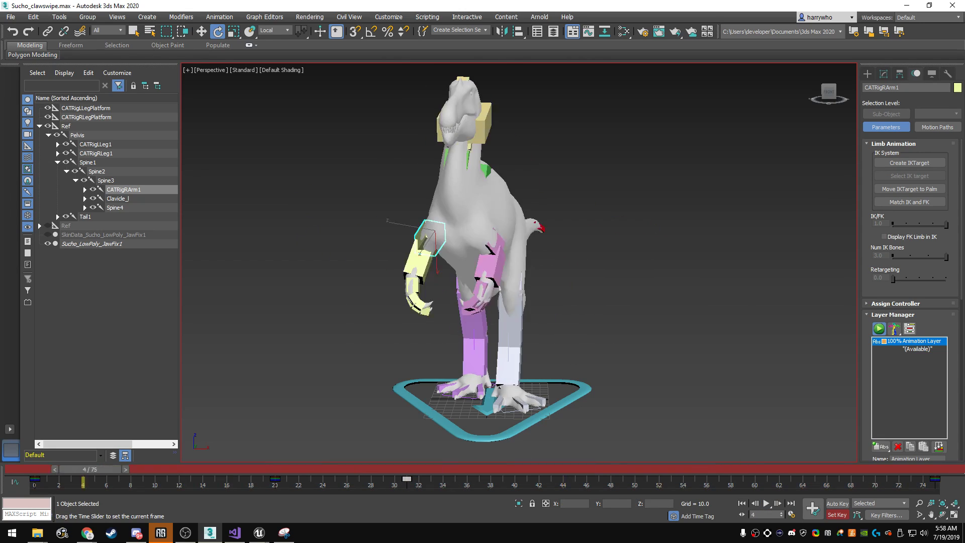
key(slash)
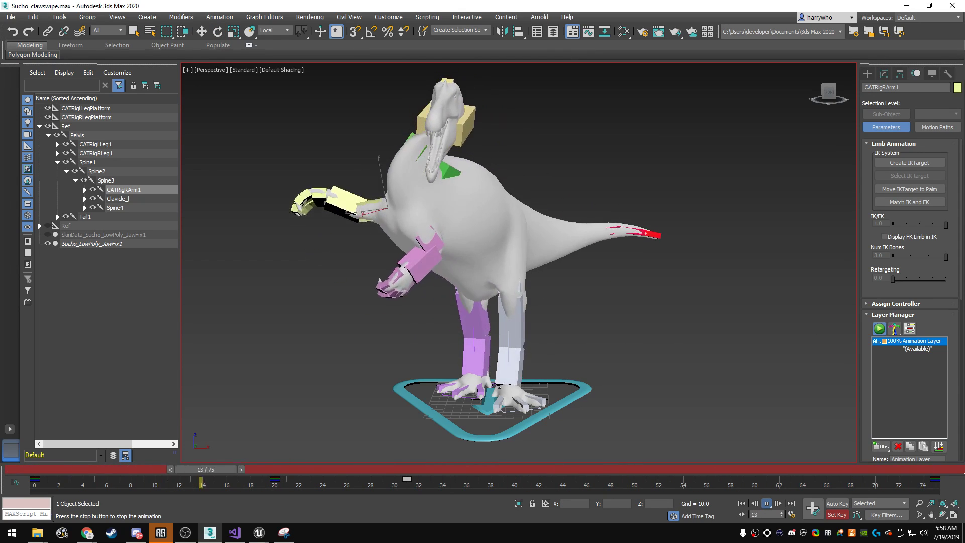
key(slash)
- Inspect the right arm's pose at frame 20 from side and three-quarter views
key(e)
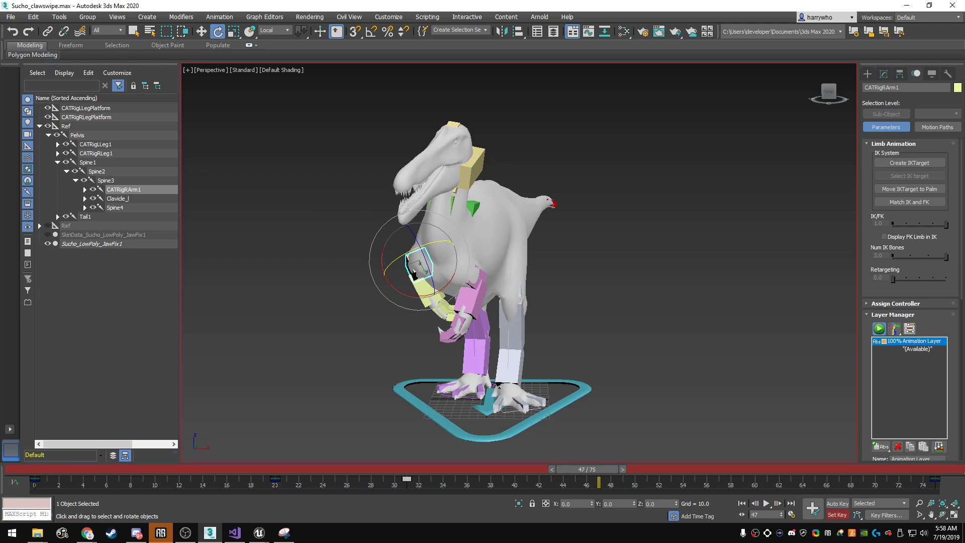
drag(583, 469, 275, 468)
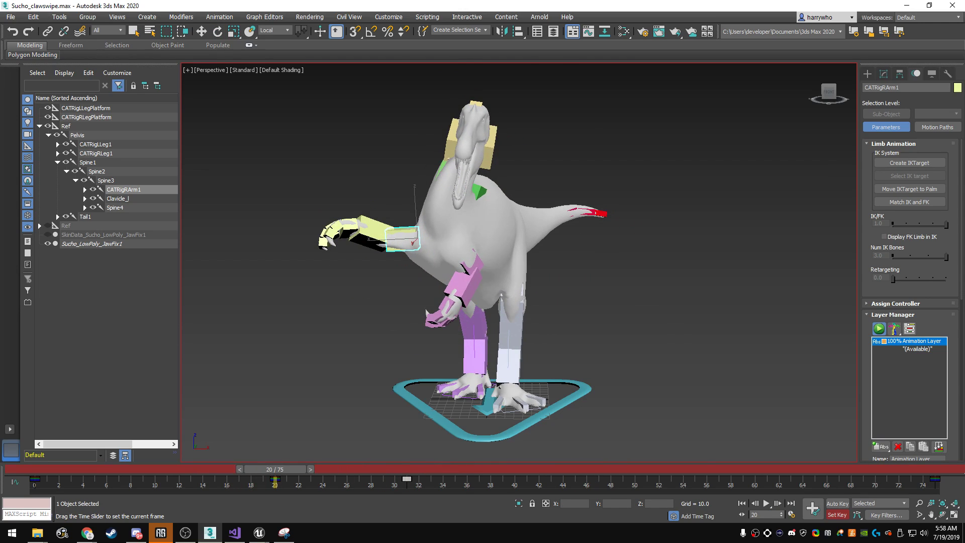
alt+middle_drag(417, 236, 352, 241)
scroll(417, 236, up, 3)
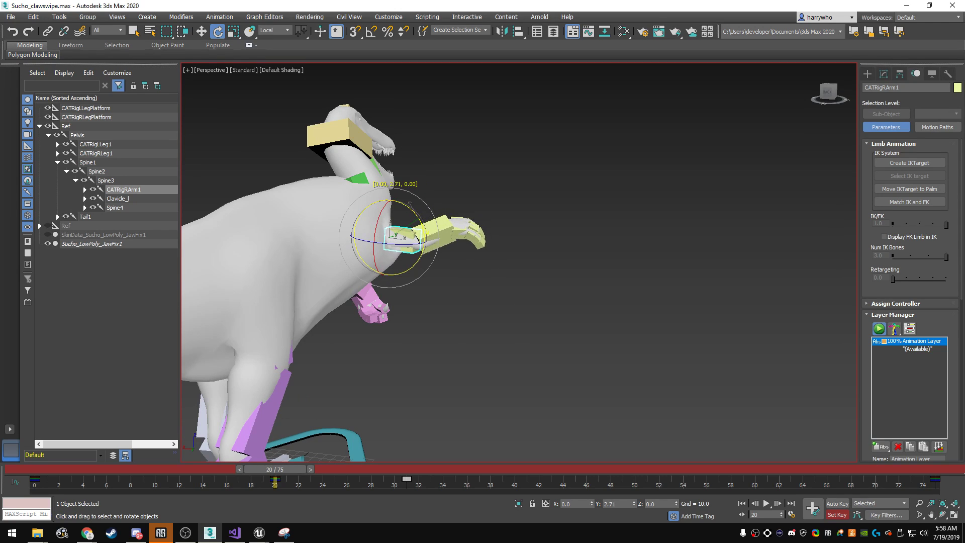
scroll(402, 236, down, 5)
alt+middle_drag(402, 236, 452, 241)
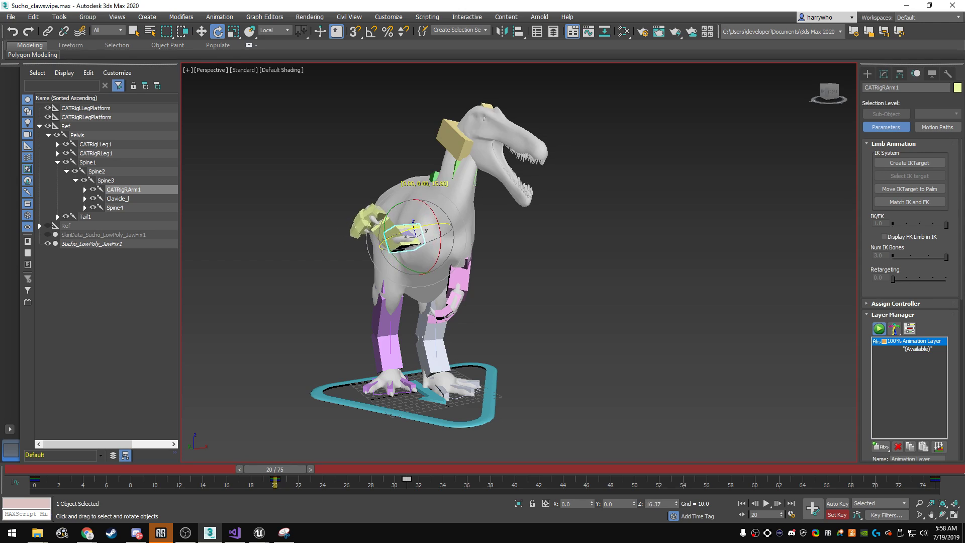
mouse_move(402, 236)
alt+middle_down()
mouse_move(503, 236)
mouse_move(402, 236)
alt+middle_up()
scroll(402, 236, up, 3)
scroll(402, 236, up, 2)
scroll(402, 236, down, 3)
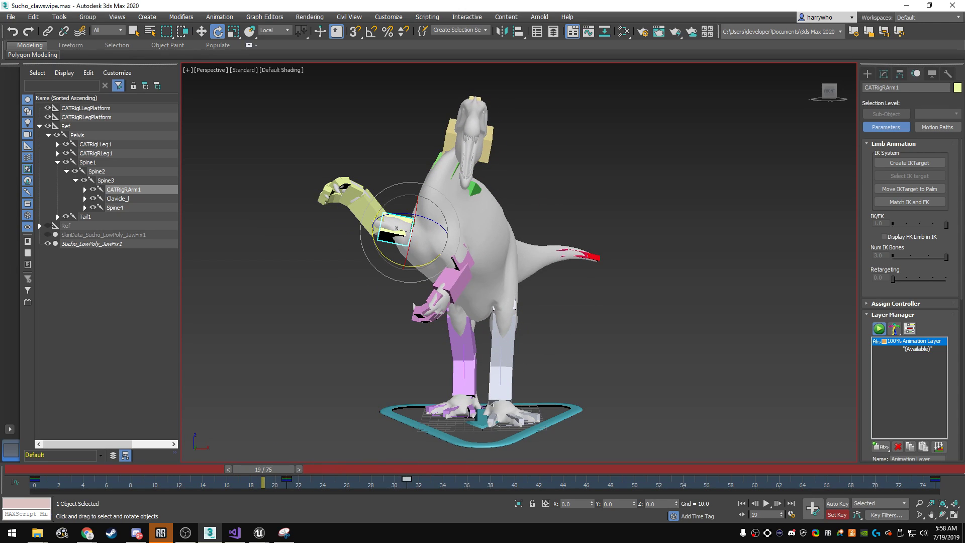
- Replay the swipe from frame 4, stop at frame 19 and select forearm CATRigRArm2
drag(263, 468, 90, 469)
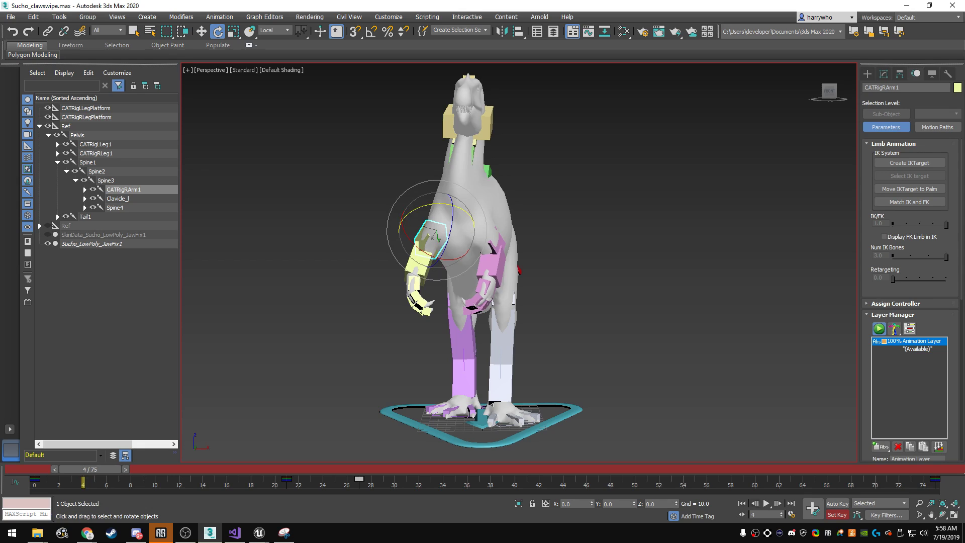
key(slash)
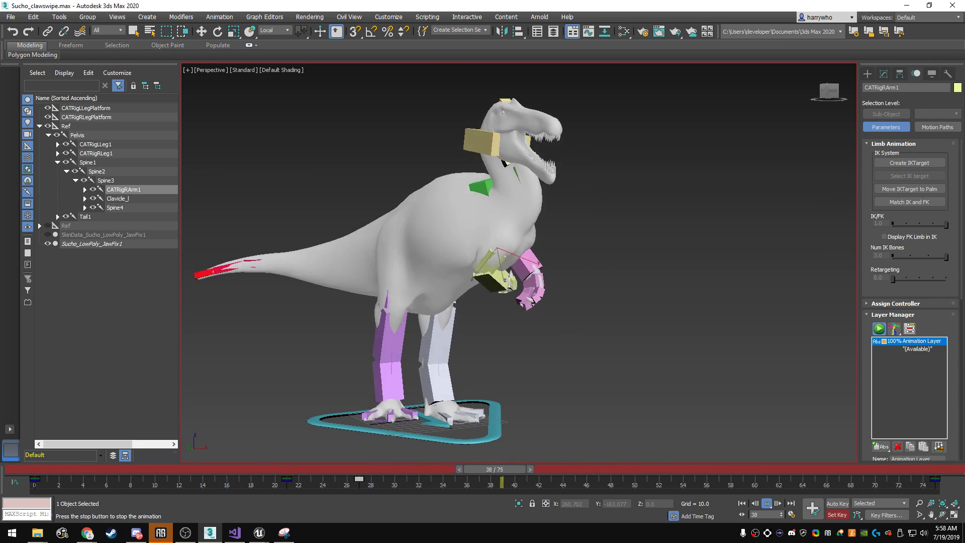
mouse_move(517, 261)
alt+middle_down()
mouse_move(502, 242)
mouse_move(452, 261)
alt+middle_up()
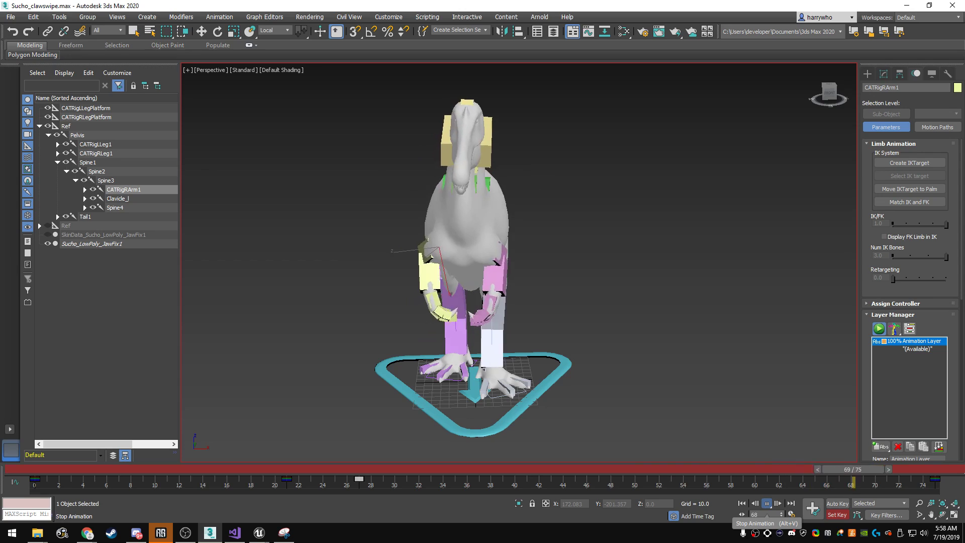
click(767, 503)
key(e)
alt+middle_drag(517, 261, 452, 251)
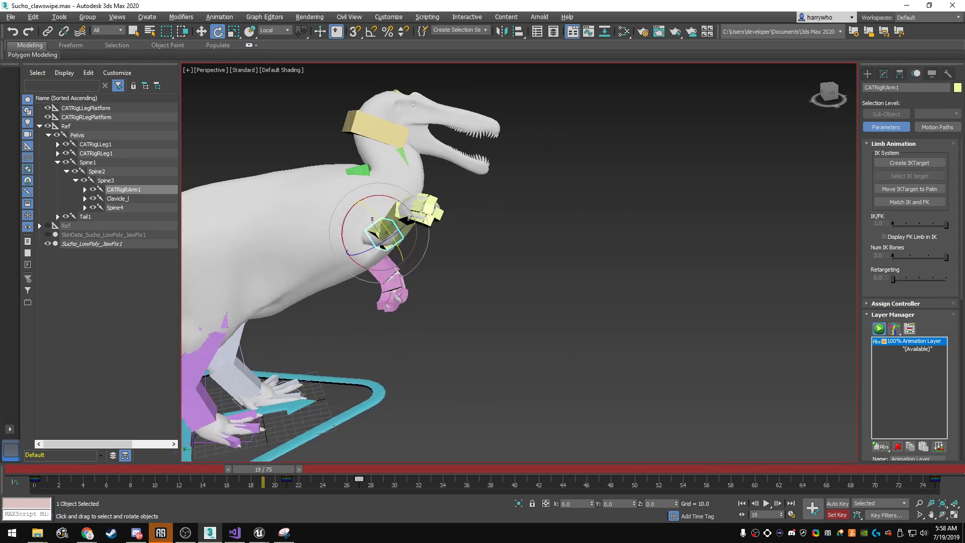
key(Page_Down)
- Review the forearm's pose by scrubbing from frame 12 through frame 29
scroll(518, 261, down, 5)
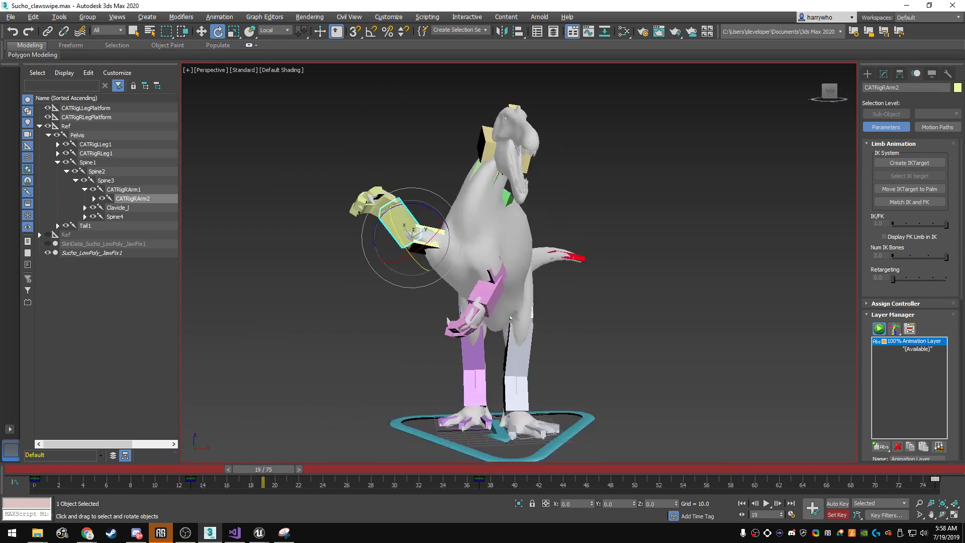
alt+middle_drag(518, 262, 492, 261)
drag(263, 468, 183, 469)
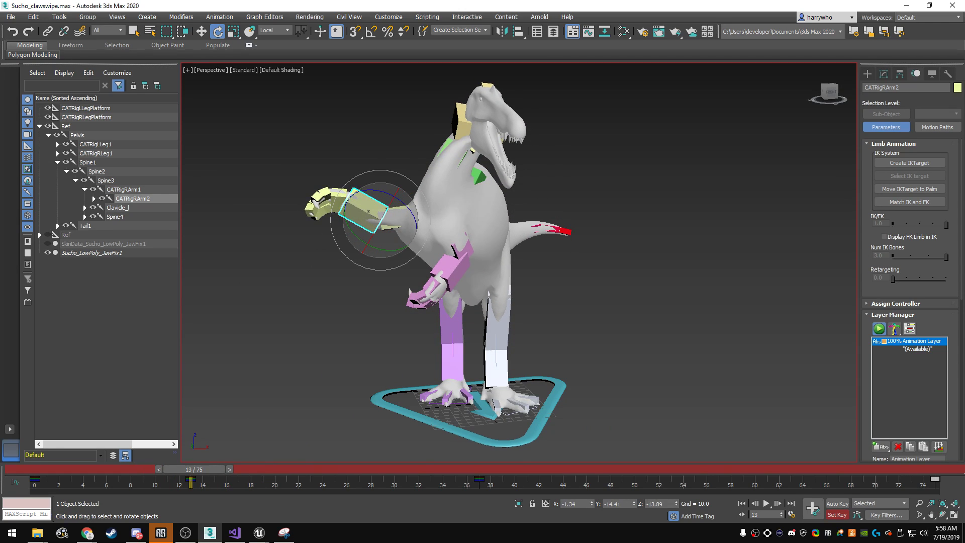
alt+middle_drag(517, 261, 392, 261)
scroll(518, 261, down, 5)
alt+middle_drag(517, 261, 492, 261)
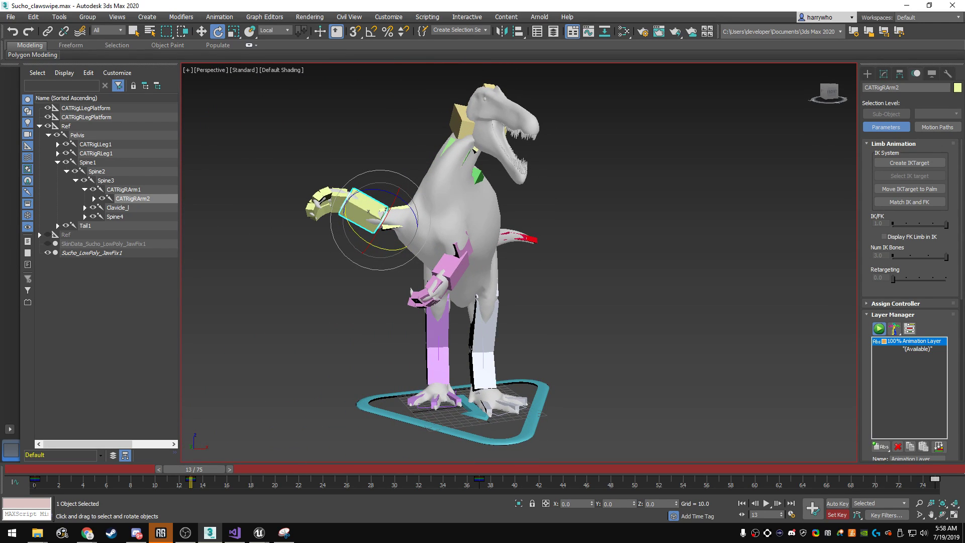
drag(195, 468, 263, 469)
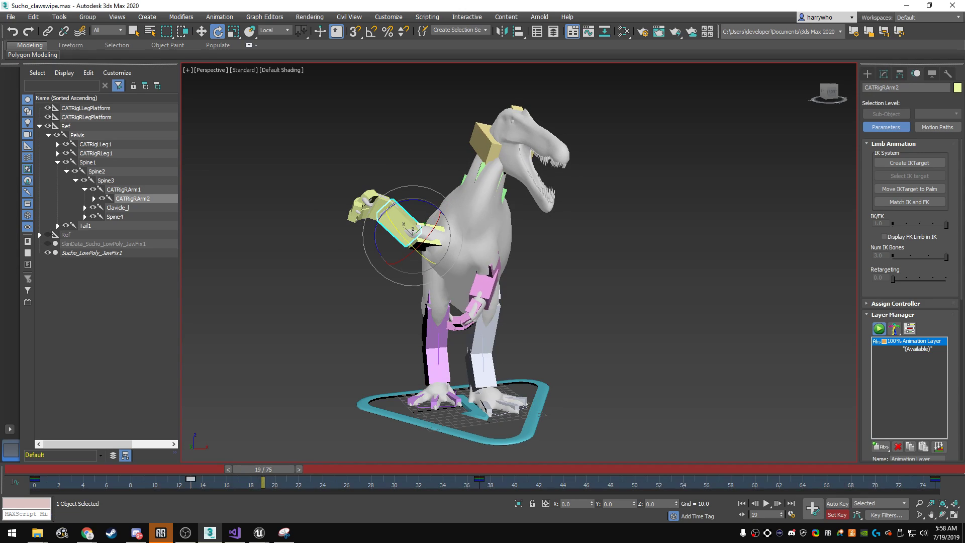
drag(263, 469, 382, 469)
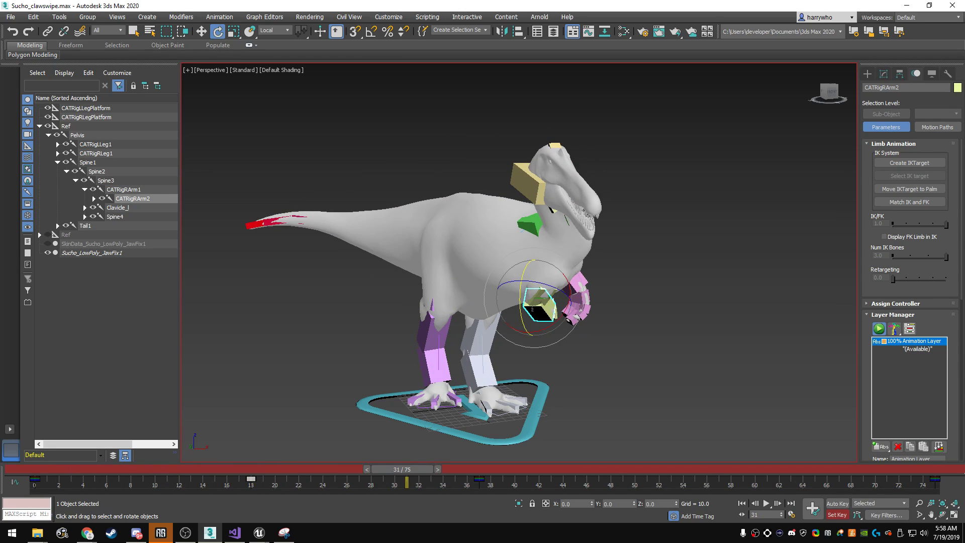
- Move the forearm's key from frame 37 to 36 and replay the swipe to frame 31
drag(479, 479, 95, 469)
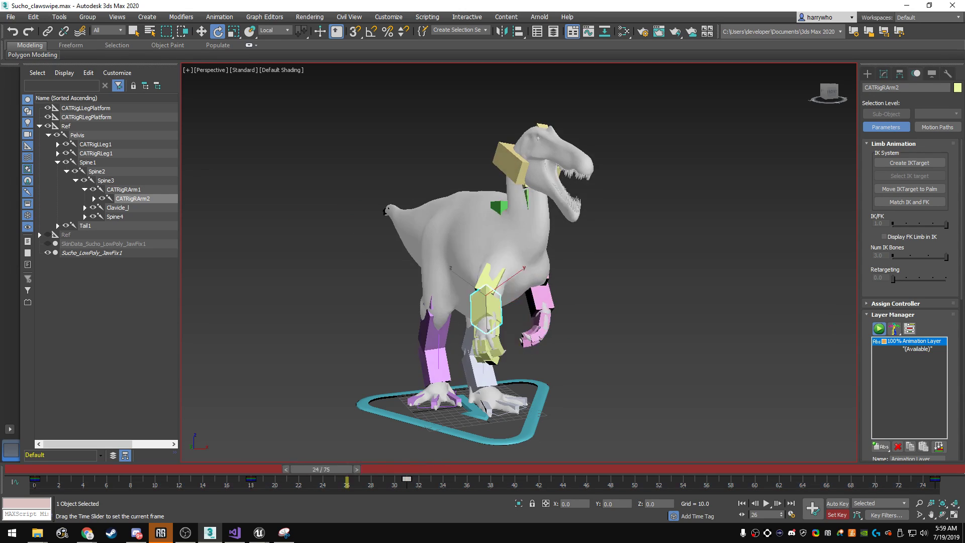
key(slash)
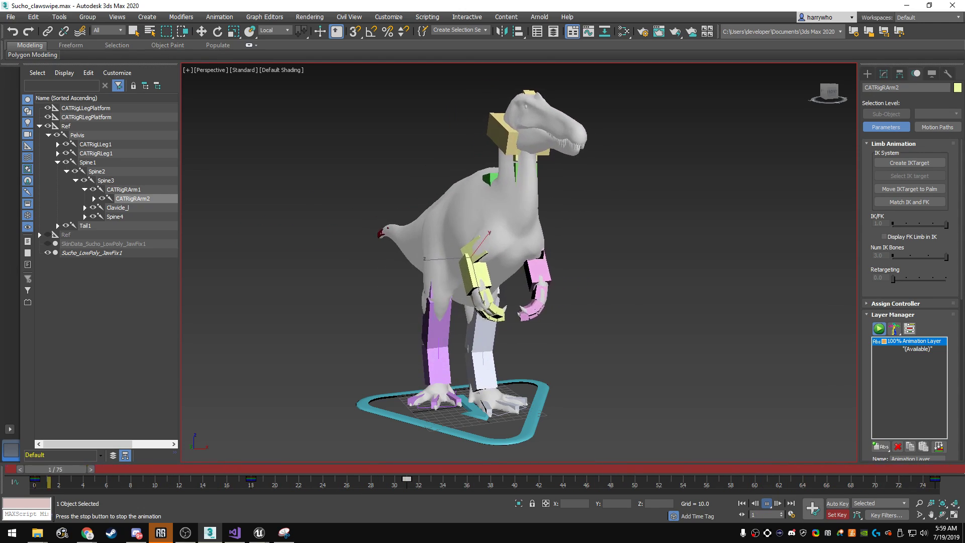
key(slash)
key(e)
mouse_move(518, 301)
alt+middle_down()
mouse_move(503, 281)
mouse_move(522, 261)
mouse_move(452, 267)
alt+middle_up()
key(ctrl+d)
- Select the right palm CATRigRArmPalm and rotate the wrist at frame 17
key(ctrl+z)
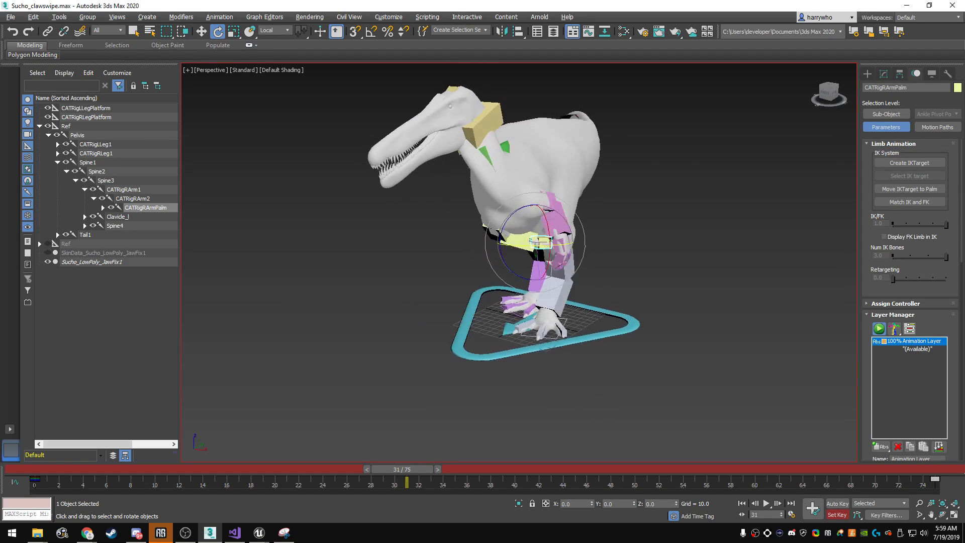
mouse_move(401, 469)
mouse_down()
mouse_move(113, 469)
mouse_move(194, 469)
mouse_up()
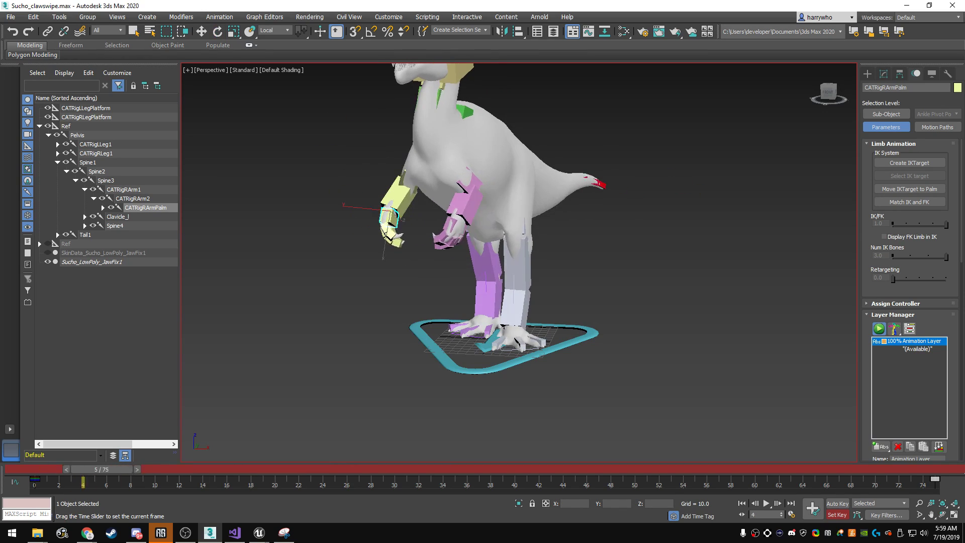
key(e)
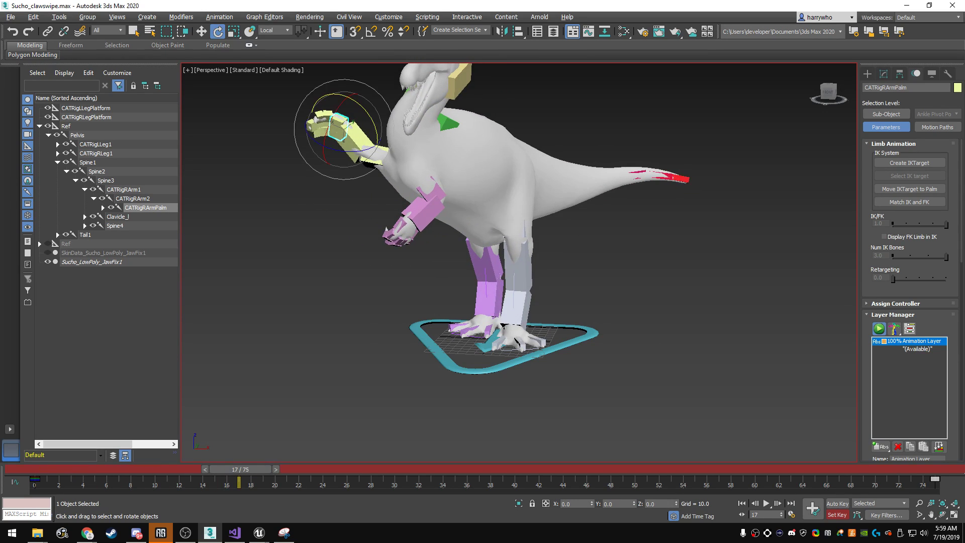
alt+middle_drag(518, 262, 452, 261)
scroll(518, 262, up, 3)
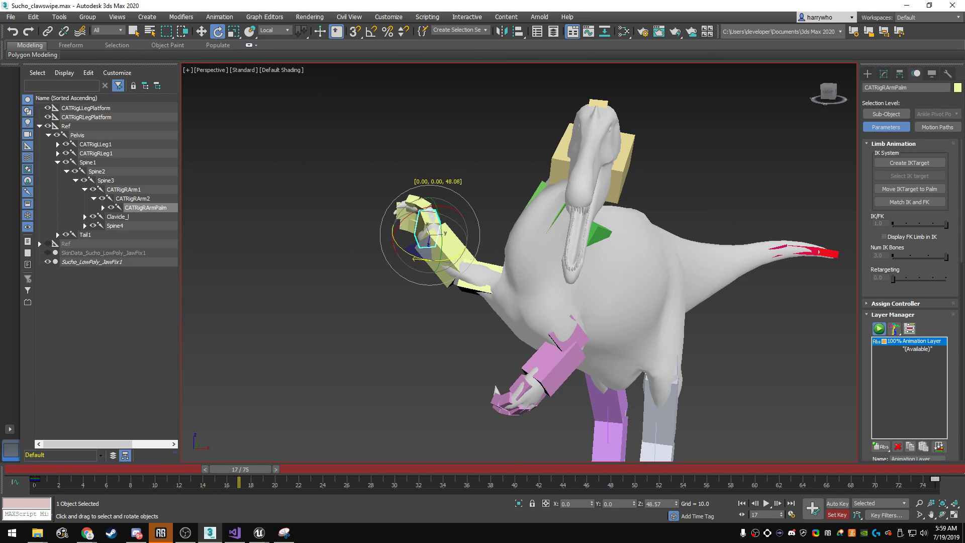
drag(240, 469, 443, 469)
- Pose the right palm's rotation at frame 34, checking frames 27 and 70
key(e)
click(239, 478)
alt+middle_drag(603, 302, 452, 301)
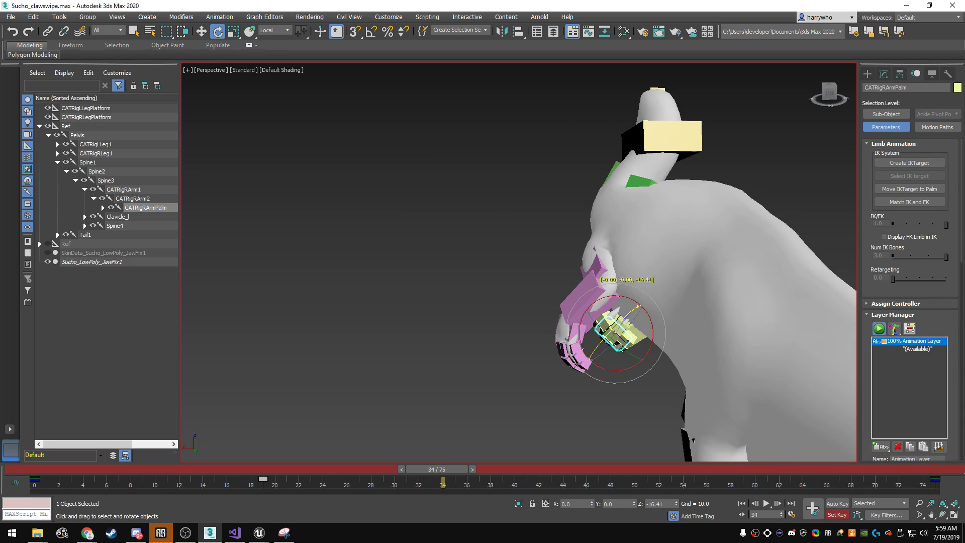
drag(436, 469, 356, 469)
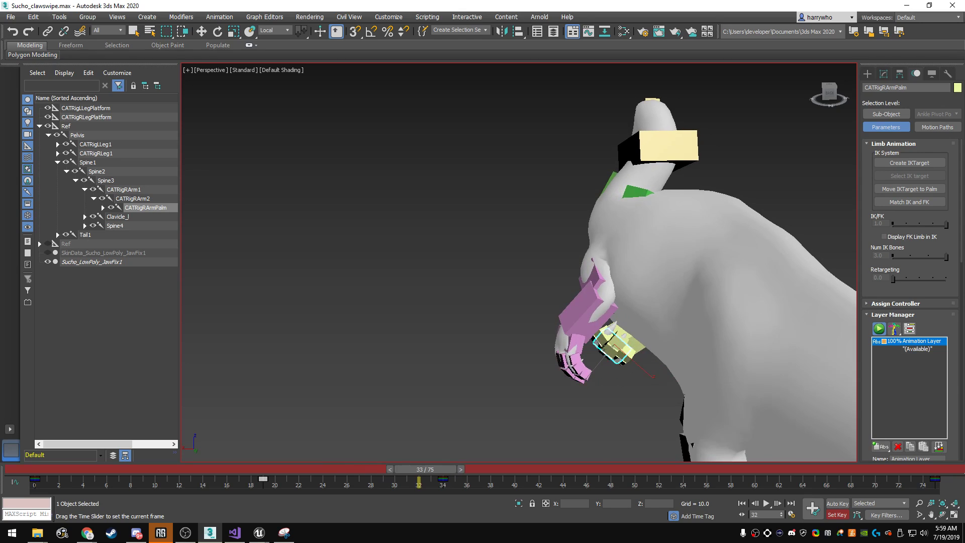
drag(455, 468, 875, 468)
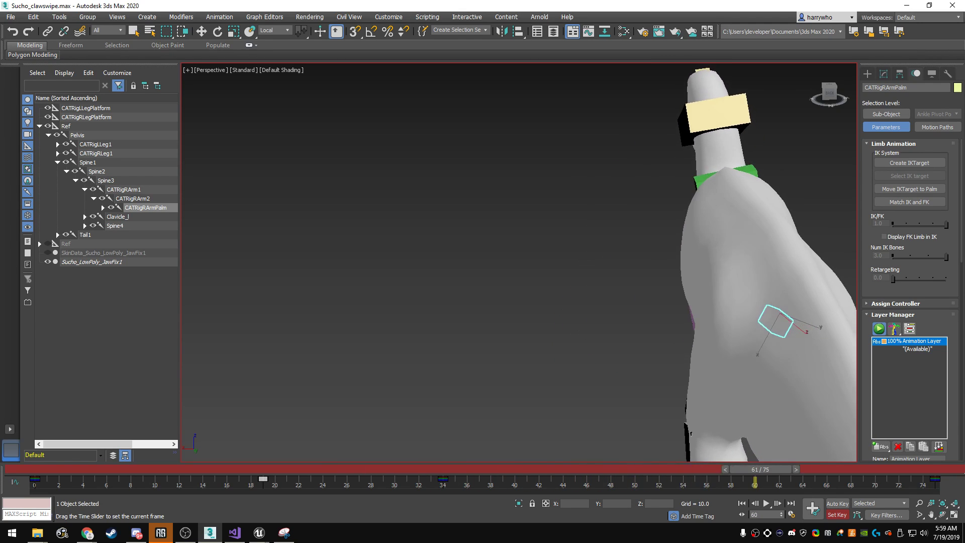
- Play back the swipe to review the wrist flex, then clear the selection
key(e)
scroll(703, 261, down, 5)
alt+middle_drag(653, 252, 603, 251)
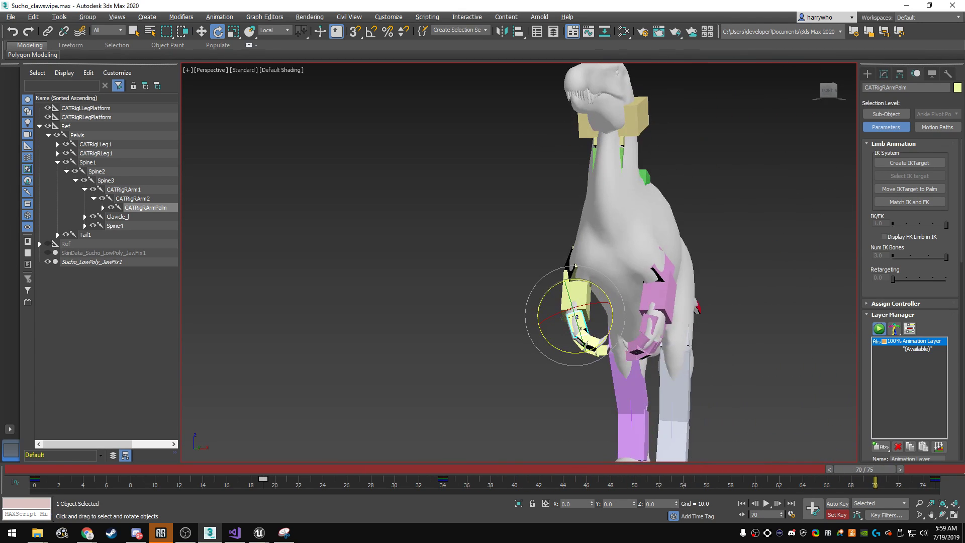
key(/)
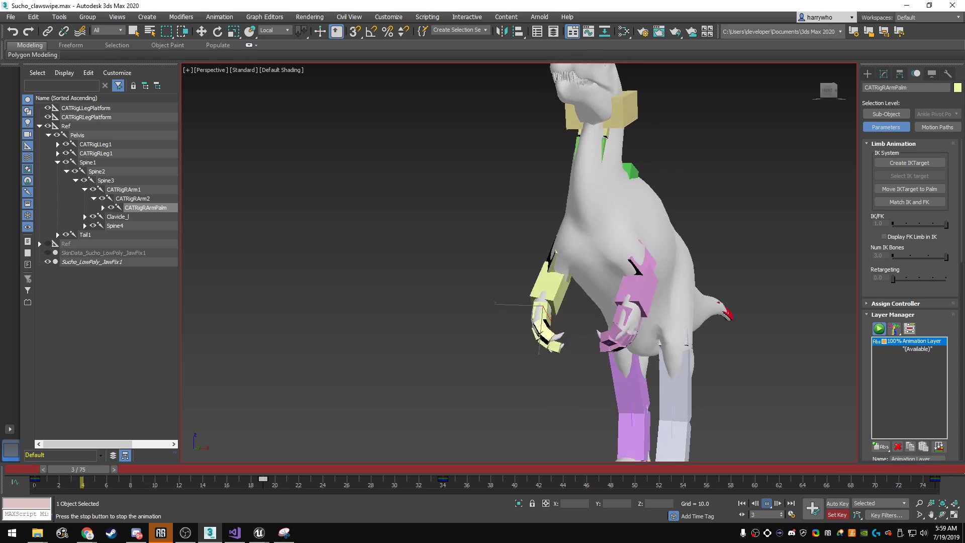
key(e)
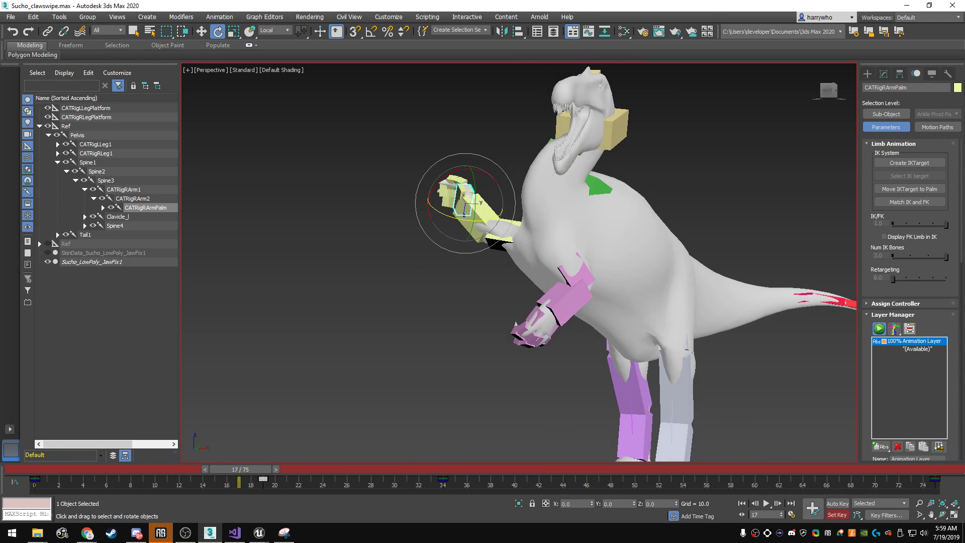
mouse_move(517, 262)
alt+middle_down()
mouse_move(553, 241)
mouse_move(487, 271)
alt+middle_up()
key(ctrl+d)
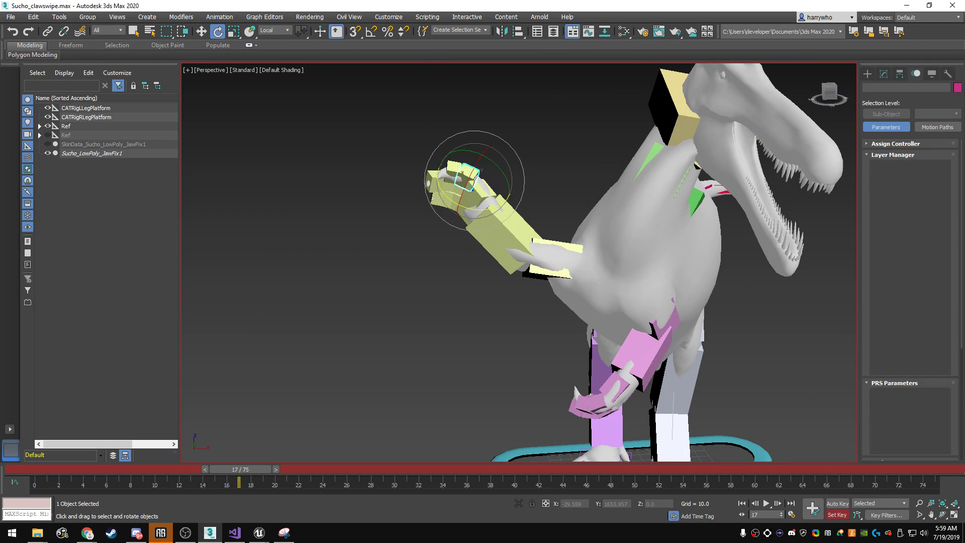
- Pick out a right-hand claw digit bone and bring the hand close into view
double_click(465, 177)
scroll(503, 241, up, 2)
key(ctrl+d)
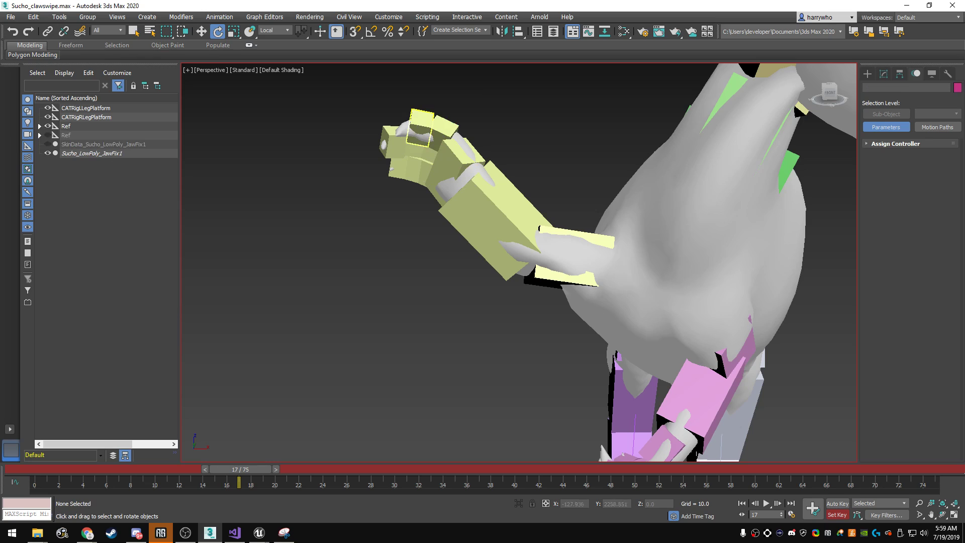
click(434, 150)
key(ctrl+d)
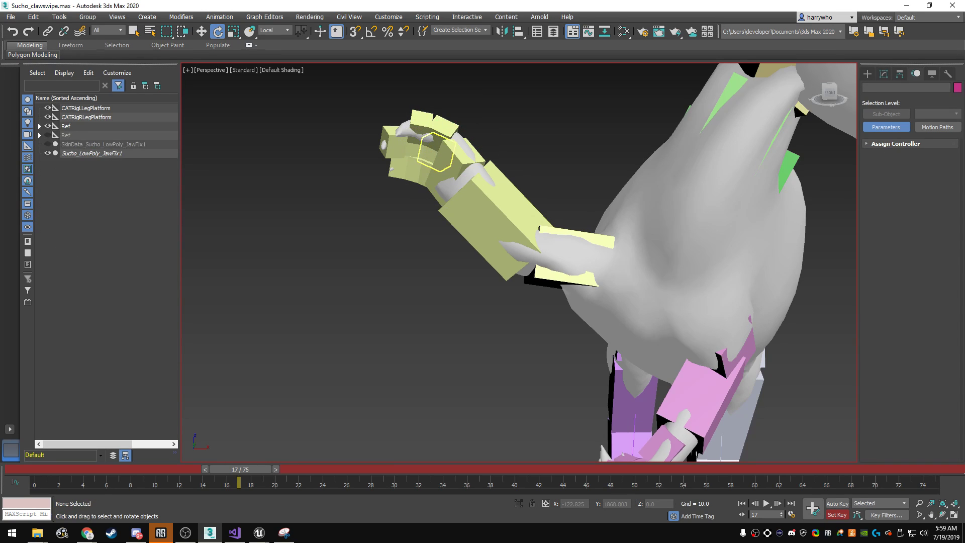
key(ctrl+z)
alt+middle_drag(518, 261, 482, 251)
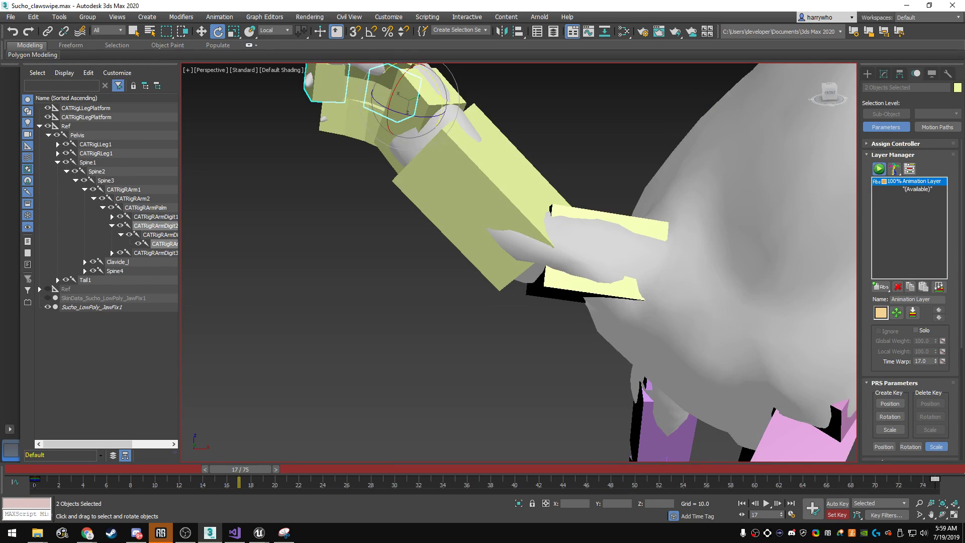
key(ctrl+d)
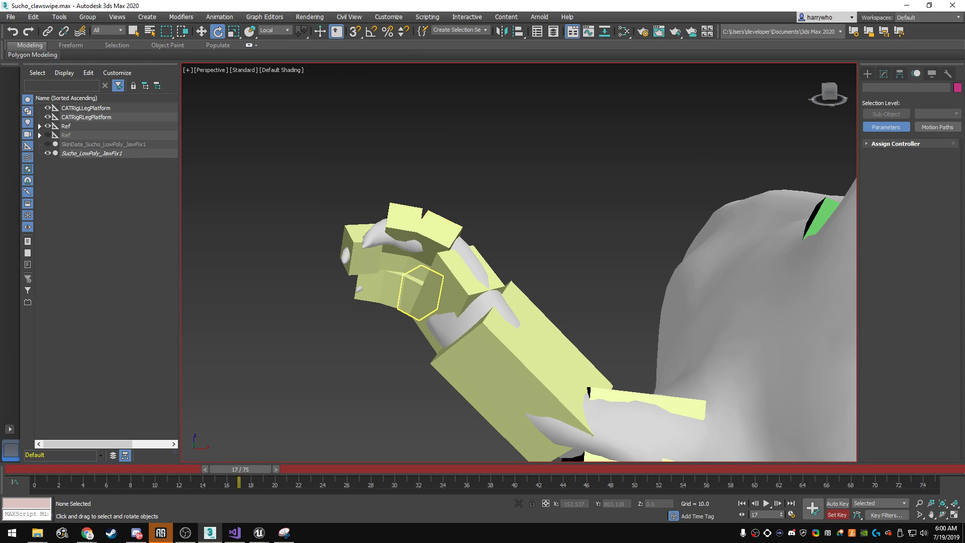
- Select two finger bones with their children and orbit around the hand
double_click(367, 261)
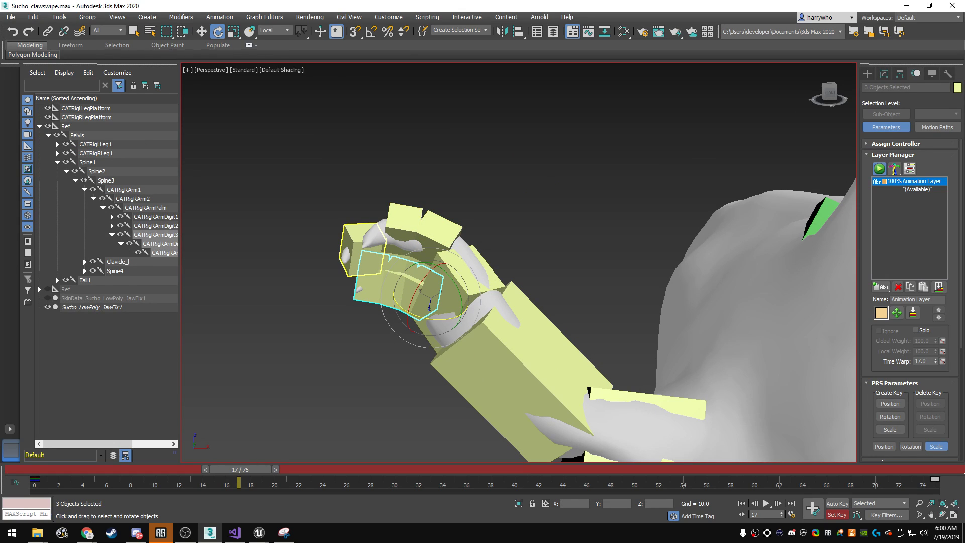
ctrl+click(362, 249)
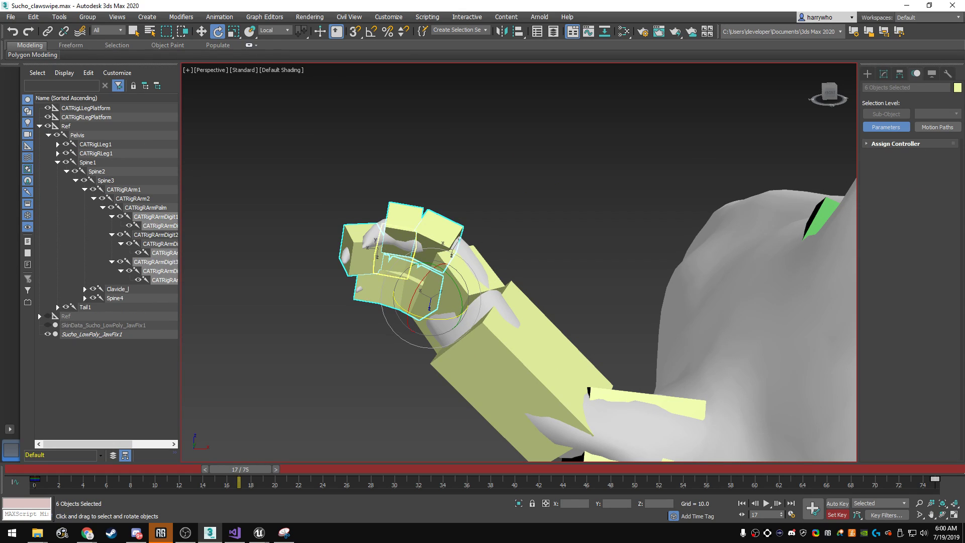
alt+middle_drag(517, 261, 483, 246)
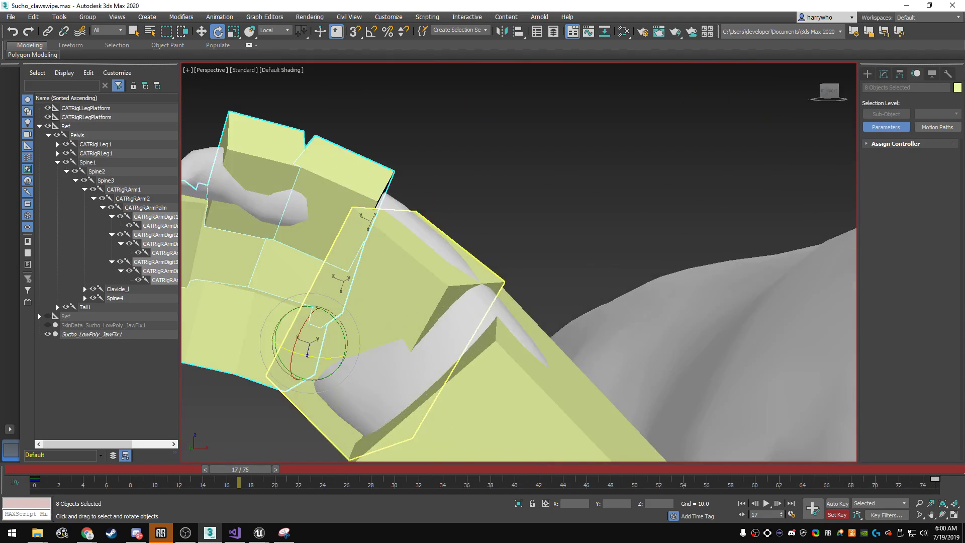
scroll(518, 261, down, 10)
scroll(538, 271, up, 8)
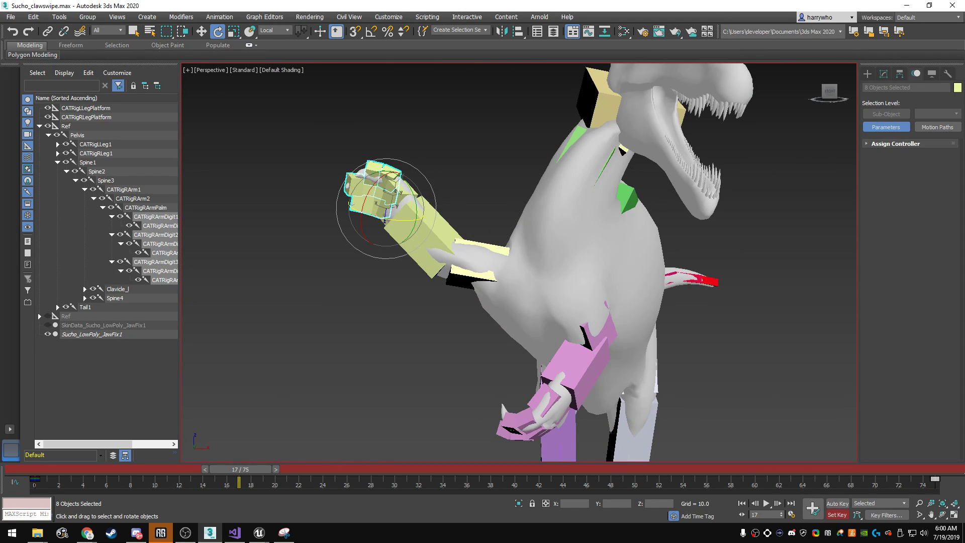
mouse_move(239, 469)
mouse_down()
mouse_move(211, 469)
mouse_move(239, 469)
mouse_up()
alt+middle_drag(518, 262, 493, 301)
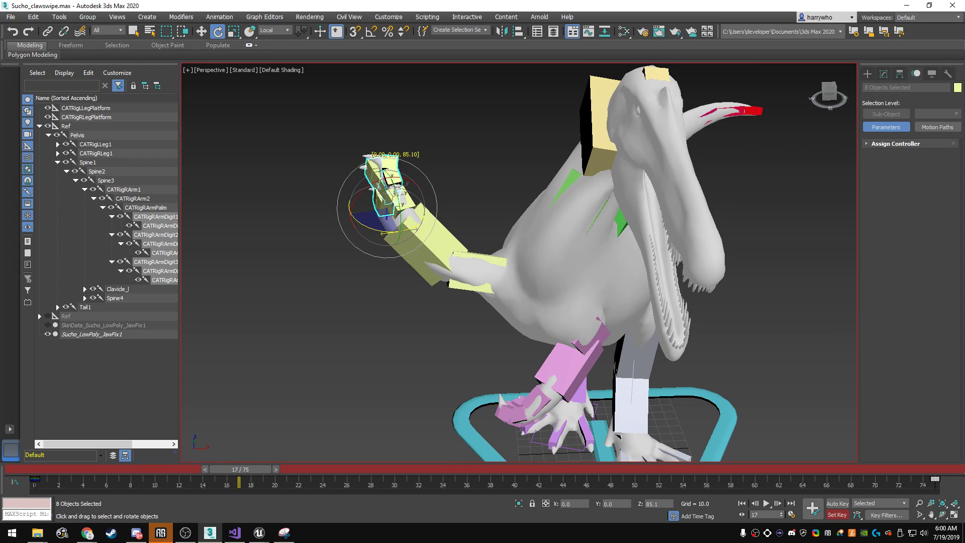
- Rotate the claw digits at frame 31, zoom to fit the whole dinosaur and play
mouse_move(241, 469)
mouse_down()
mouse_move(51, 469)
mouse_move(437, 469)
mouse_move(402, 469)
mouse_up()
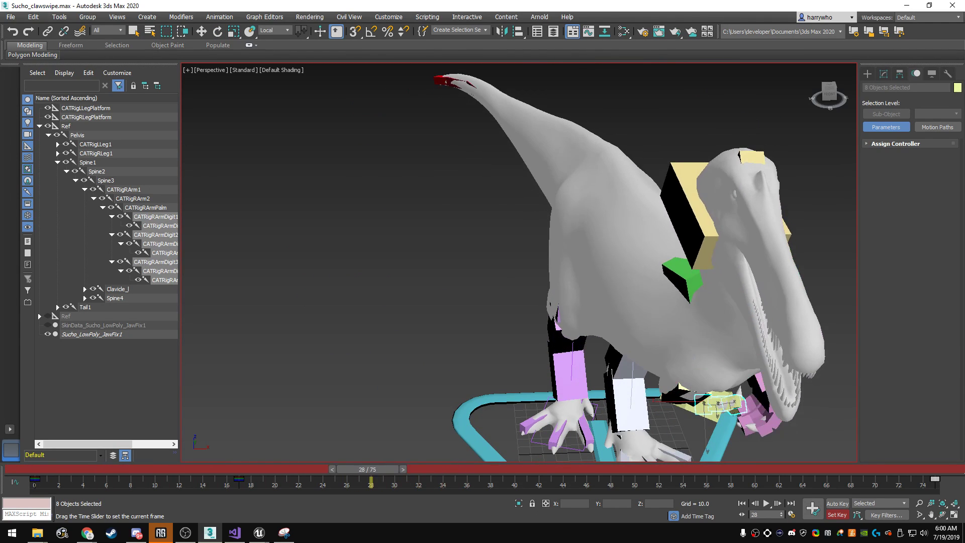
key(e)
mouse_move(603, 348)
alt+middle_down()
mouse_move(717, 348)
mouse_move(628, 342)
alt+middle_up()
scroll(654, 347, up, 3)
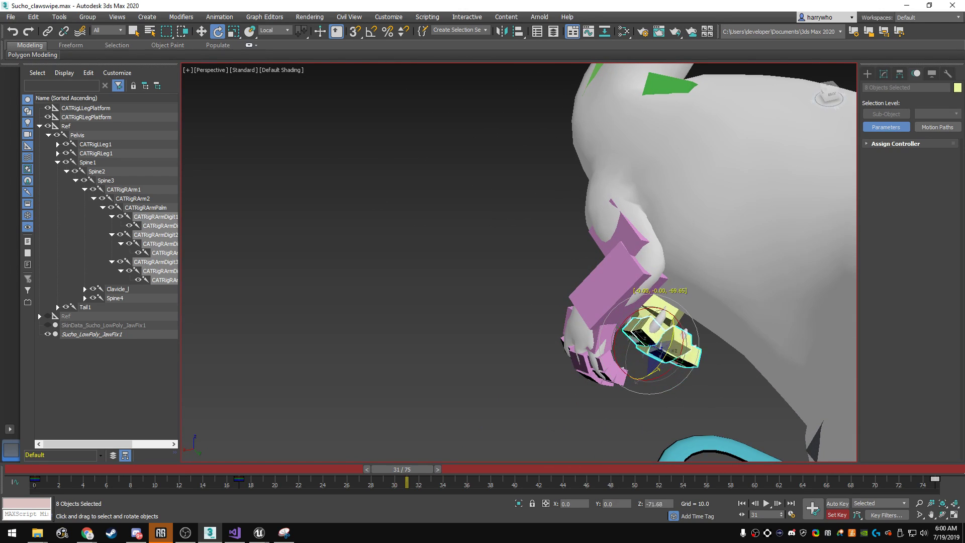
key(alt+ctrl+h)
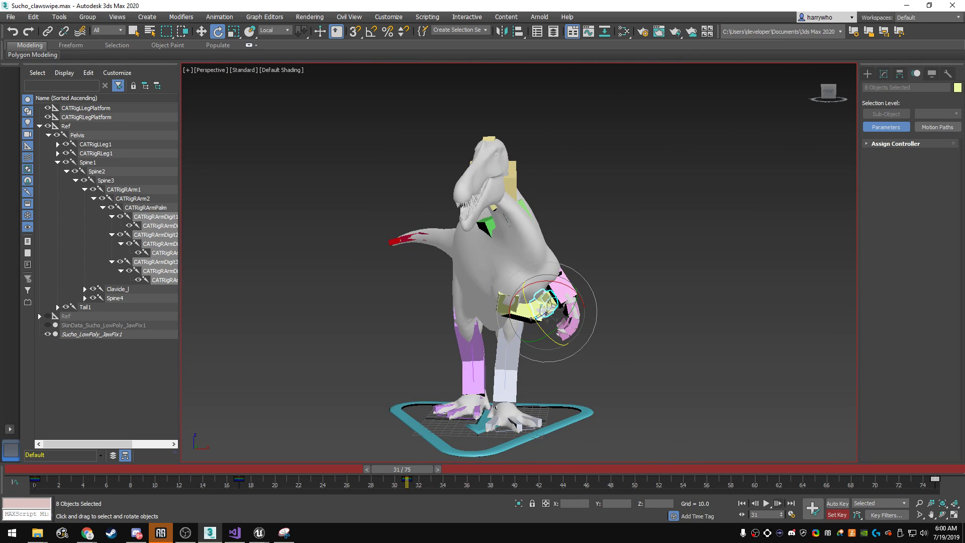
key(/)
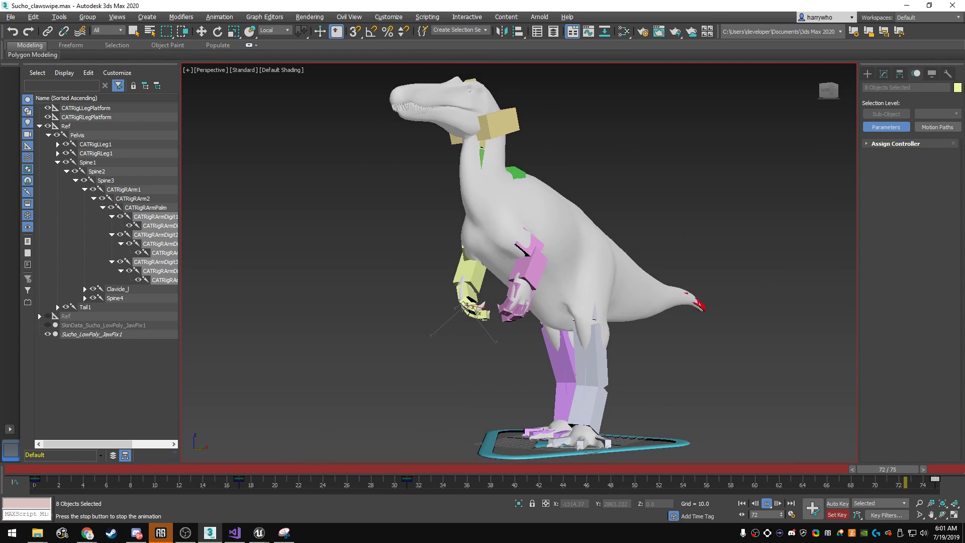
- Stop playback and review the right arm's pose from frame 34 back to frame 19
key(slash)
key(e)
alt+middle_drag(503, 302, 553, 301)
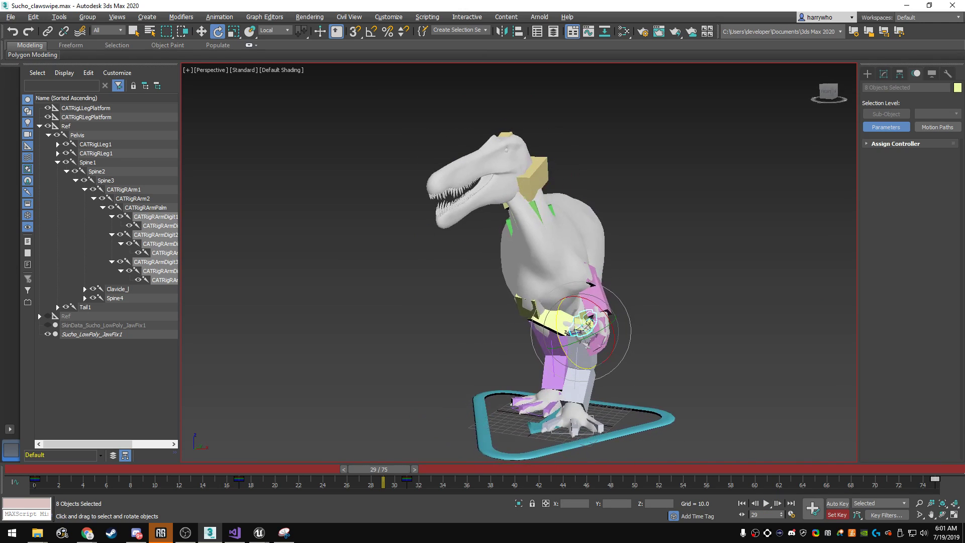
mouse_move(379, 468)
mouse_down()
mouse_move(263, 469)
mouse_move(347, 469)
mouse_up()
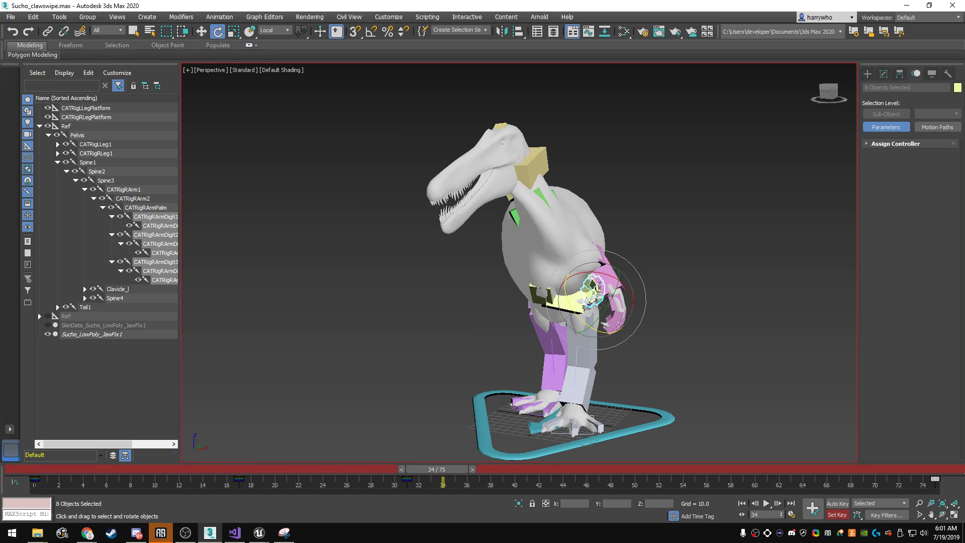
alt+middle_drag(517, 301, 568, 301)
- Select the left arm chain from Clavicle_l down and rotate it while checking frames 19-38
key(ctrl+d)
key(ctrl+Page_Down)
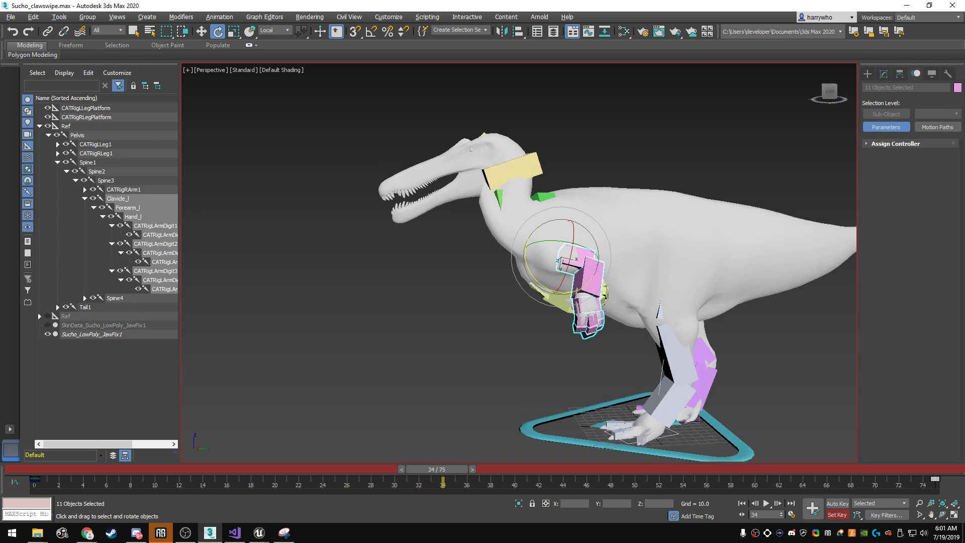
drag(436, 468, 263, 469)
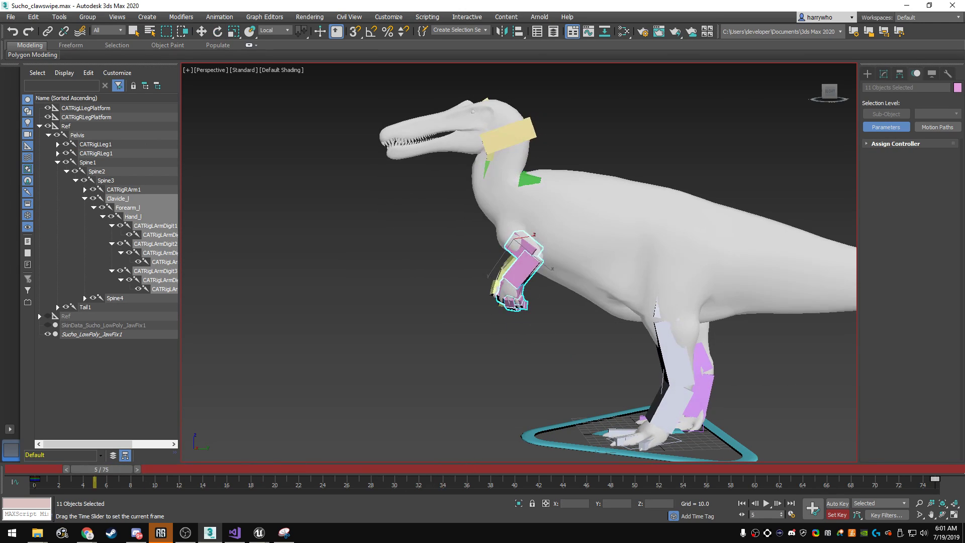
alt+middle_drag(523, 261, 452, 261)
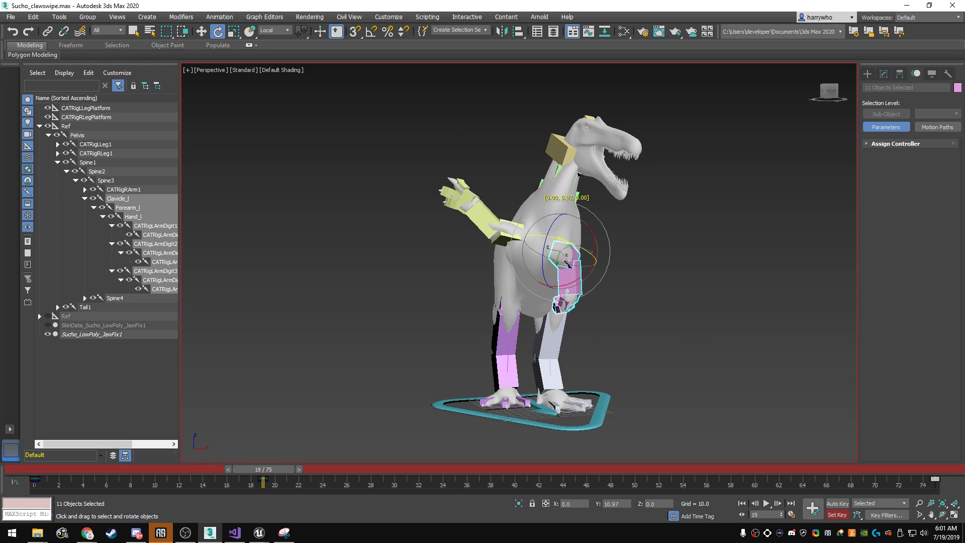
mouse_move(263, 469)
mouse_down()
mouse_move(130, 469)
mouse_move(448, 468)
mouse_up()
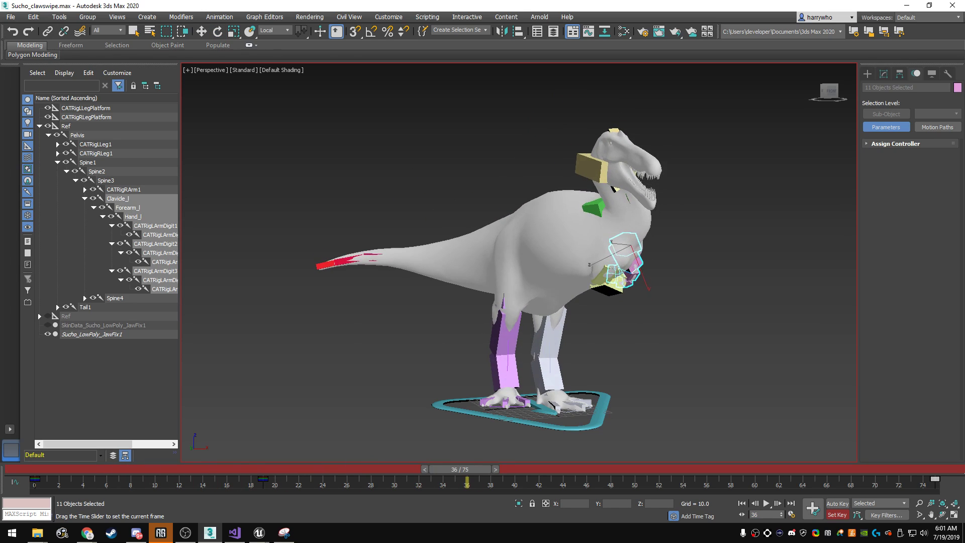
key(e)
alt+middle_drag(503, 252, 653, 251)
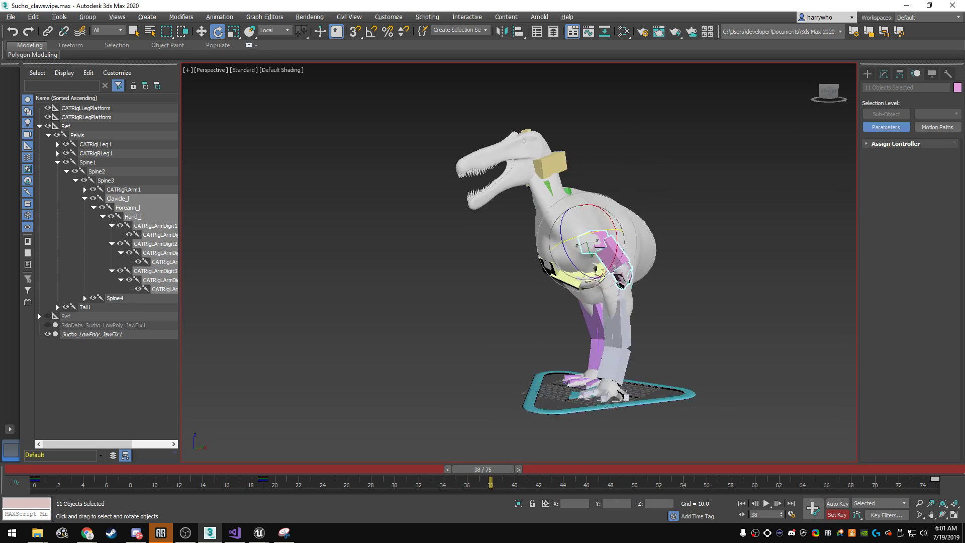
scroll(613, 242, up, 5)
- Rotate only Clavicle_l about -21.85° to bring the left arm forward, then replay the swipe
click(623, 229)
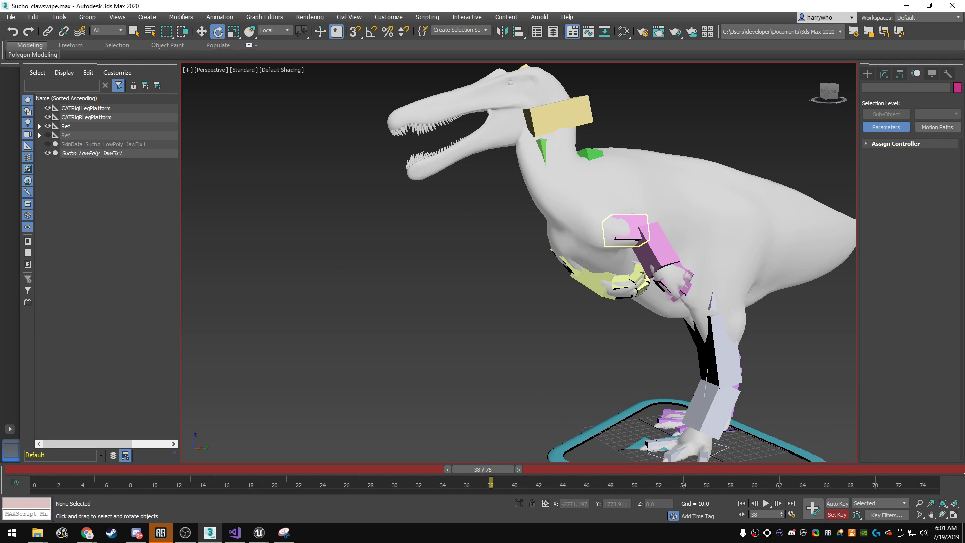
alt+middle_drag(502, 251, 628, 252)
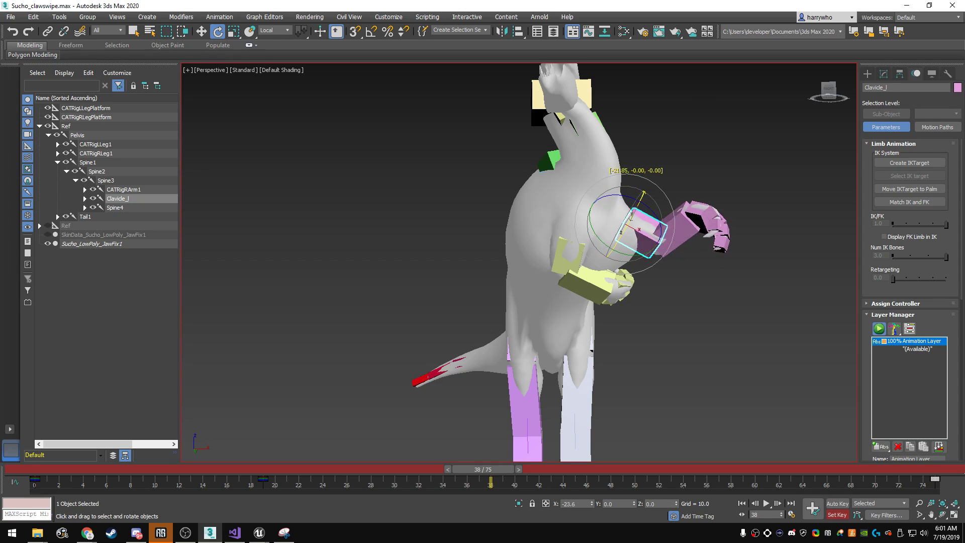
alt+middle_drag(517, 261, 618, 261)
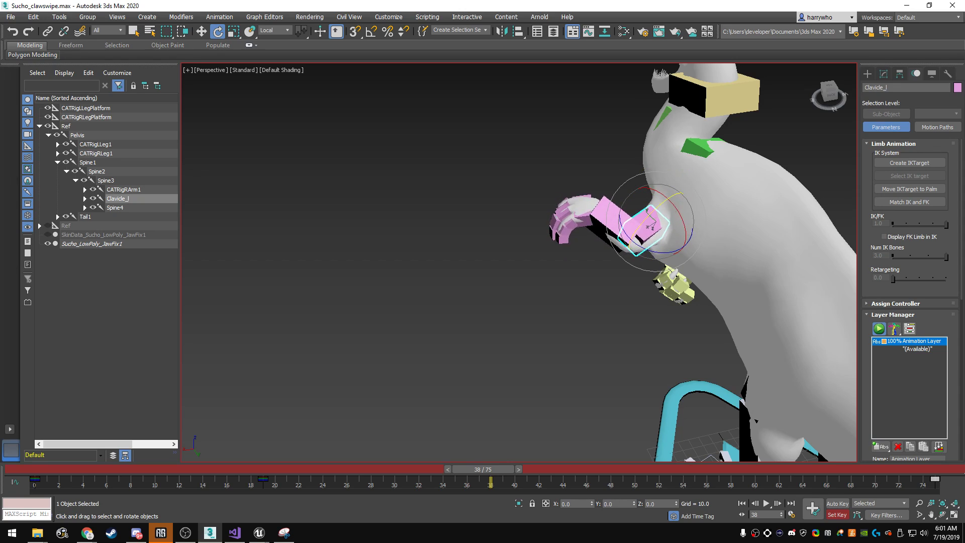
alt+middle_drag(618, 261, 527, 261)
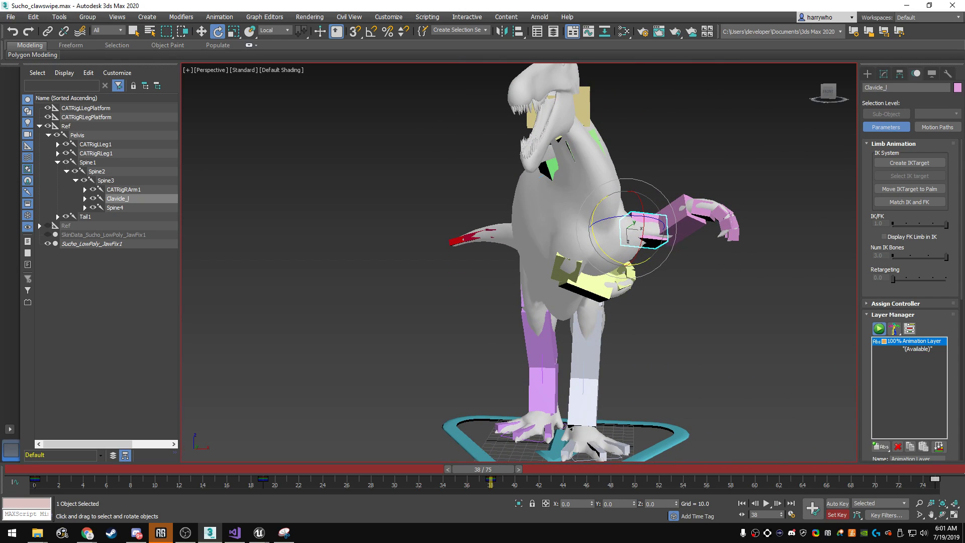
drag(482, 469, 656, 469)
mouse_move(517, 261)
alt+middle_down()
mouse_move(633, 261)
mouse_move(588, 261)
alt+middle_up()
key(comma)
key(comma)
key(comma)
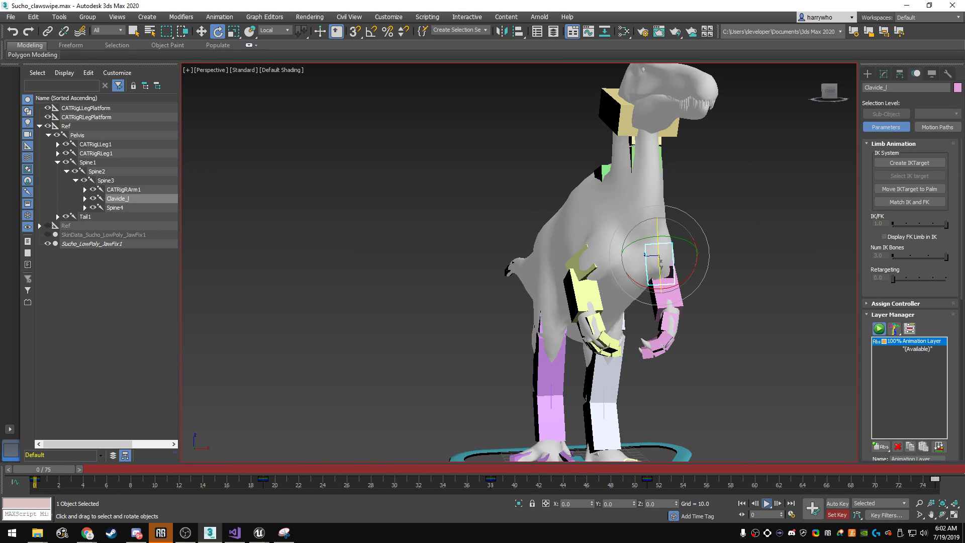
key(/)
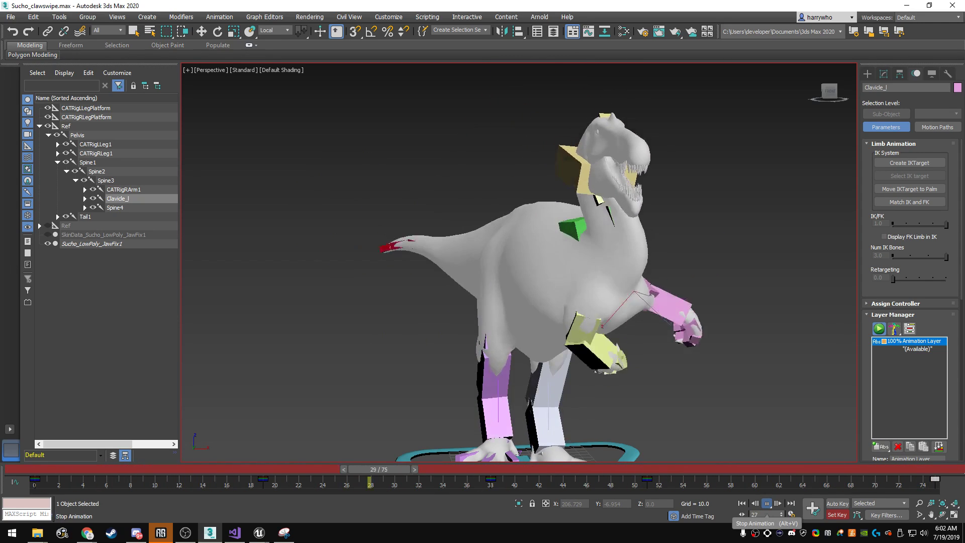
click(766, 503)
- Select the left forearm bone Forearm_l and rotate it between frames 34 and 49
key(e)
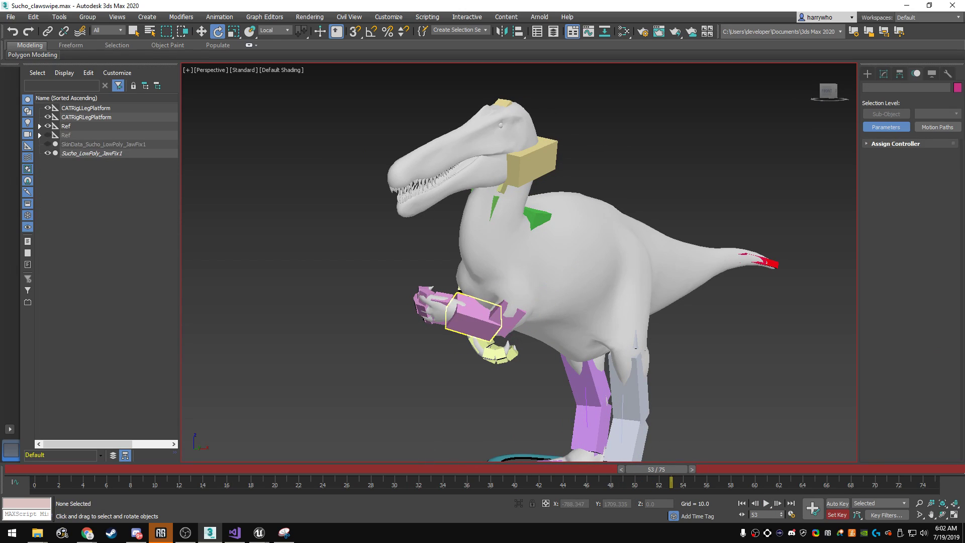
click(472, 317)
alt+middle_drag(472, 317, 432, 316)
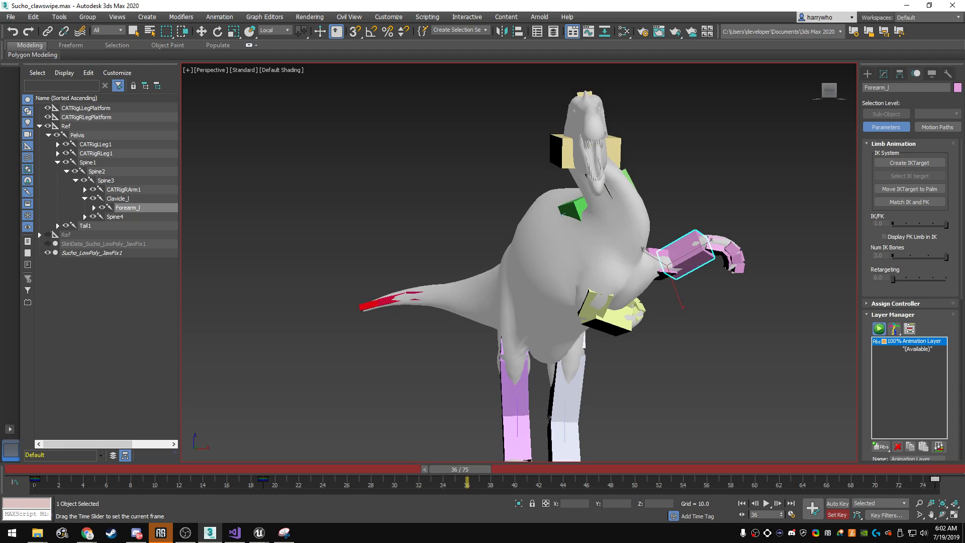
drag(466, 485, 442, 485)
mouse_move(502, 252)
alt+middle_down()
mouse_move(553, 261)
mouse_move(577, 253)
alt+middle_up()
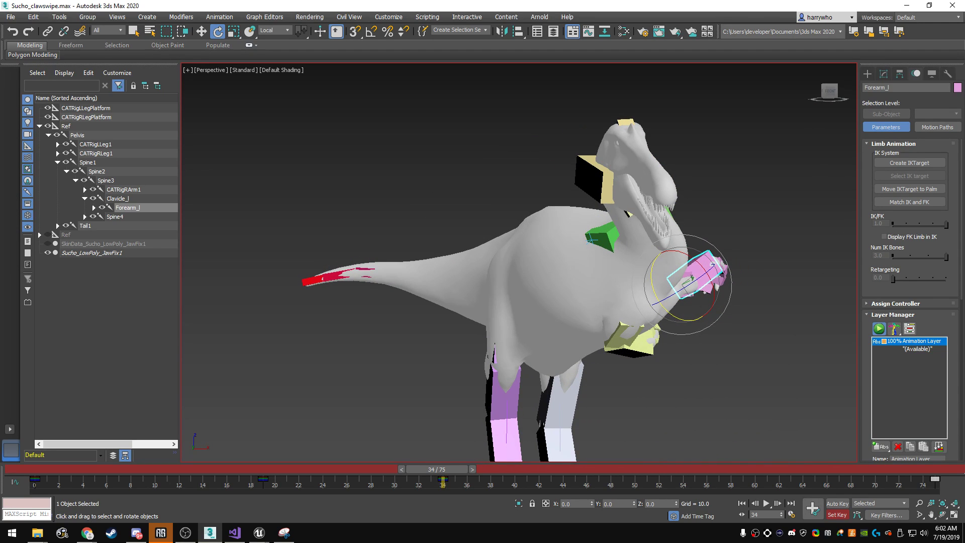
drag(436, 469, 608, 469)
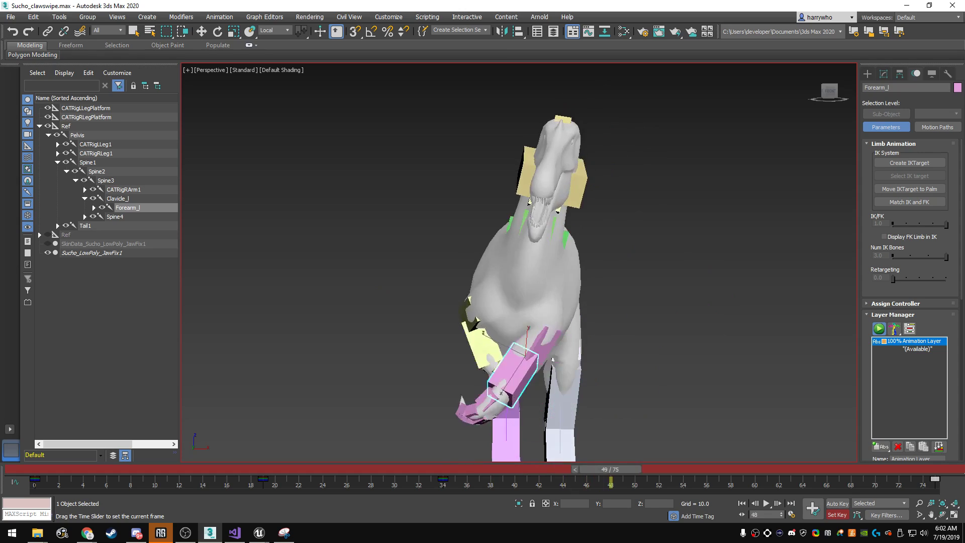
- Refine the forearm rotation between frames 37 and 58, then select its child Hand_l
alt+middle_drag(502, 251, 532, 216)
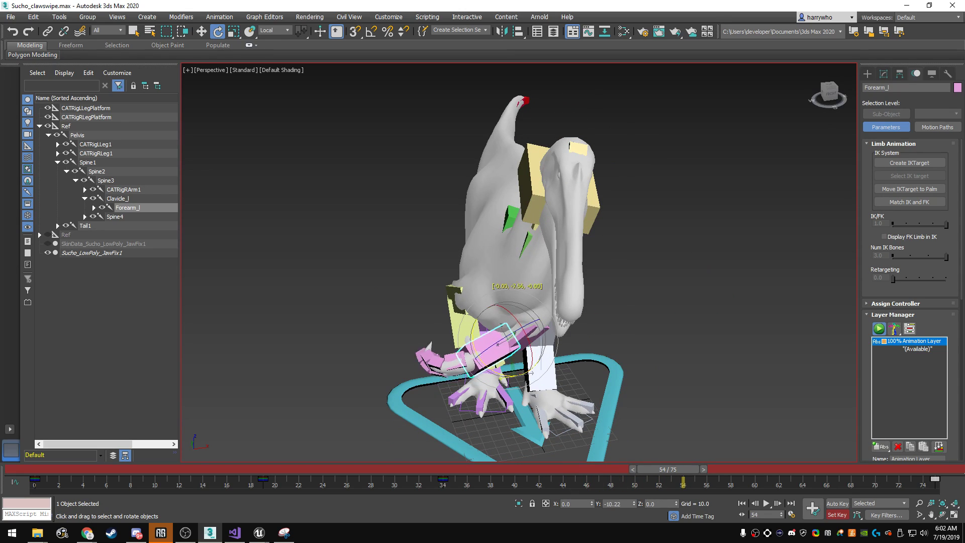
mouse_move(530, 372)
alt+middle_down()
mouse_move(510, 333)
mouse_move(488, 317)
mouse_move(505, 321)
alt+middle_up()
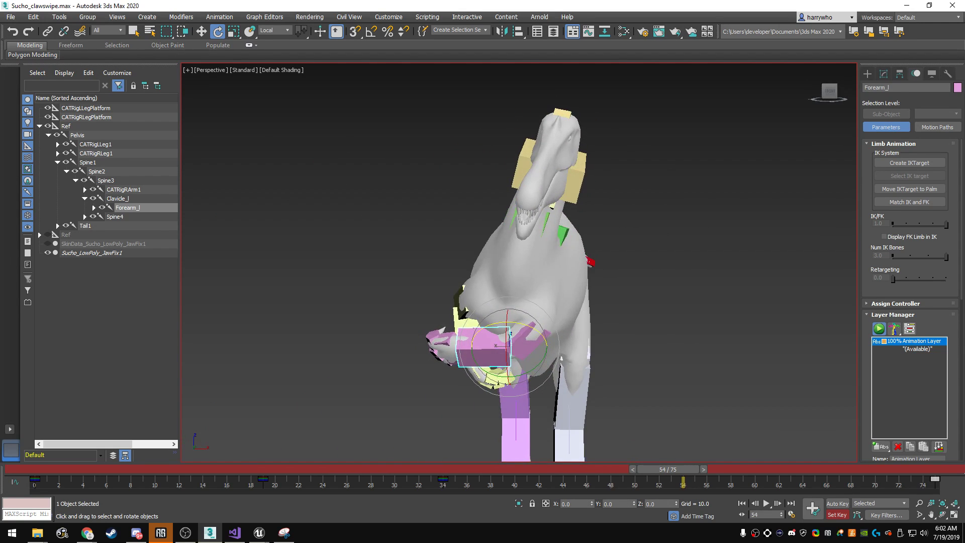
drag(667, 469, 471, 469)
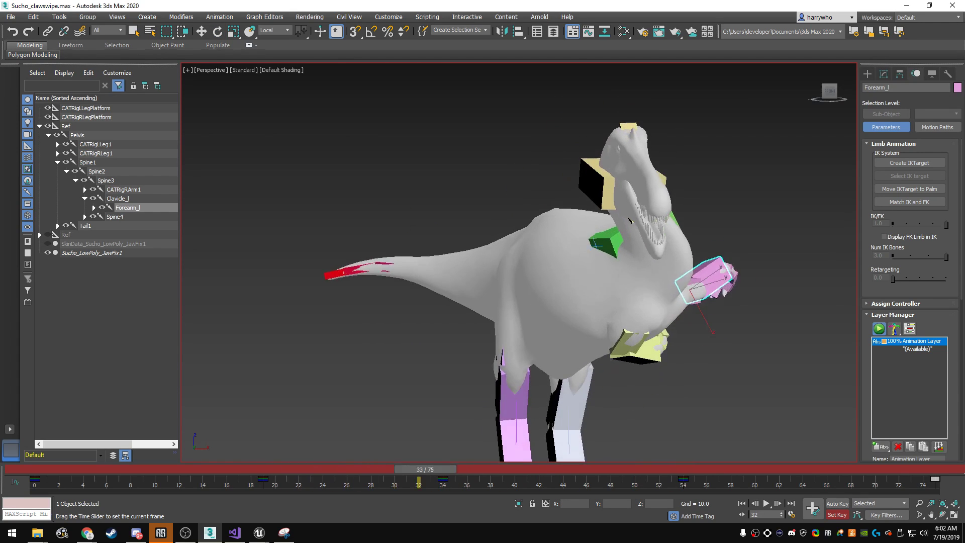
drag(472, 468, 730, 468)
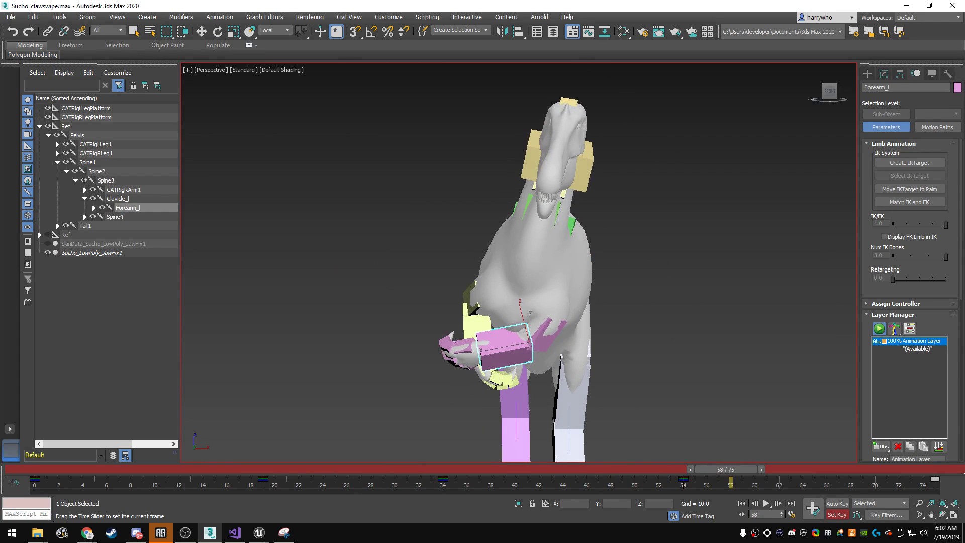
key(e)
key(Page_Down)
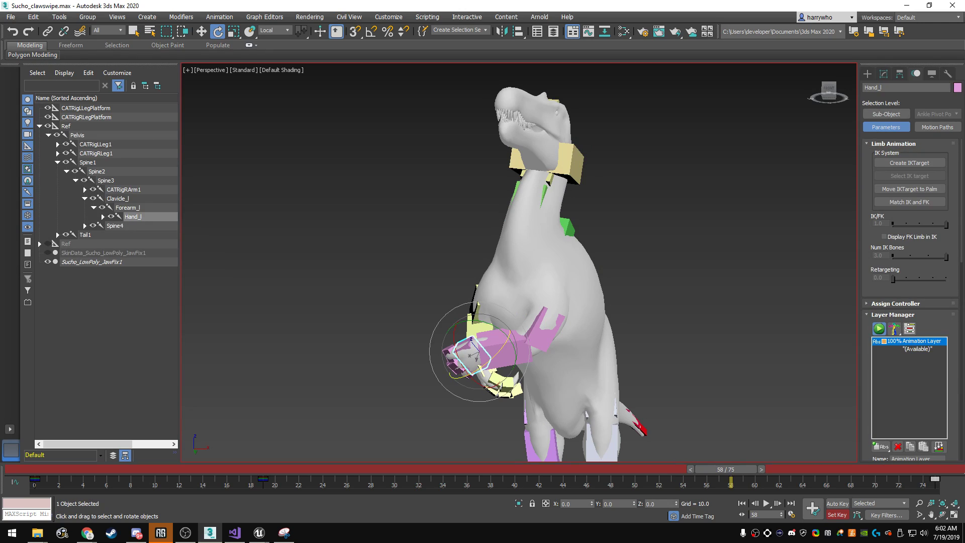
- Pose Hand_l at frame 33 at the start of the claw swipe
drag(730, 469, 447, 469)
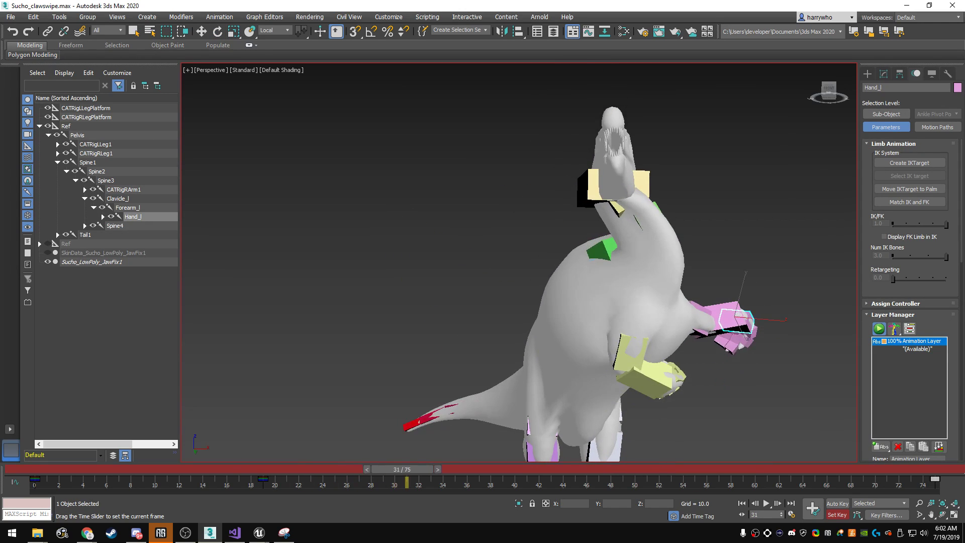
alt+middle_drag(518, 262, 591, 259)
drag(447, 469, 424, 468)
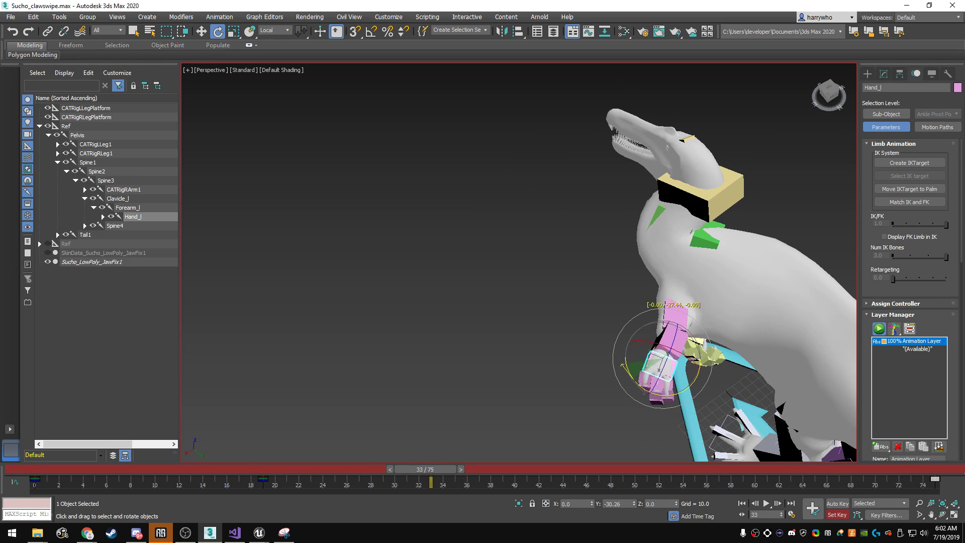
alt+middle_drag(591, 259, 650, 261)
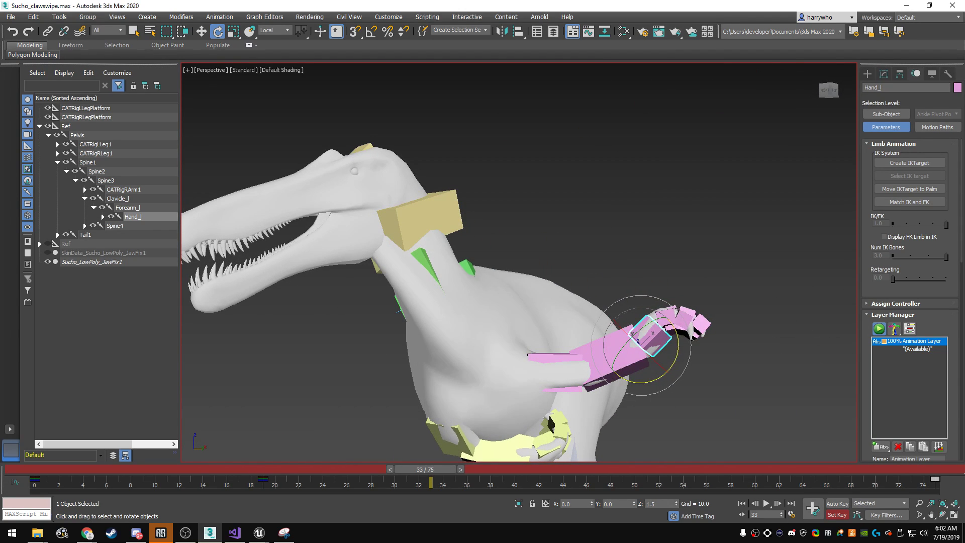
drag(425, 468, 682, 468)
- Rotate the left hand at frames 52–54, replay the swipe, then select Clavicle_l
key(e)
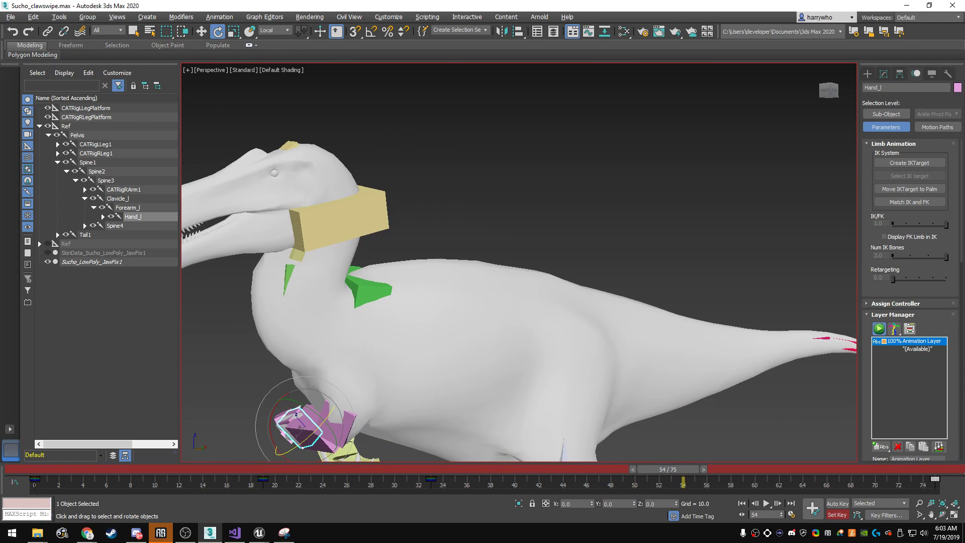
alt+middle_drag(648, 261, 562, 221)
key(comma)
key(comma)
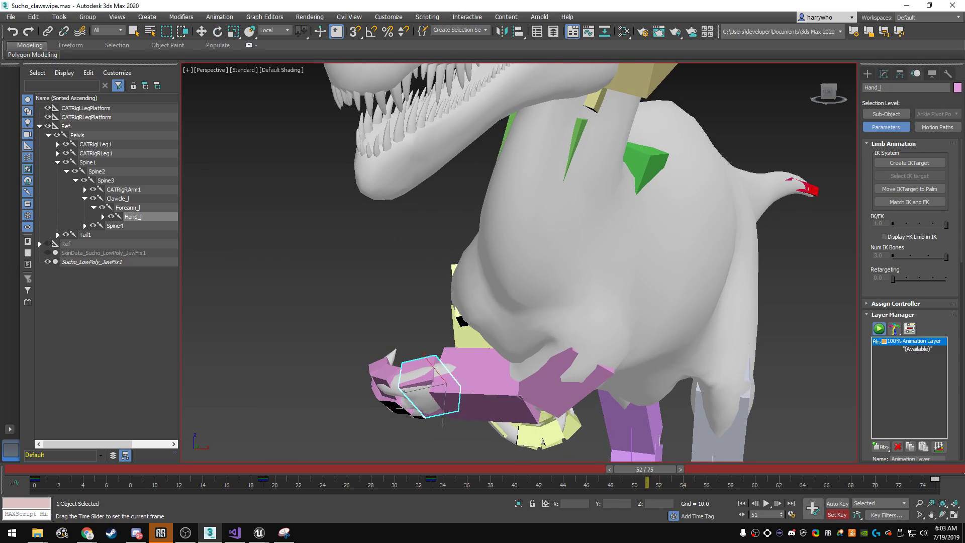
alt+middle_drag(517, 261, 467, 262)
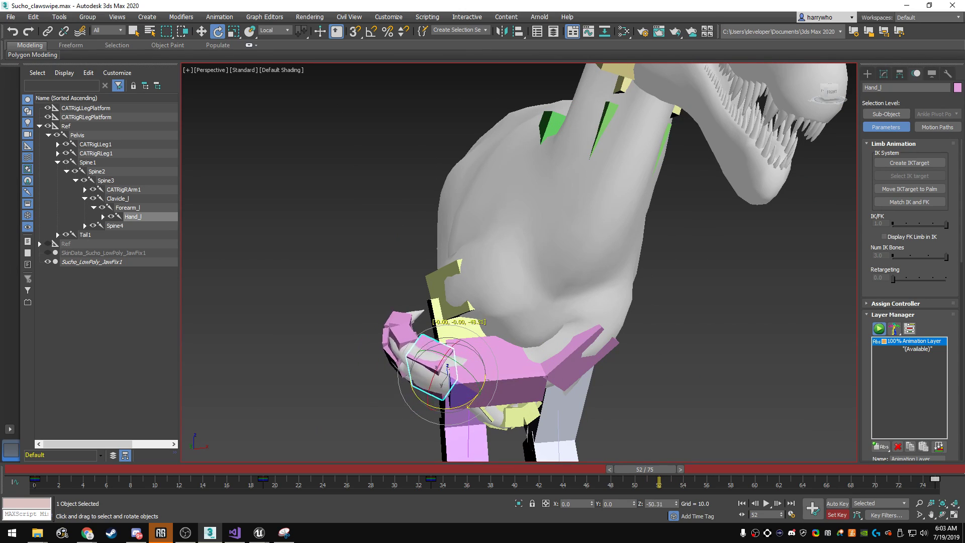
alt+middle_drag(467, 261, 397, 211)
key(slash)
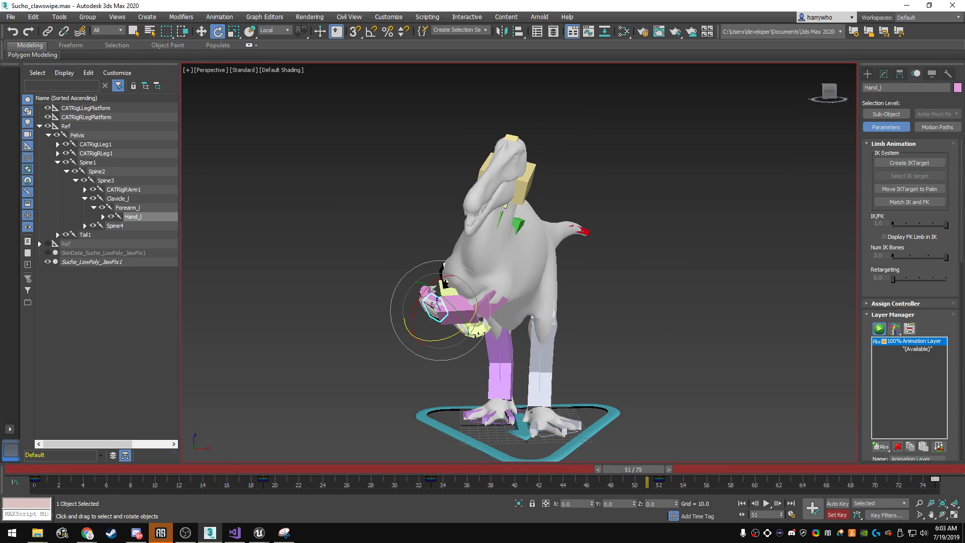
key(Page_Up)
key(Page_Up)
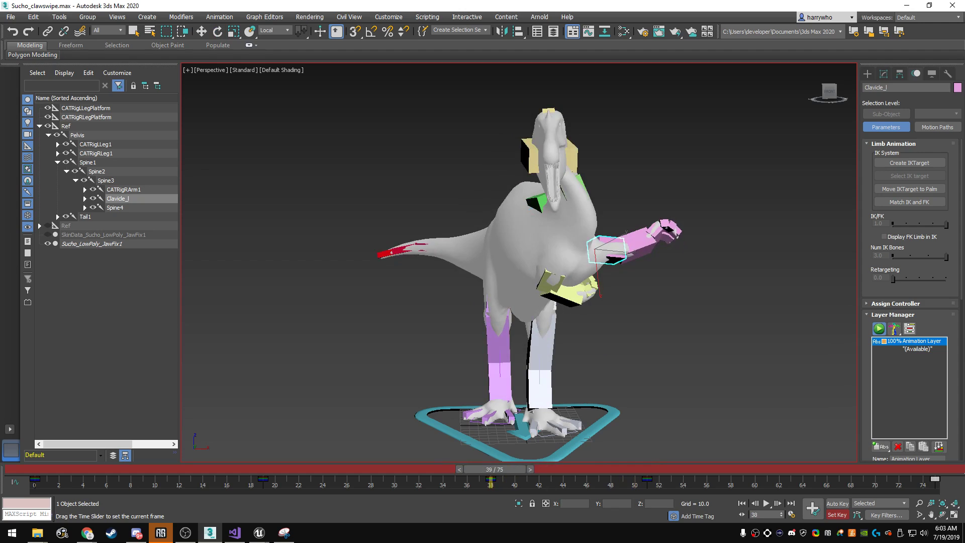
key(e)
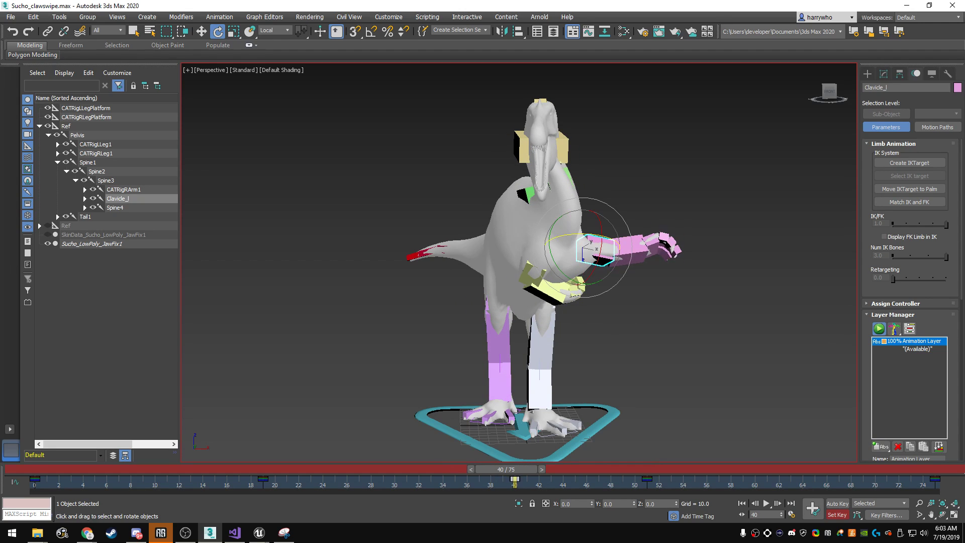
drag(506, 469, 459, 469)
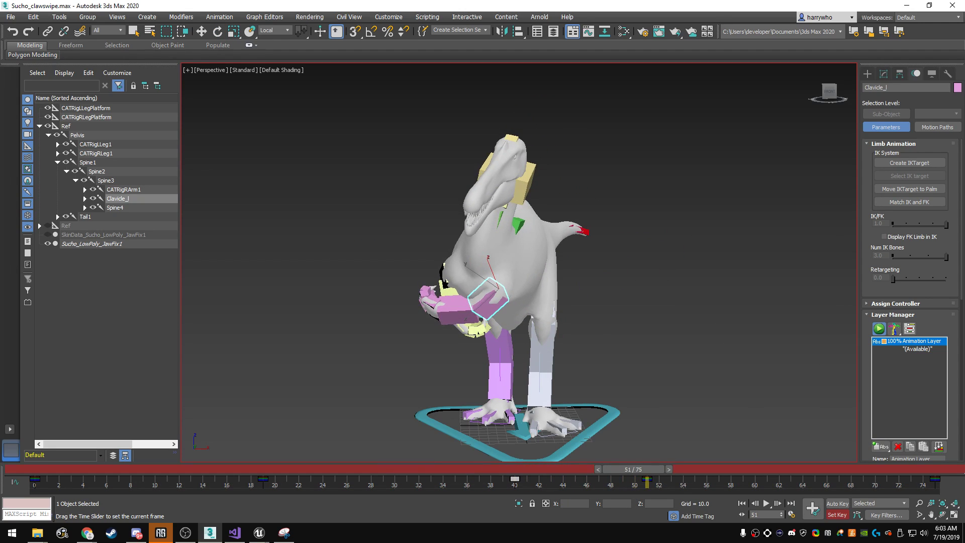
key(ctrl+d)
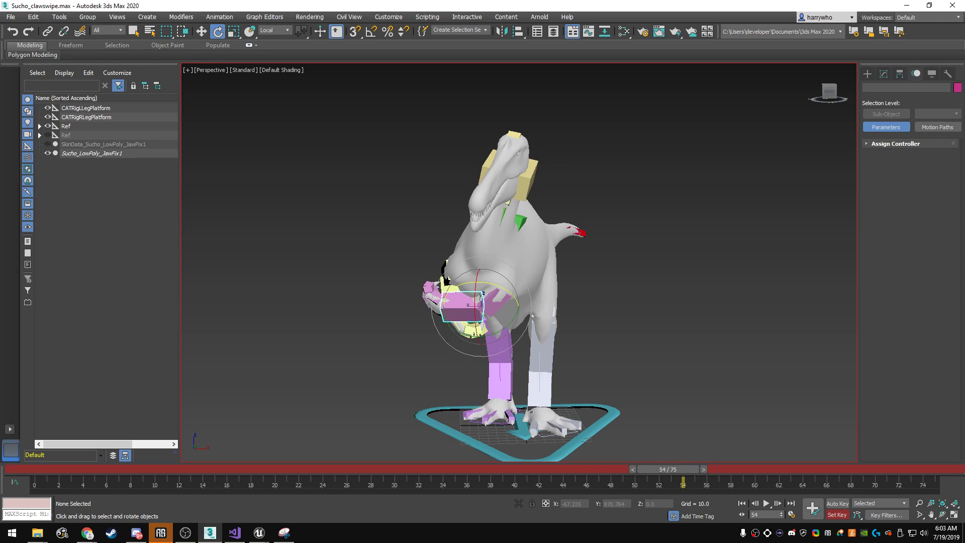
click(500, 331)
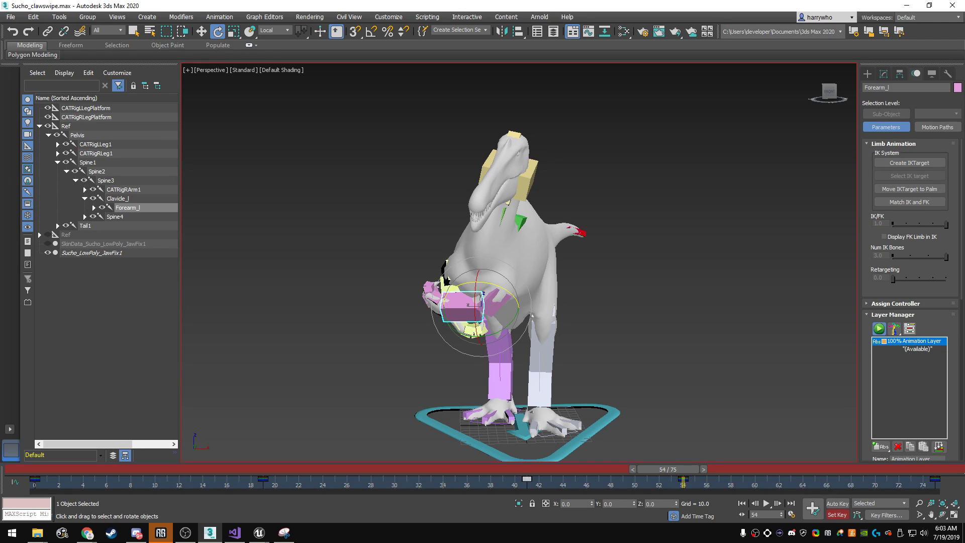
key(slash)
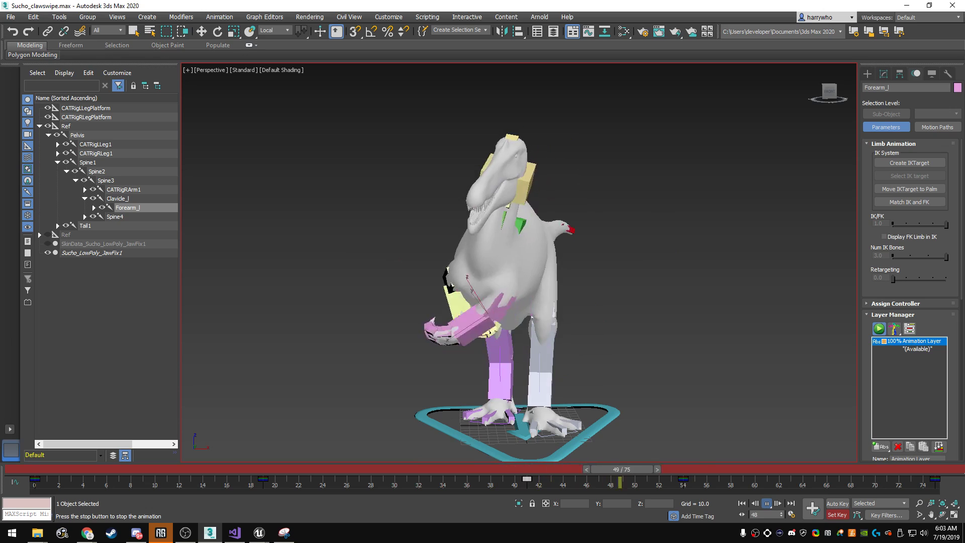
alt+middle_drag(518, 261, 618, 262)
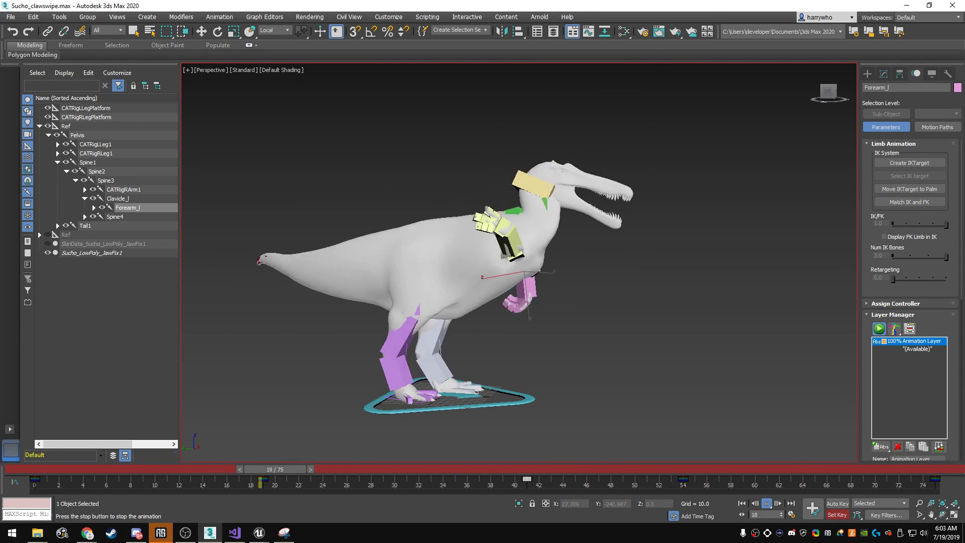
alt+middle_drag(491, 311, 593, 312)
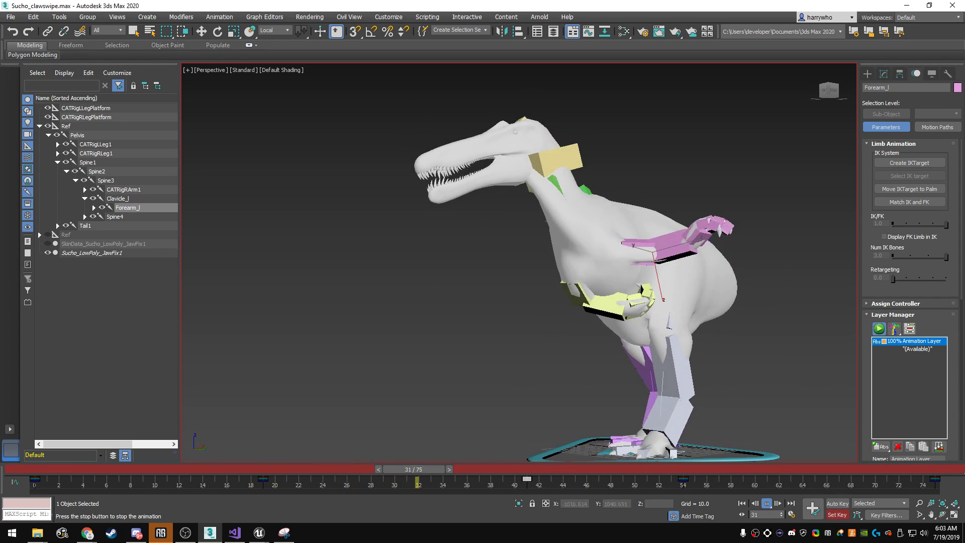
scroll(517, 261, up, 3)
key(e)
scroll(518, 326, up, 5)
scroll(352, 301, up, 3)
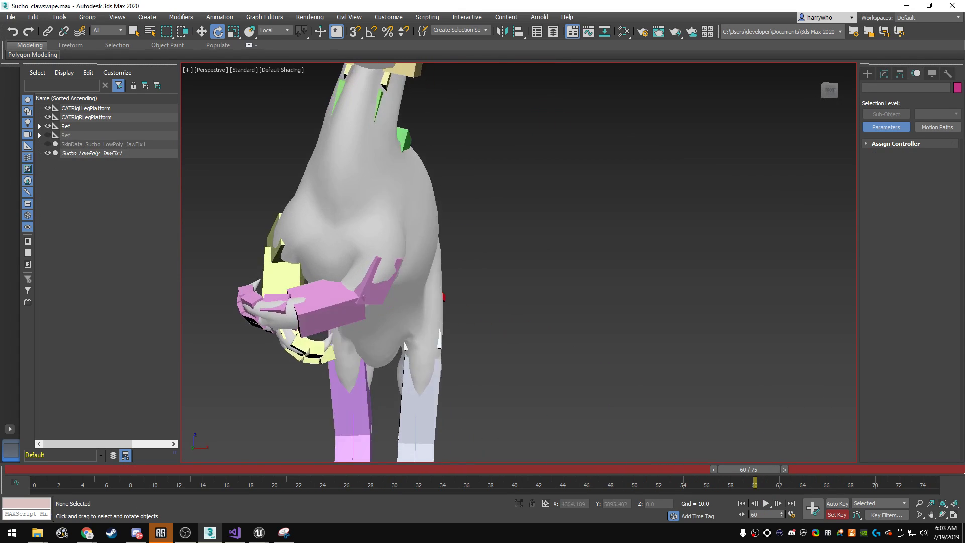
scroll(517, 261, down, 5)
mouse_move(517, 261)
alt+middle_down()
mouse_move(568, 262)
mouse_move(567, 236)
alt+middle_up()
scroll(518, 261, up, 5)
alt+middle_drag(517, 261, 543, 271)
scroll(518, 261, down, 3)
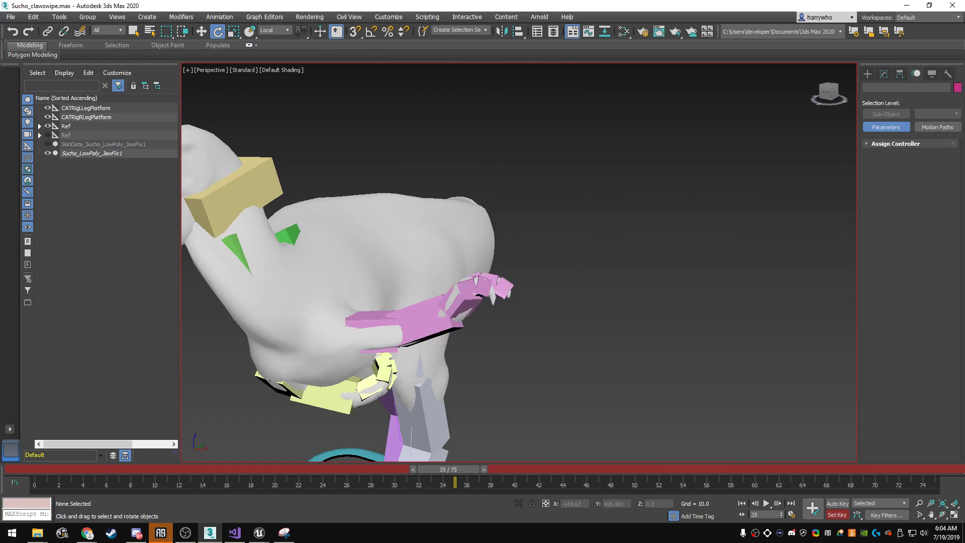
- Select the CATRigLArmDigit finger bones of the left hand
click(468, 287)
alt+middle_drag(468, 287, 468, 326)
scroll(469, 326, up, 3)
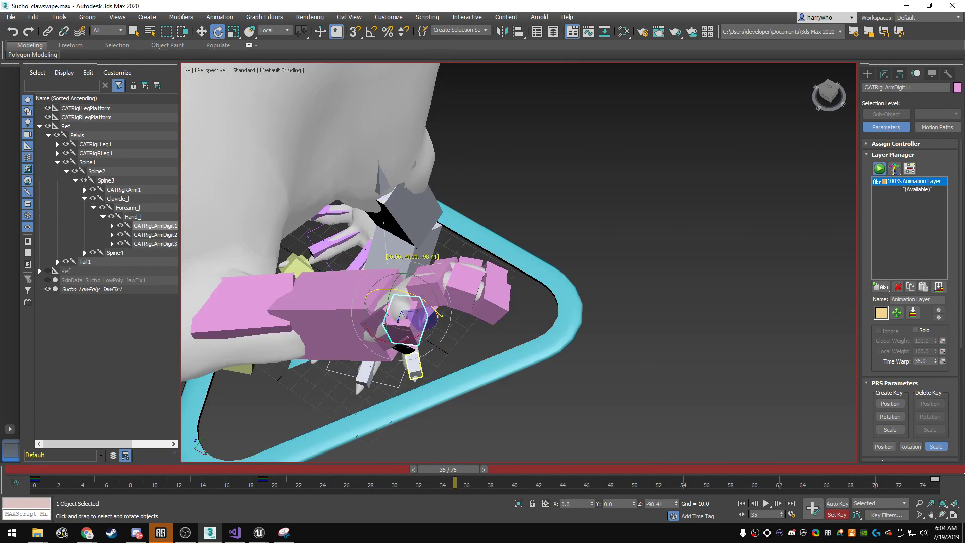
alt+middle_drag(417, 311, 437, 296)
double_click(503, 266)
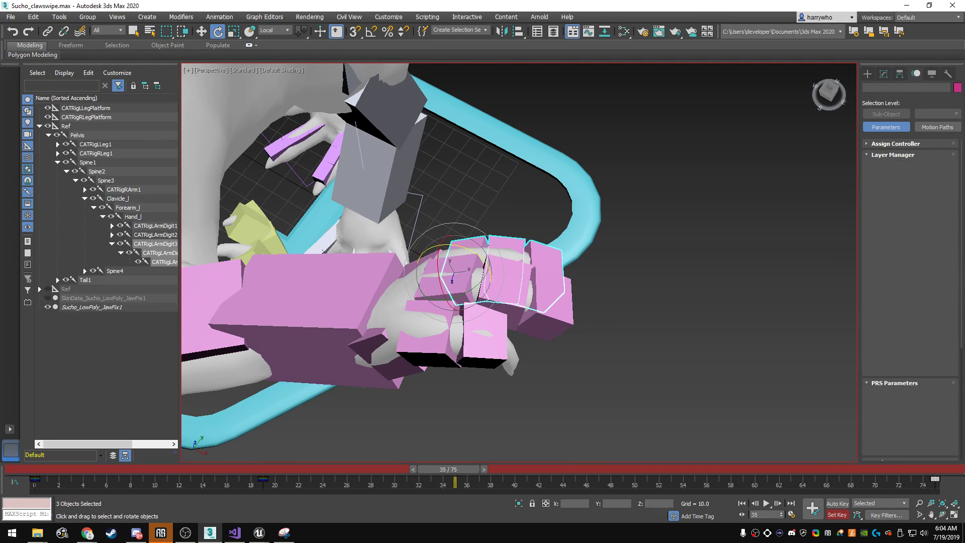
ctrl+click(427, 337)
ctrl+click(483, 336)
ctrl+click(547, 307)
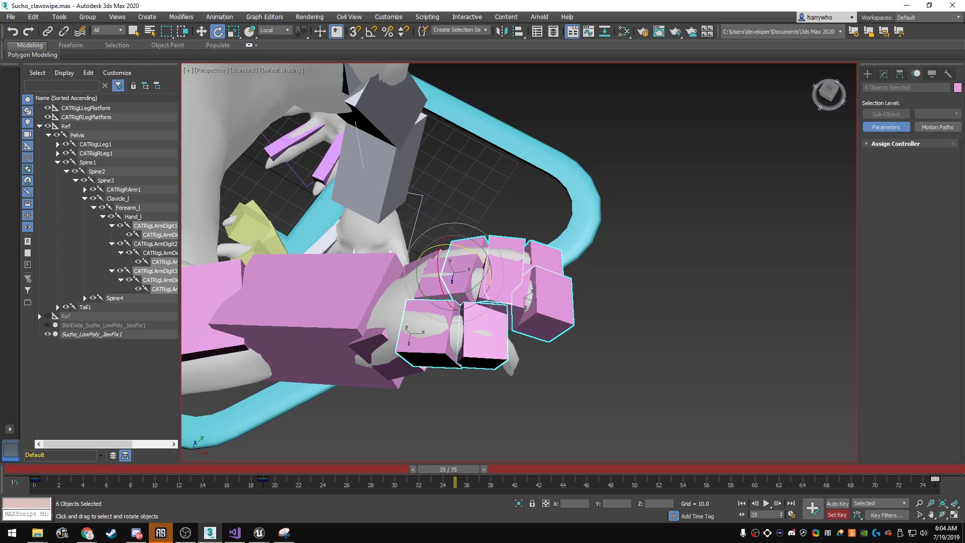
alt+middle_drag(502, 301, 527, 282)
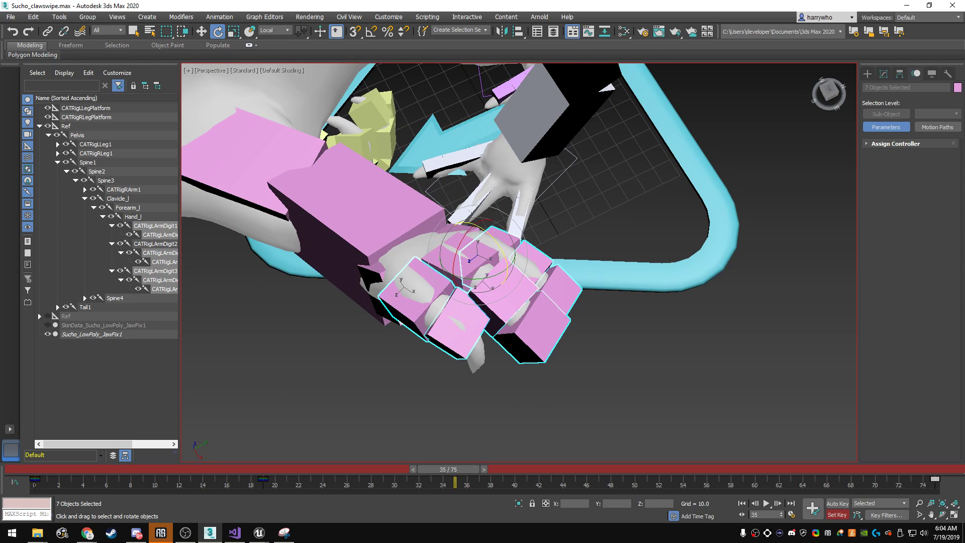
scroll(467, 272, down, 5)
alt+middle_drag(467, 271, 513, 257)
- At frame 55, rotate the finger bones about Z by -30.46 and replay the swipe
mouse_move(436, 469)
mouse_down()
mouse_move(329, 469)
mouse_move(459, 468)
mouse_up()
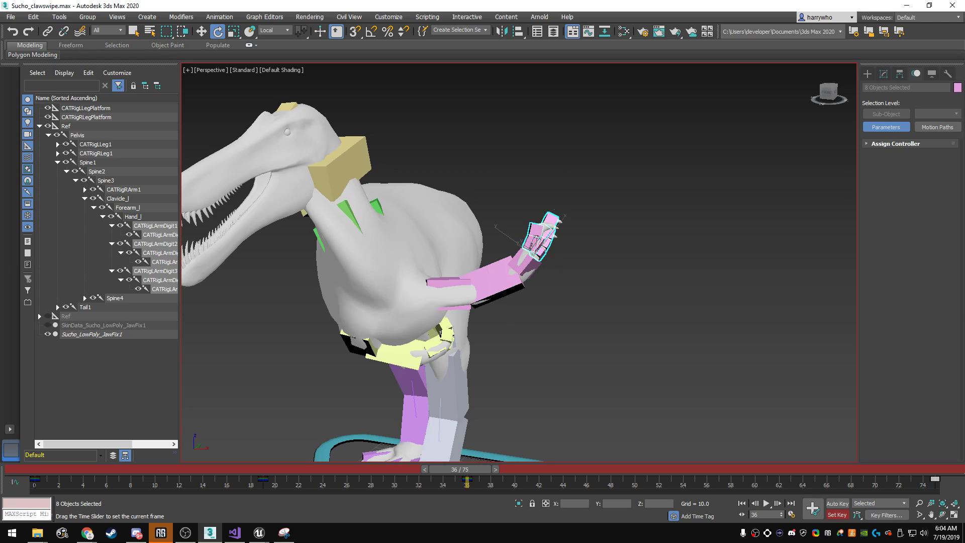
drag(459, 469, 680, 469)
key(e)
alt+middle_drag(503, 302, 352, 302)
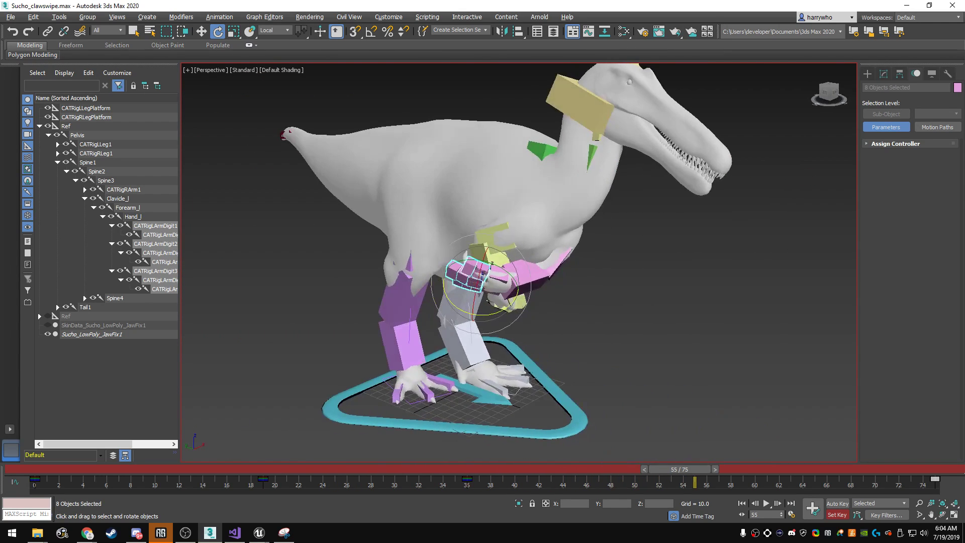
scroll(478, 281, up, 5)
mouse_move(477, 282)
alt+middle_down()
mouse_move(477, 226)
mouse_move(452, 201)
alt+middle_up()
drag(480, 341, 451, 375)
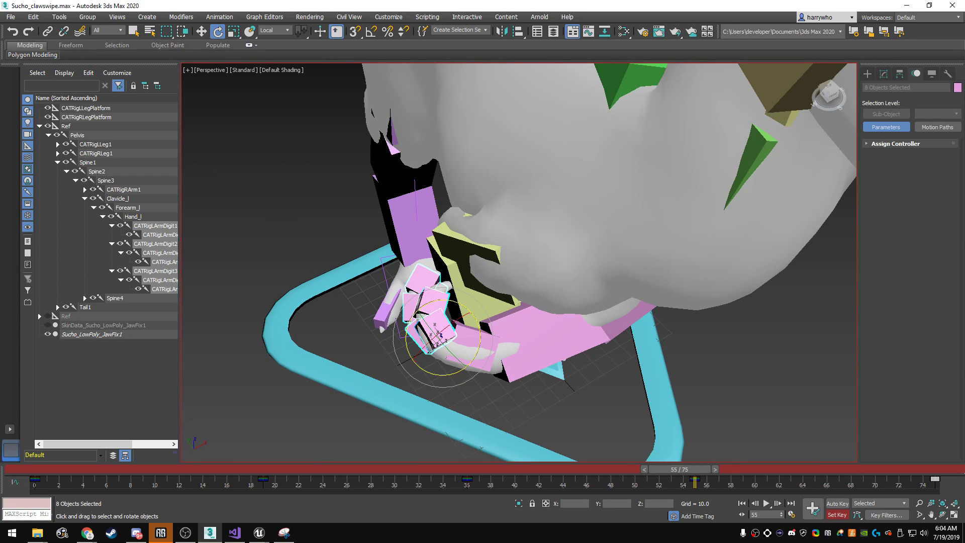
mouse_move(517, 262)
alt+middle_down()
mouse_move(518, 180)
mouse_move(528, 171)
alt+middle_up()
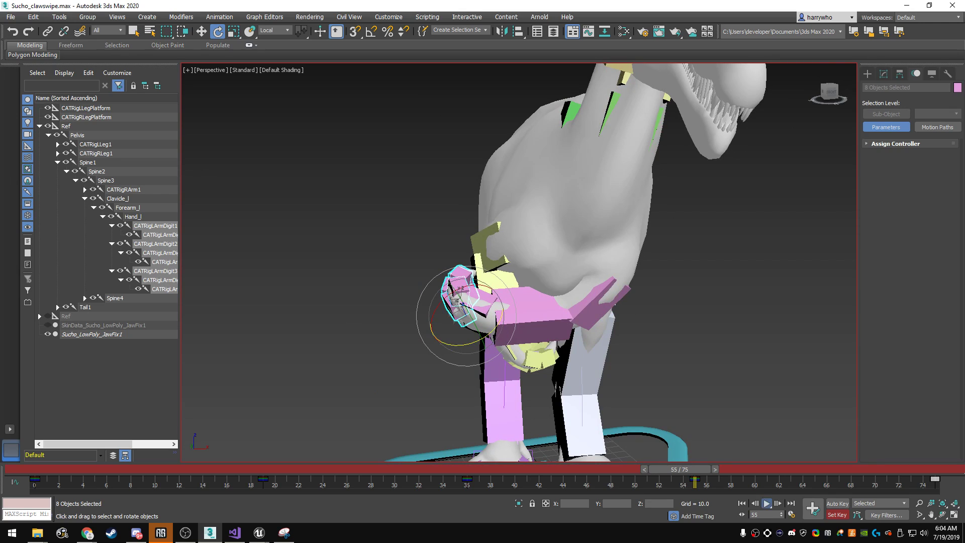
key(/)
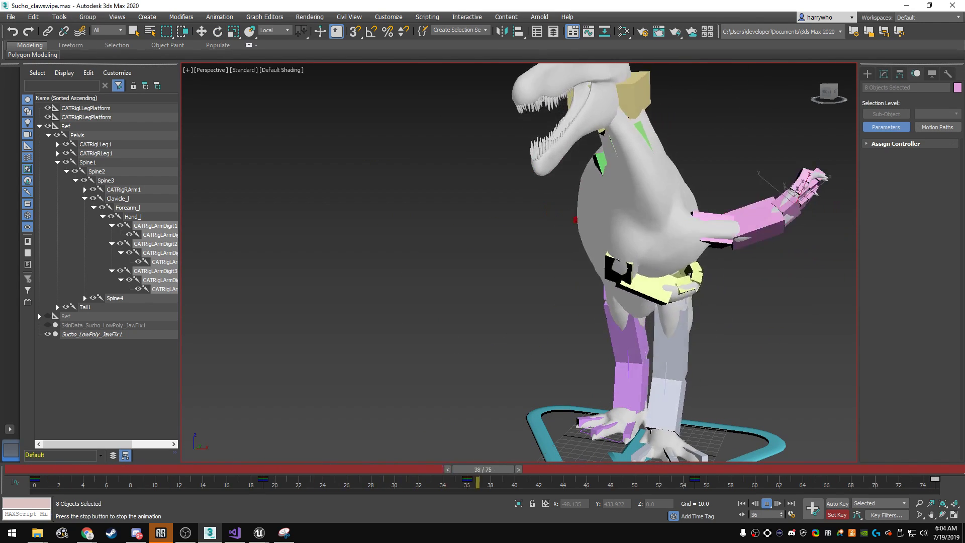
scroll(301, 291, down, 3)
scroll(301, 292, down, 2)
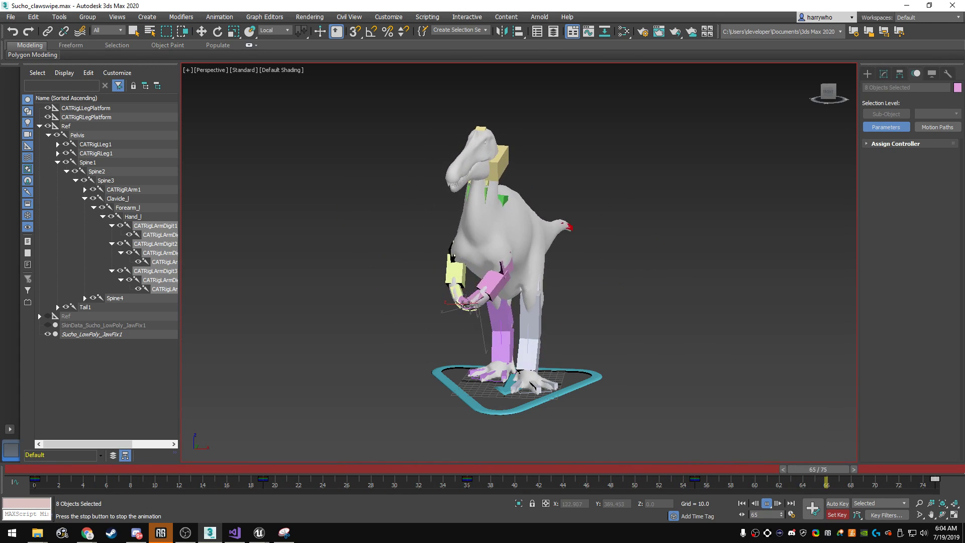
alt+middle_drag(518, 261, 442, 261)
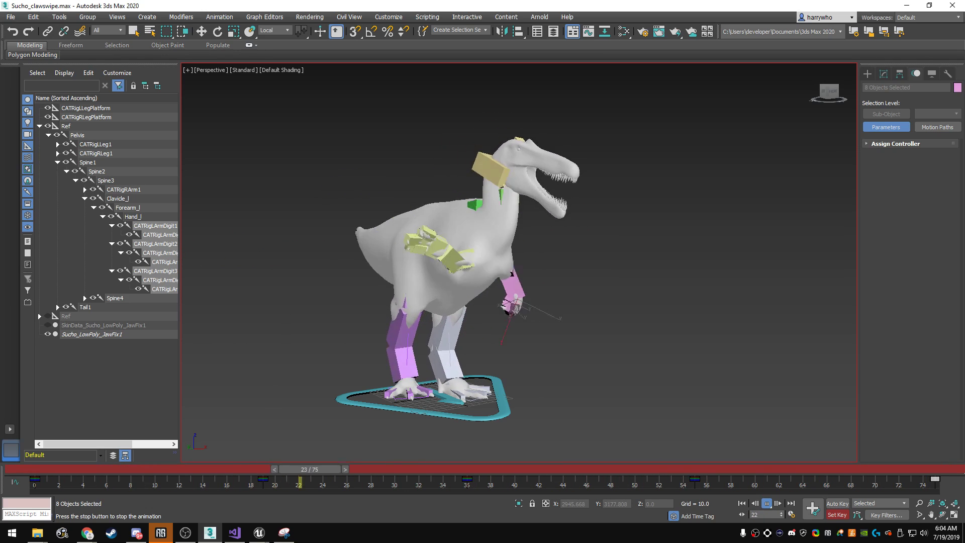
scroll(538, 252, up, 3)
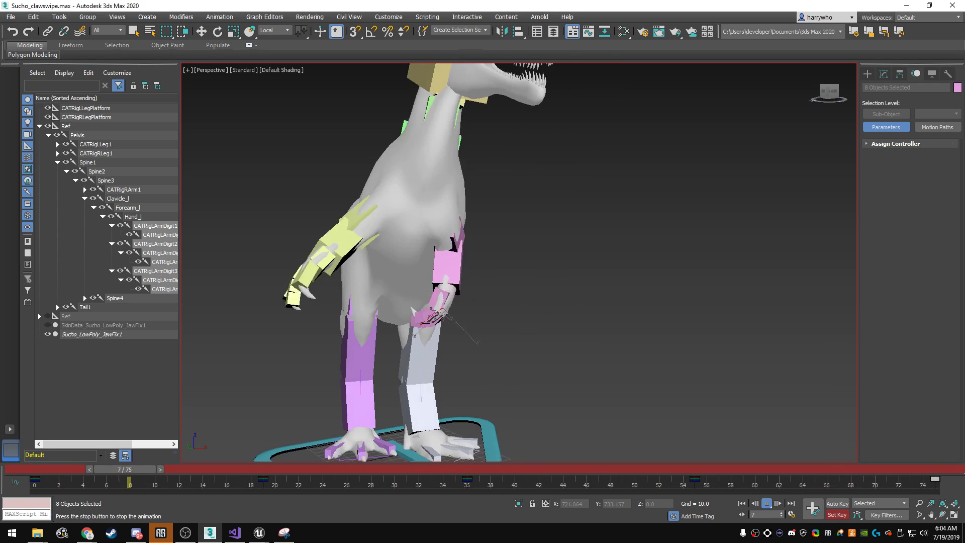
alt+middle_drag(517, 251, 382, 252)
scroll(517, 251, down, 3)
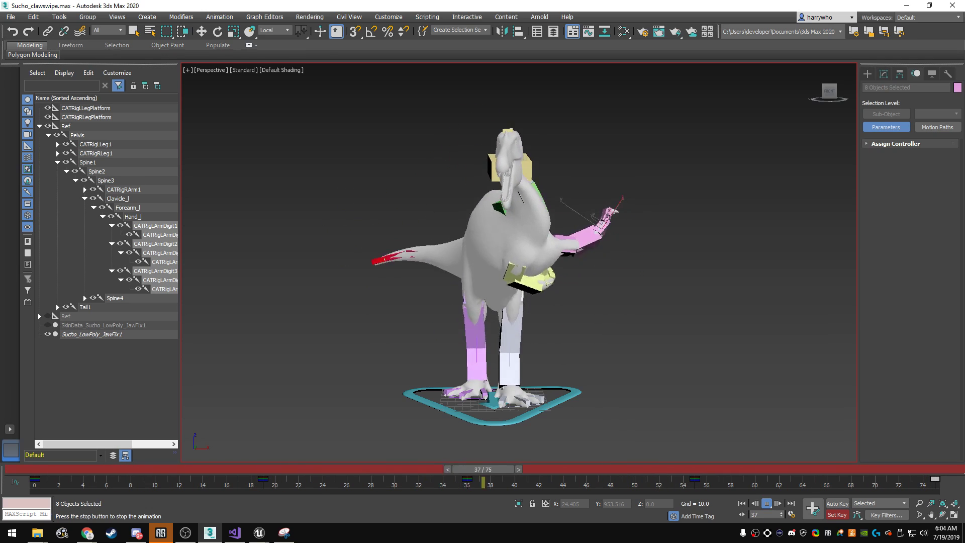
alt+middle_drag(518, 252, 381, 251)
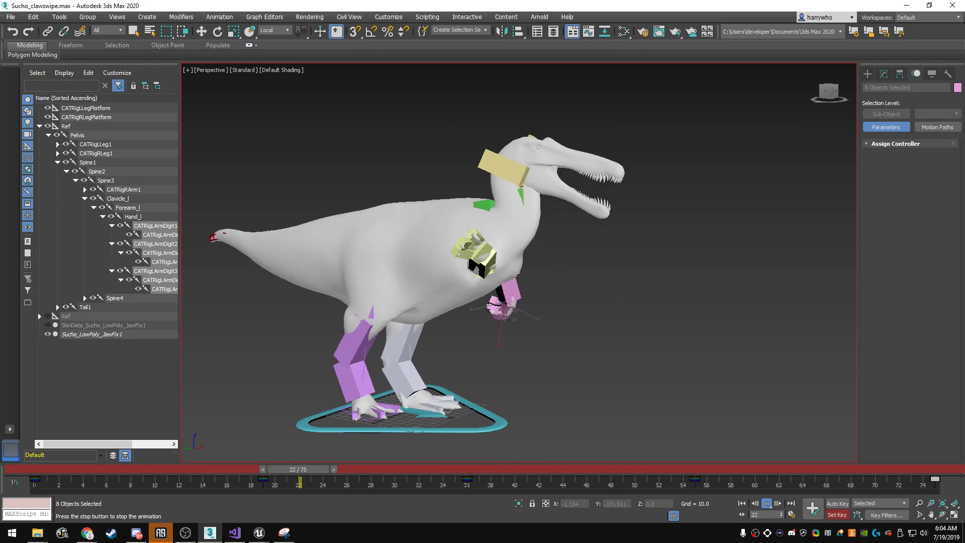
- Change Time Configuration Playback Speed from 1/2x to 1x and replay the claw swipe
key(e)
key(slash)
click(791, 514)
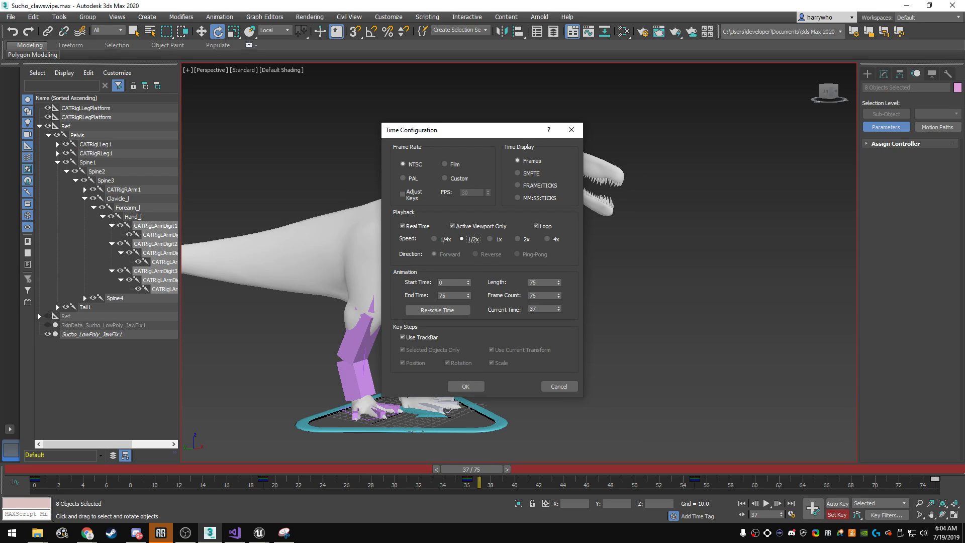
key(Escape)
key(slash)
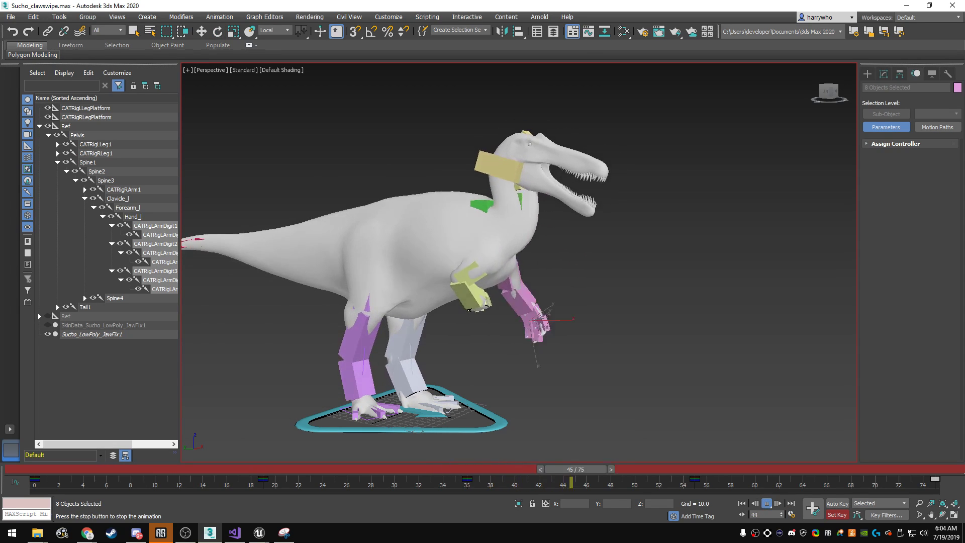
key(slash)
key(e)
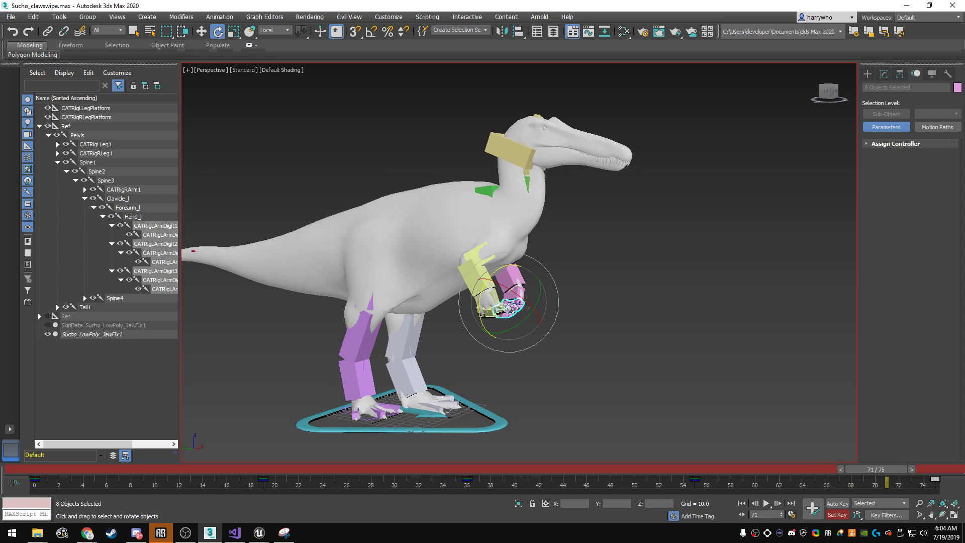
click(791, 514)
click(465, 386)
key(slash)
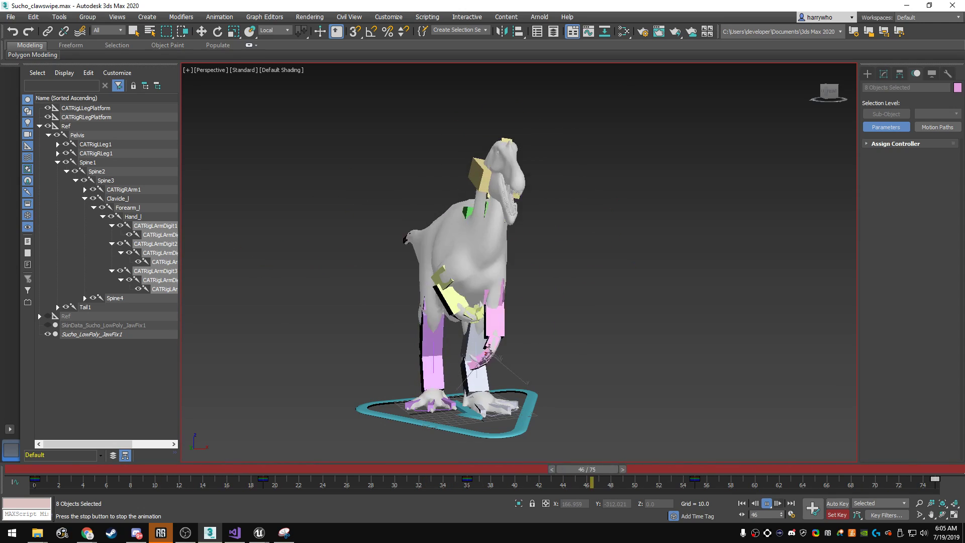
click(791, 514)
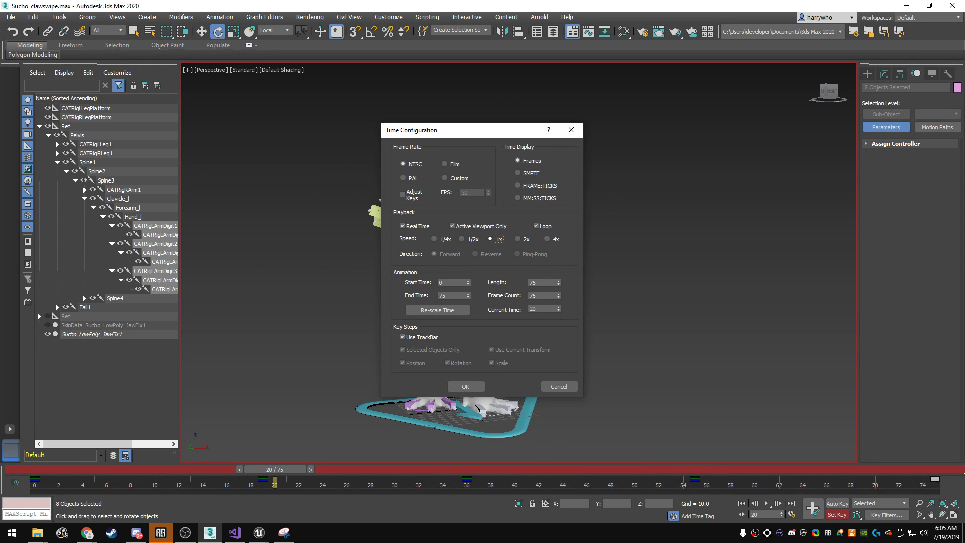
key(Return)
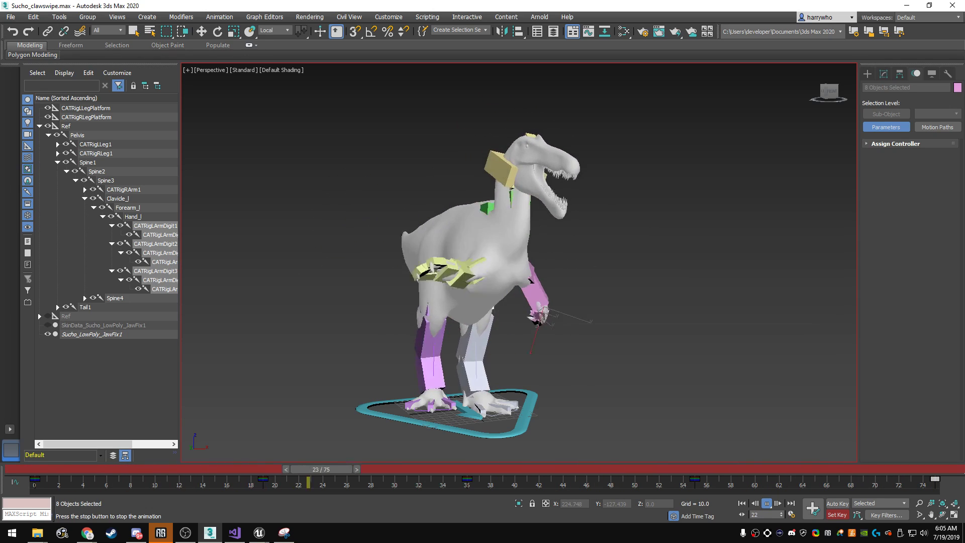
alt+middle_drag(517, 261, 552, 261)
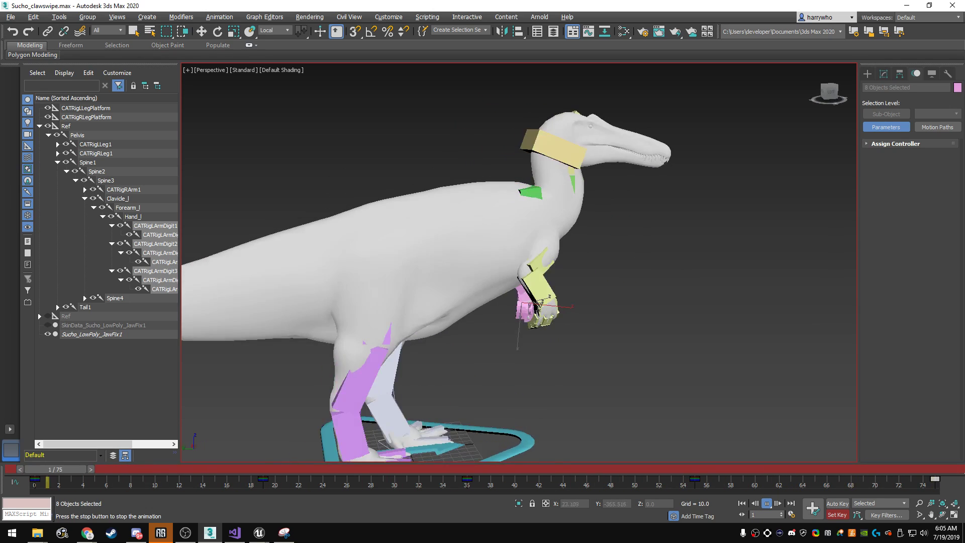
- Watch the looping claw swipe from back, front and side views, then switch to Select and Rotate
alt+middle_drag(518, 261, 517, 236)
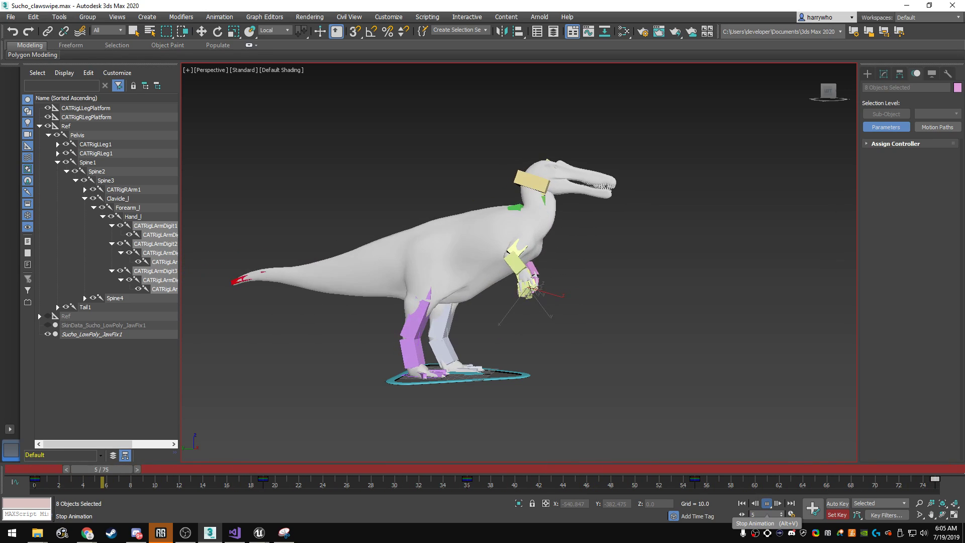
alt+middle_drag(517, 261, 468, 261)
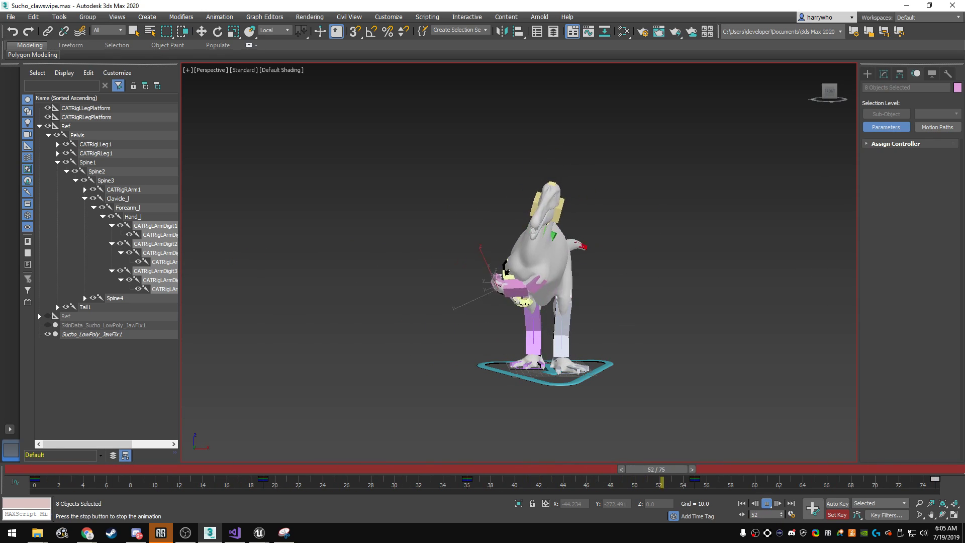
alt+middle_drag(518, 261, 568, 261)
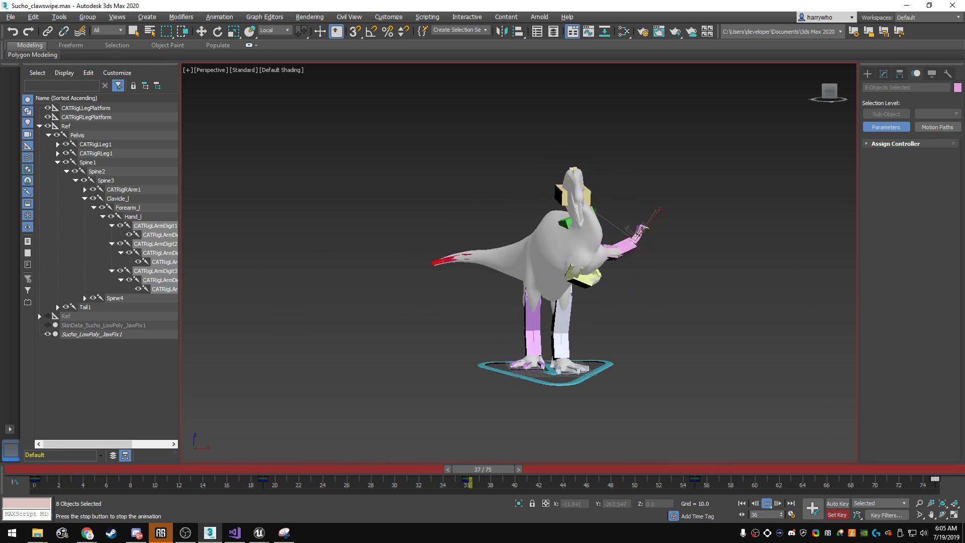
scroll(517, 261, up, 3)
alt+middle_drag(517, 281, 518, 261)
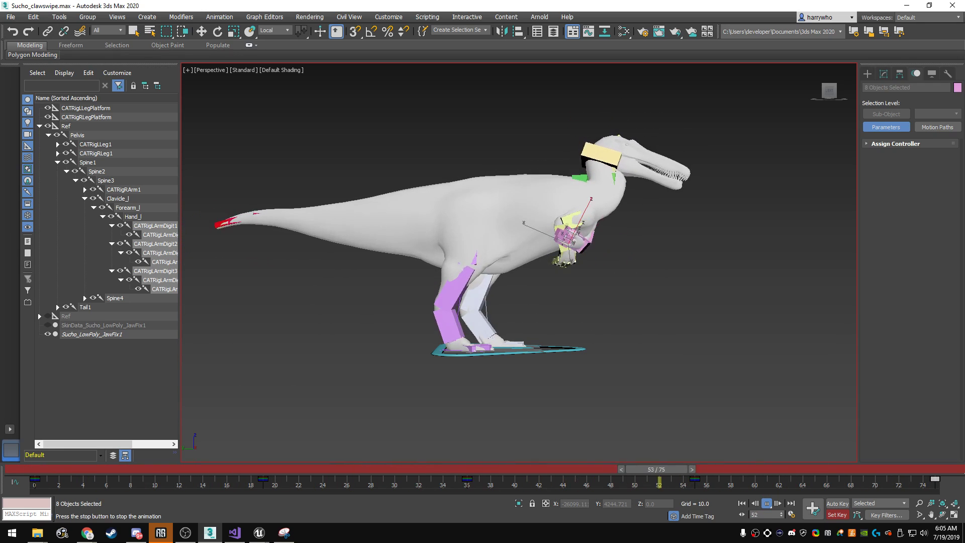
key(e)
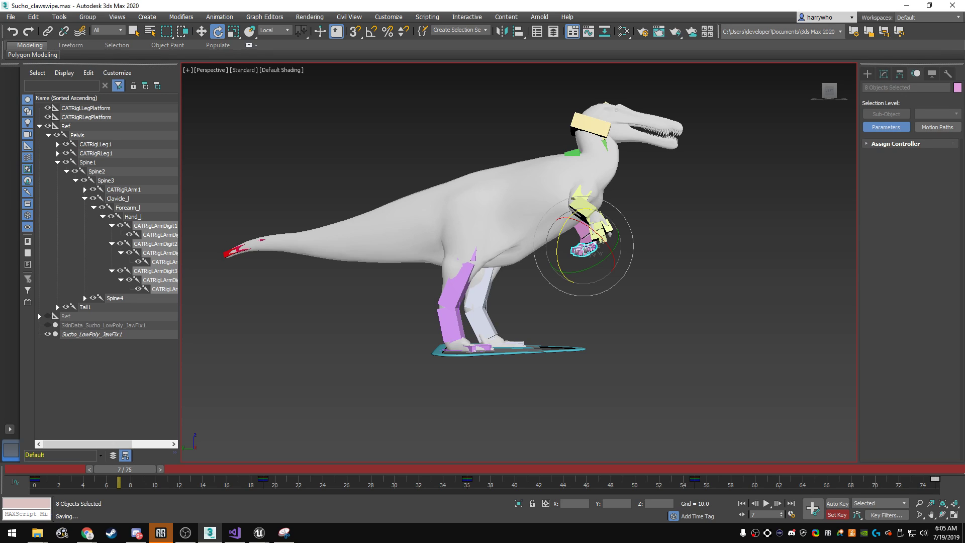
- Select everything and export rig, mesh and animation as AS_ClawSwipe.FBX into the Animations folder
key(ctrl+a)
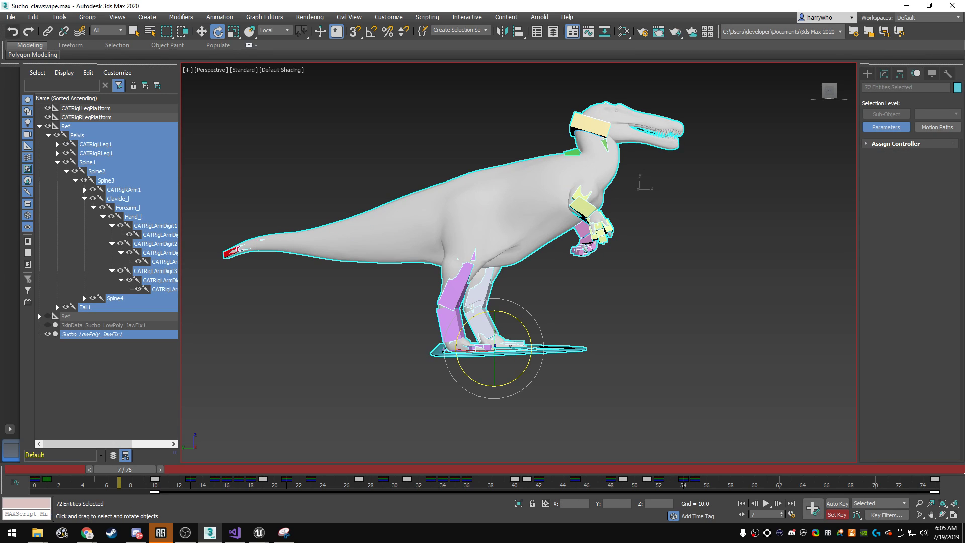
click(11, 17)
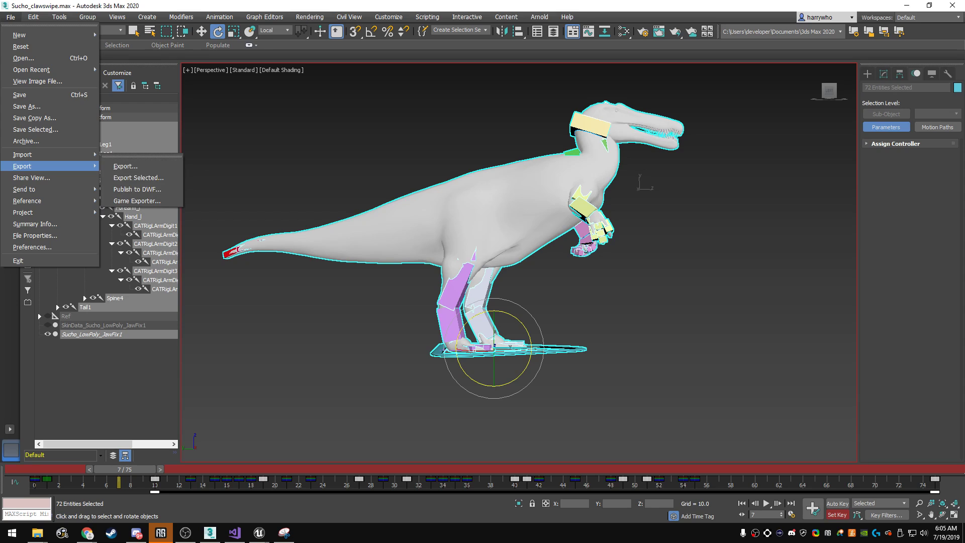
click(138, 177)
click(321, 168)
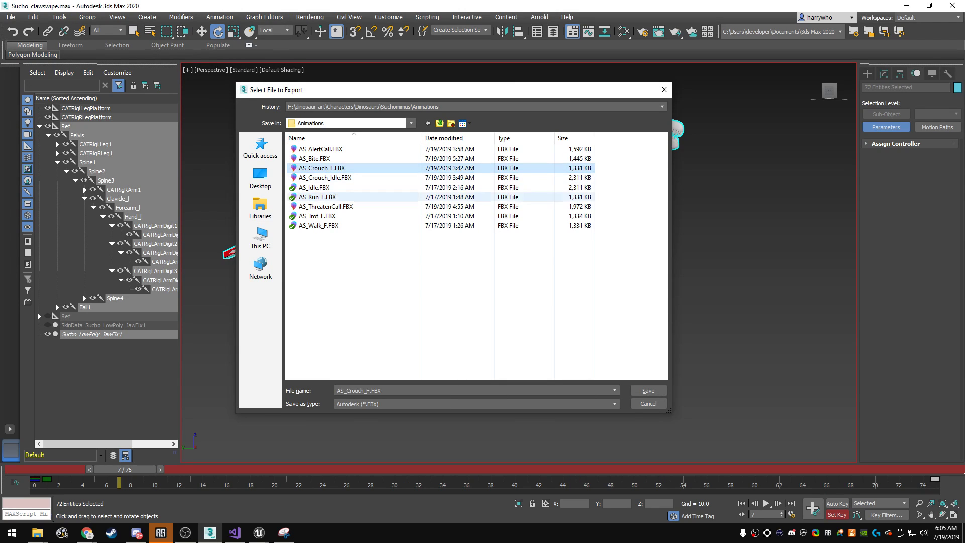
text(AS_C)
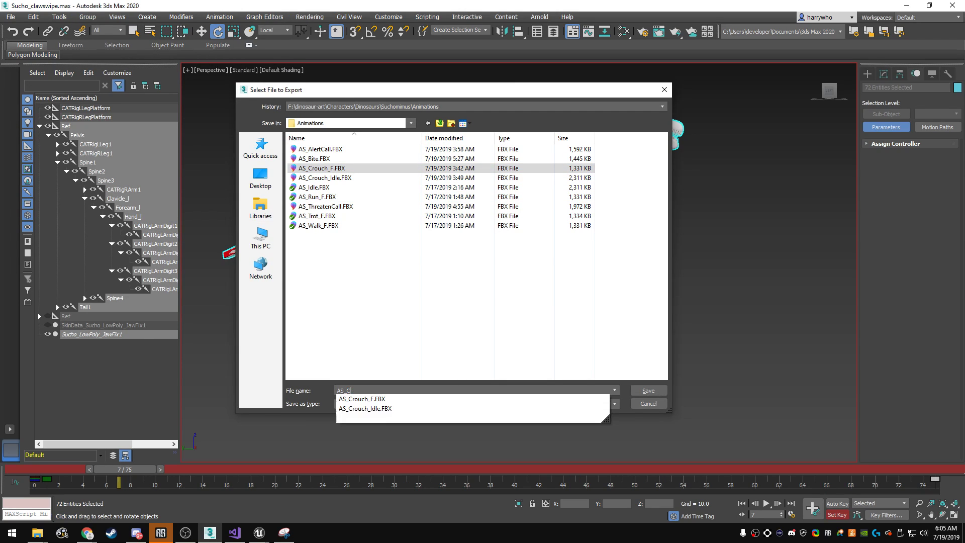
text(lawSwipe)
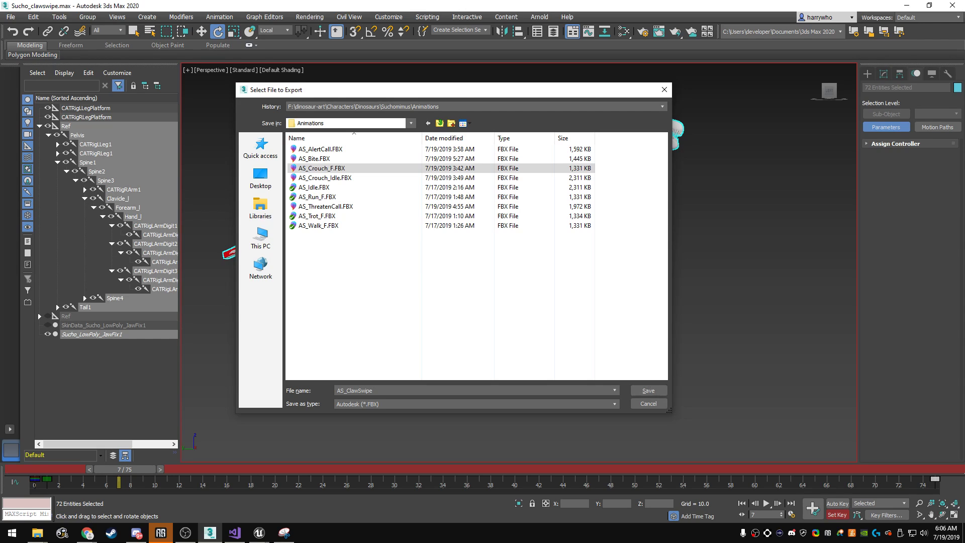
click(648, 391)
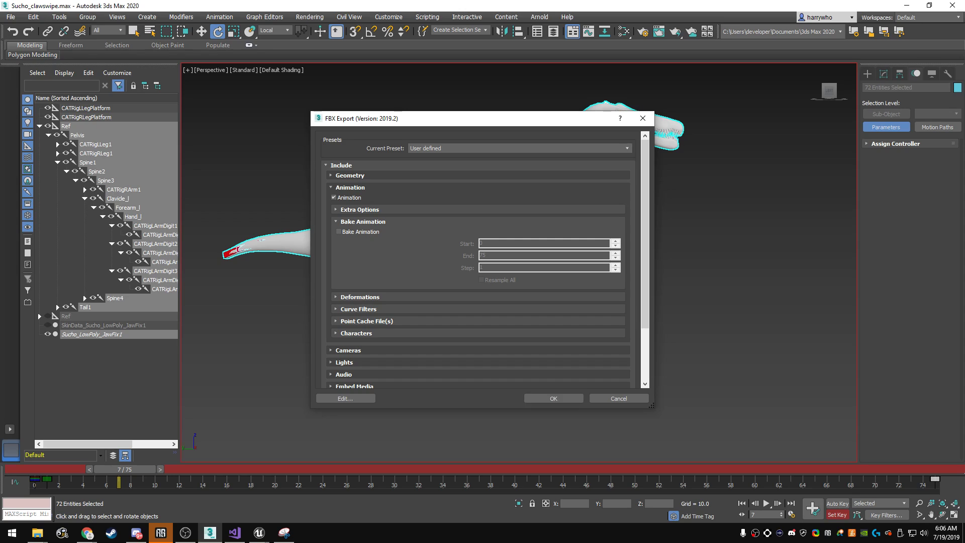
click(553, 398)
click(643, 422)
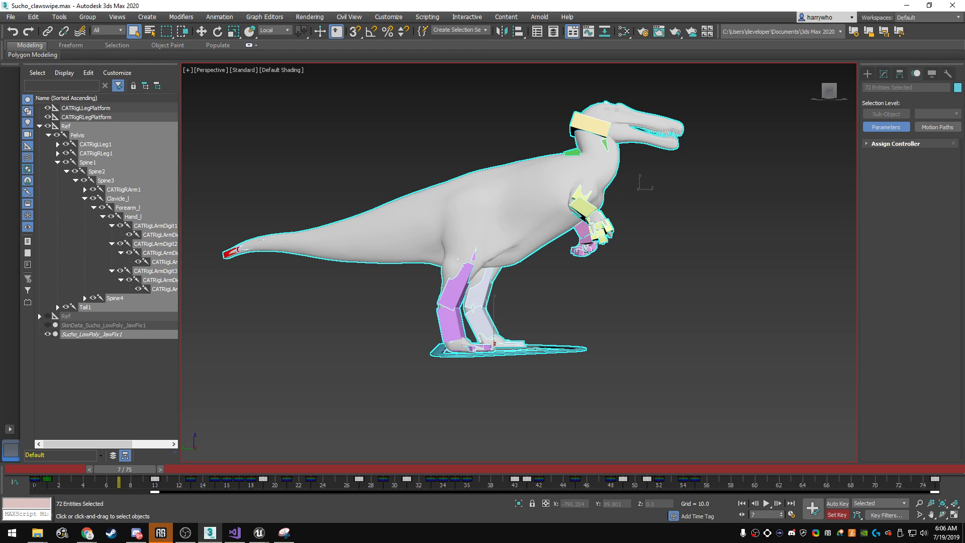
- In Unreal, import the FBX into TestSucho as an animation only, with Import Mesh unchecked
click(201, 495)
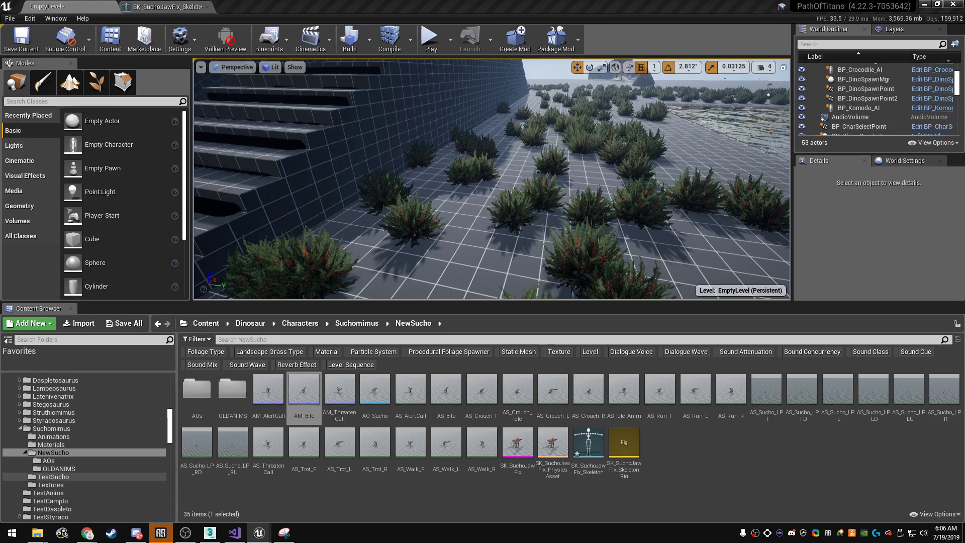
click(52, 476)
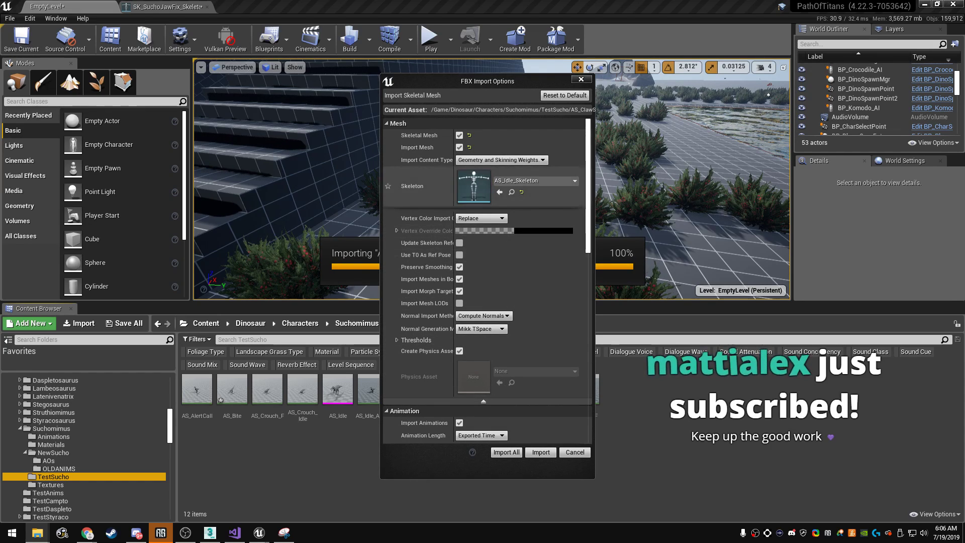
click(459, 135)
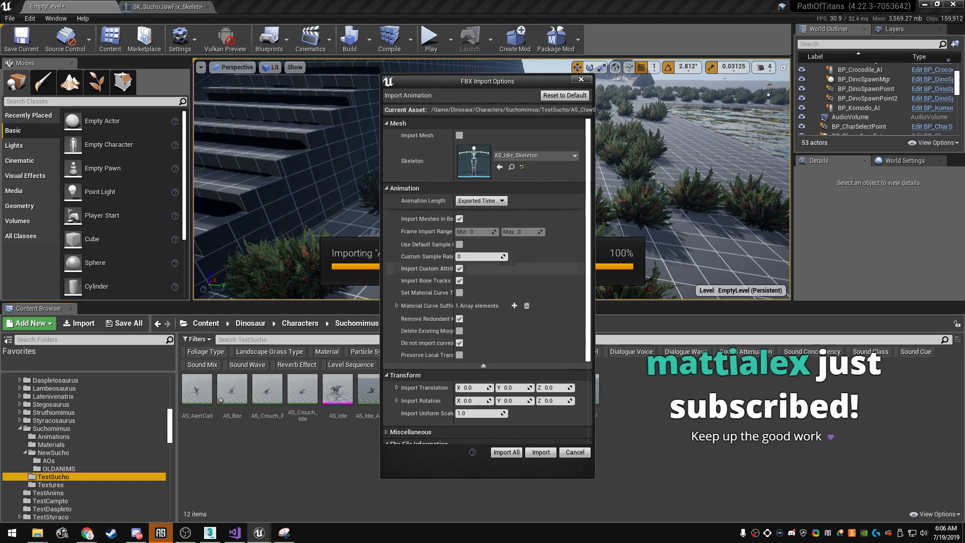
key(Return)
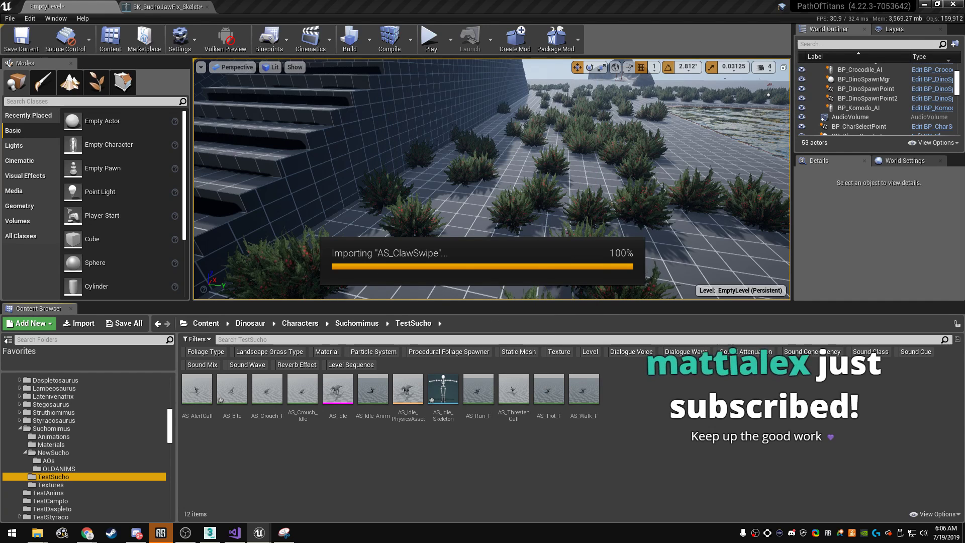
- Select the AS_Bite and AS_ClawSwipe animations and bring up their context menu
right_click(266, 389)
click(232, 389)
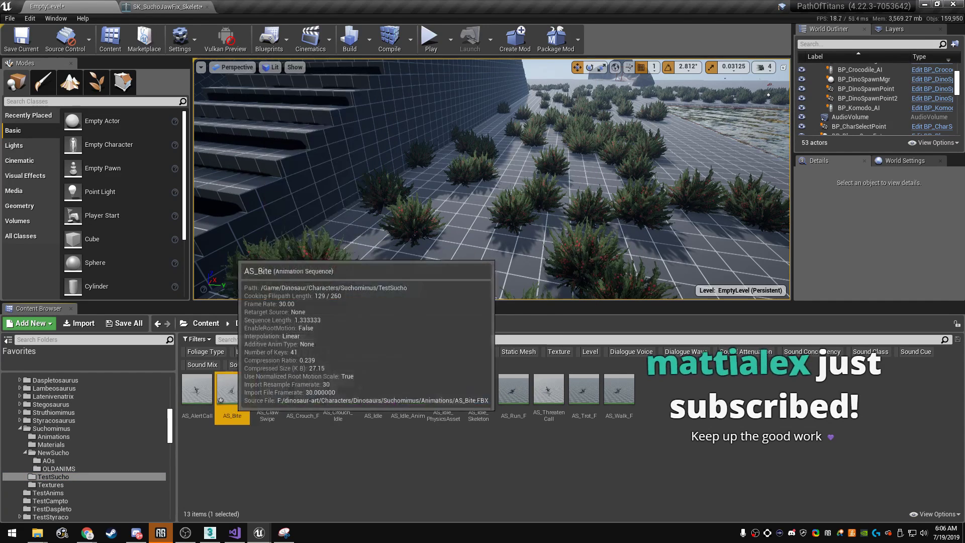
ctrl+click(267, 389)
right_click(267, 389)
- Save the animations, then duplicate and retarget AS_ClawSwipe to SK_SuchoJawFix_Skeleton
click(296, 242)
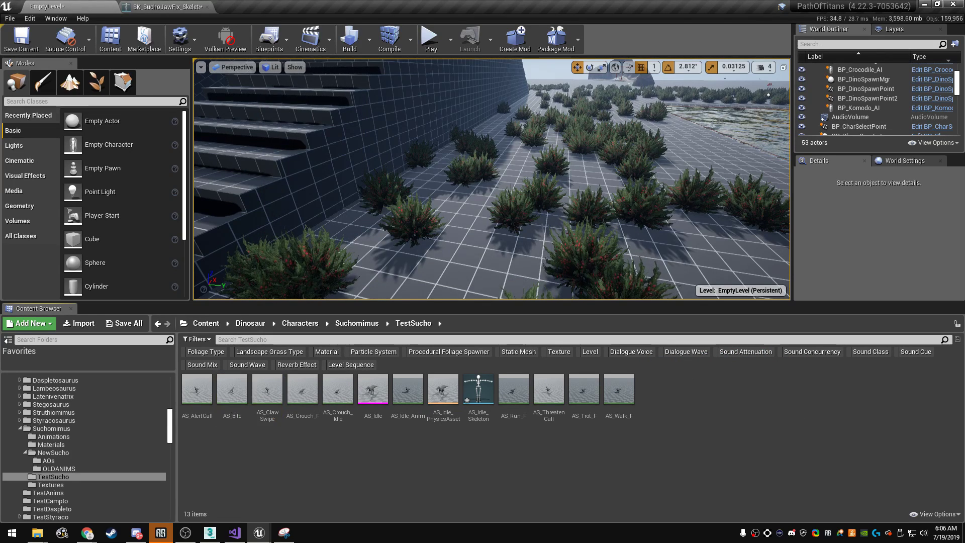
right_click(267, 397)
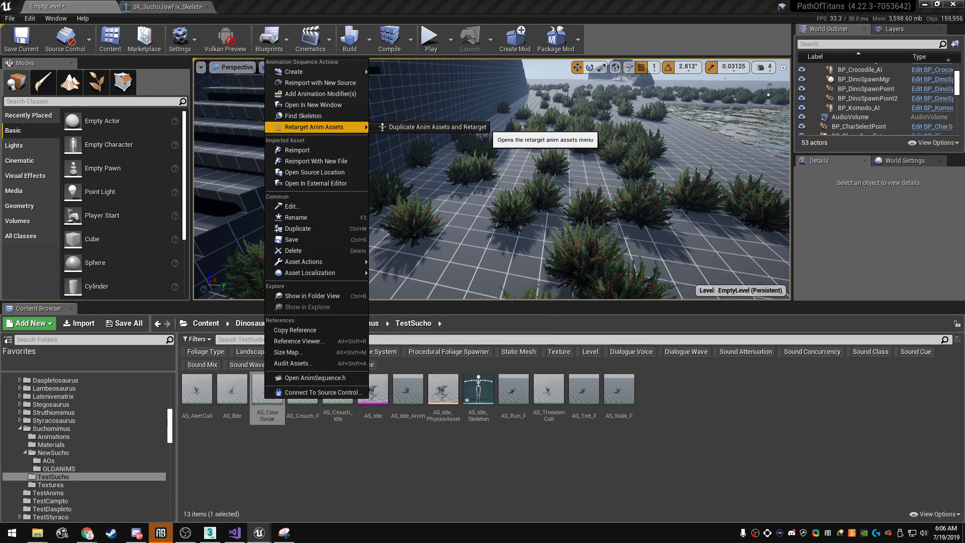
click(432, 126)
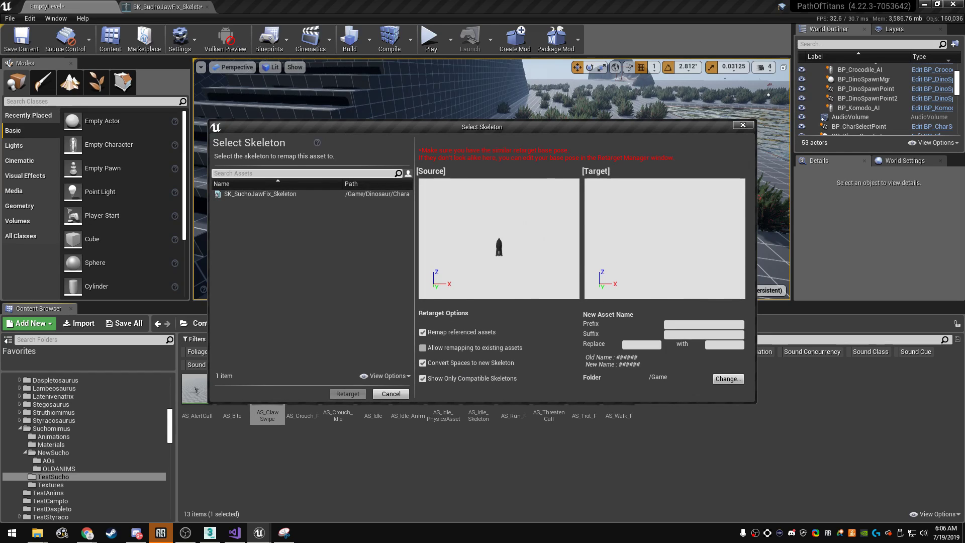
click(260, 193)
click(347, 393)
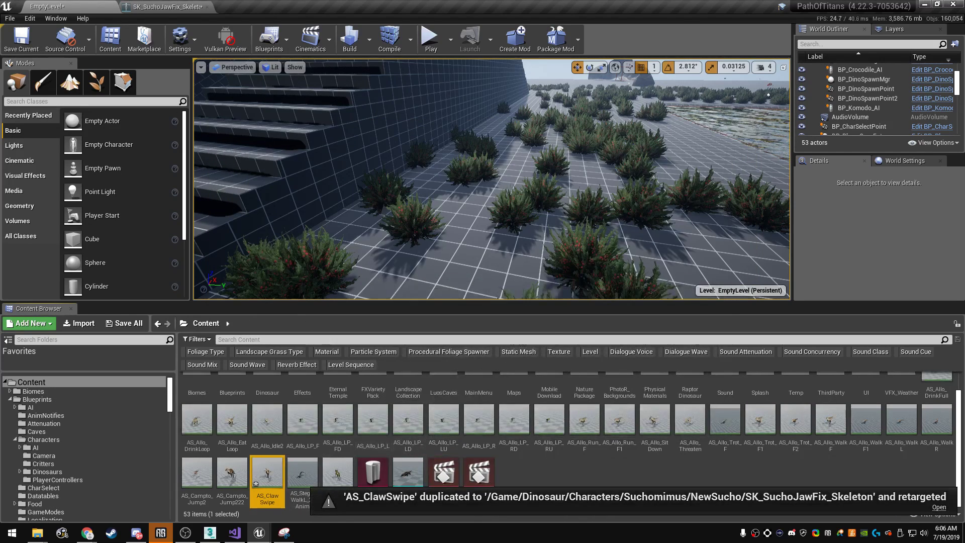
- Move the retargeted AS_ClawSwipe into the NewSucho folder and open that folder
scroll(85, 439, down, 3)
scroll(86, 439, down, 3)
scroll(85, 439, down, 3)
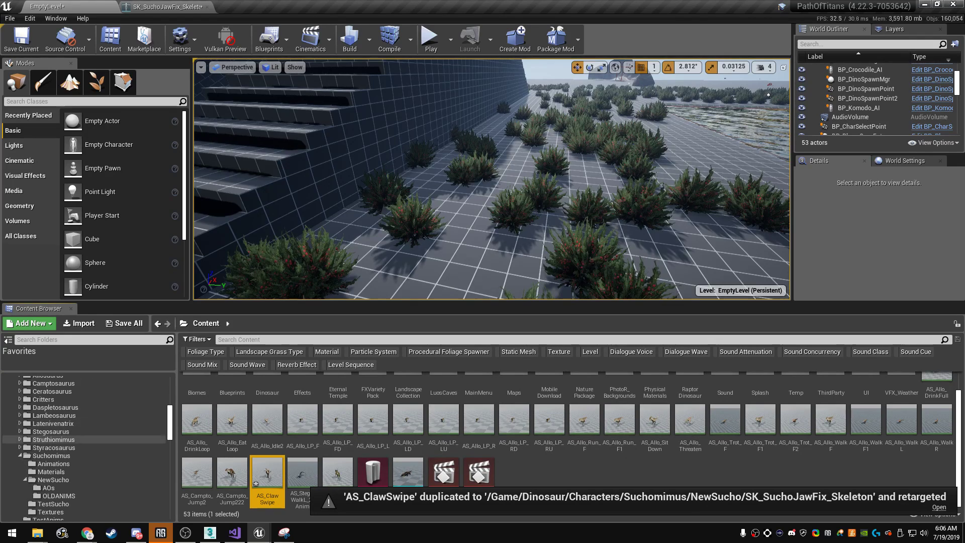
scroll(86, 439, down, 1)
scroll(85, 439, down, 1)
scroll(85, 439, down, 1)
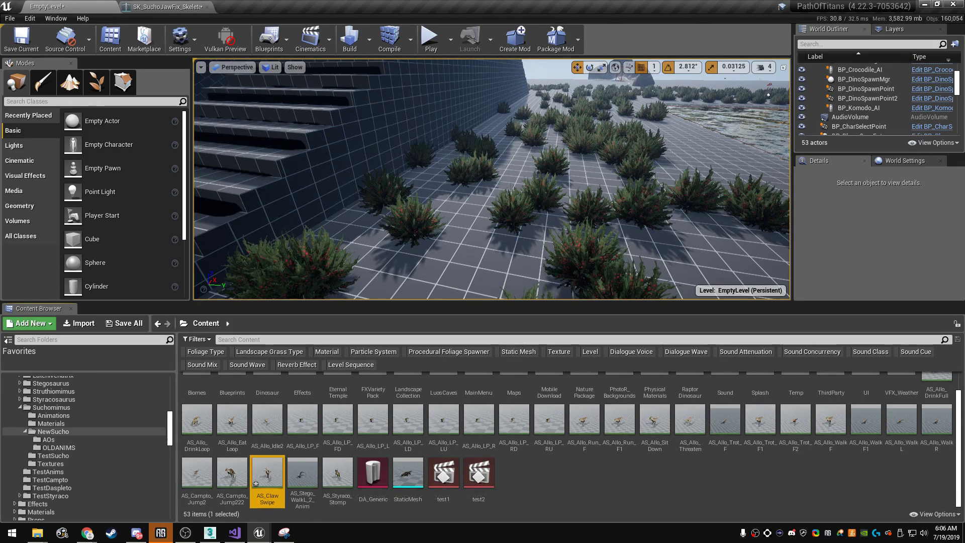
drag(268, 475, 69, 435)
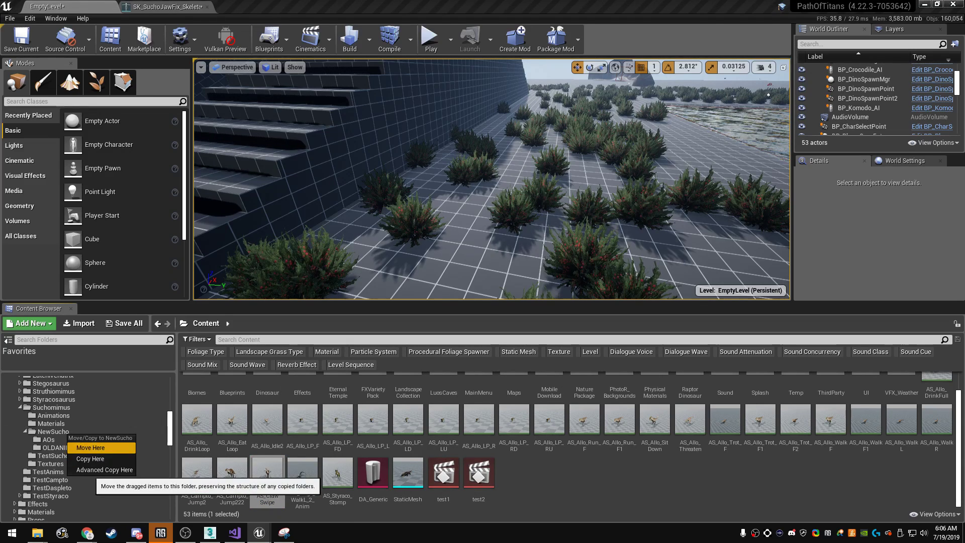
click(90, 447)
click(53, 431)
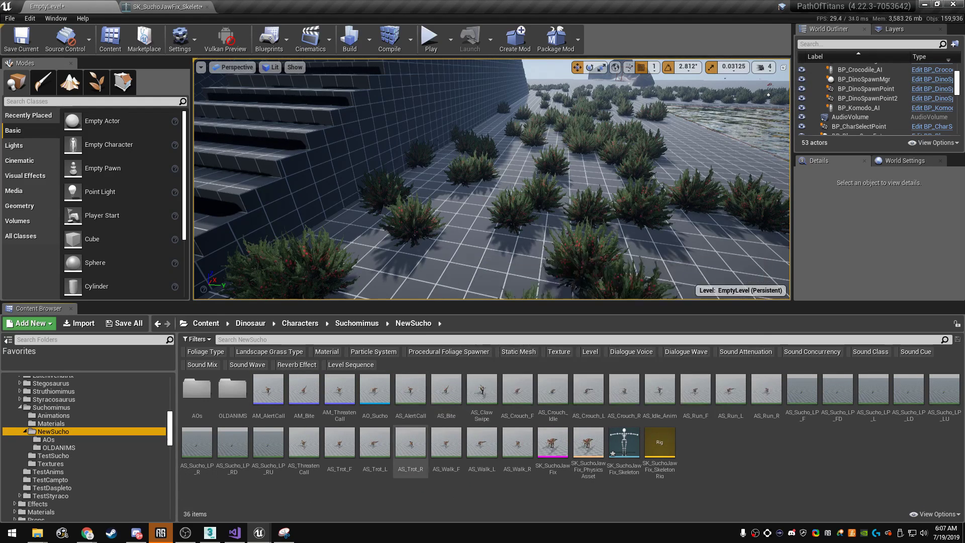
- Export the retargeted AS_ClawSwipe to AS_ClawSwipe.FBX with default FBX export options
right_click(481, 390)
mouse_move(528, 260)
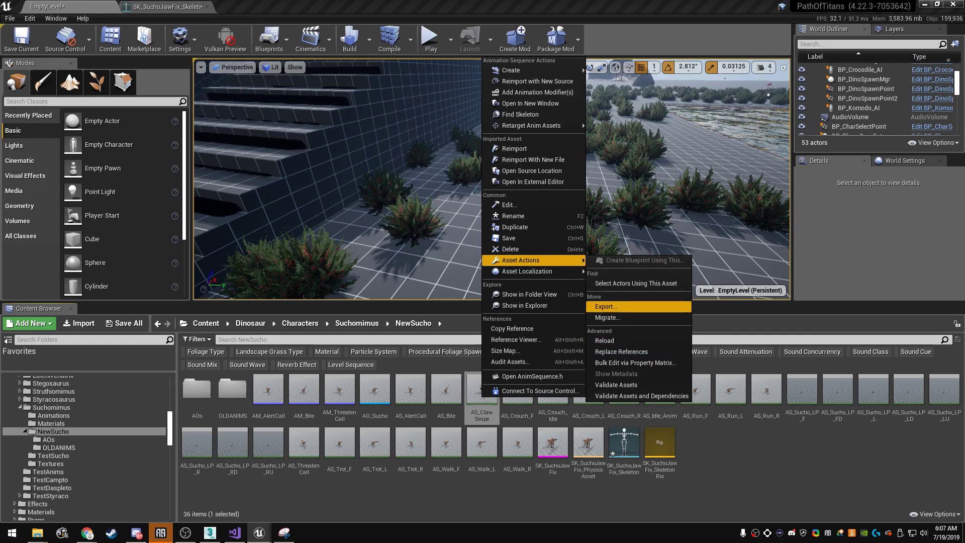
click(605, 306)
click(573, 303)
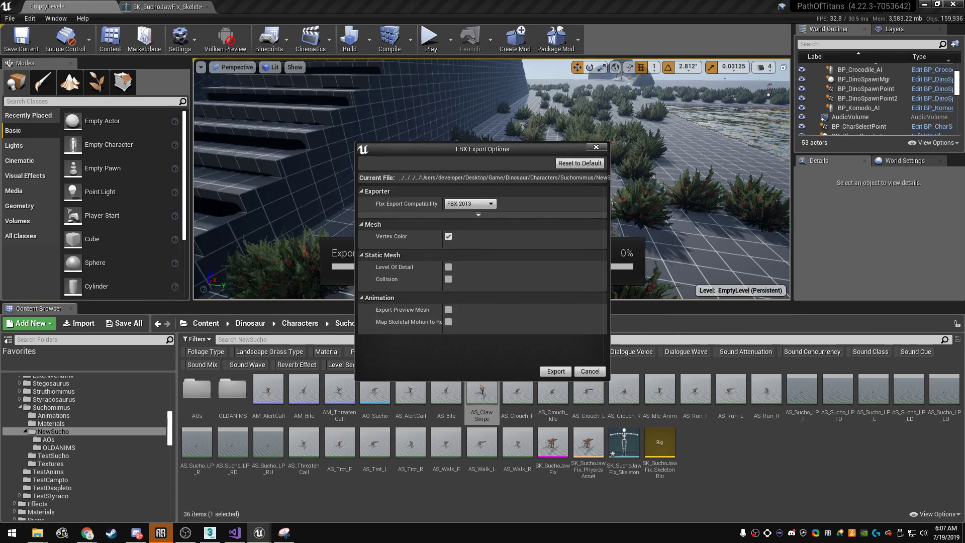
key(Return)
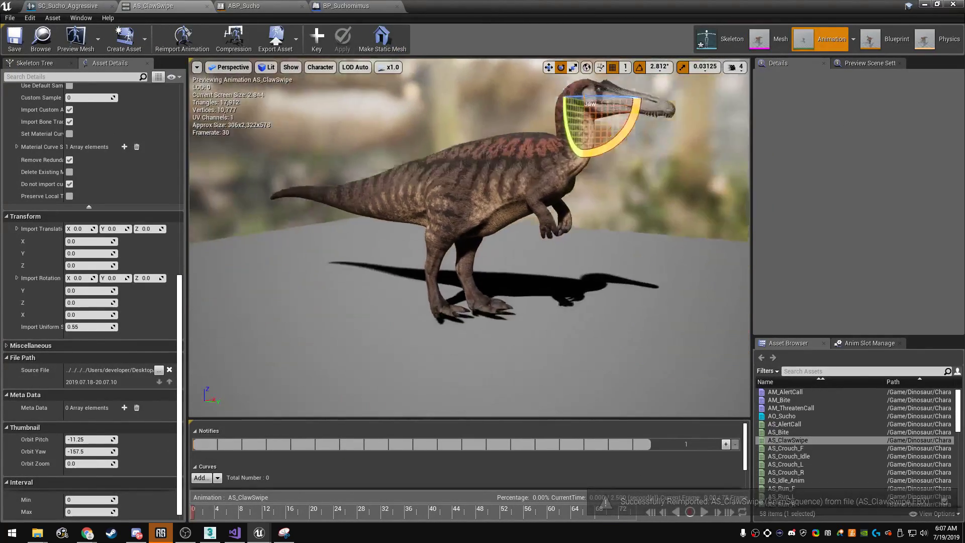
click(703, 512)
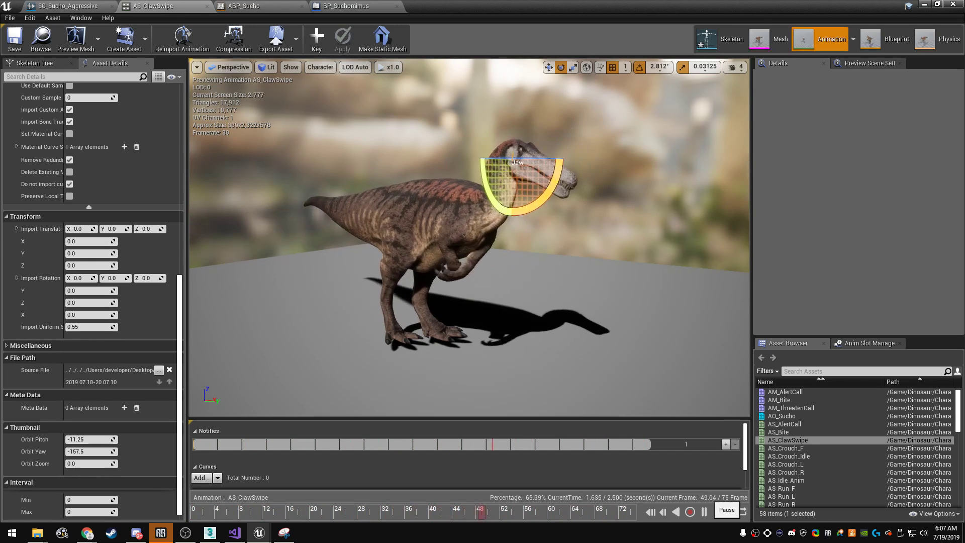
scroll(469, 236, up, 2)
scroll(469, 236, up, 3)
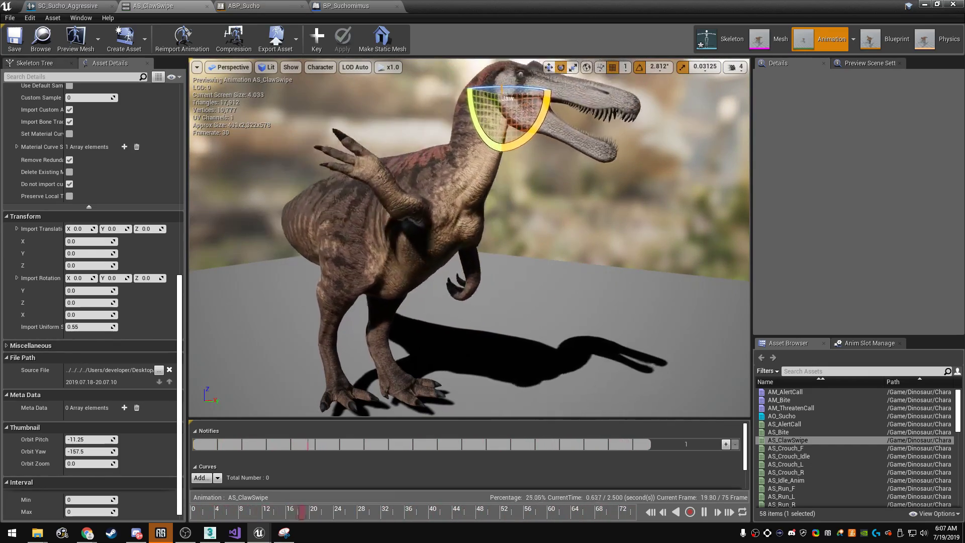
mouse_move(469, 236)
mouse_down()
mouse_move(352, 236)
mouse_move(361, 272)
mouse_move(452, 271)
mouse_move(402, 251)
mouse_move(412, 226)
mouse_up()
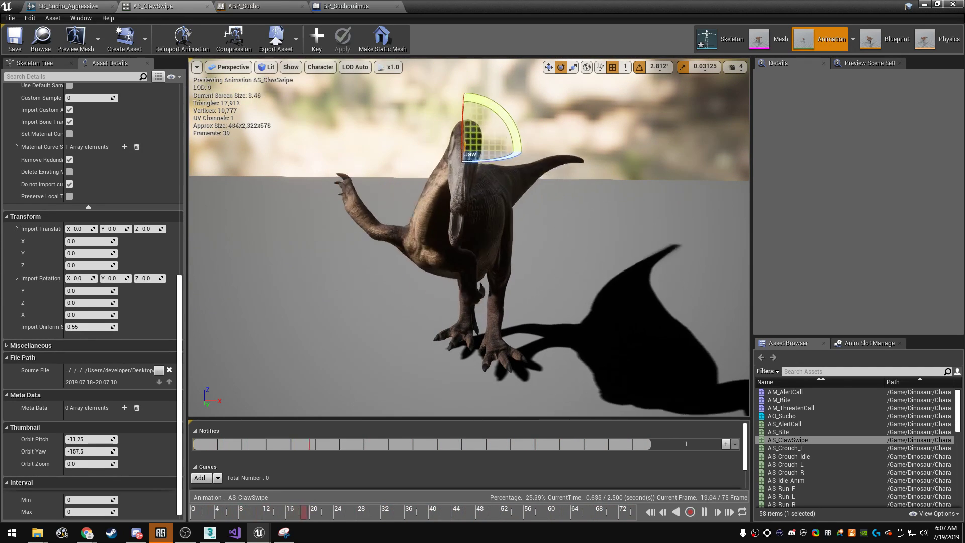
click(704, 512)
mouse_move(377, 510)
mouse_down()
mouse_move(428, 510)
mouse_move(293, 510)
mouse_move(415, 510)
mouse_move(388, 510)
mouse_up()
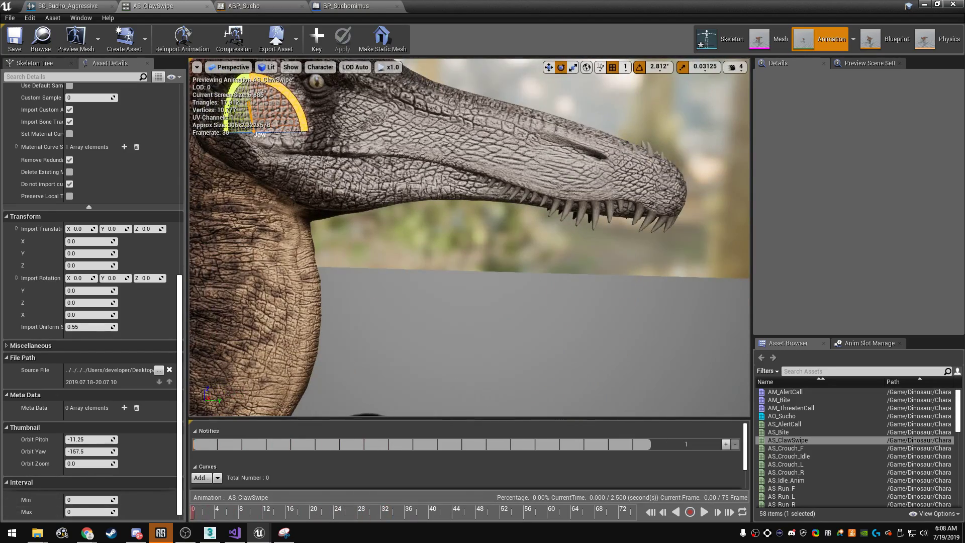
- Close the lower jaw slightly and key the adjusted jaw pose
drag(300, 118, 294, 151)
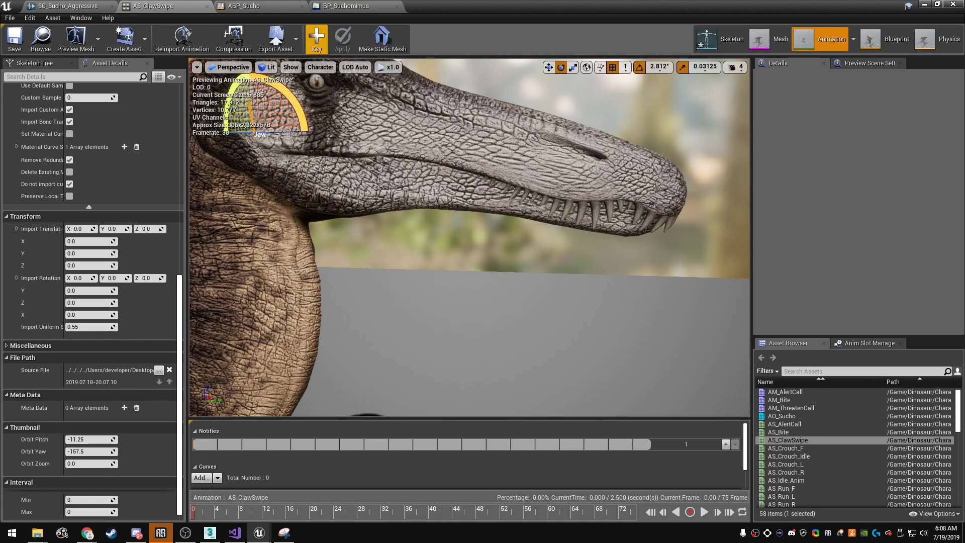
click(317, 38)
scroll(91, 382, down, 1)
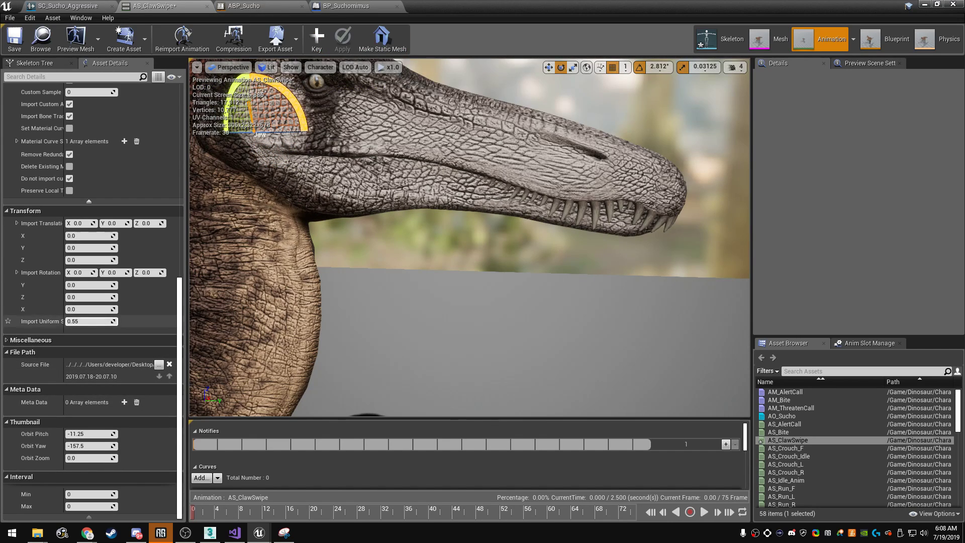
scroll(91, 321, up, 5)
scroll(91, 322, up, 5)
scroll(90, 321, up, 5)
scroll(91, 321, up, 3)
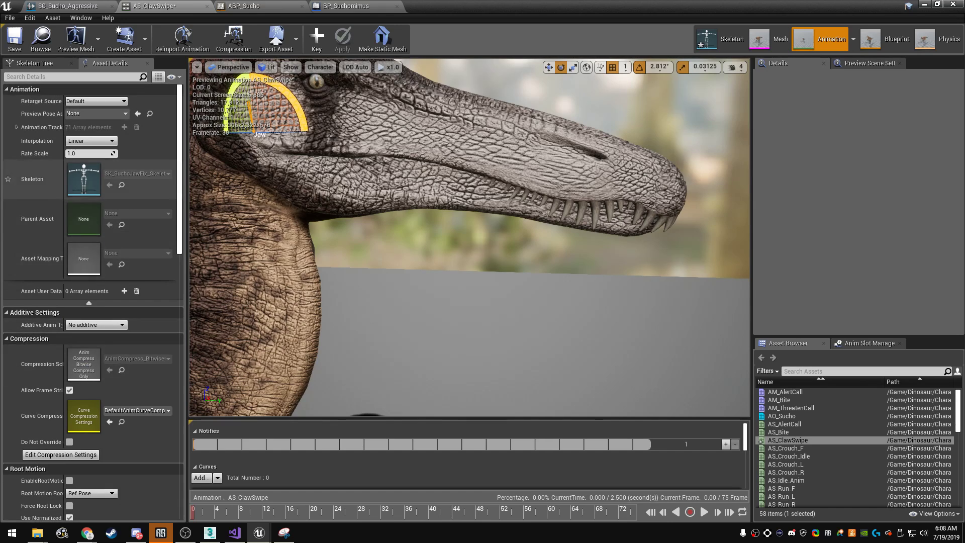
- Try a 1.3 rate scale, then set AS_ClawSwipe's Rate Scale to 1.2 and preview
click(83, 153)
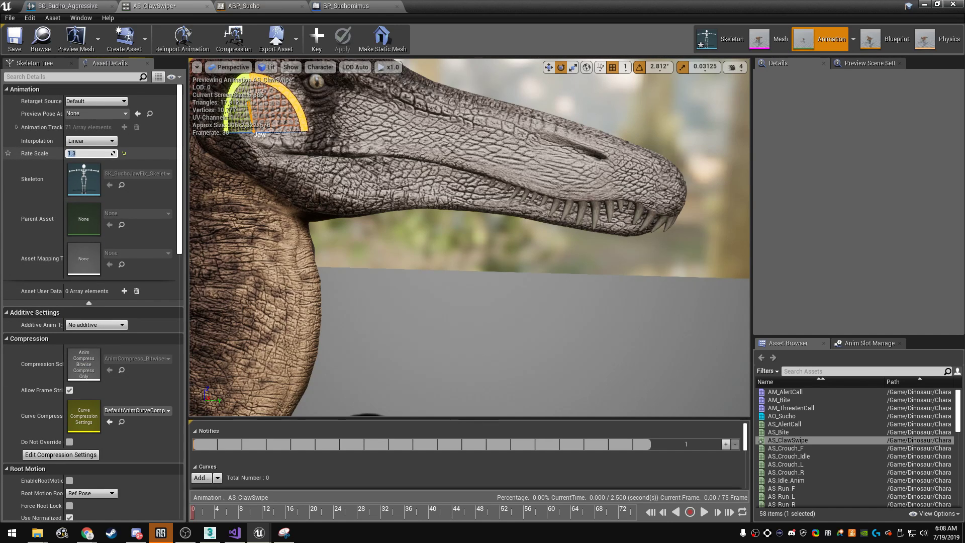
key(Return)
click(704, 511)
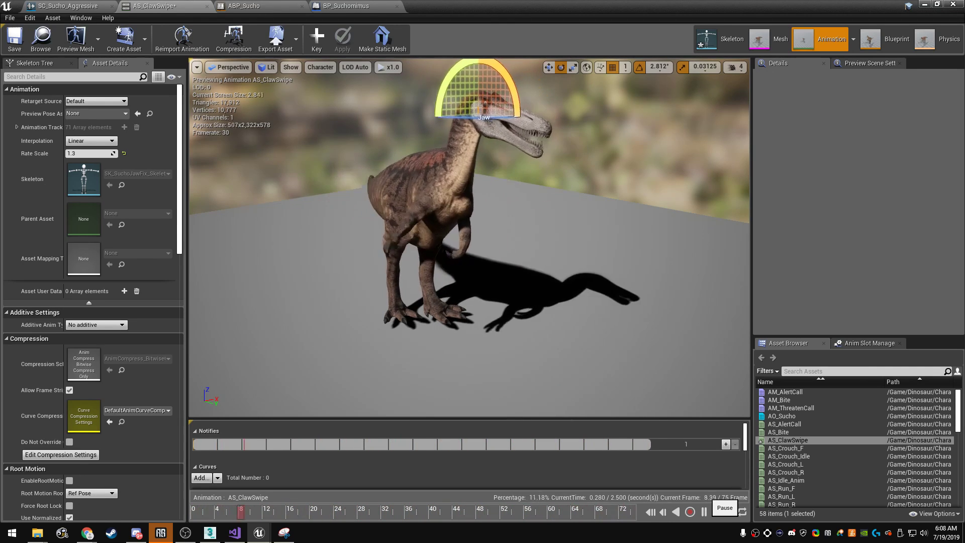
click(704, 511)
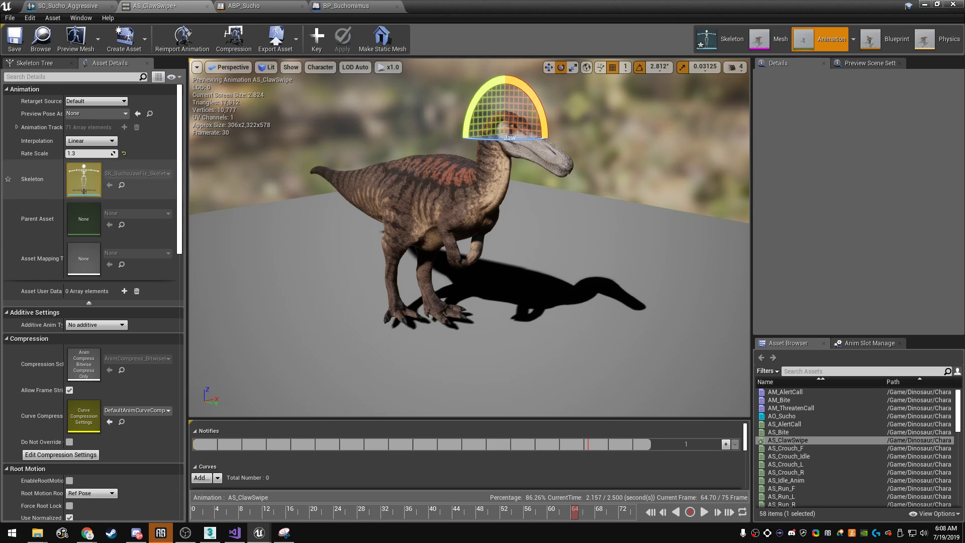
click(88, 154)
text(1.2)
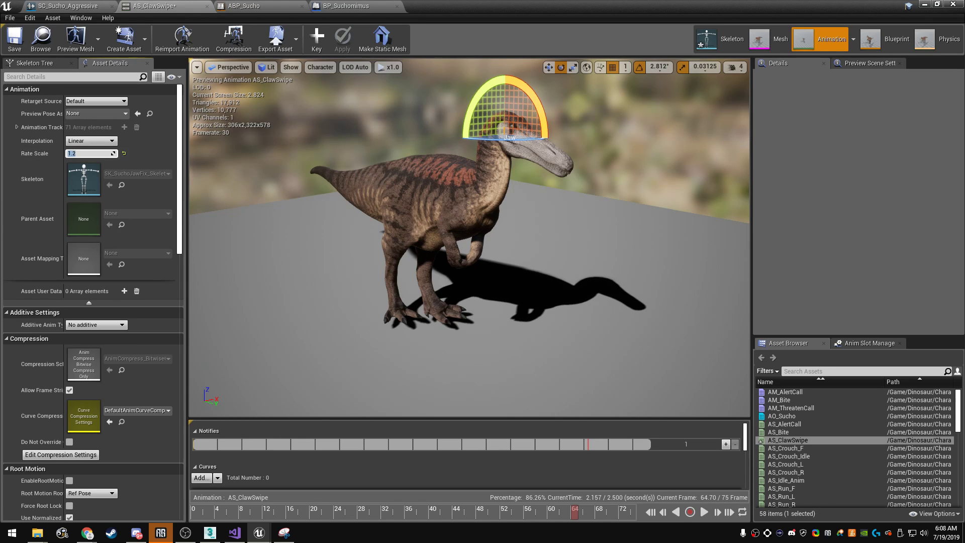
click(704, 511)
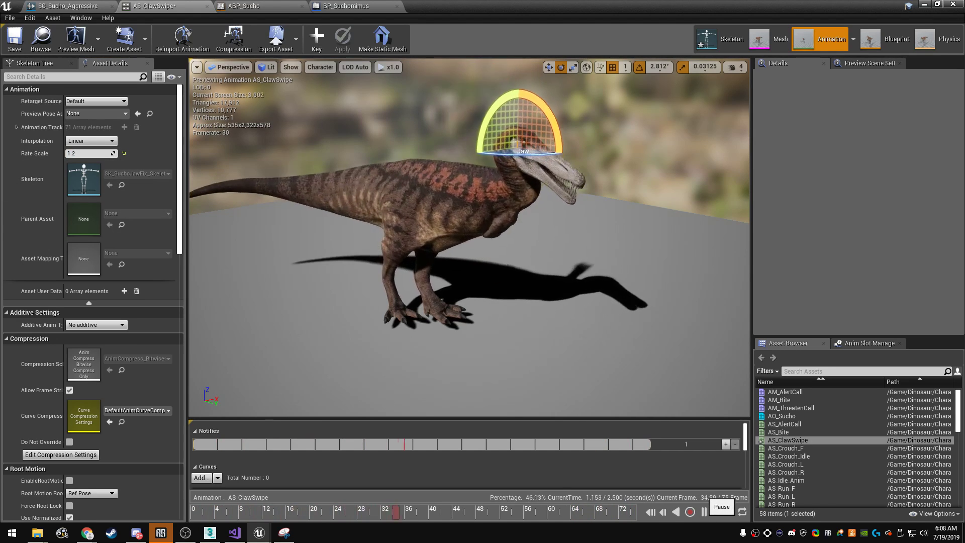
click(704, 511)
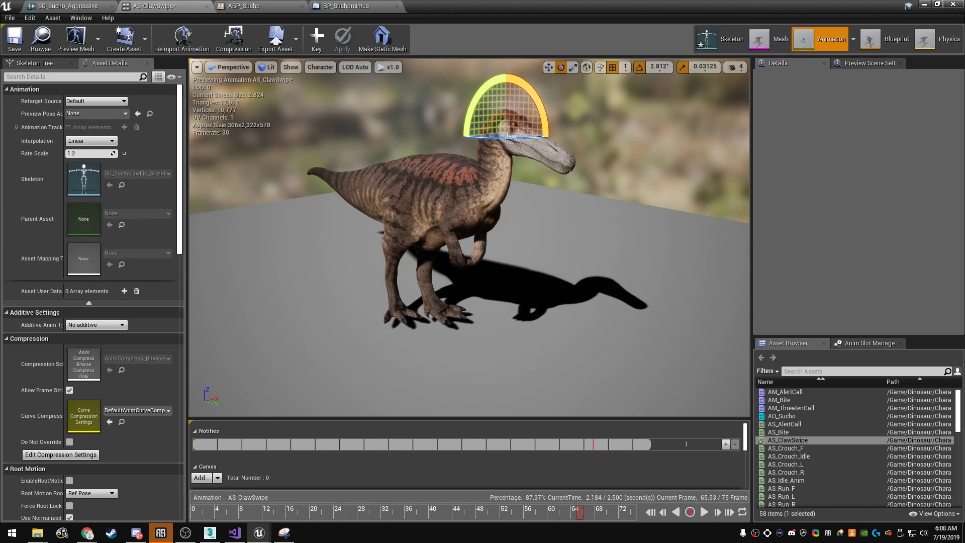
- Save AS_ClawSwipe, replay it, and bring up the SC_Sucho_Aggressive sound cue
click(14, 39)
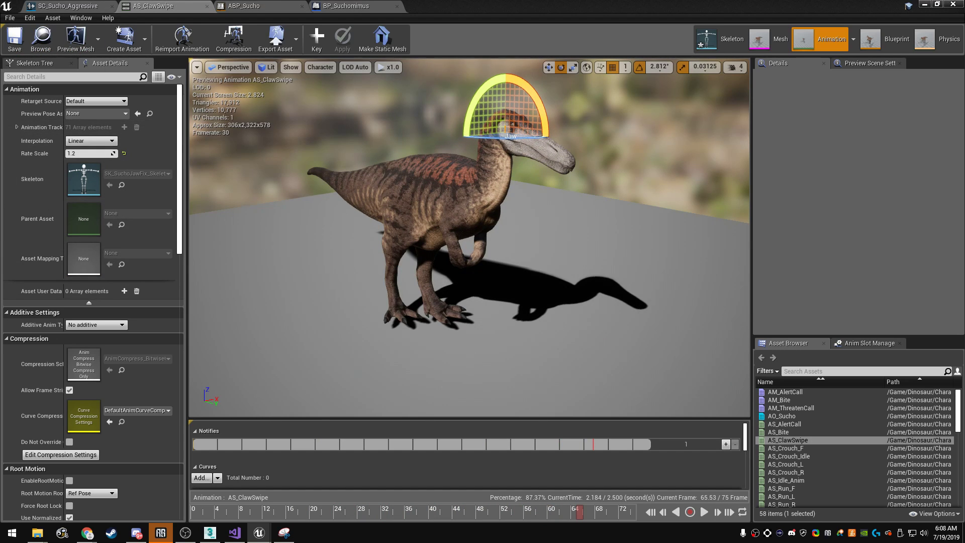
click(704, 512)
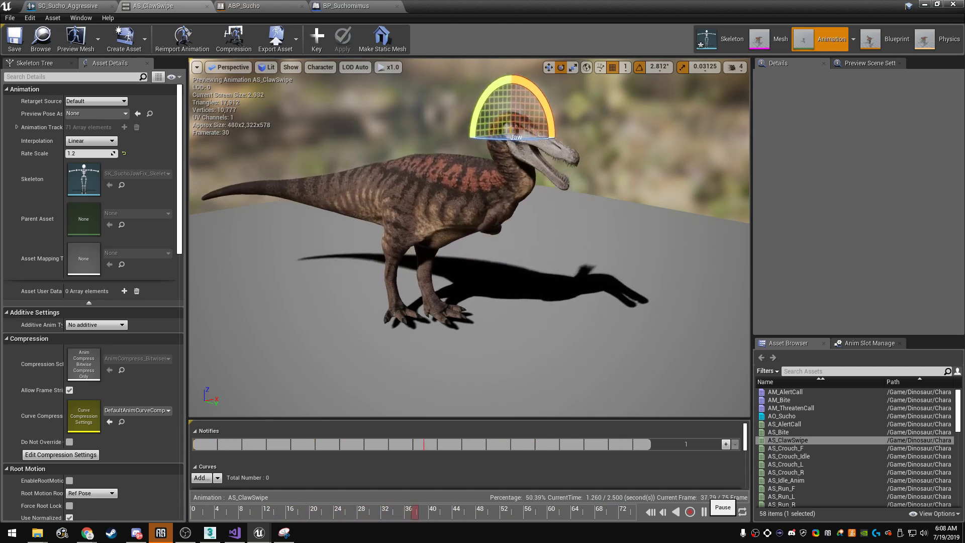
click(704, 511)
drag(452, 302, 432, 242)
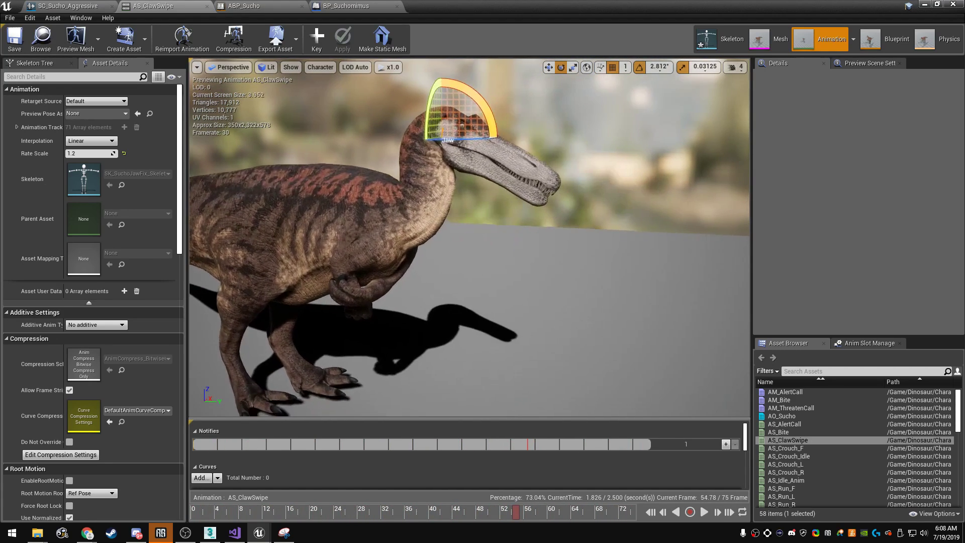
click(68, 5)
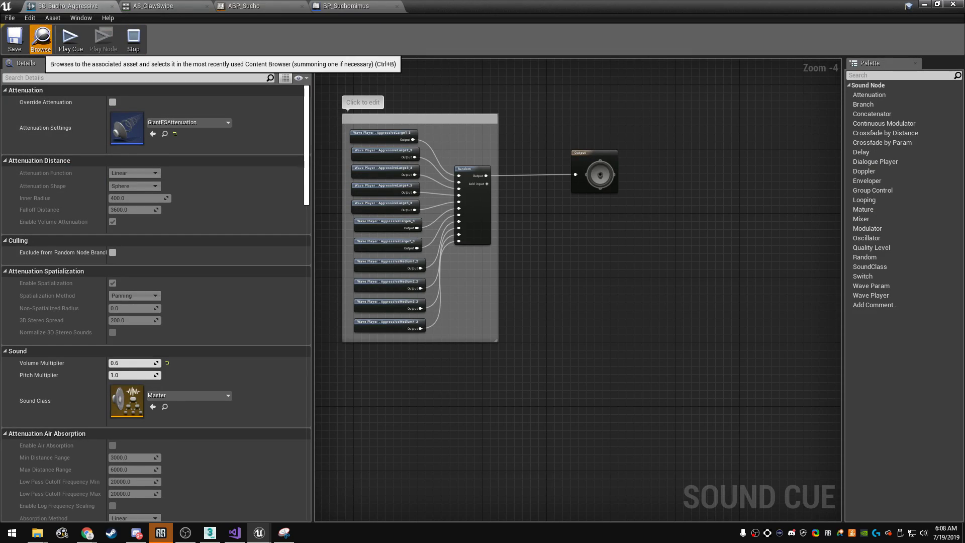
- Move the sound cue window aside and open the Generic > Growls > Cerato folder
mouse_move(482, 6)
mouse_down()
mouse_move(213, 210)
mouse_move(267, 394)
mouse_up()
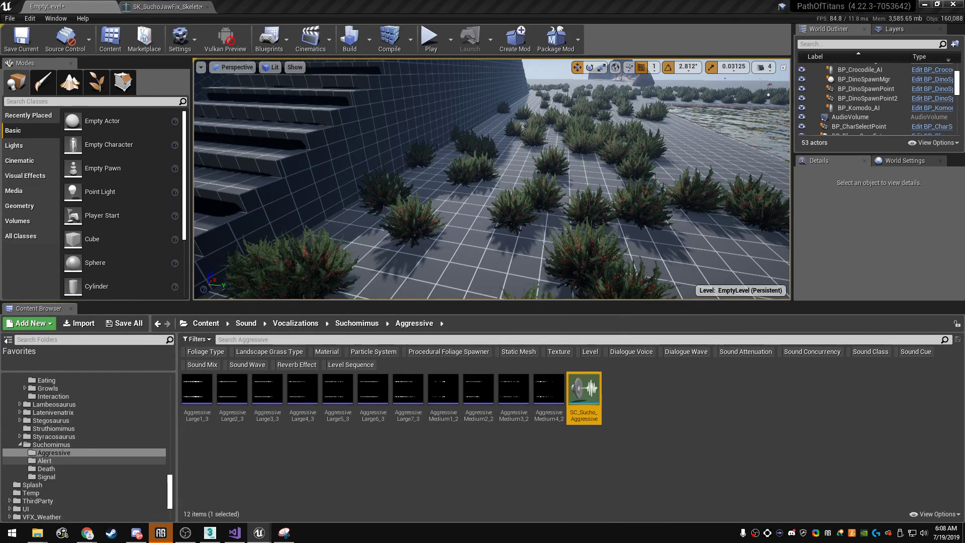
click(46, 476)
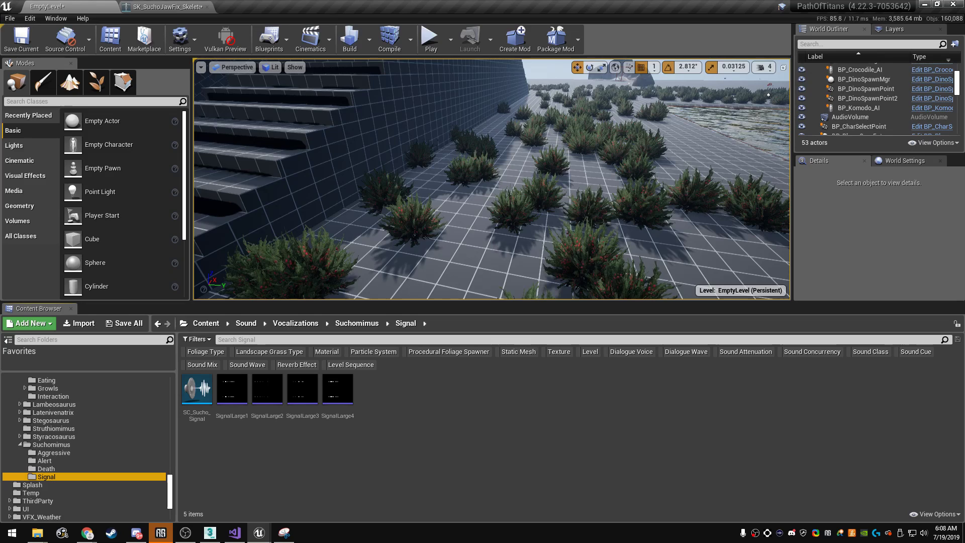
scroll(50, 402, up, 1)
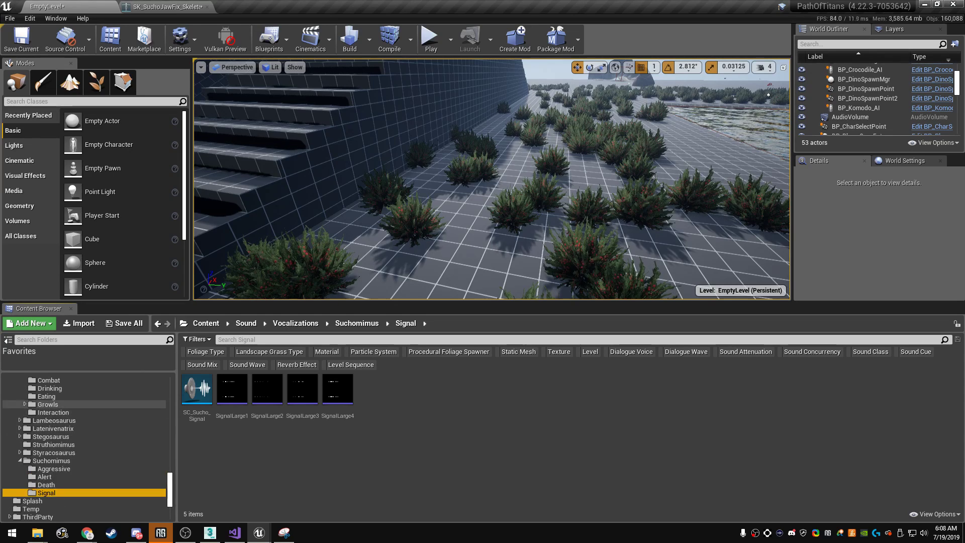
click(48, 404)
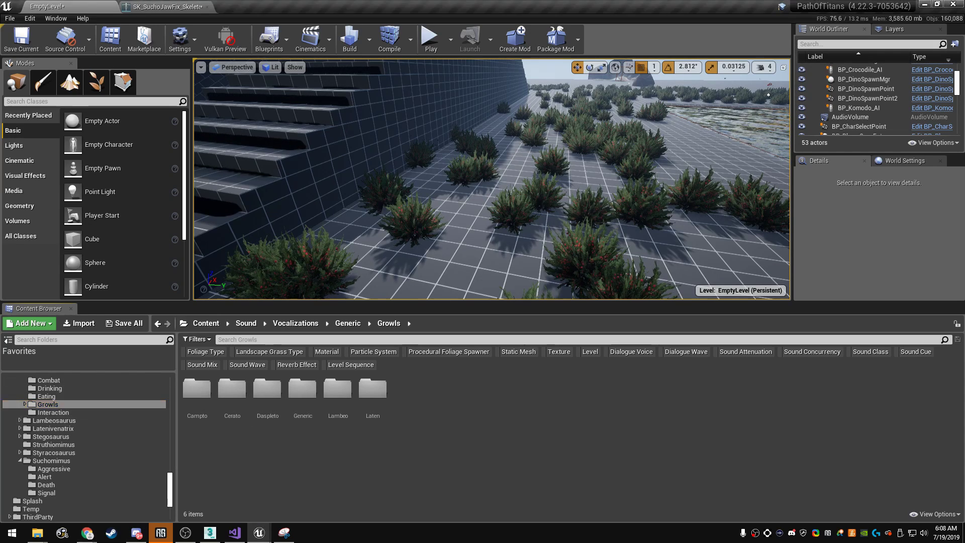
double_click(232, 389)
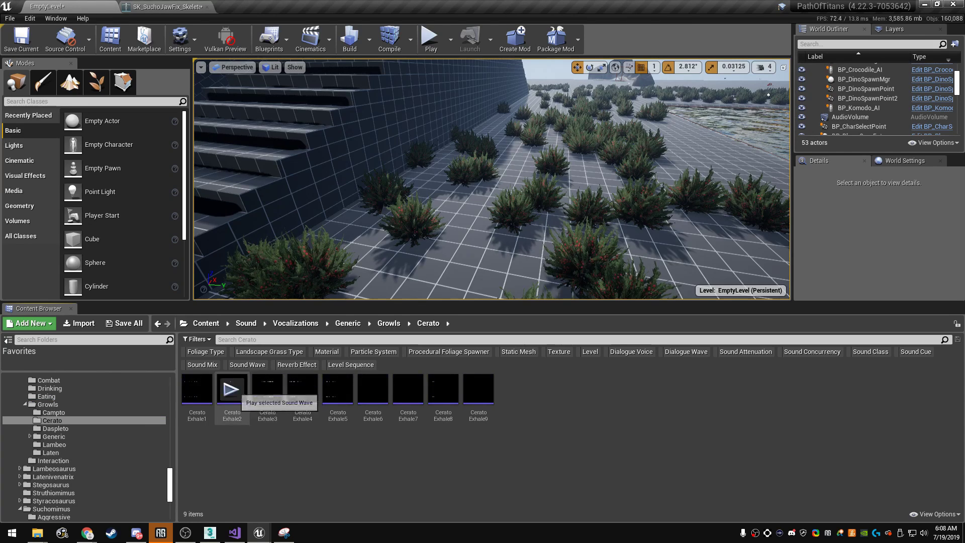
- Audition Cerato Exhale4 through Exhale9, then play Chuff_Cue in the Daspleto growls folder
click(477, 388)
key(XF86AudioRaiseVolume)
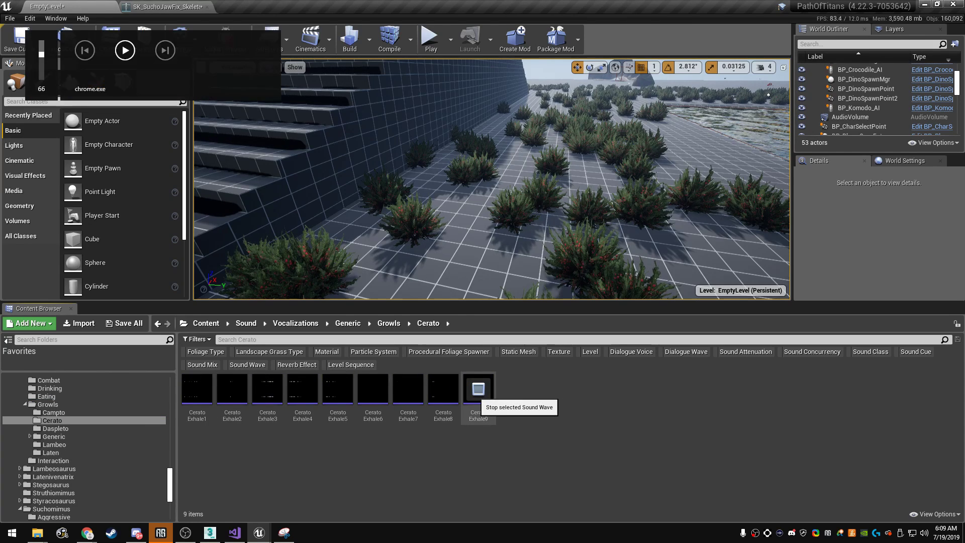
click(443, 388)
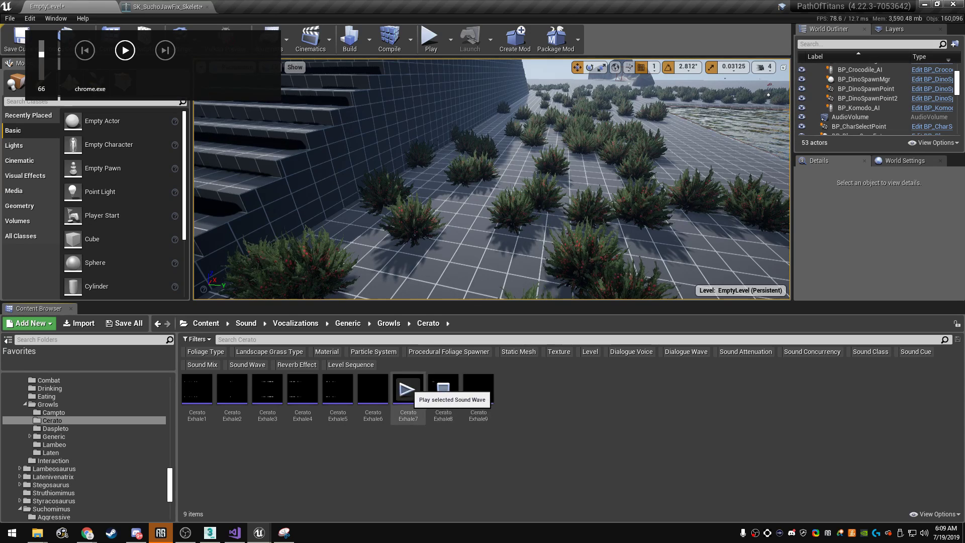
click(407, 389)
click(371, 389)
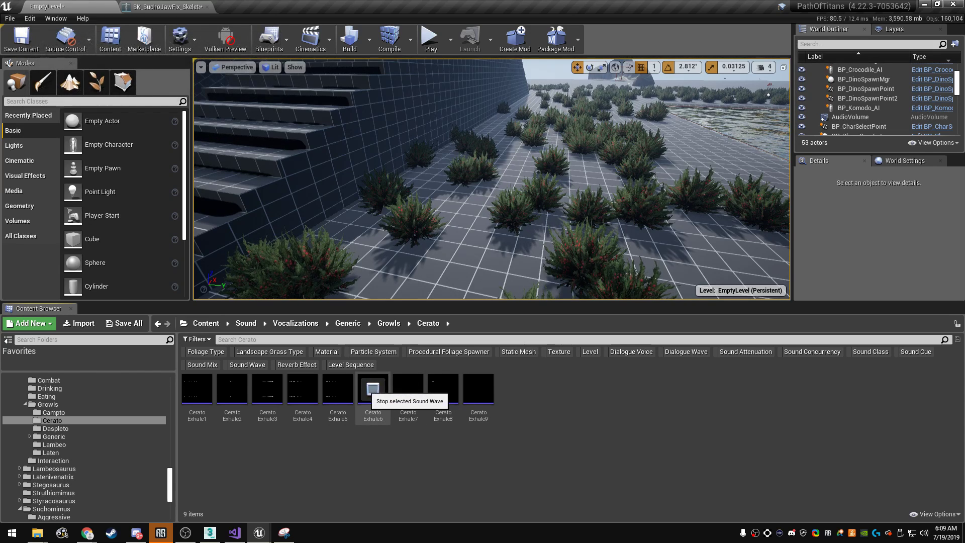
click(301, 390)
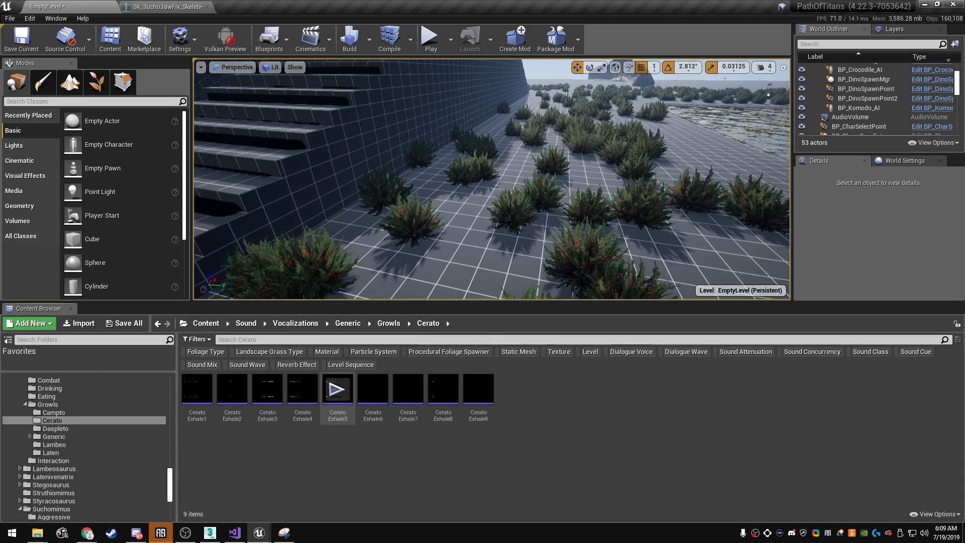
click(337, 388)
mouse_move(373, 387)
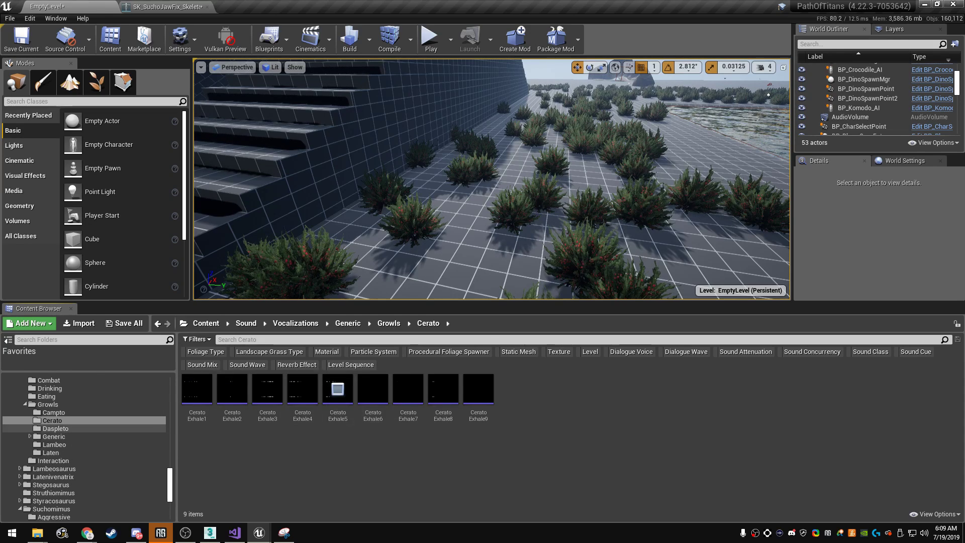
click(56, 428)
click(549, 389)
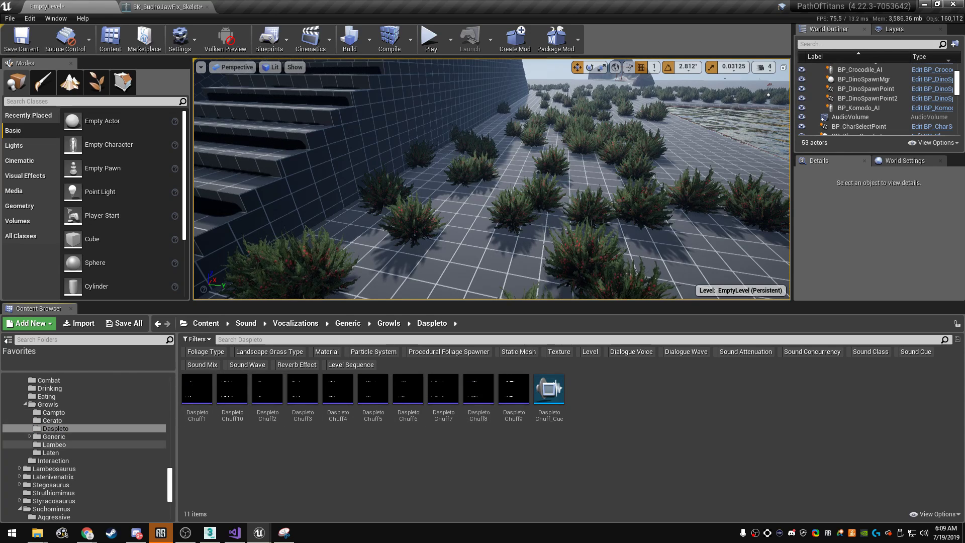
click(54, 436)
double_click(196, 389)
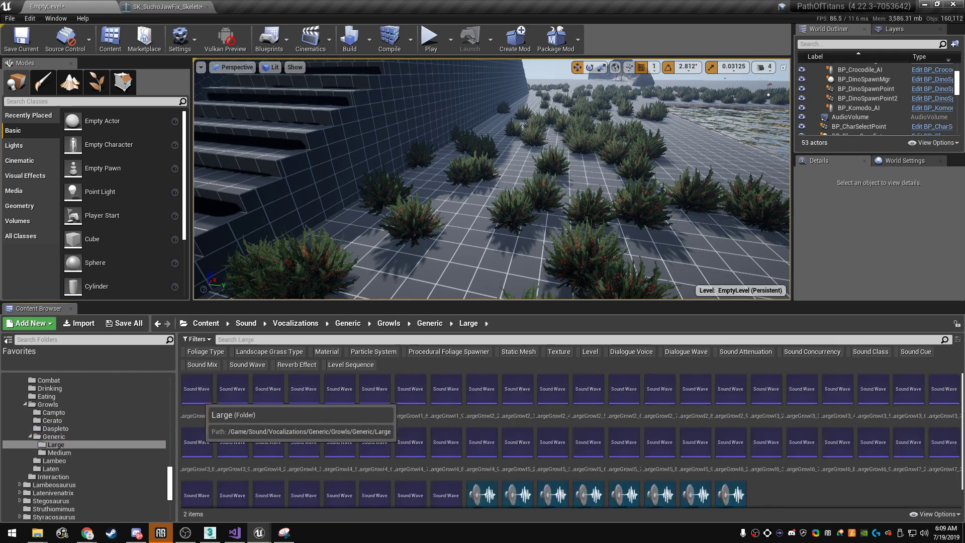
scroll(366, 442, down, 1)
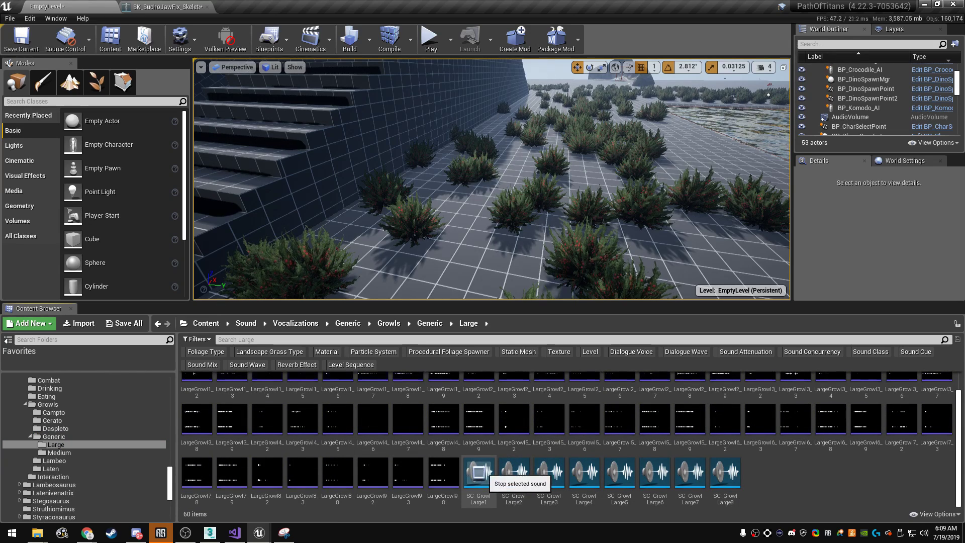
click(478, 472)
mouse_move(513, 473)
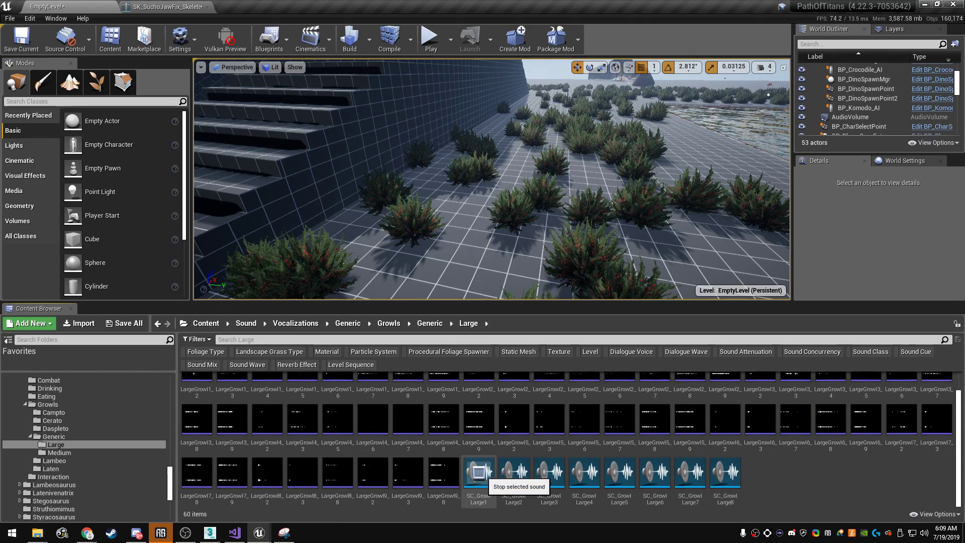
click(548, 472)
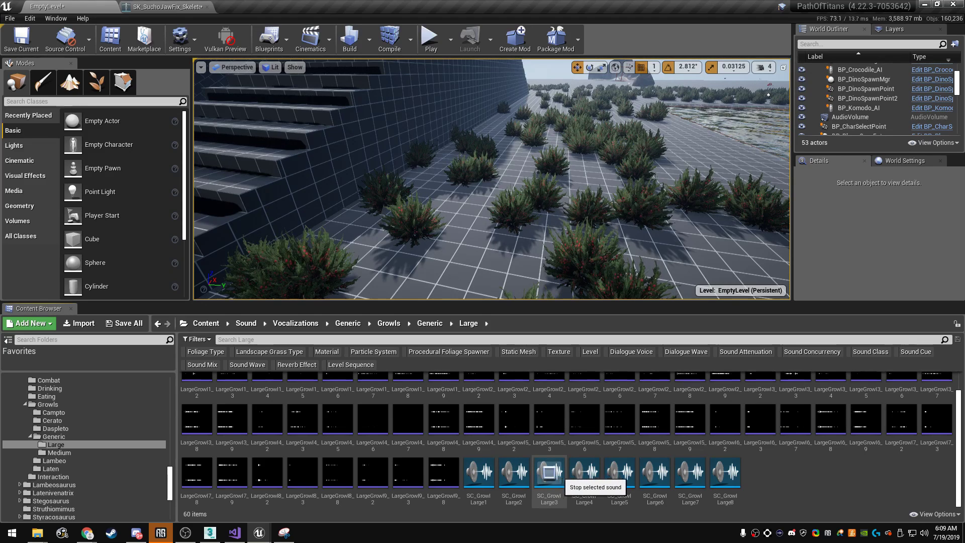
click(584, 473)
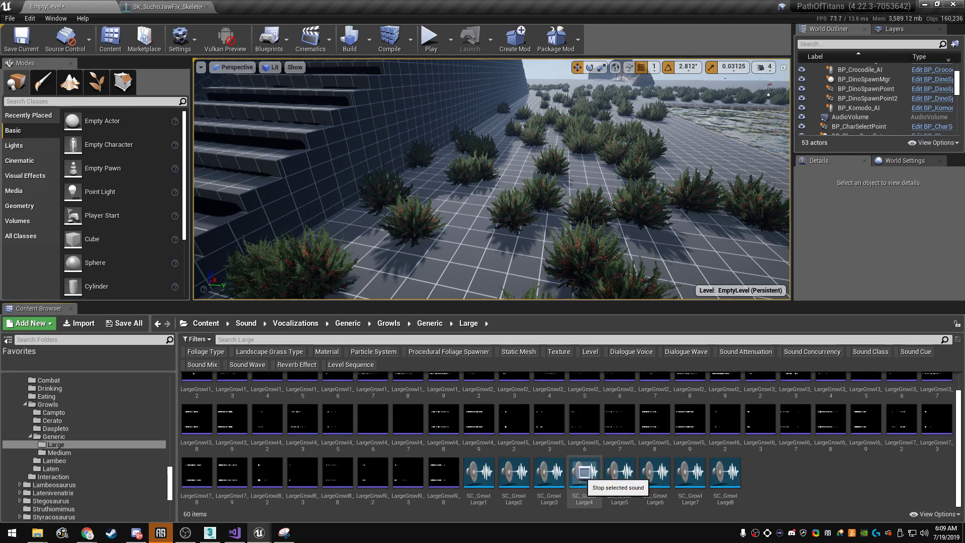
mouse_move(619, 473)
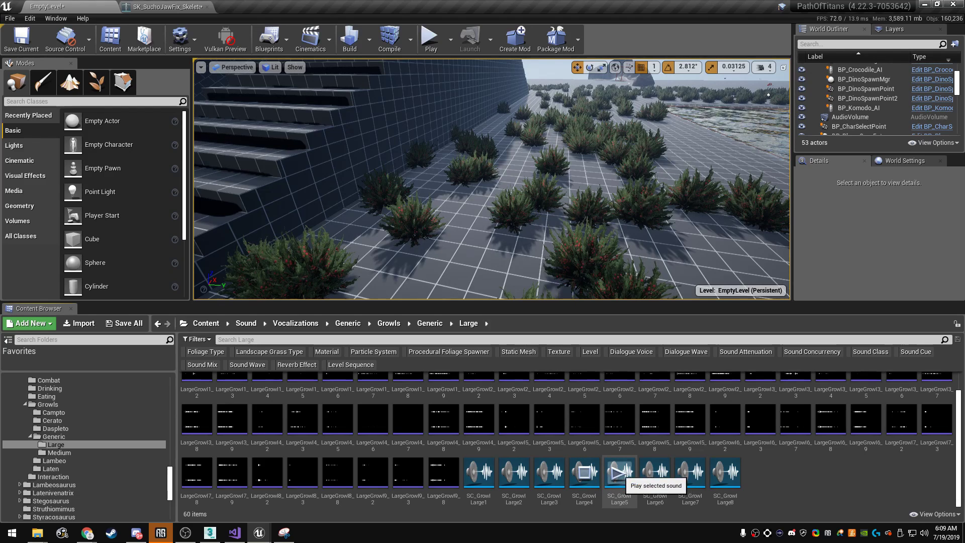
click(655, 473)
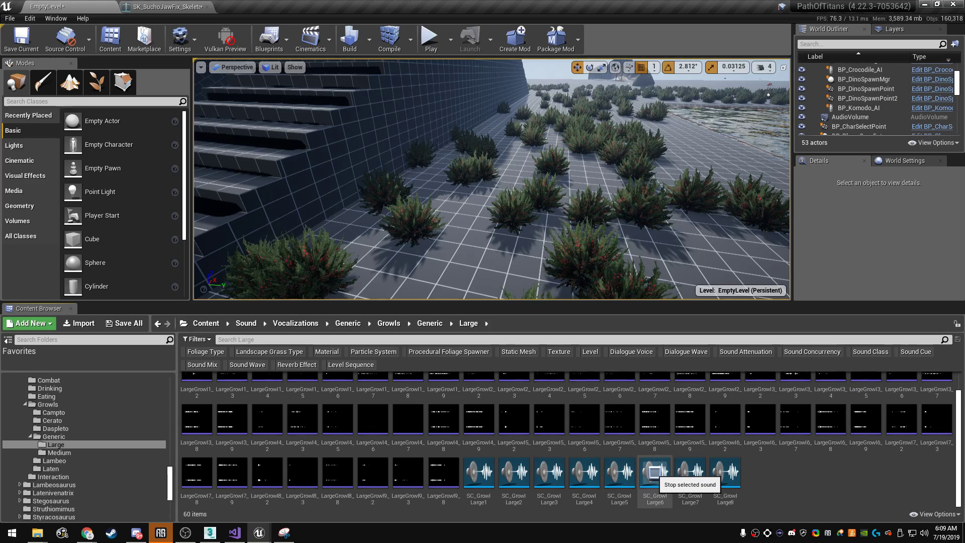
click(689, 471)
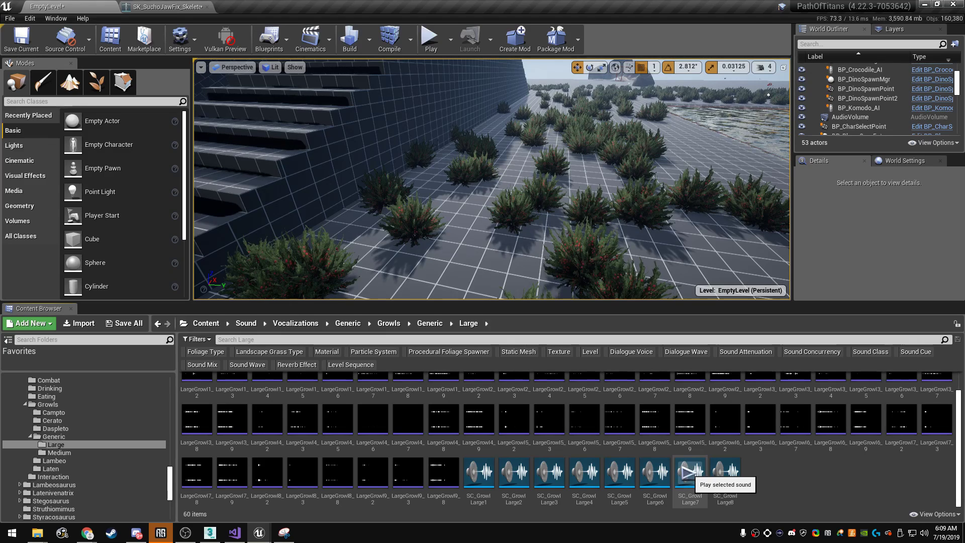
click(725, 471)
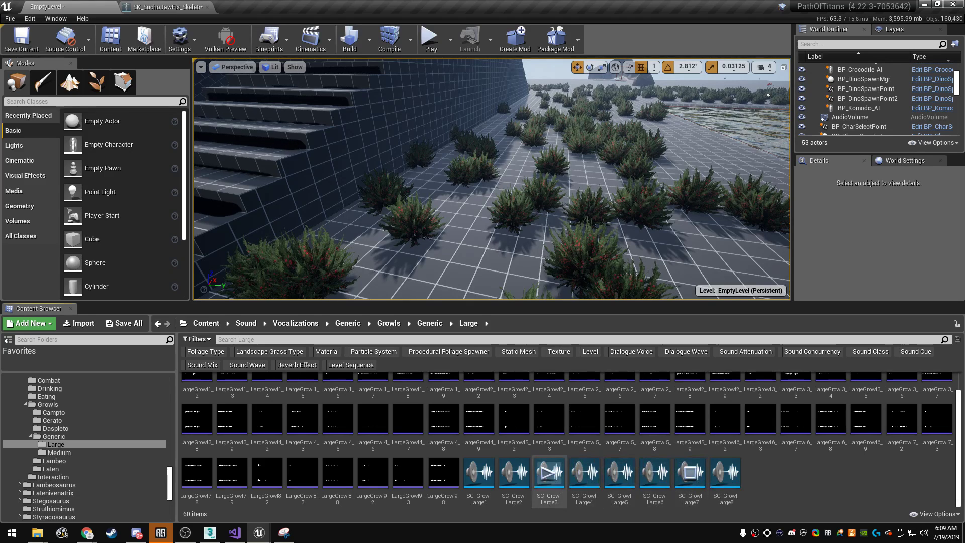
click(478, 471)
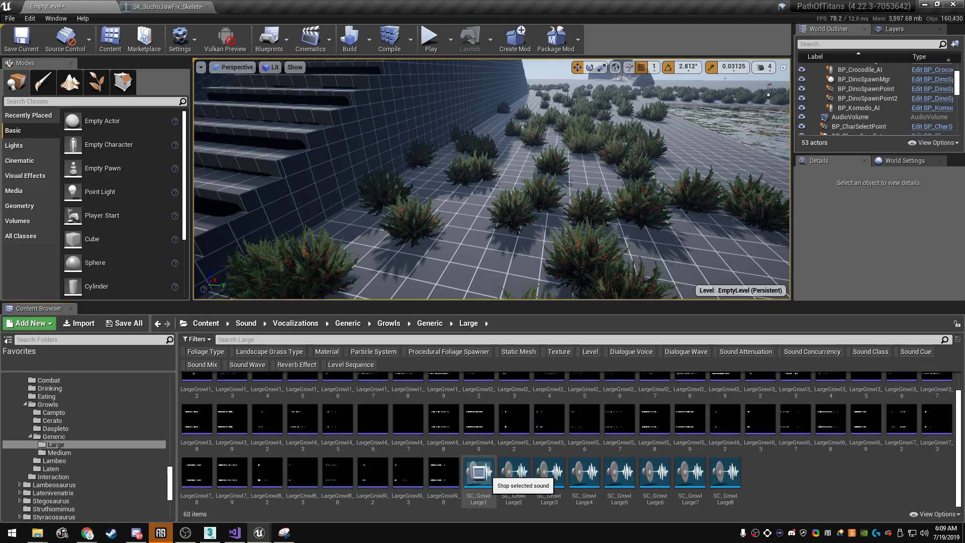
click(584, 474)
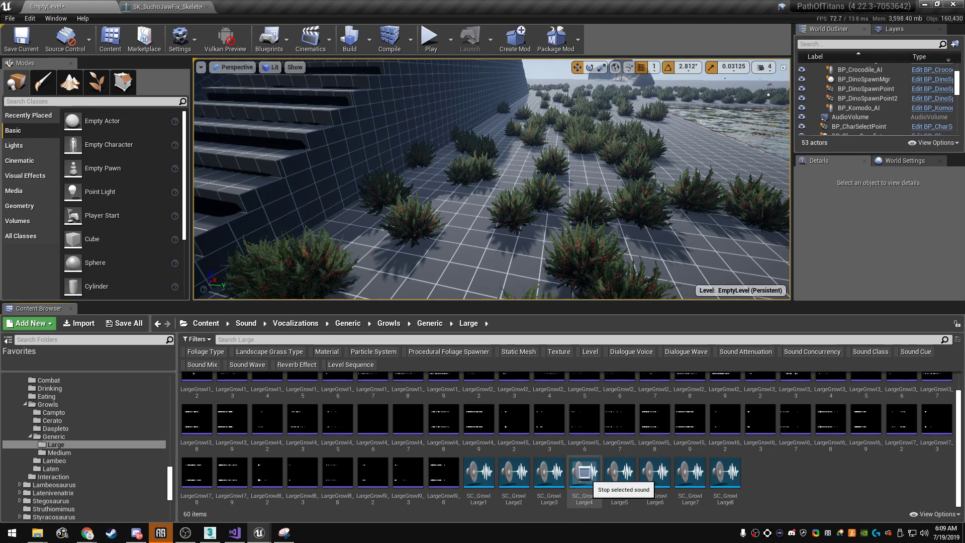
click(620, 472)
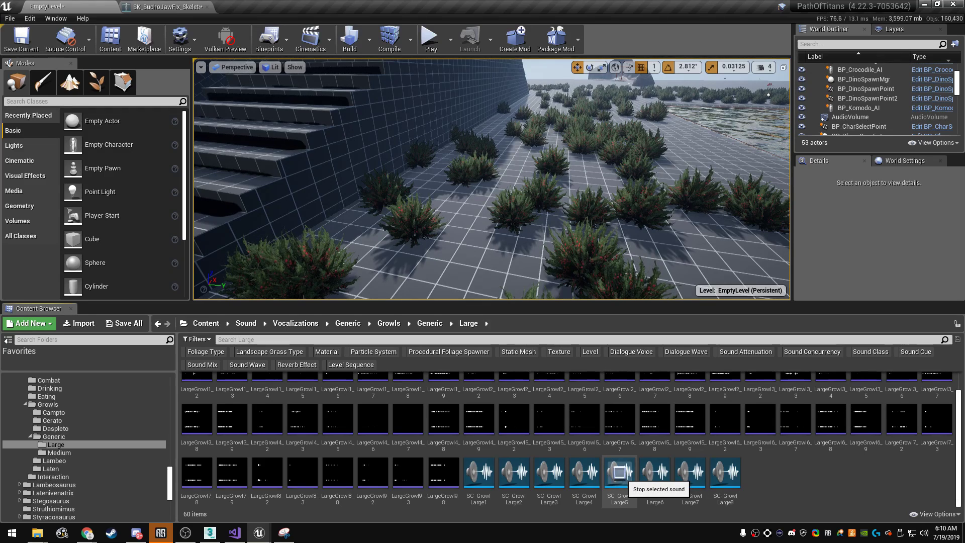
mouse_move(479, 472)
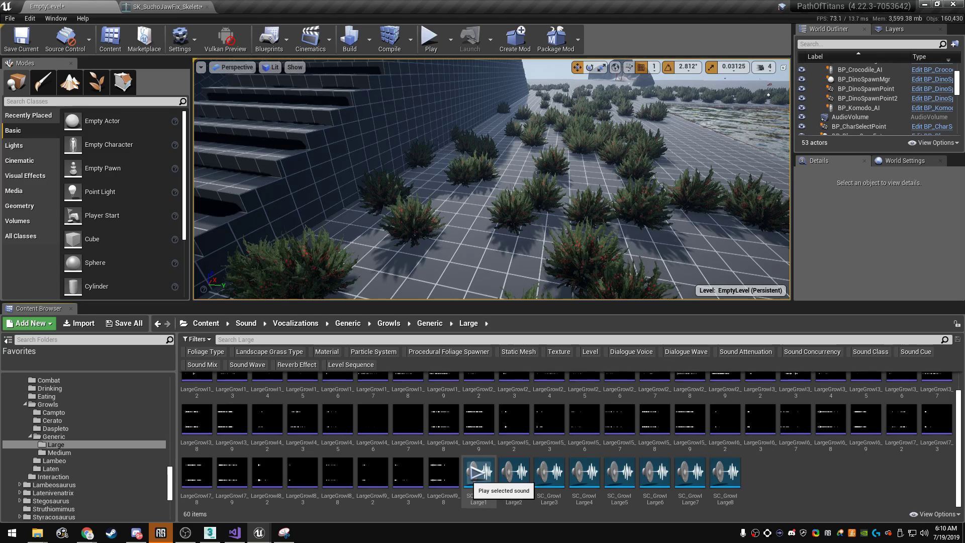
click(479, 472)
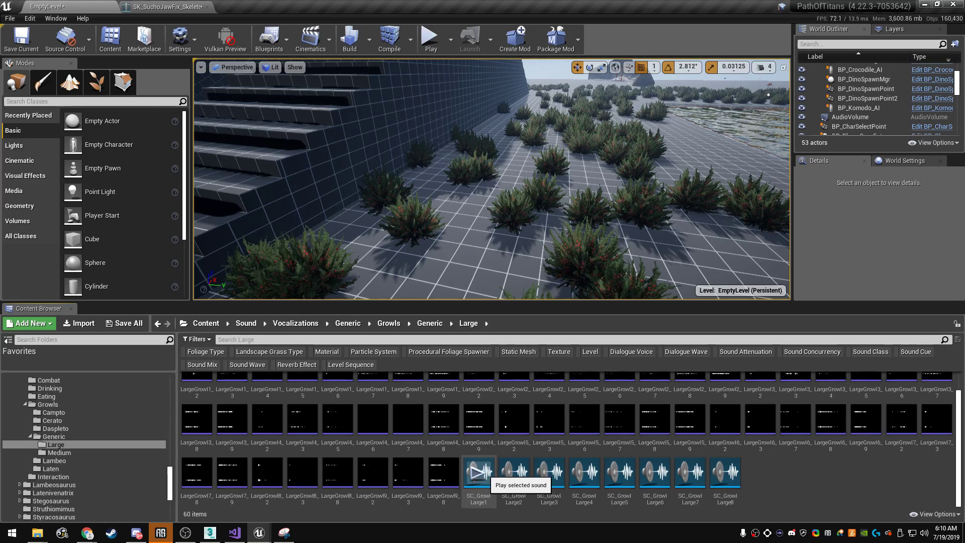
click(514, 471)
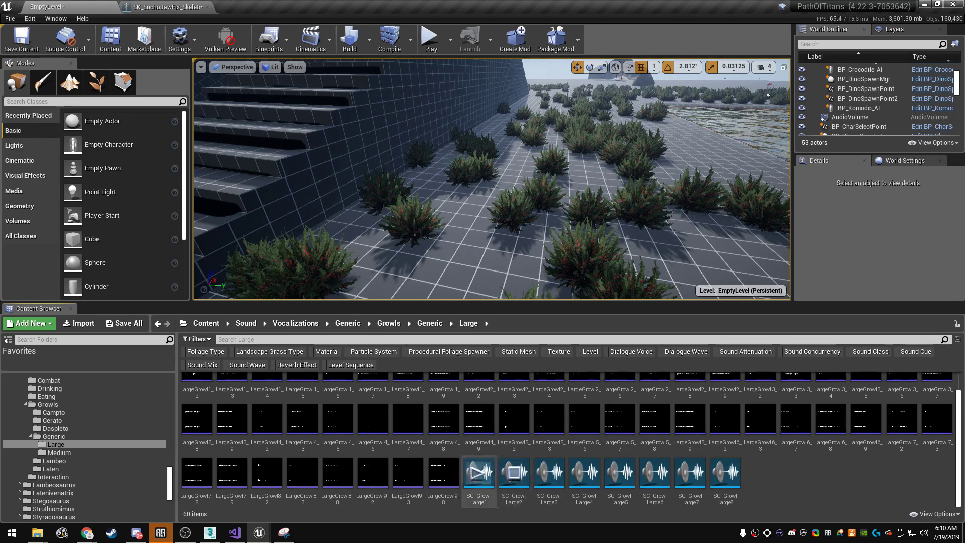
click(60, 452)
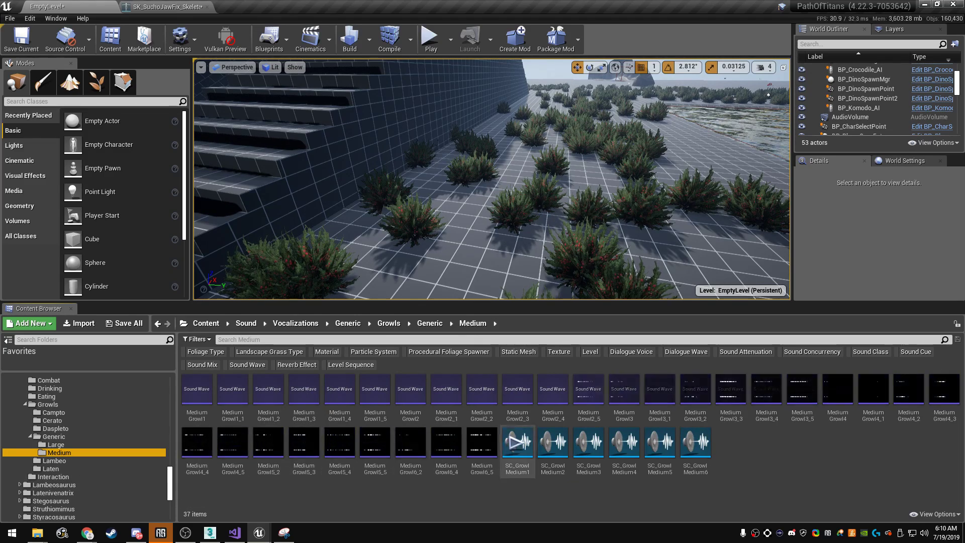
click(518, 442)
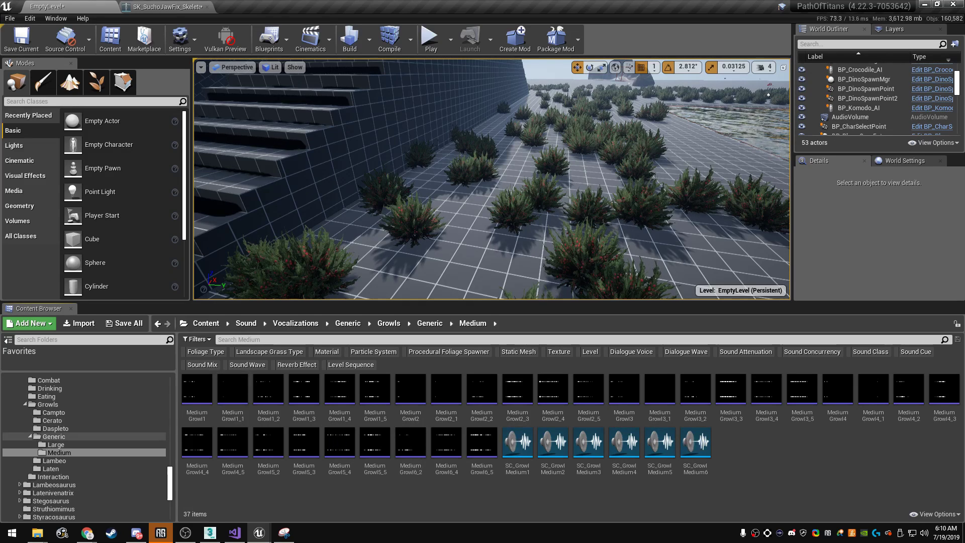
click(56, 444)
scroll(549, 442, down, 1)
mouse_move(550, 472)
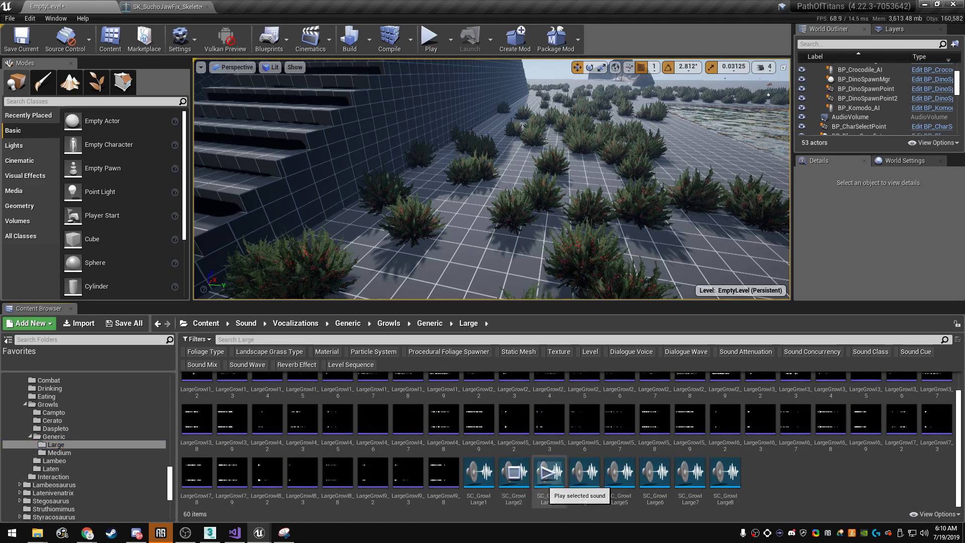
click(514, 472)
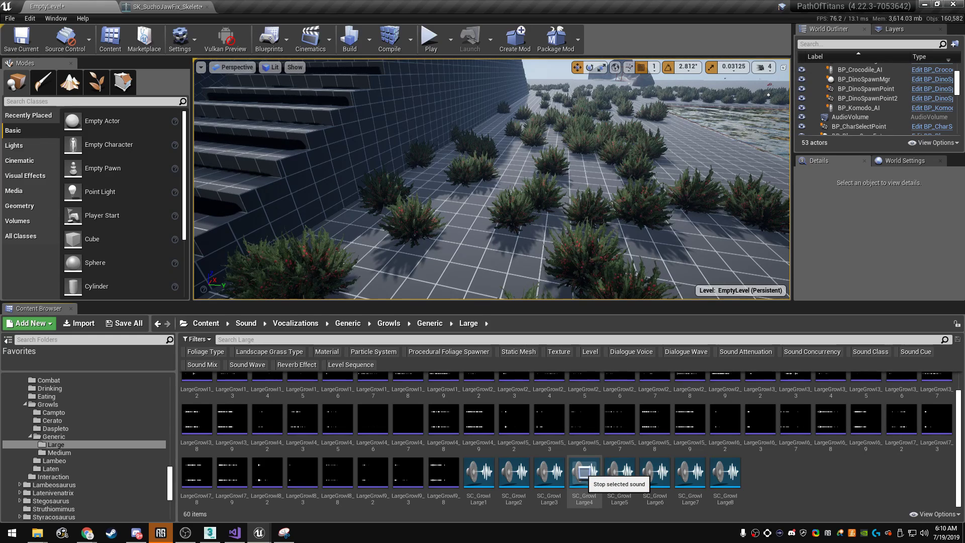
mouse_move(619, 472)
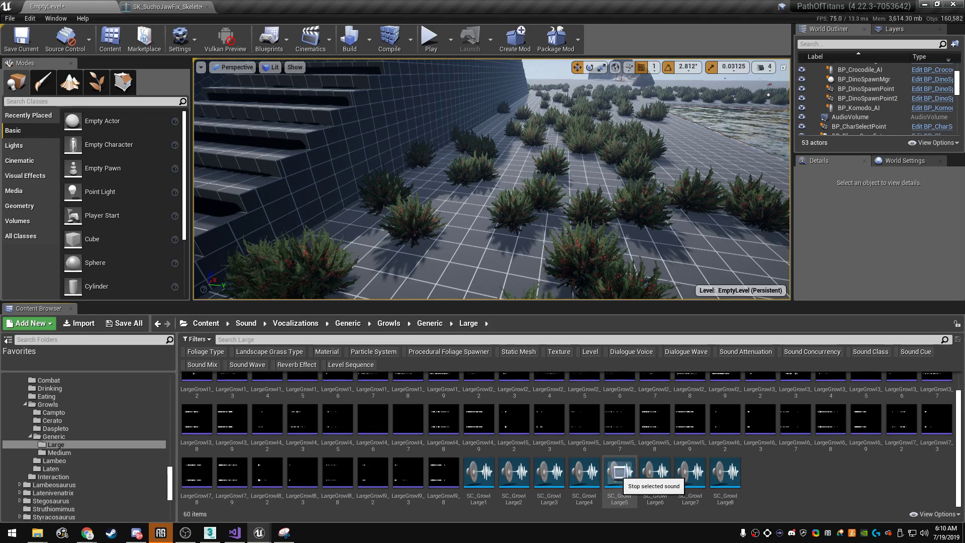
click(655, 471)
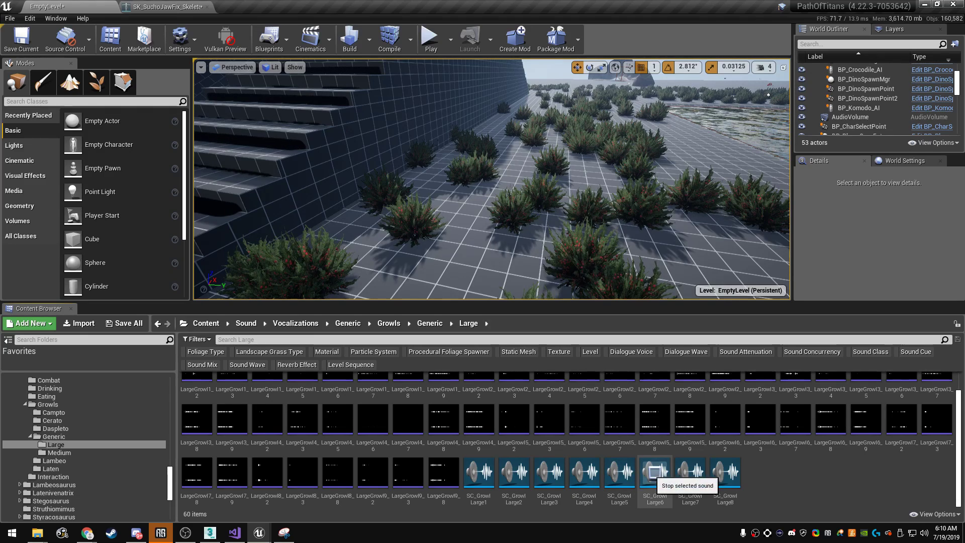
mouse_move(478, 472)
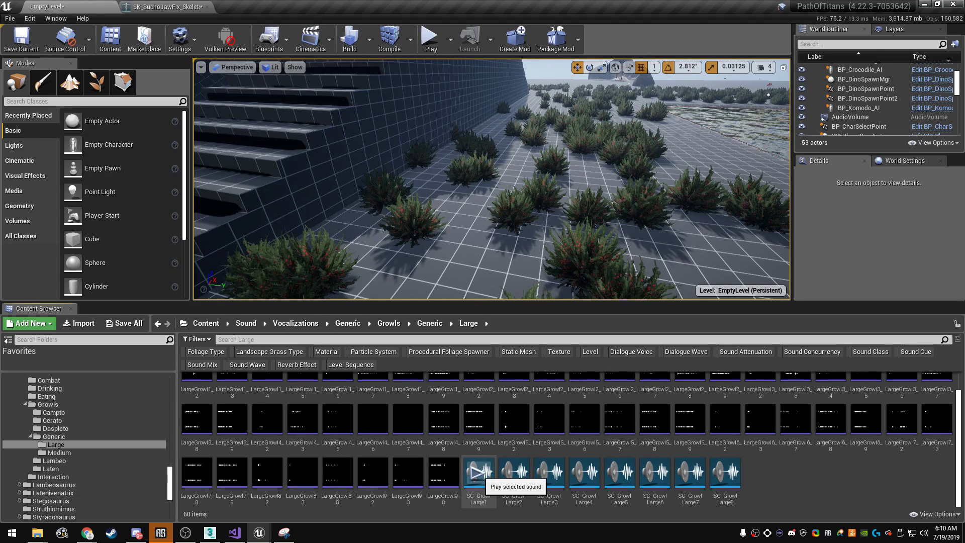
click(514, 471)
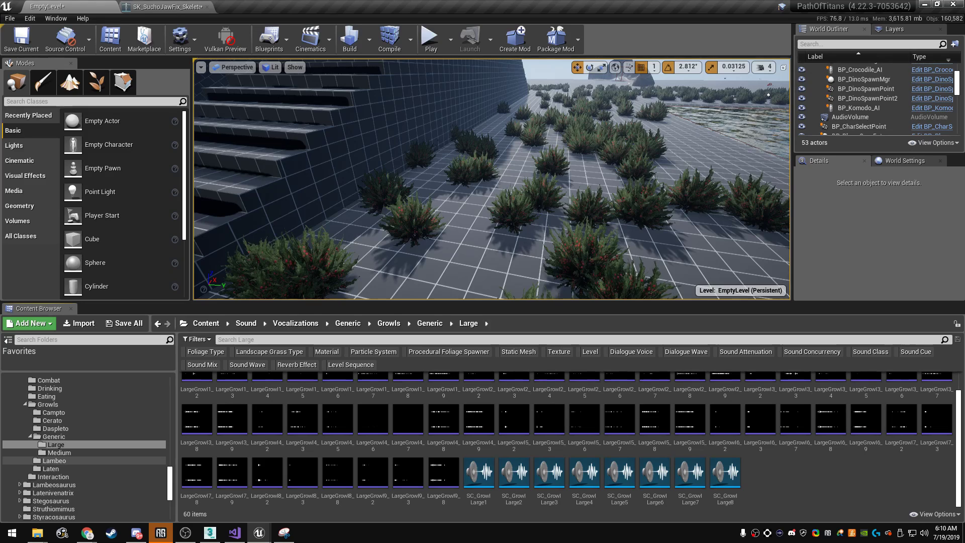
click(55, 428)
- Preview the Daspleto Chuff_Cue and the Campto Exhale2 and Exhale3 growls
click(549, 388)
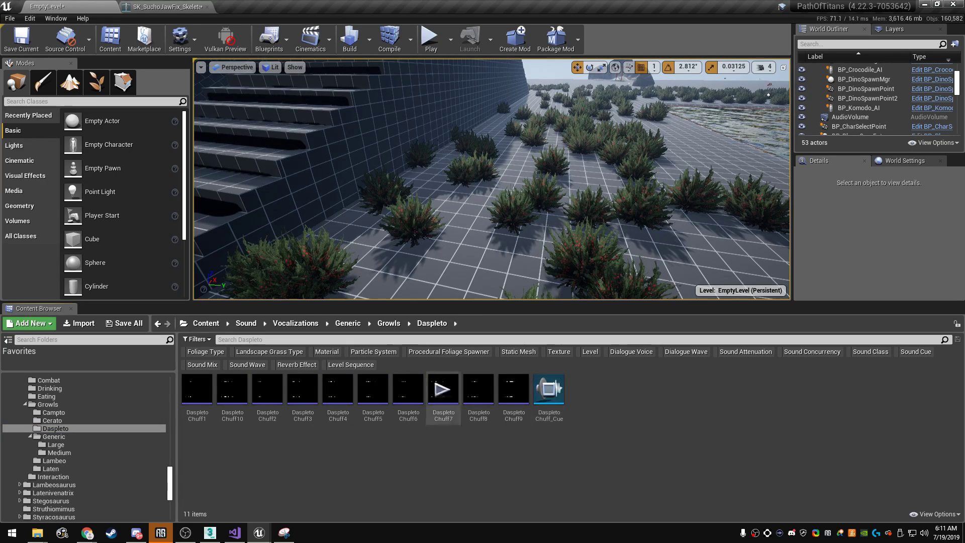
click(52, 420)
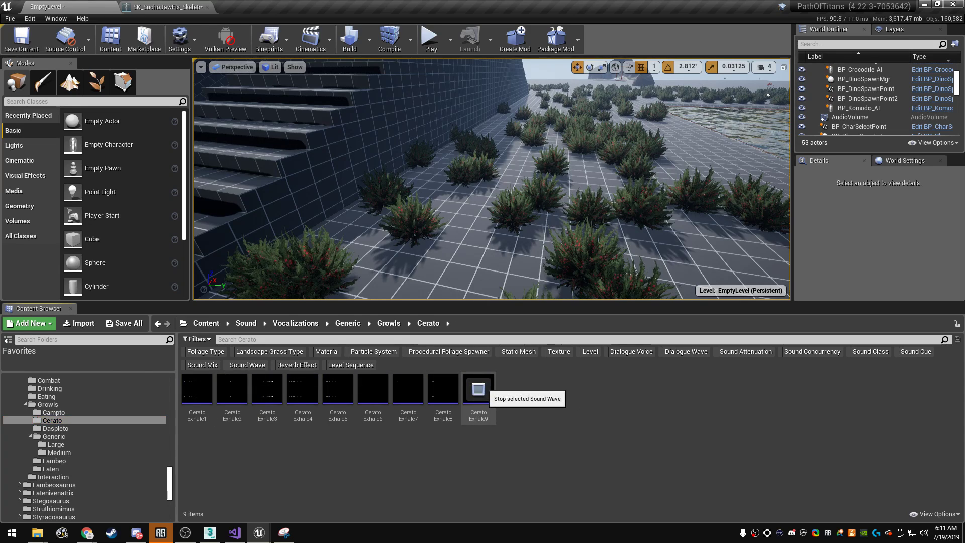
click(54, 412)
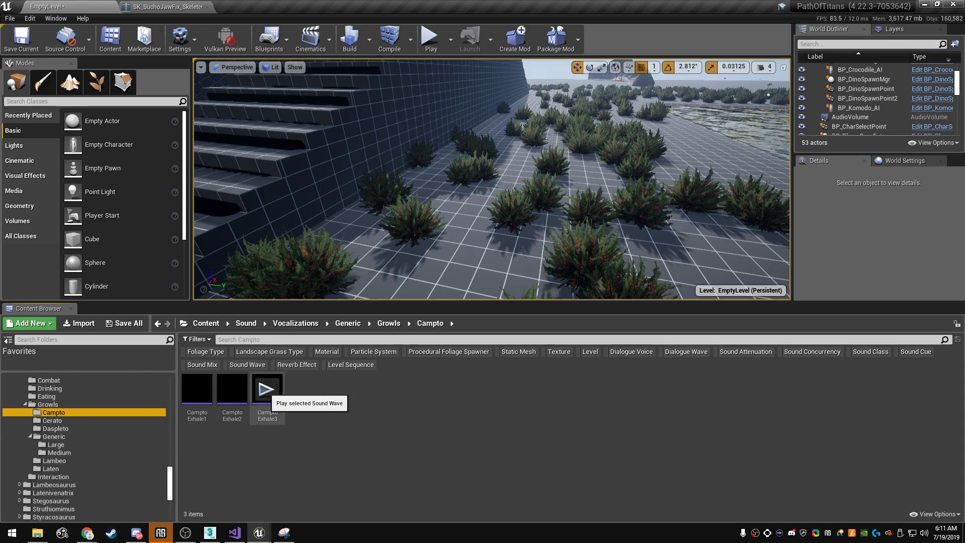
click(267, 389)
click(232, 388)
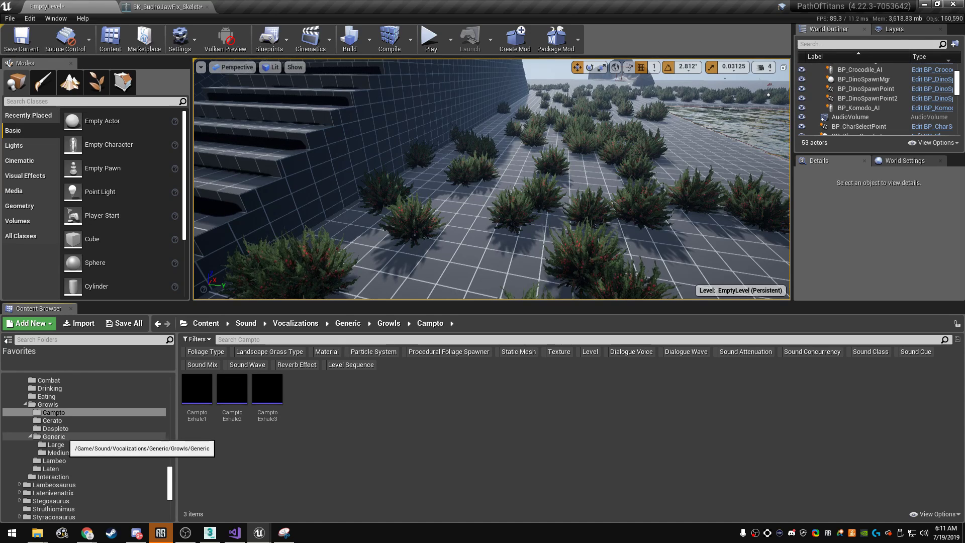
- Select SC_GrowlLarge2 in Generic/Large and bring up the SK_SuchoJawFix_Skeleton editor
click(55, 436)
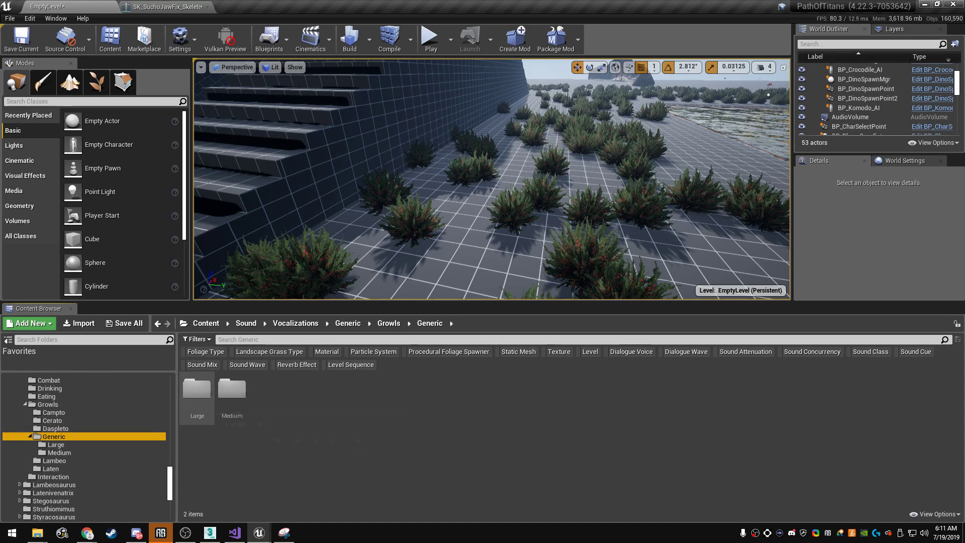
double_click(197, 388)
scroll(513, 472, down, 1)
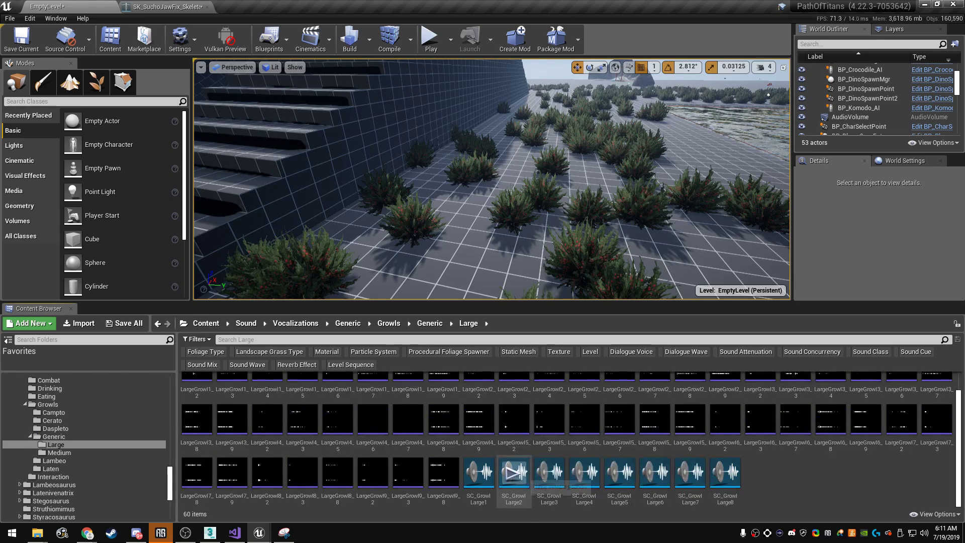
click(513, 475)
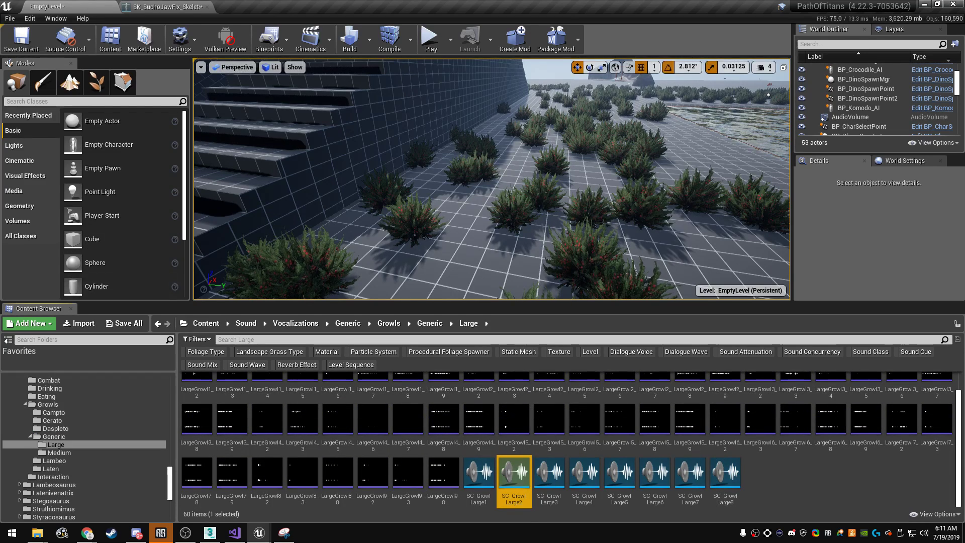
click(161, 6)
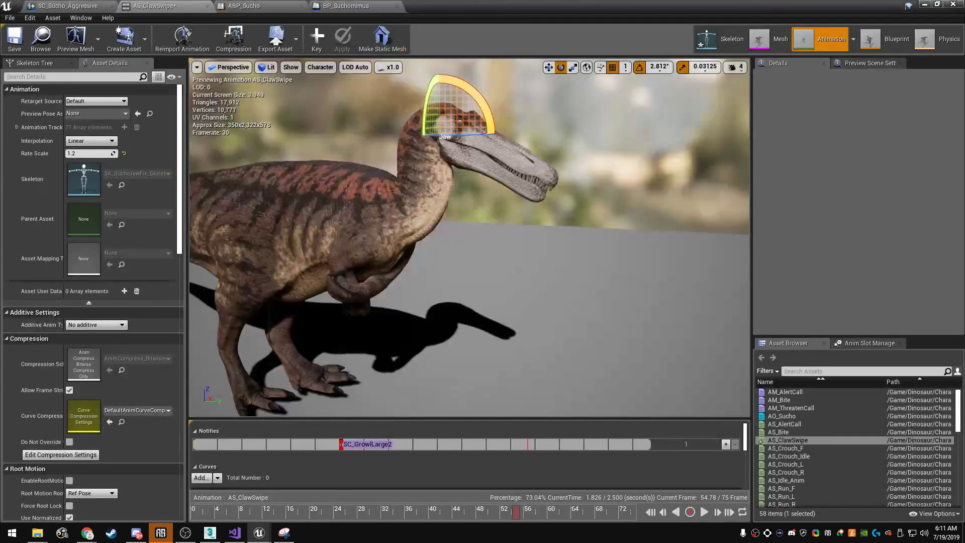
- Make the SC_GrowlLarge2 notify follow the Head at 0.8 pitch and preview it
click(366, 444)
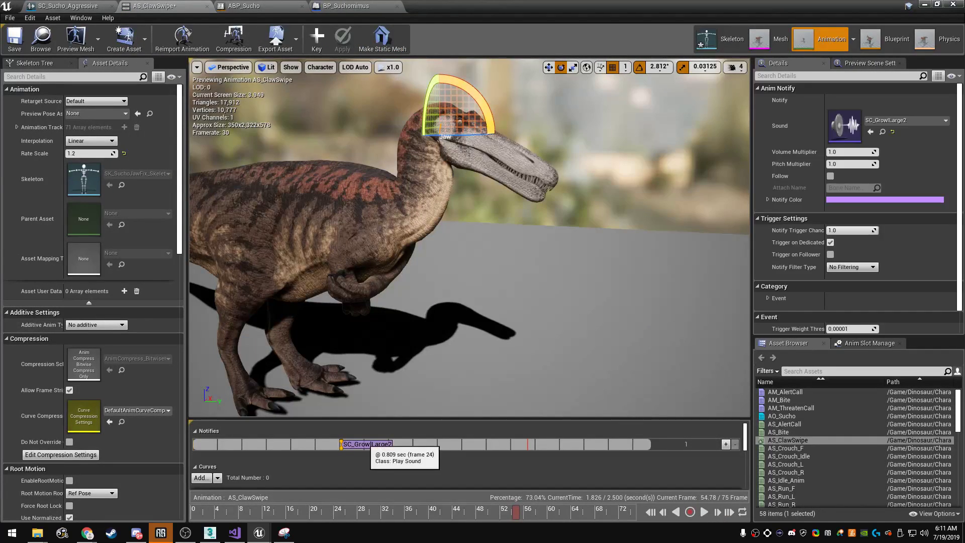
click(830, 176)
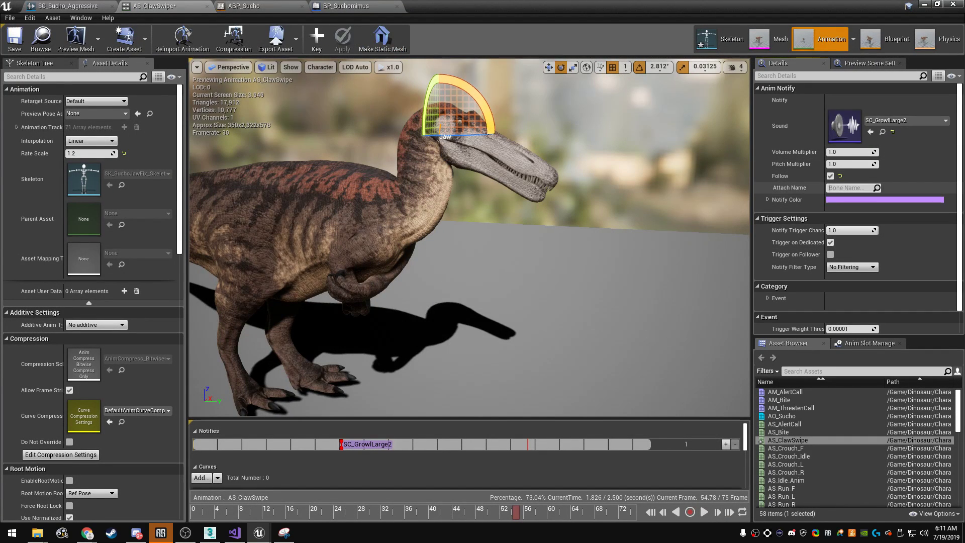
text(Head)
click(849, 163)
text(0.8)
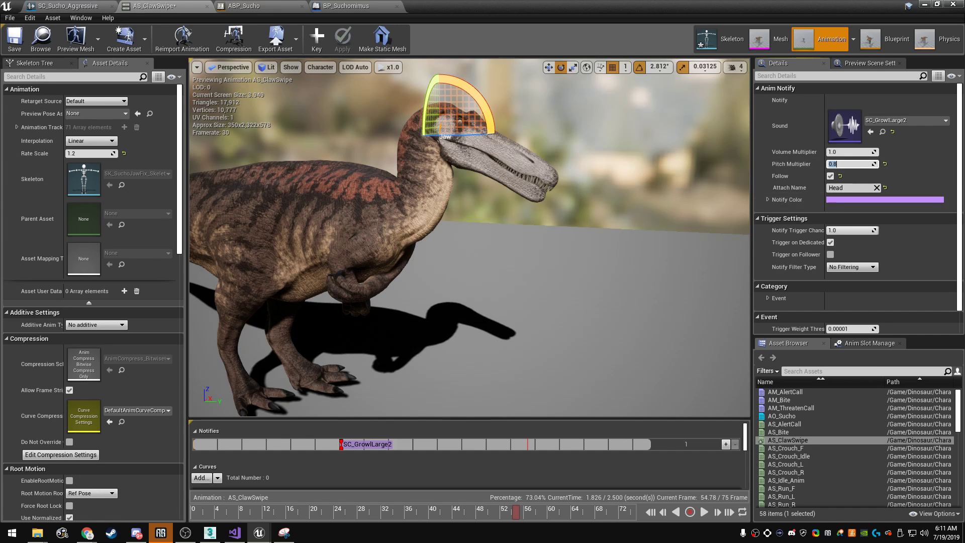
click(704, 512)
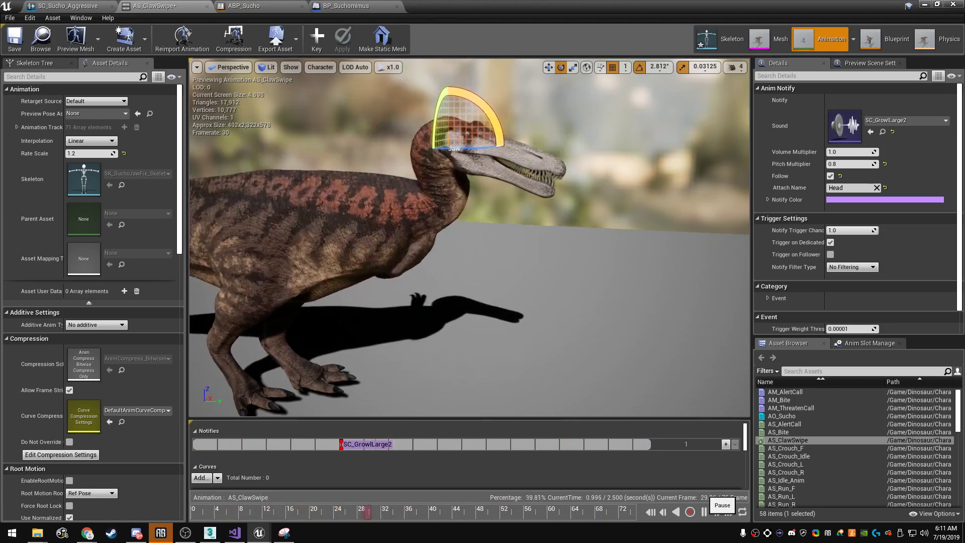
click(703, 511)
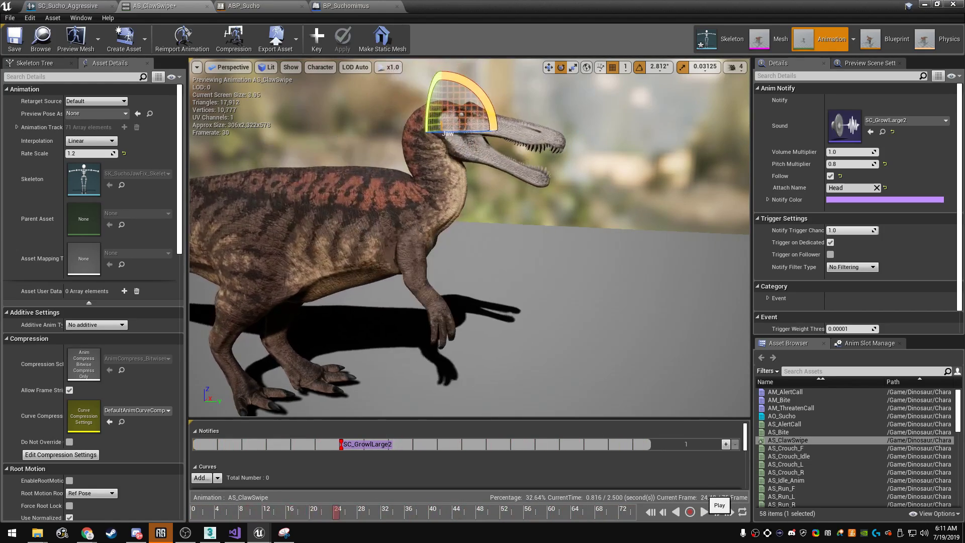
- Move the growl notify earlier, replay the claw swipe, then return to the level editor
drag(367, 443, 318, 443)
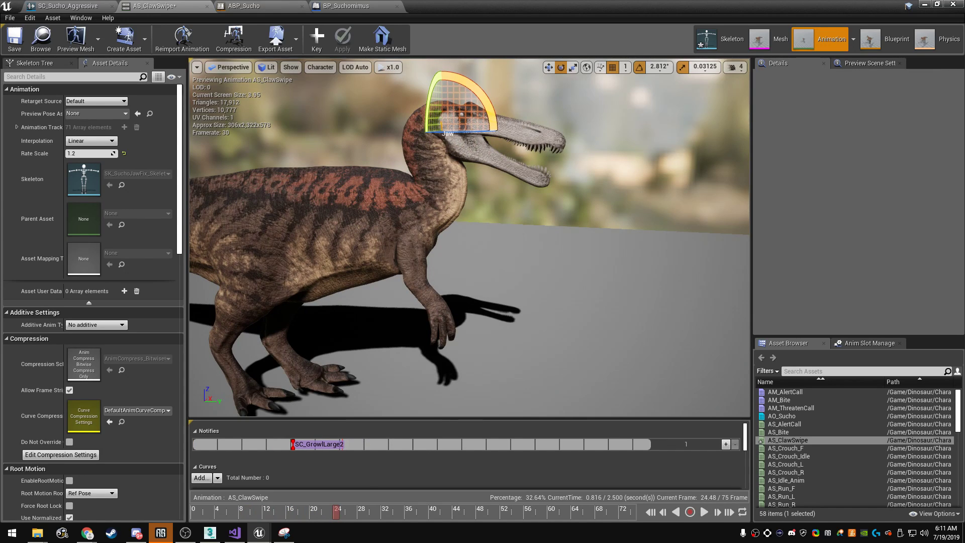
click(703, 512)
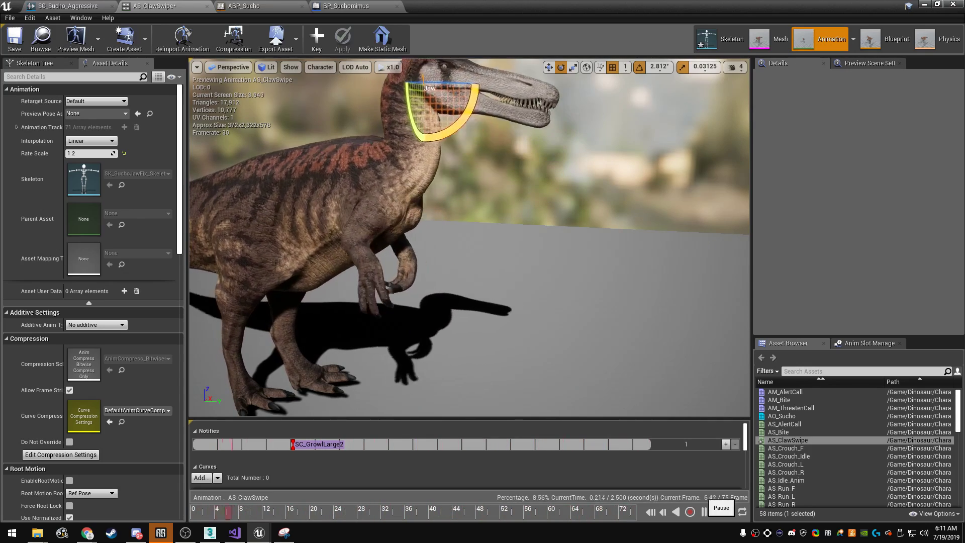
click(704, 511)
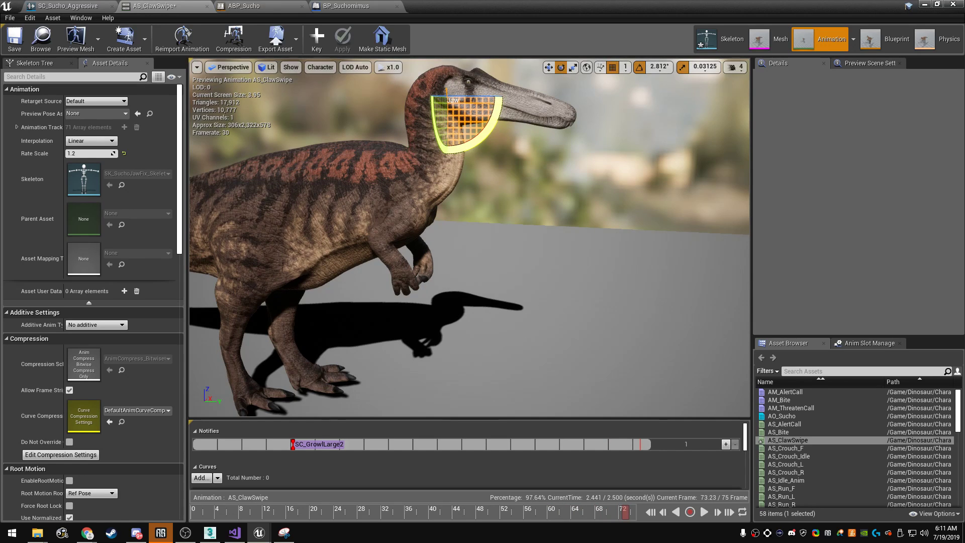
scroll(468, 236, up, 3)
scroll(468, 236, up, 2)
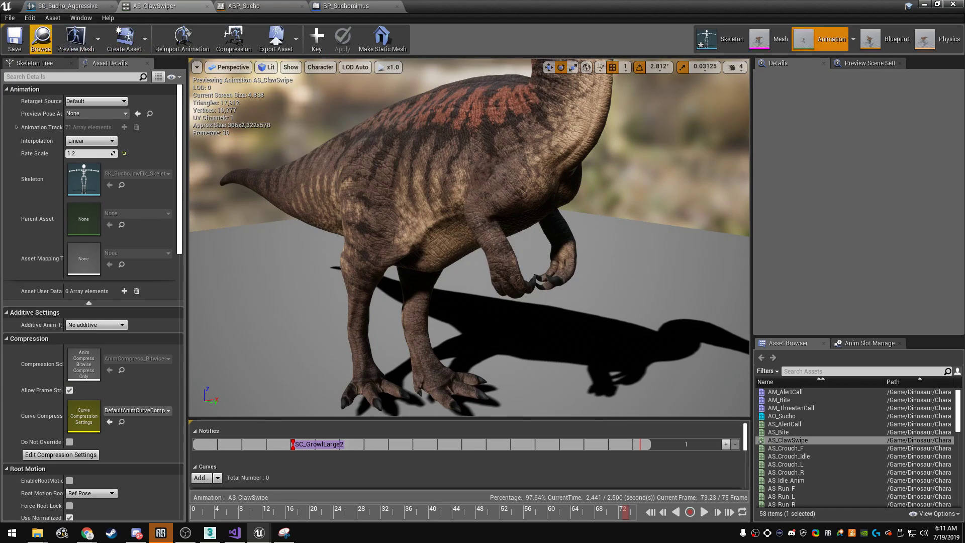
key(ctrl+Tab)
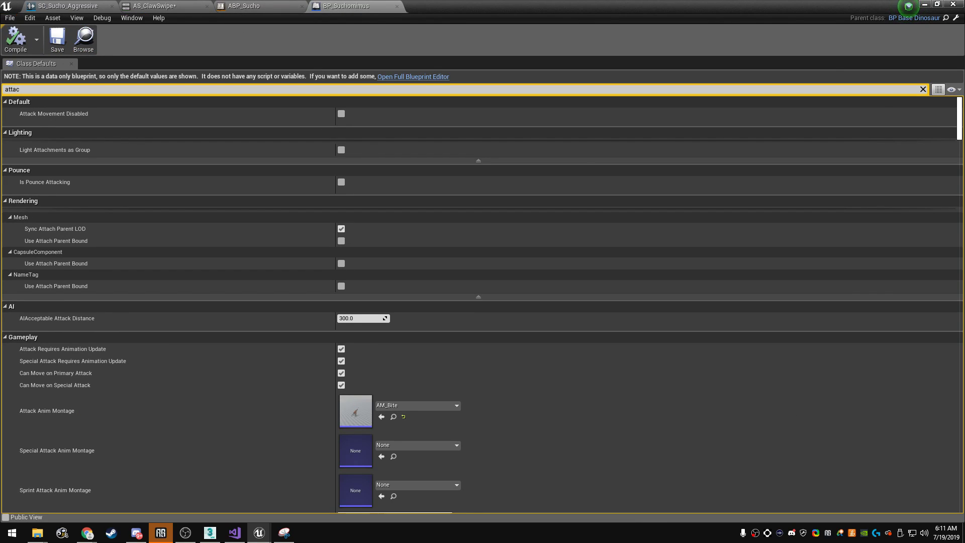
key(ctrl+Tab)
key(alt+Tab)
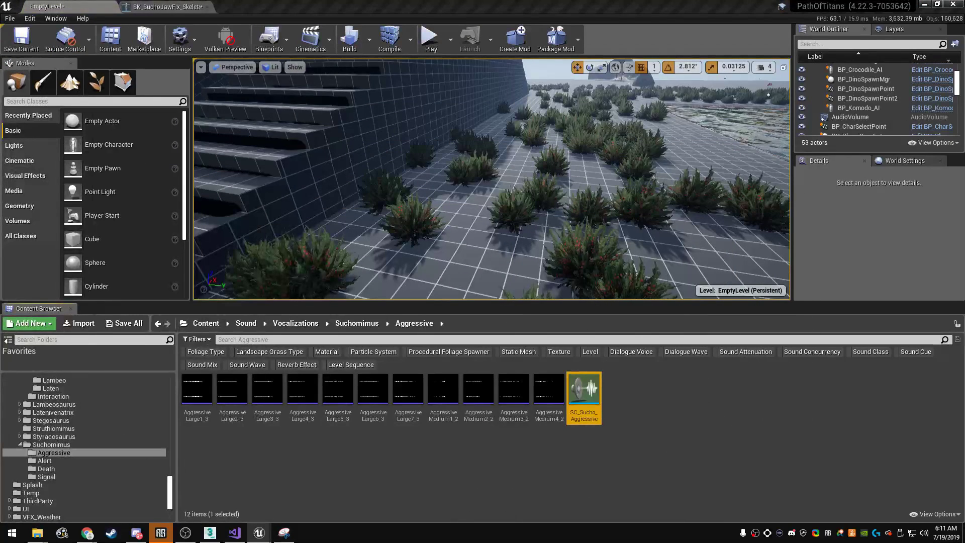
- Browse the Movement and Tail > Giant sound folders, then go back to Attacks
scroll(85, 447, down, 5)
scroll(86, 447, up, 8)
scroll(85, 447, up, 5)
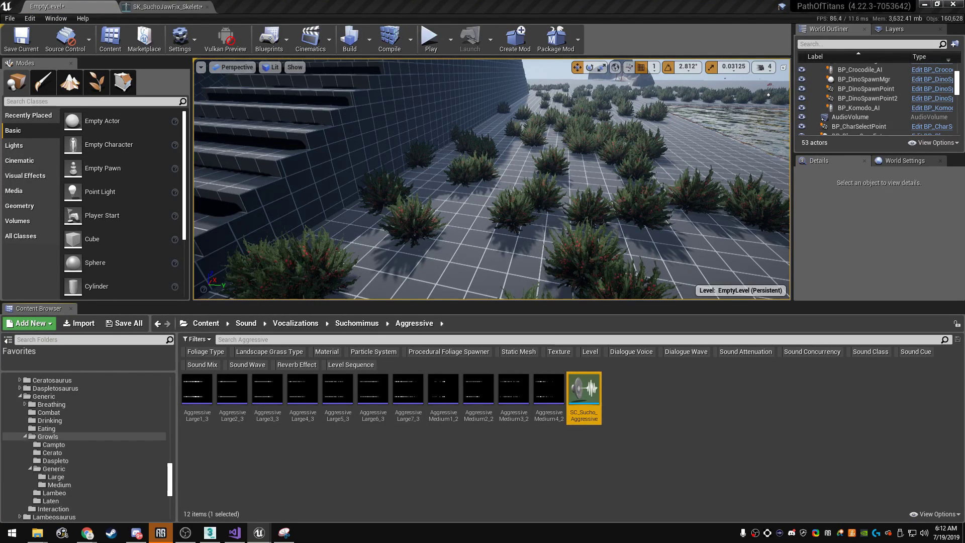
scroll(85, 436, up, 4)
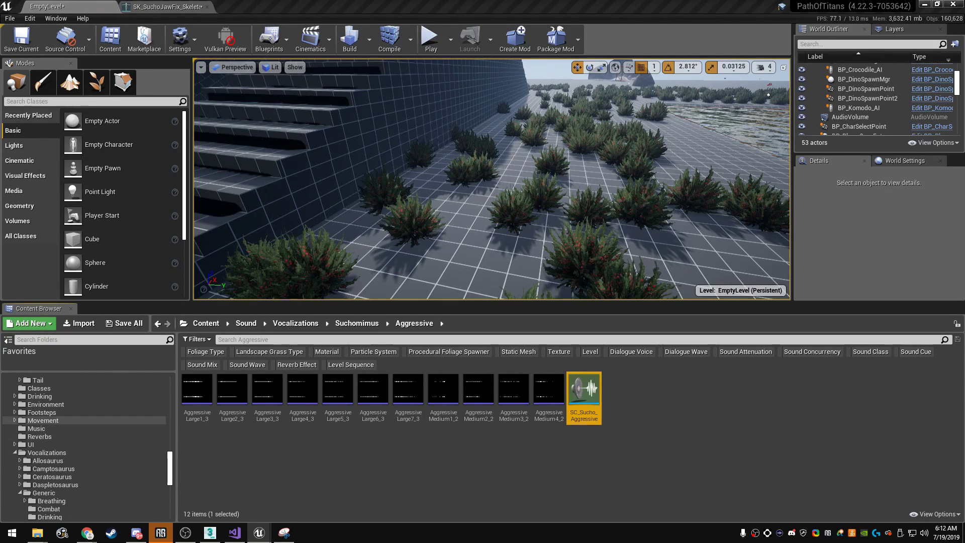
click(45, 420)
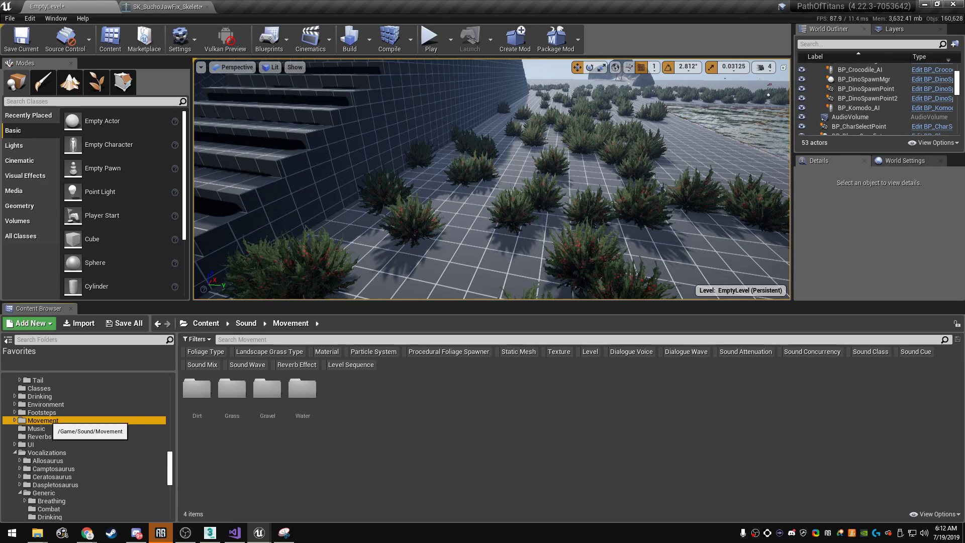
scroll(48, 424, up, 3)
click(38, 461)
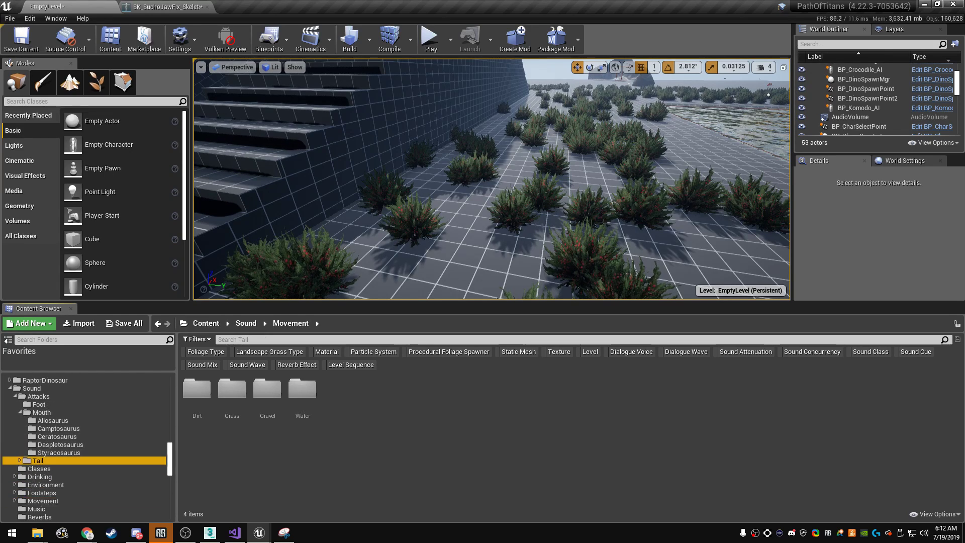
double_click(197, 389)
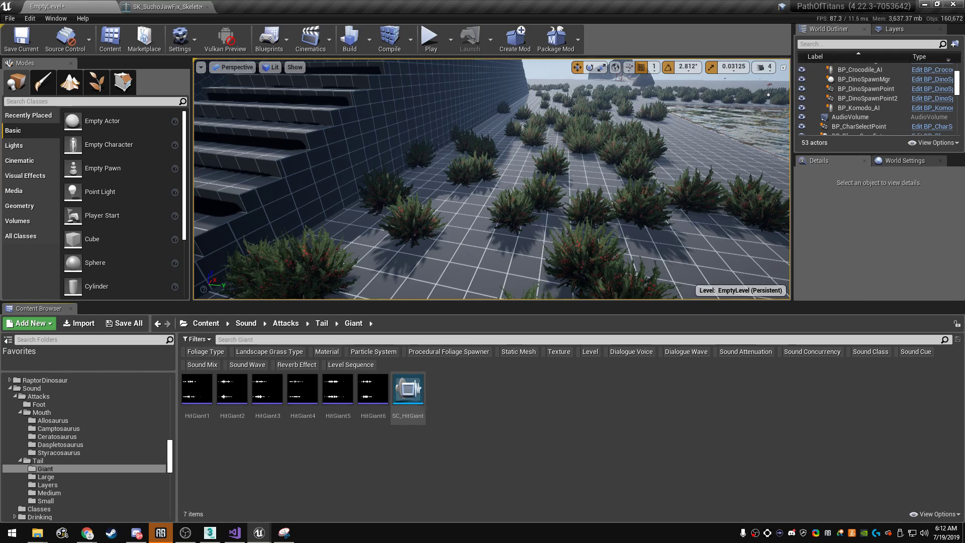
click(38, 396)
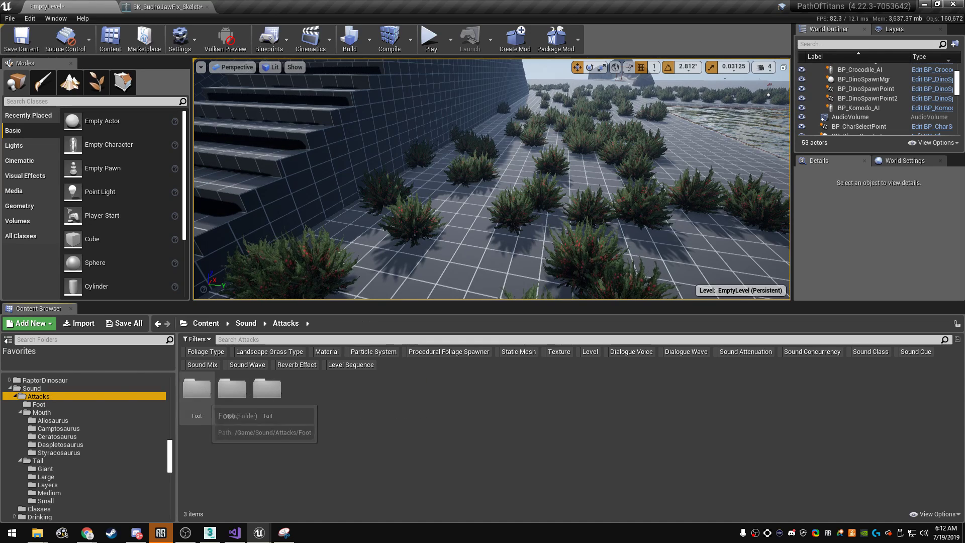
- Preview LargeBiteTest2 and LargeBiteTest3 in the Mouth folder, then open the Tail folder
click(197, 389)
double_click(231, 390)
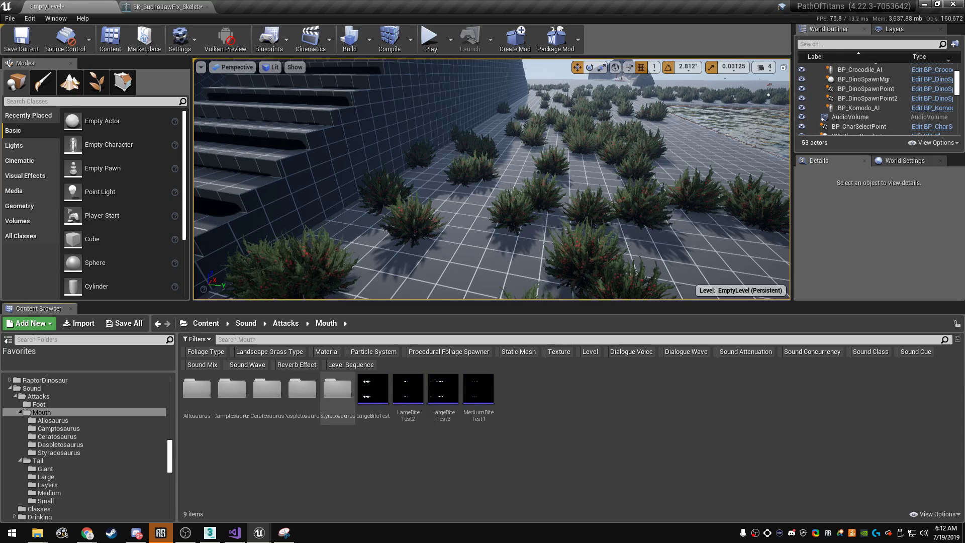
click(408, 388)
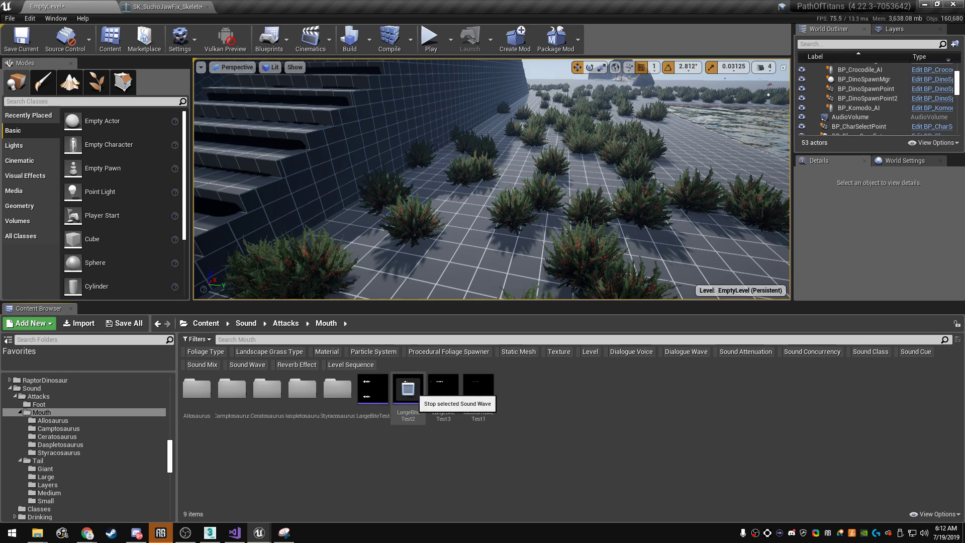
click(442, 388)
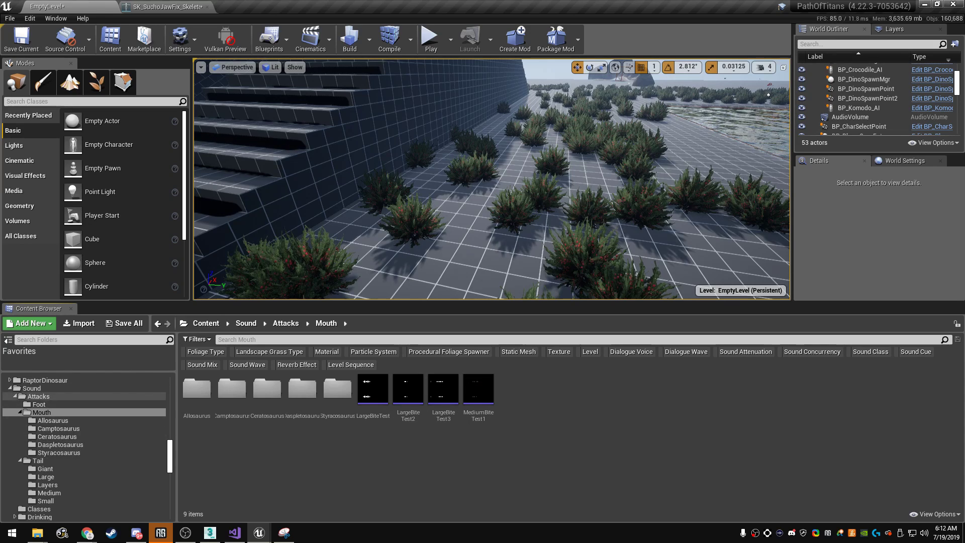
click(38, 396)
double_click(267, 390)
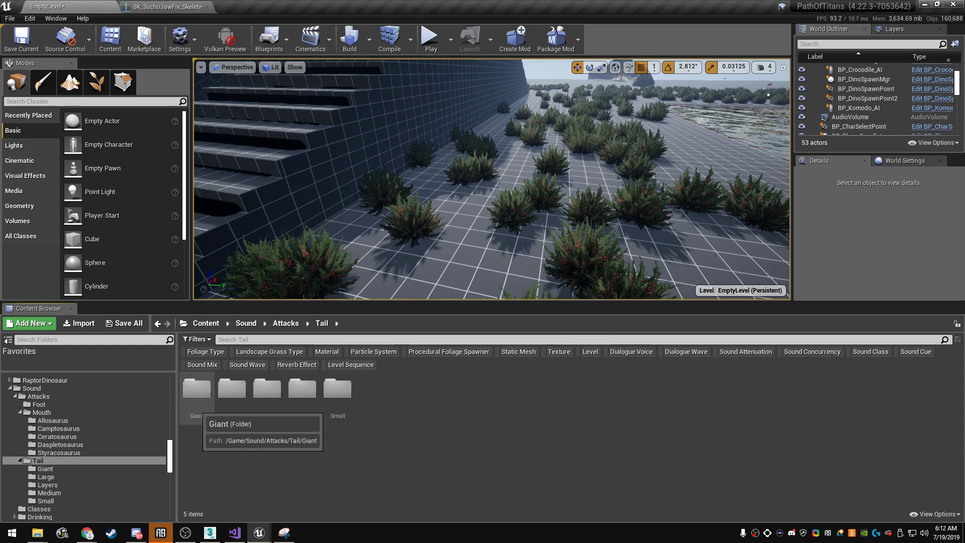
- Preview the SC_TailSmall and SC_TailLarge tail swipe sound cues
double_click(196, 389)
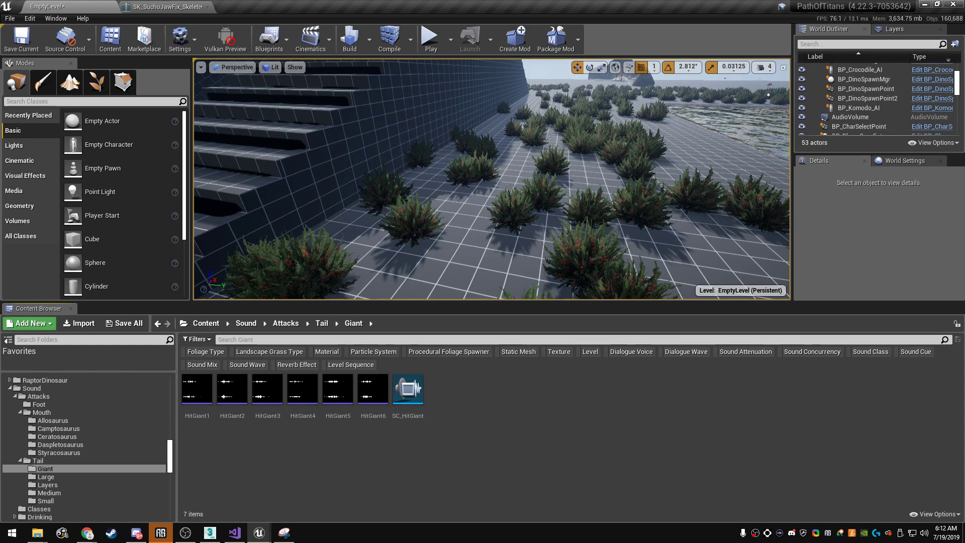
click(45, 500)
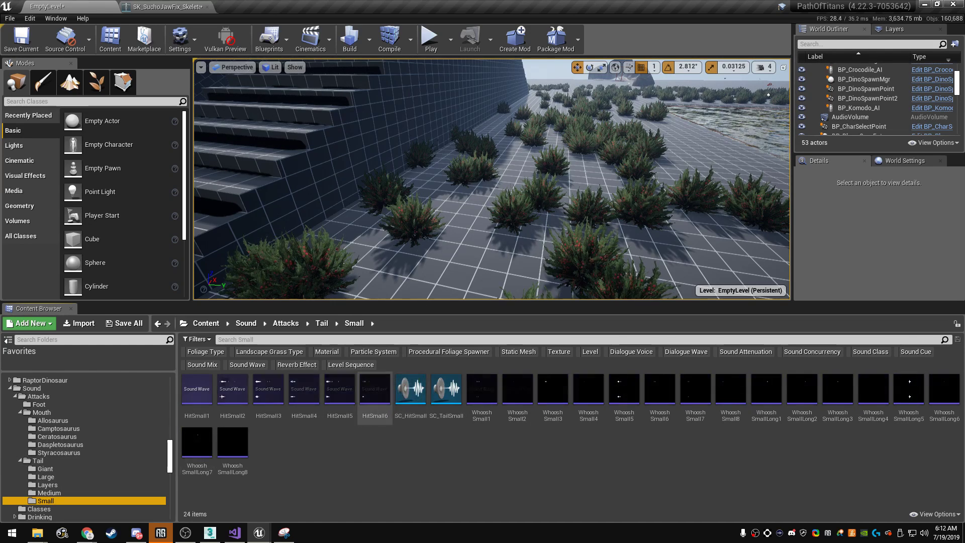
click(446, 388)
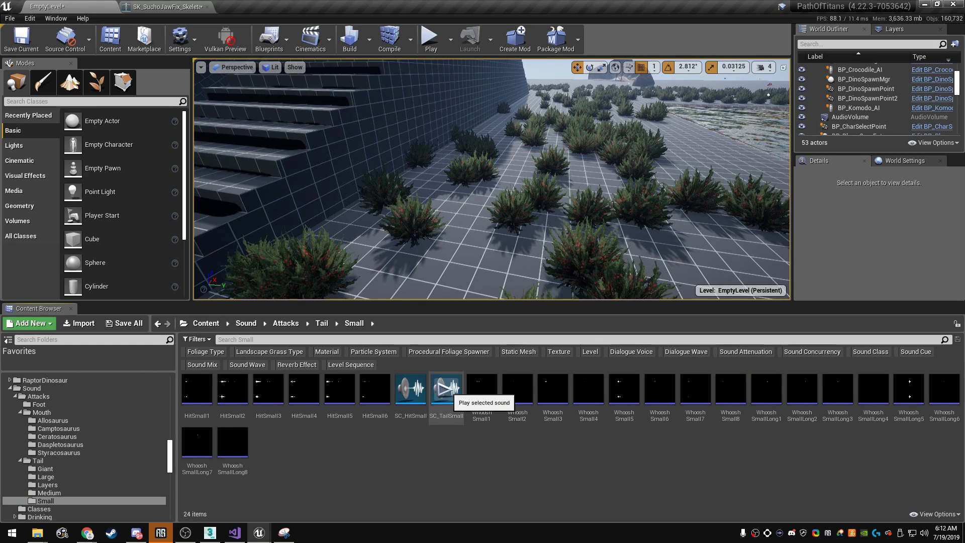
click(45, 477)
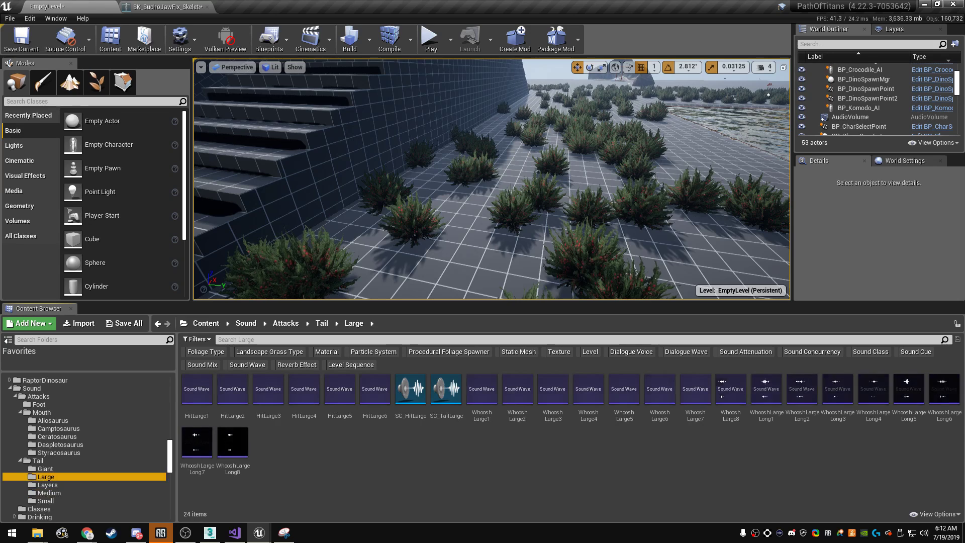
click(447, 388)
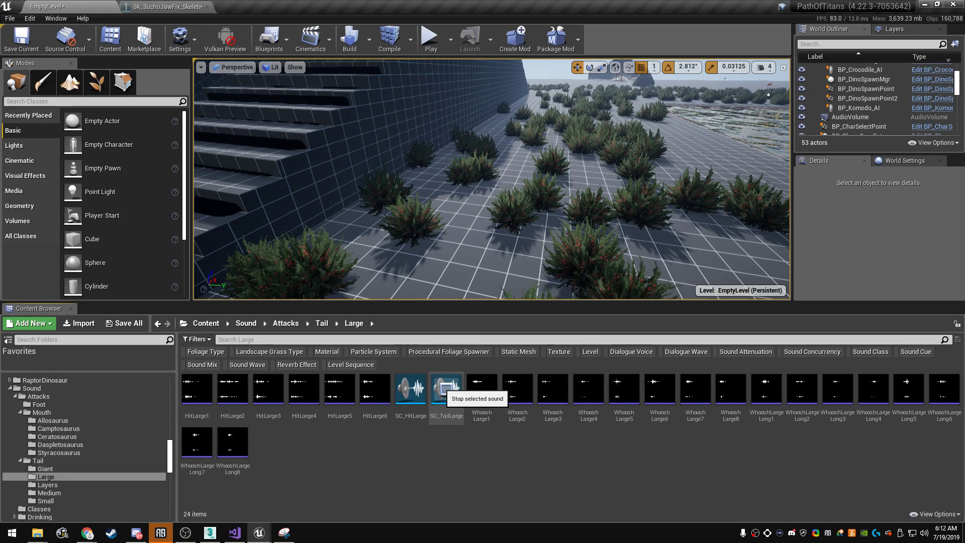
- Preview SC_TailMedium, replay SC_TailLarge for comparison, and settle on SC_TailMedium
click(48, 484)
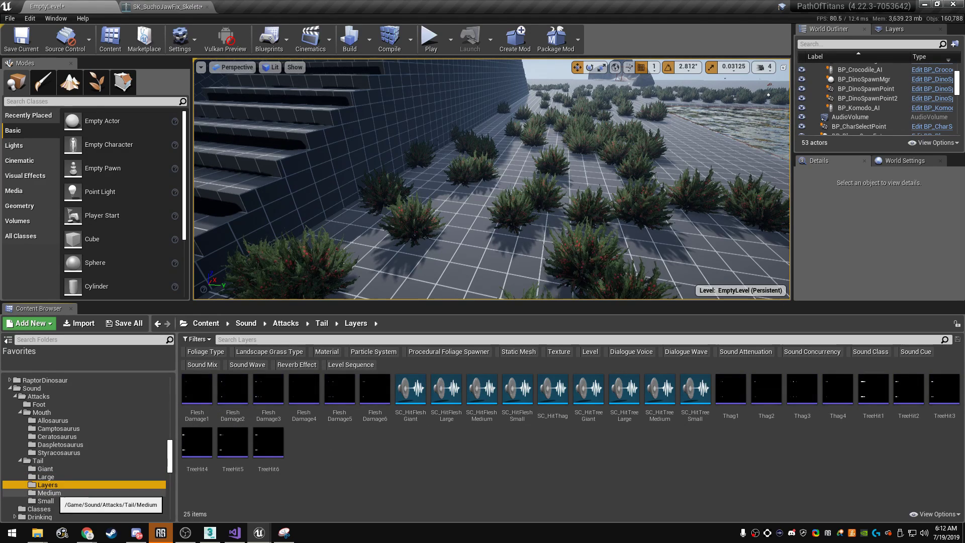
click(49, 493)
click(446, 389)
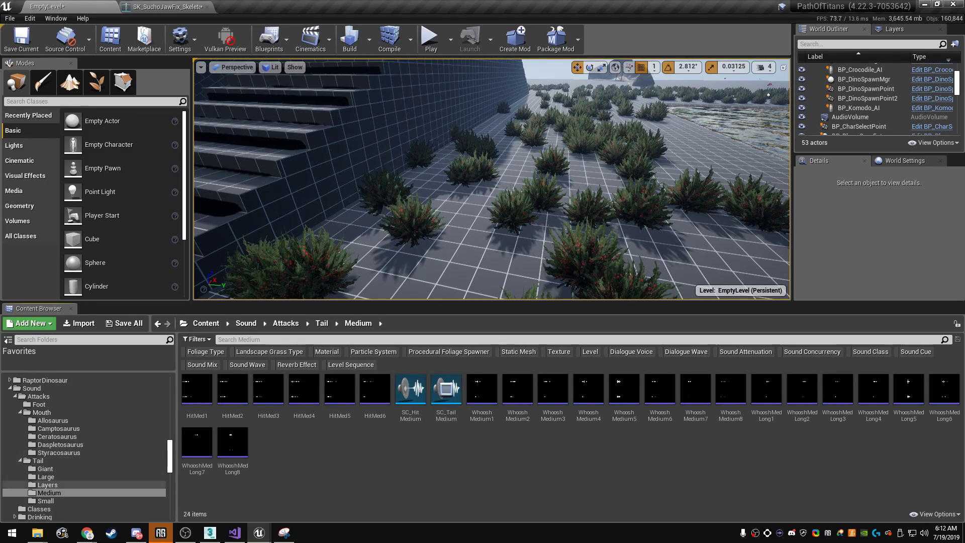
click(46, 476)
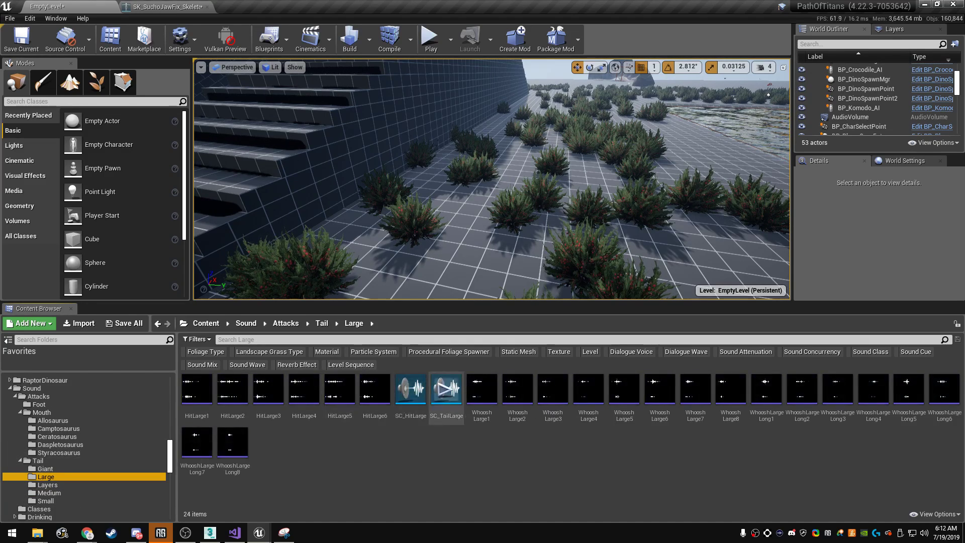
click(446, 389)
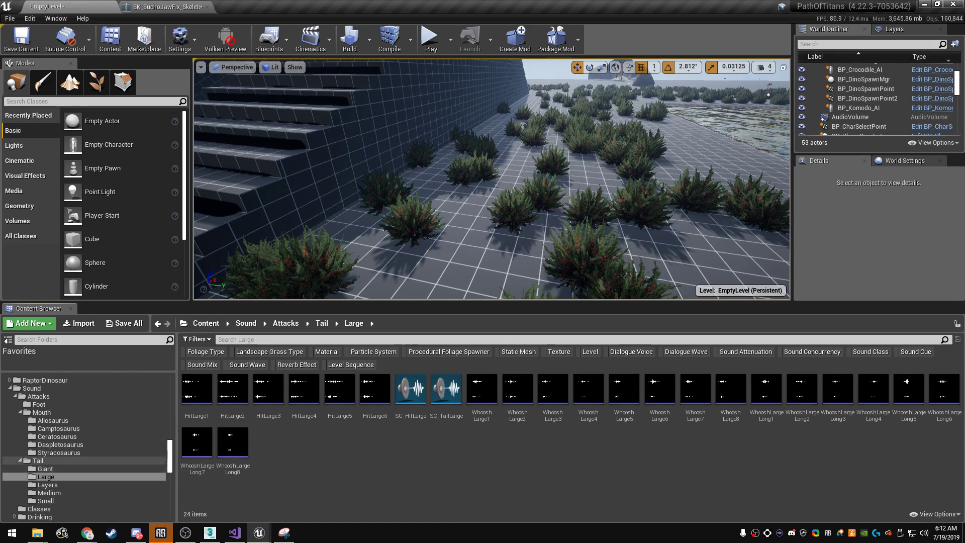
click(49, 493)
click(446, 389)
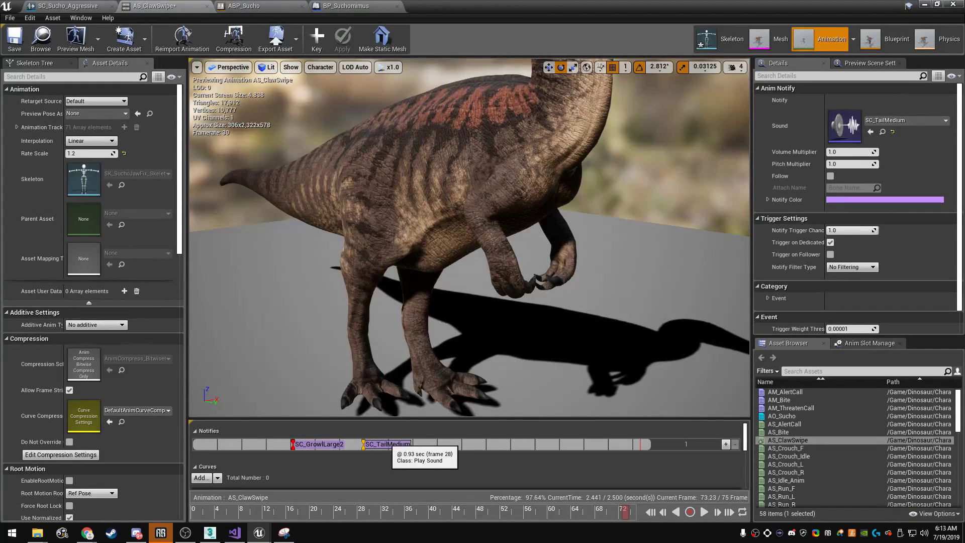
- Place the second SC_TailMedium notify later on AS_ClawSwipe's Notifies track and select it
right_click(521, 444)
click(386, 444)
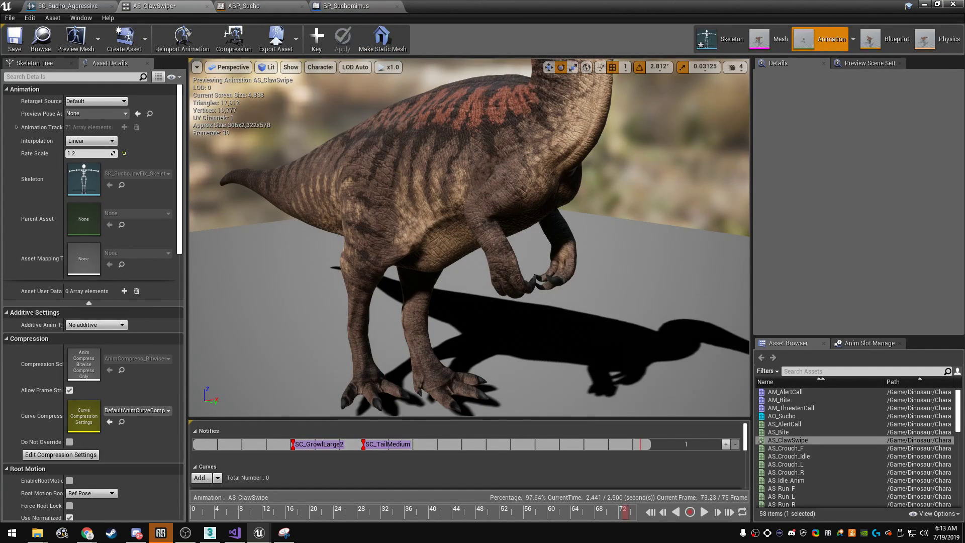
mouse_move(386, 445)
mouse_down()
mouse_move(481, 443)
mouse_move(373, 444)
mouse_up()
right_click(577, 443)
drag(471, 6, 474, 45)
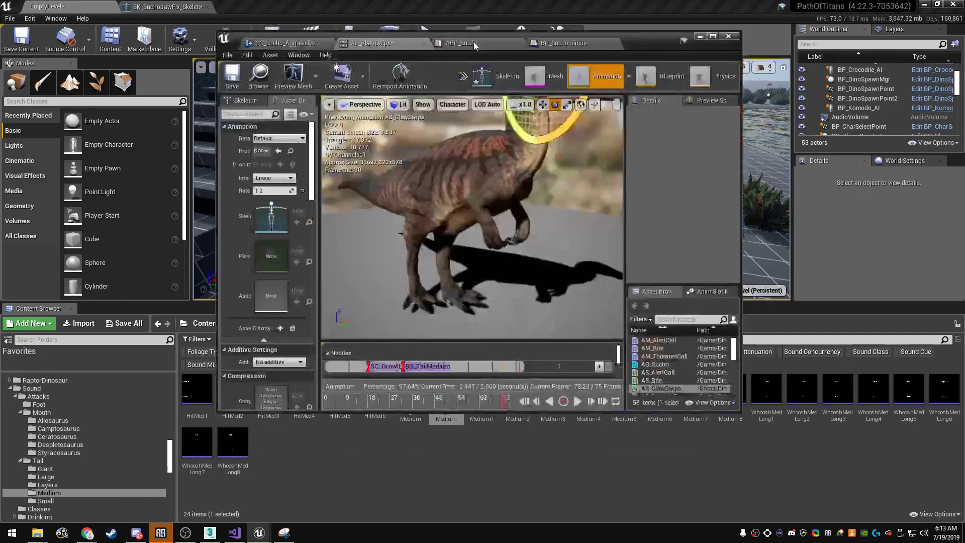
click(700, 37)
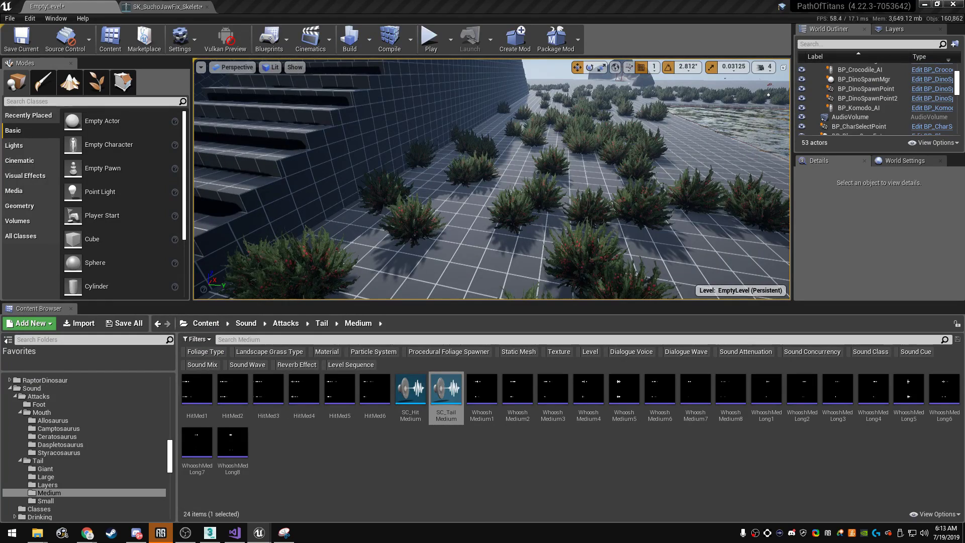
key(alt+Tab)
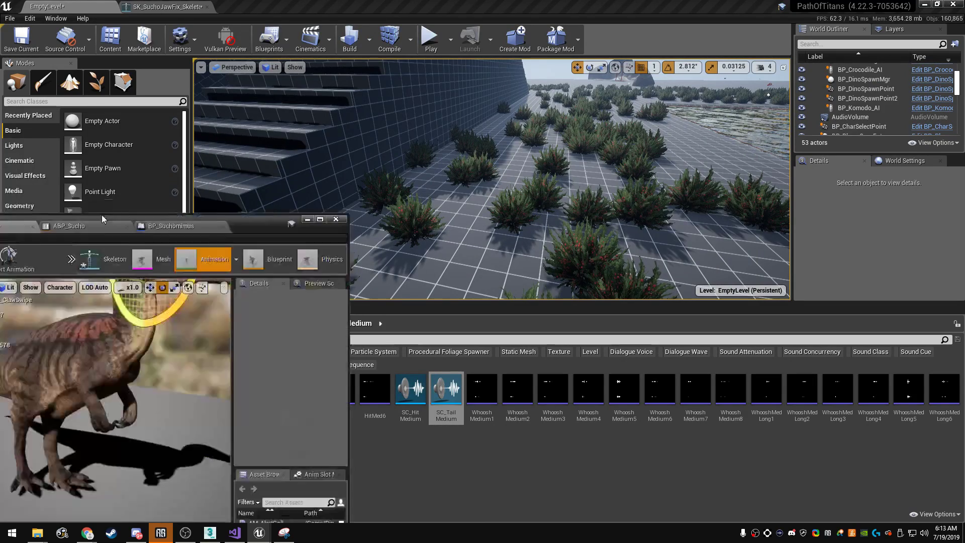
click(396, 444)
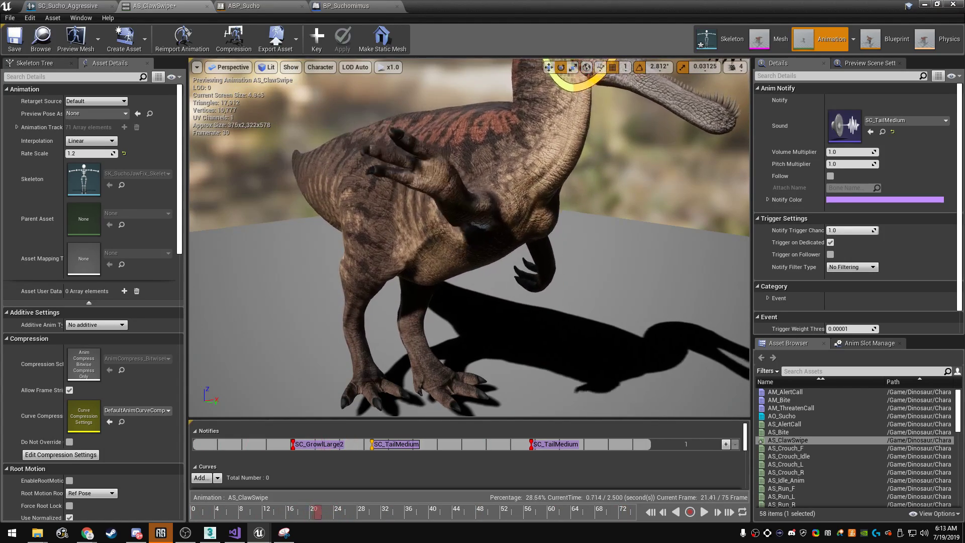
- Move the first SC_TailMedium notify right after the growl and attach it to Hand_r
drag(396, 444, 353, 444)
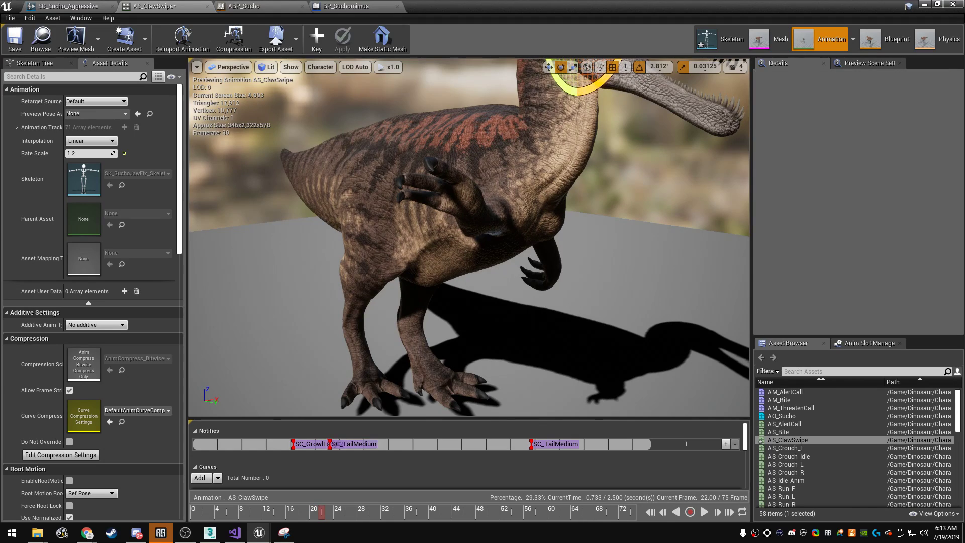
click(354, 443)
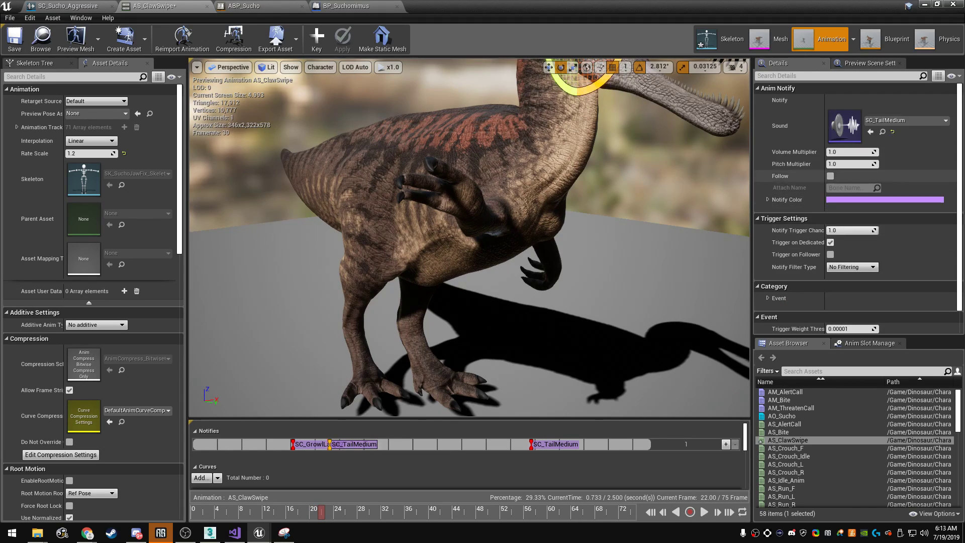
text(Hand_r)
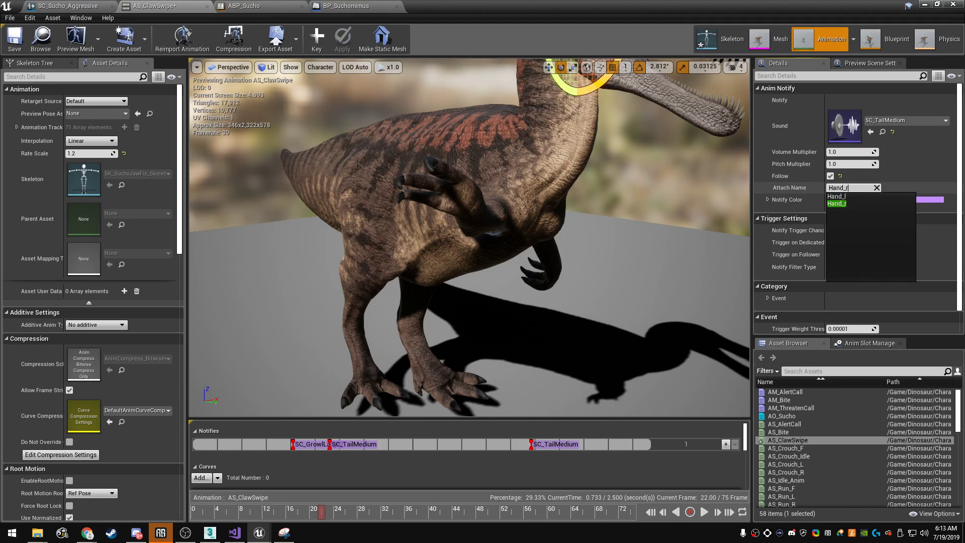
key(Return)
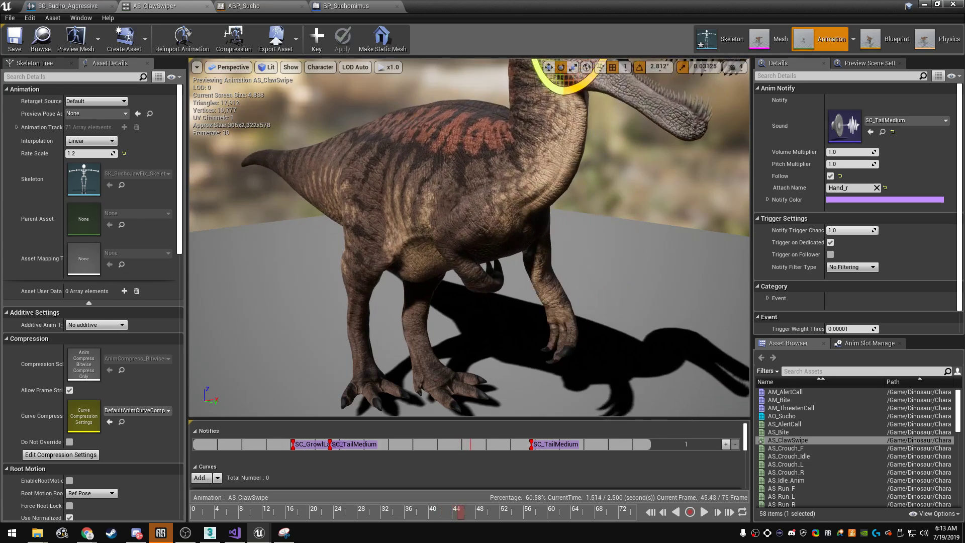
- Move the second SC_TailMedium notify near frame 40, make it follow Hand_r, and play back
drag(577, 444, 502, 444)
click(477, 444)
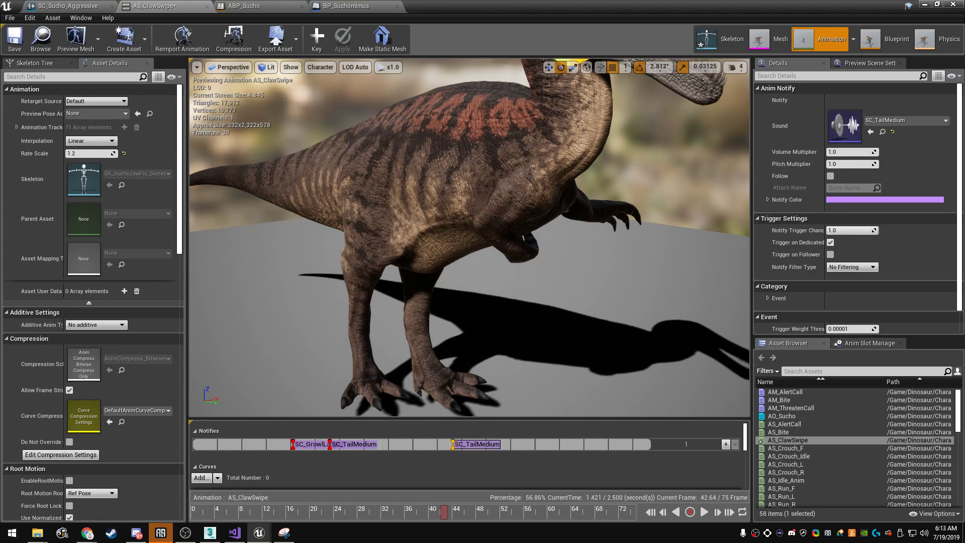
click(830, 176)
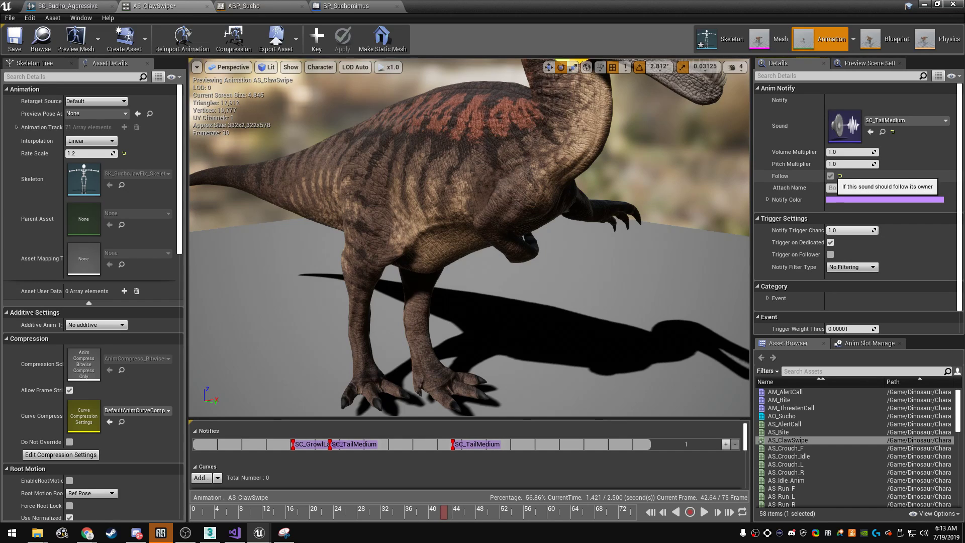
click(850, 187)
text(Hand_)
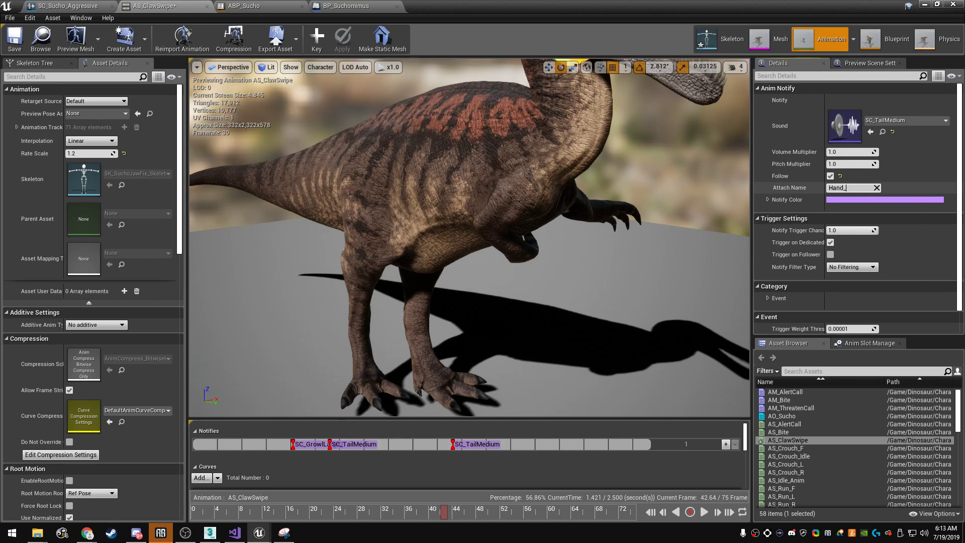
text(r)
key(Return)
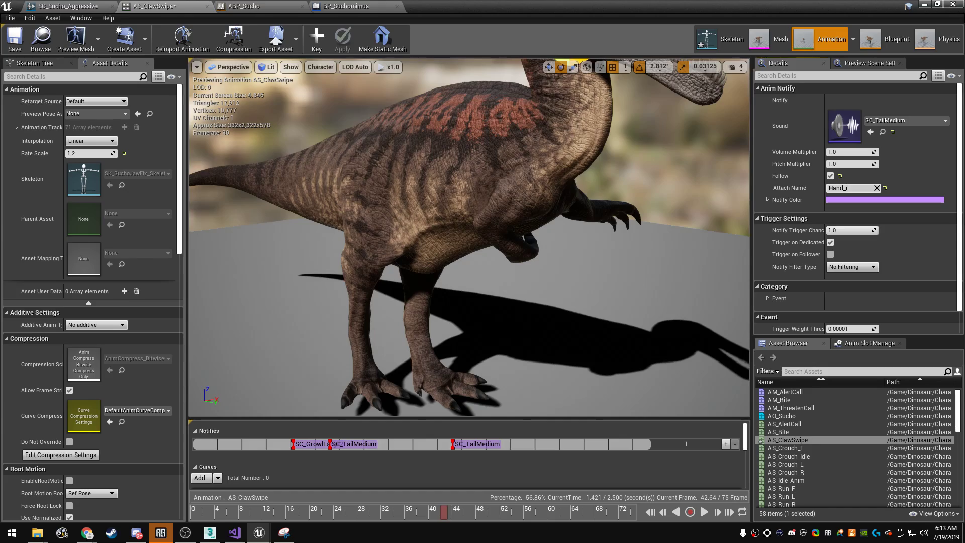
key(space)
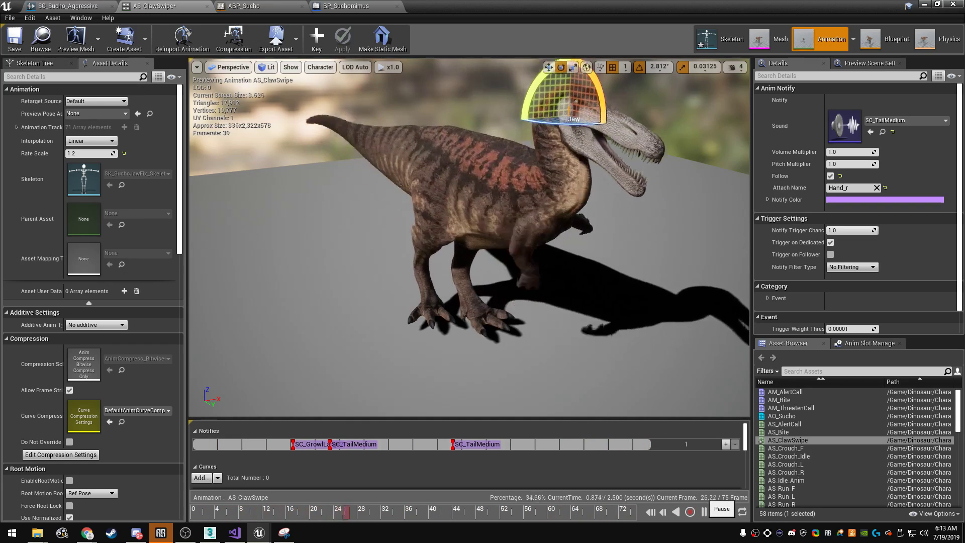
- Shift the SC_TailMedium notifies earlier, replaying the claw swipe to check timing
click(704, 511)
drag(352, 444, 215, 443)
click(703, 511)
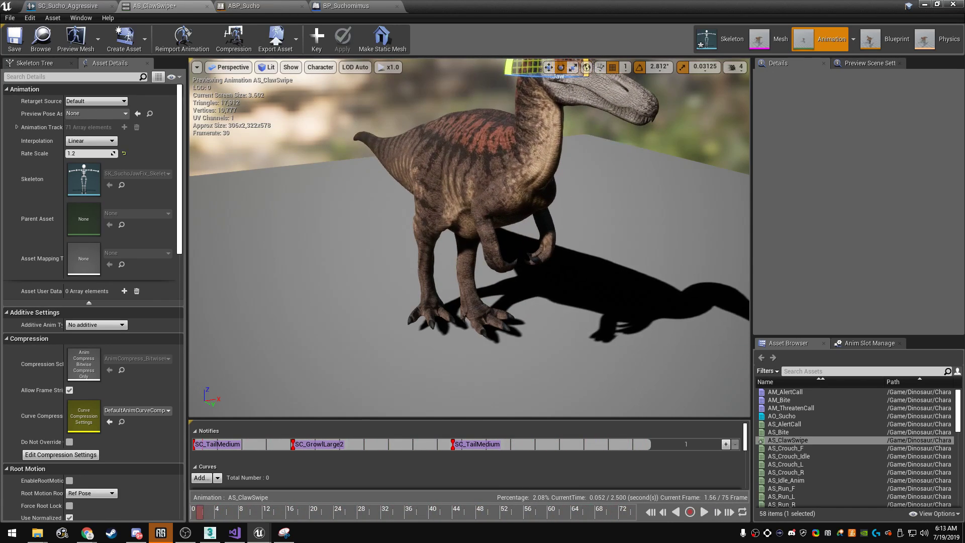
drag(454, 444, 405, 443)
click(704, 511)
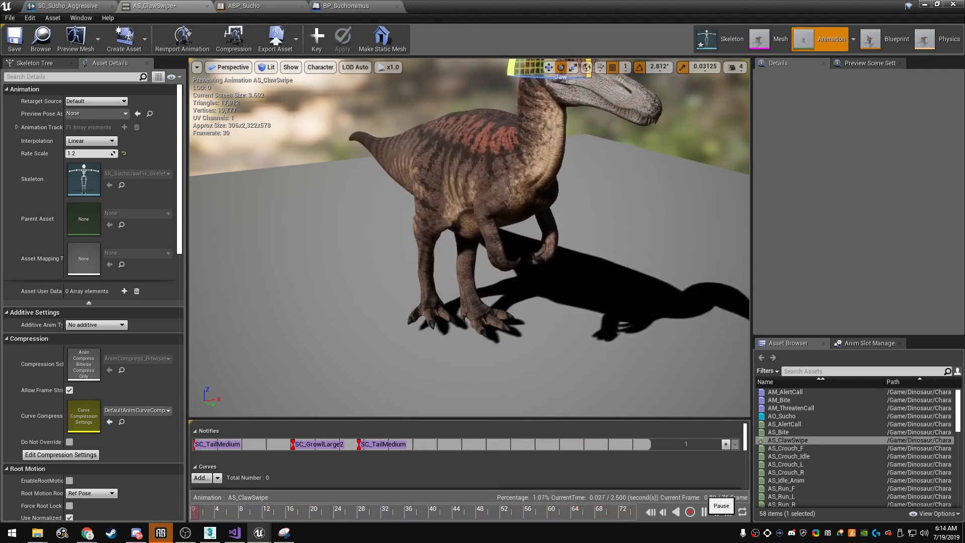
click(704, 511)
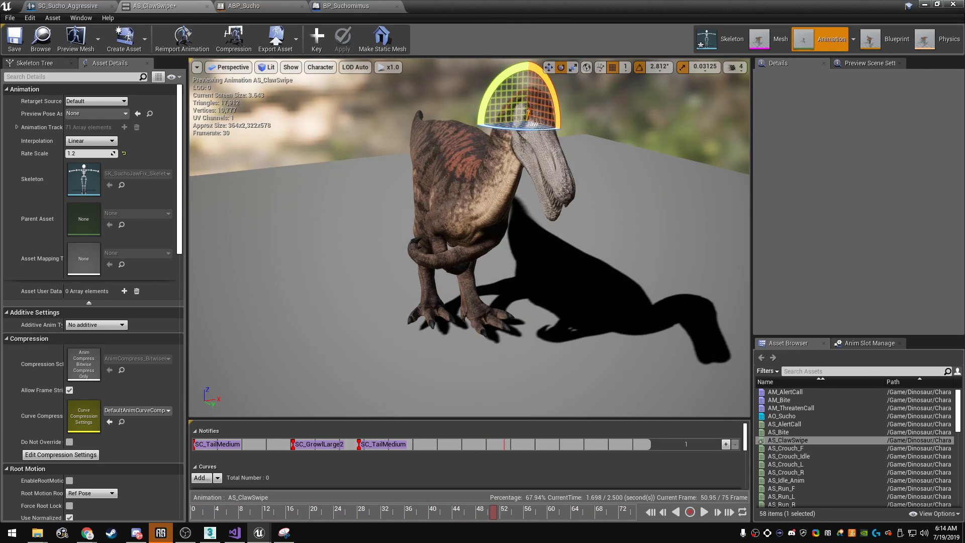
drag(374, 444, 348, 444)
click(704, 512)
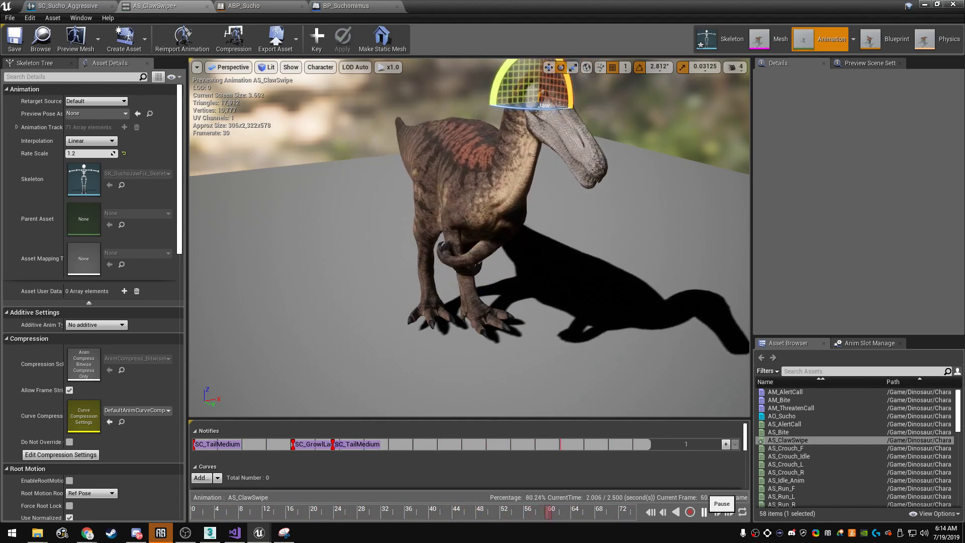
click(703, 511)
- Set the second SC_TailMedium Volume Multiplier to 1.6, save AS_ClawSwipe, and browse to it
click(312, 443)
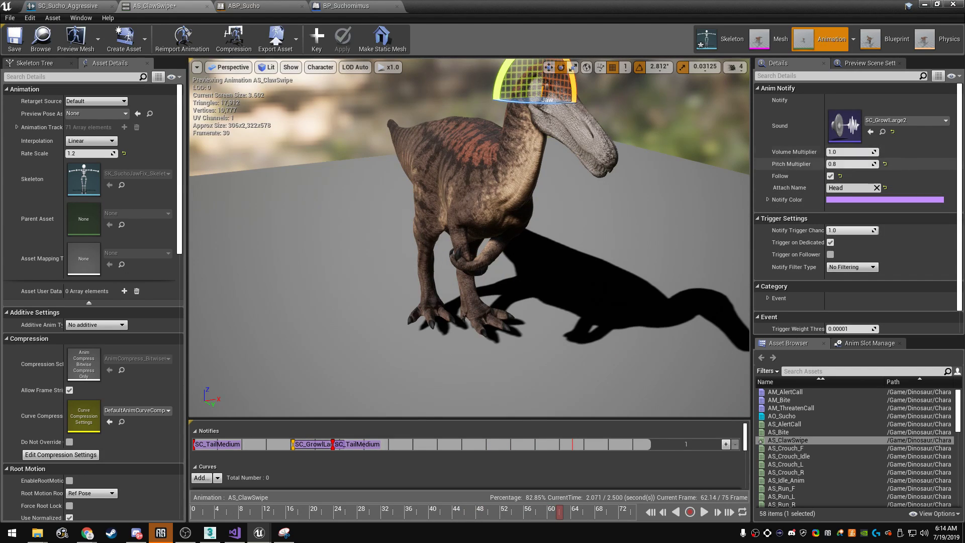
click(356, 443)
click(833, 151)
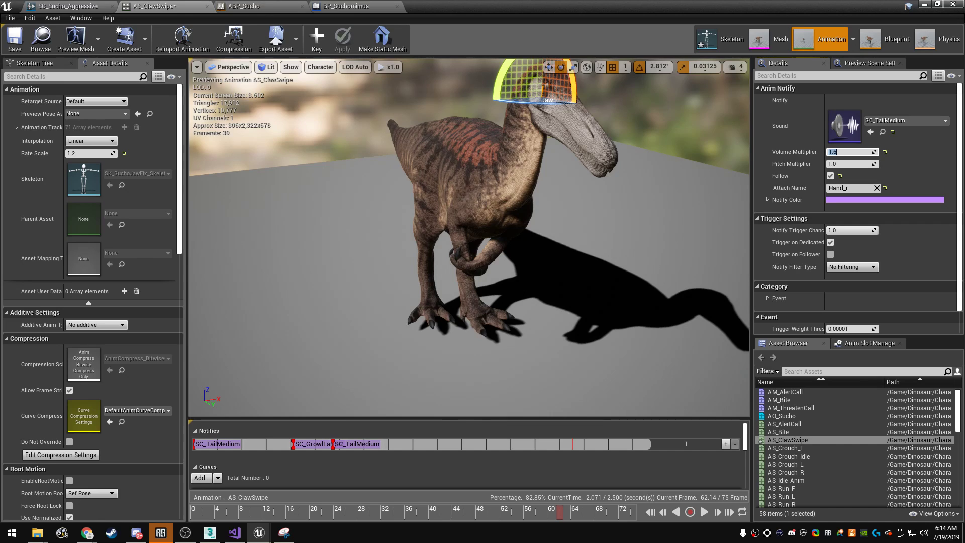
text(1.6)
key(Return)
key(f)
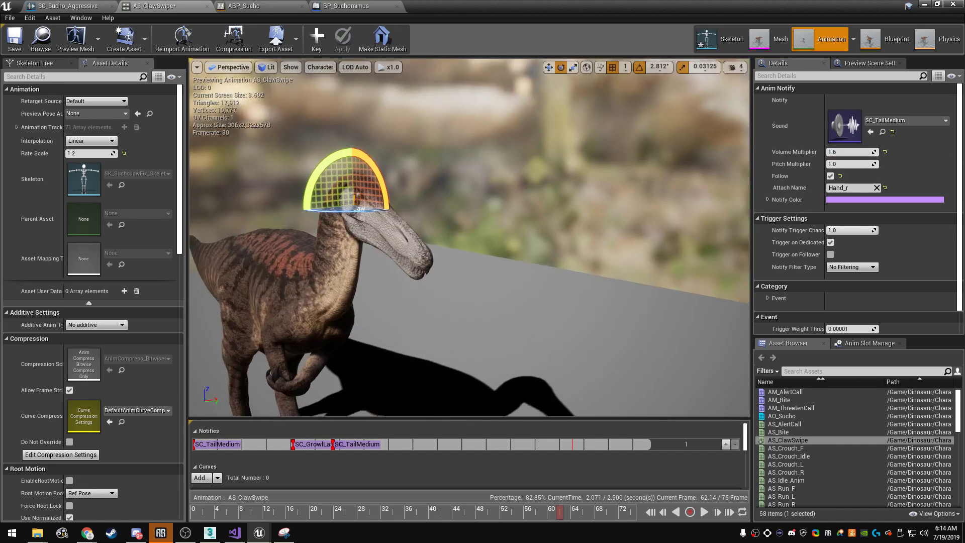
click(14, 39)
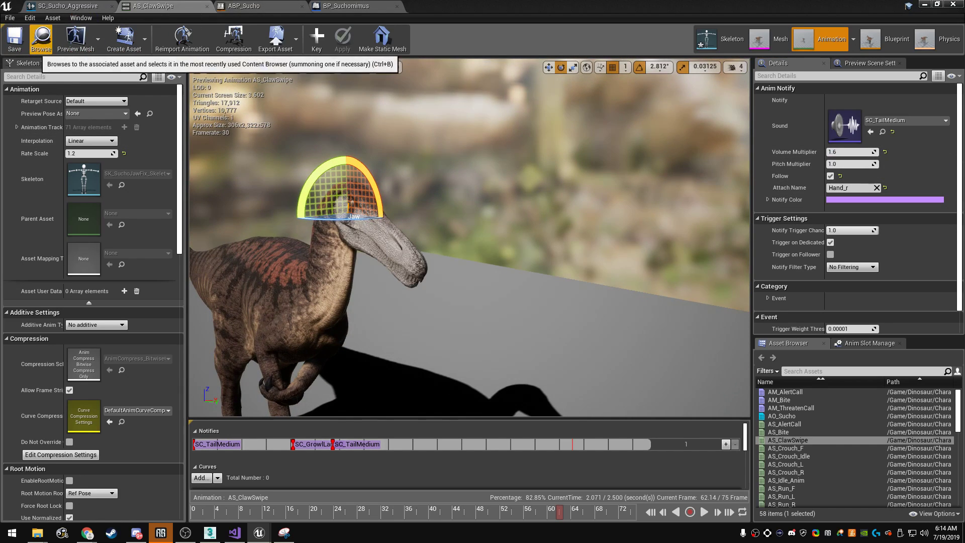
click(41, 39)
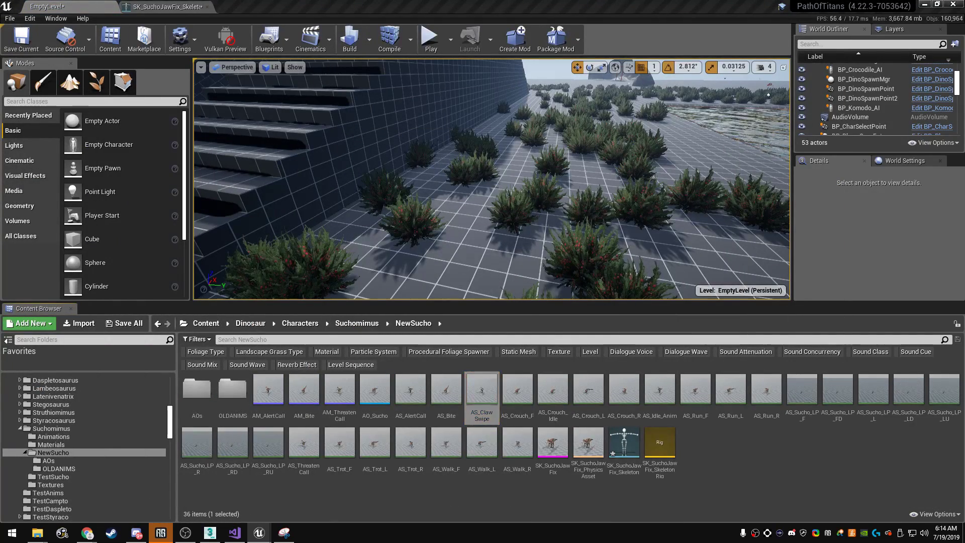
- Create an AnimMontage from AS_ClawSwipe named AM_ClawSwipe and open it
right_click(481, 392)
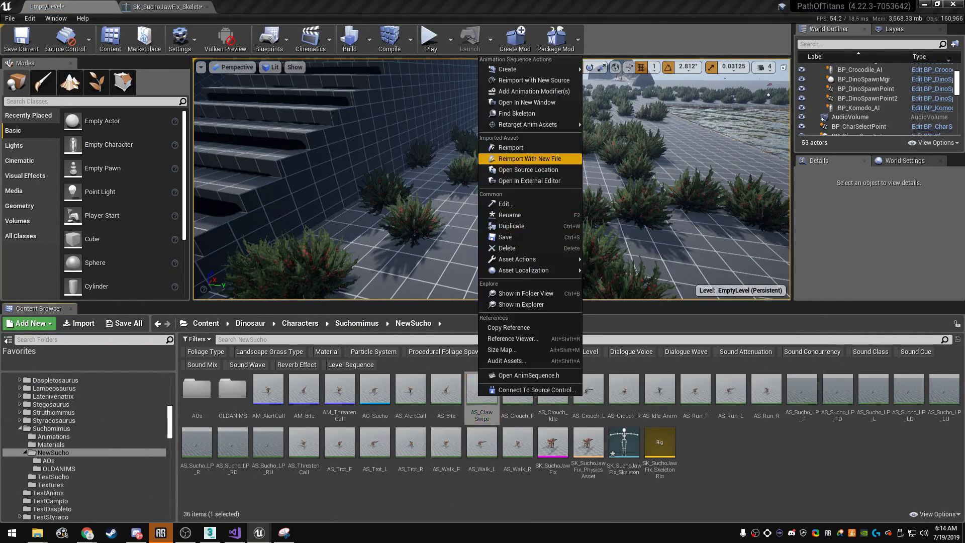
mouse_move(527, 69)
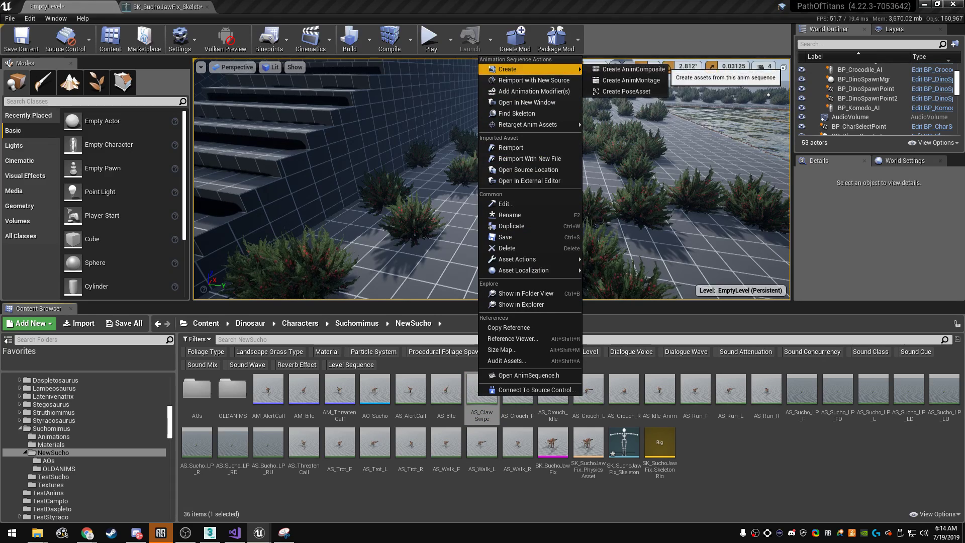
click(632, 80)
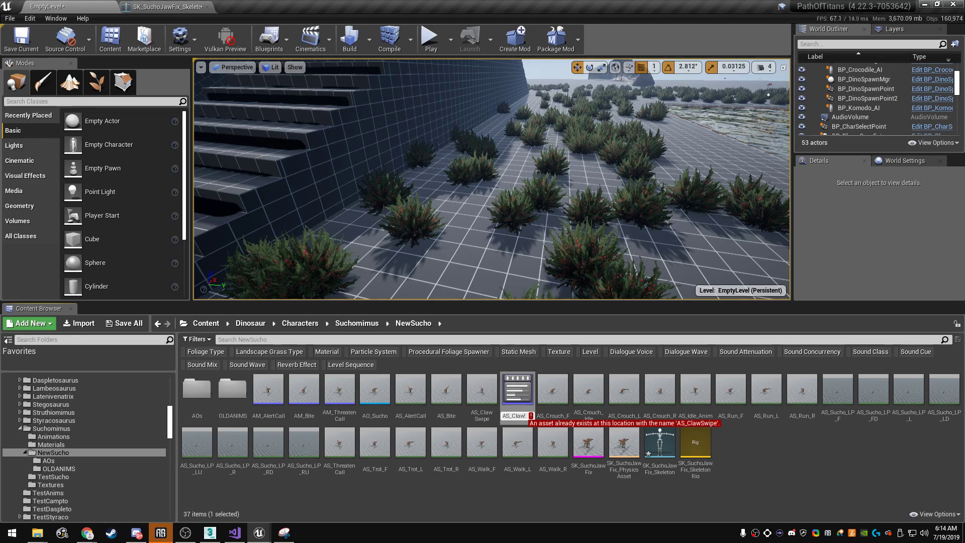
text(M)
key(Return)
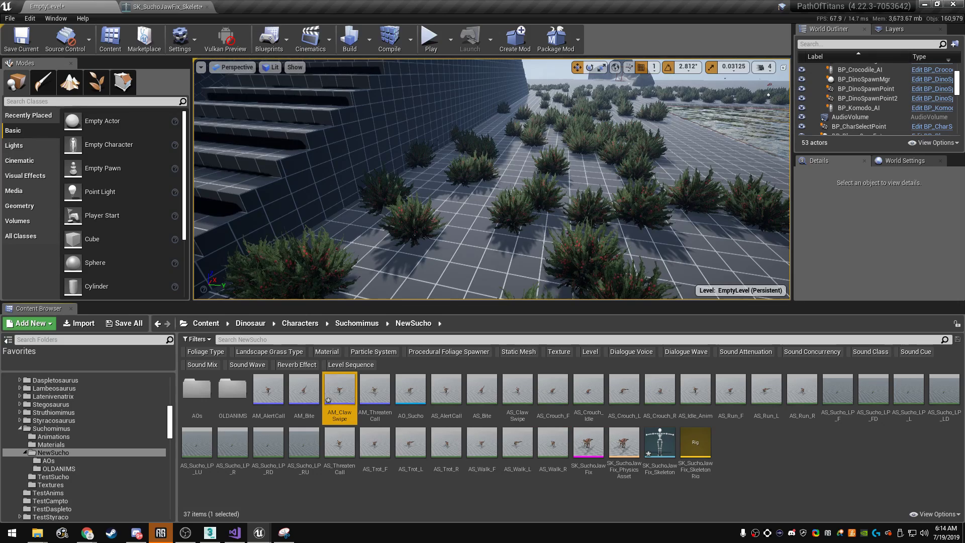
double_click(332, 396)
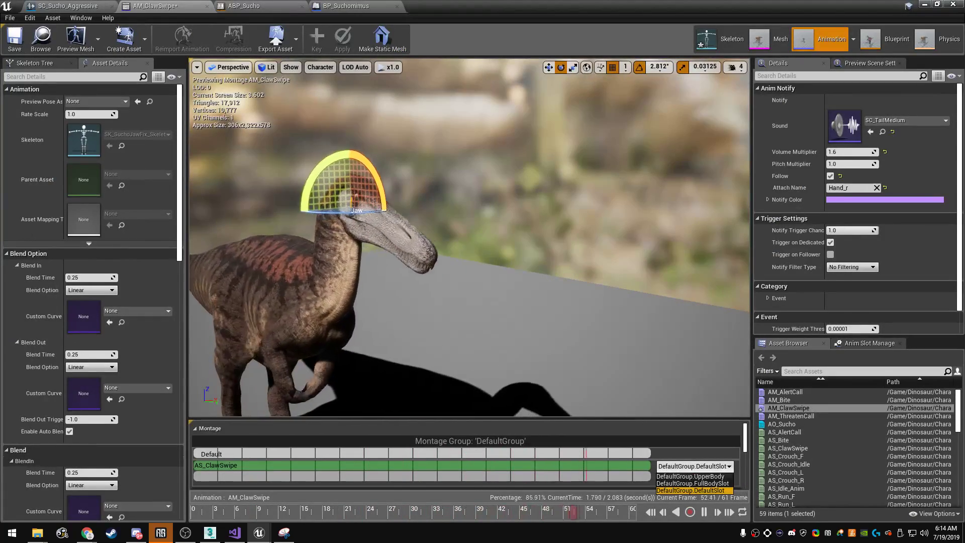
- Set AM_ClawSwipe's slot to DefaultGroup.UpperBody and save the montage
click(693, 483)
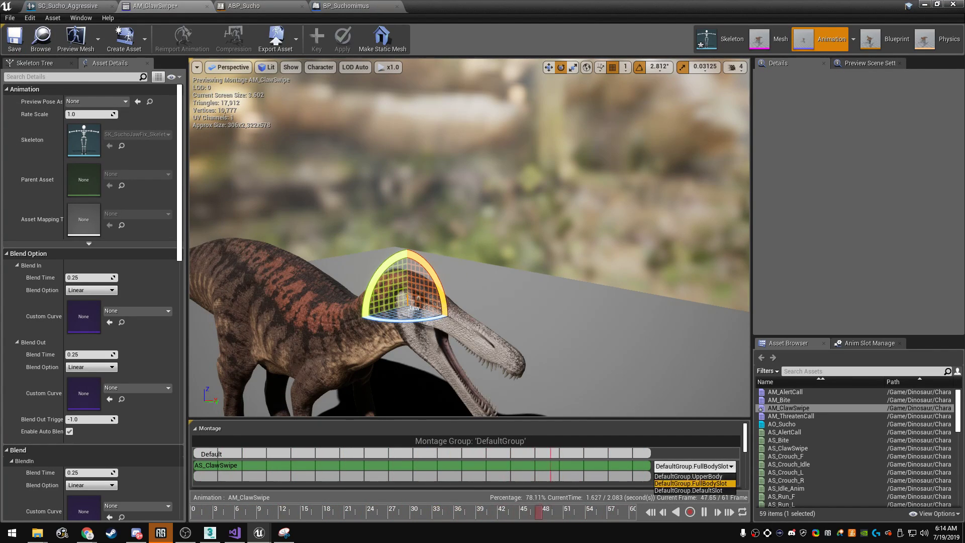
click(688, 476)
click(14, 39)
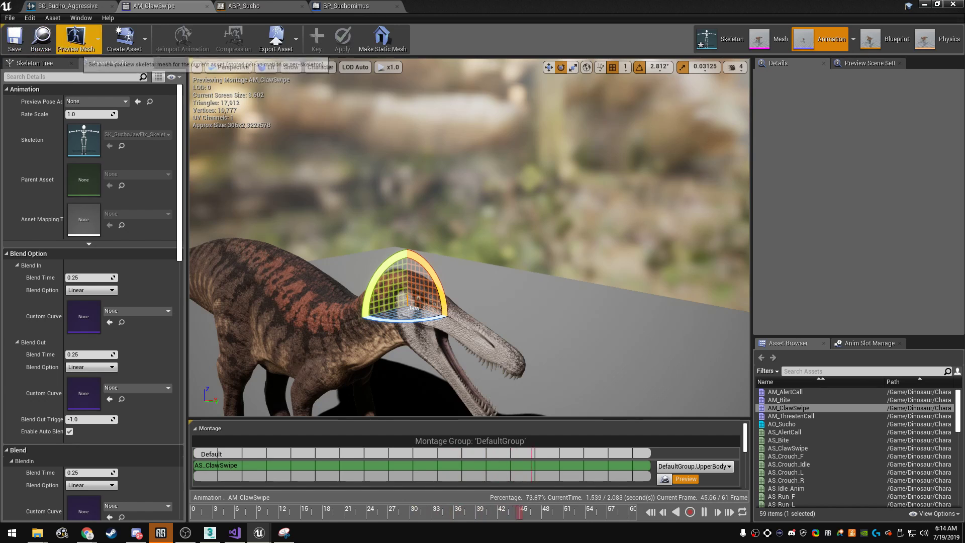
click(68, 6)
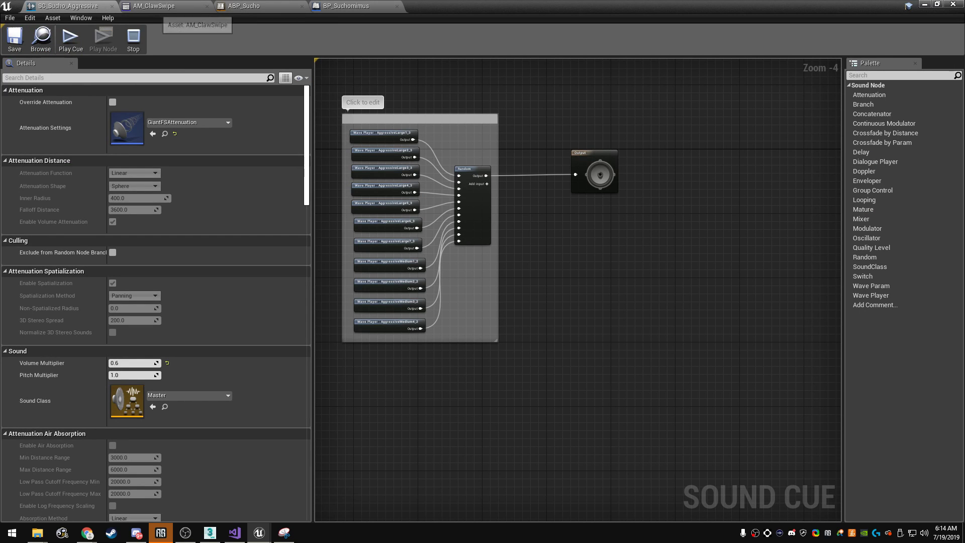
click(154, 6)
click(14, 39)
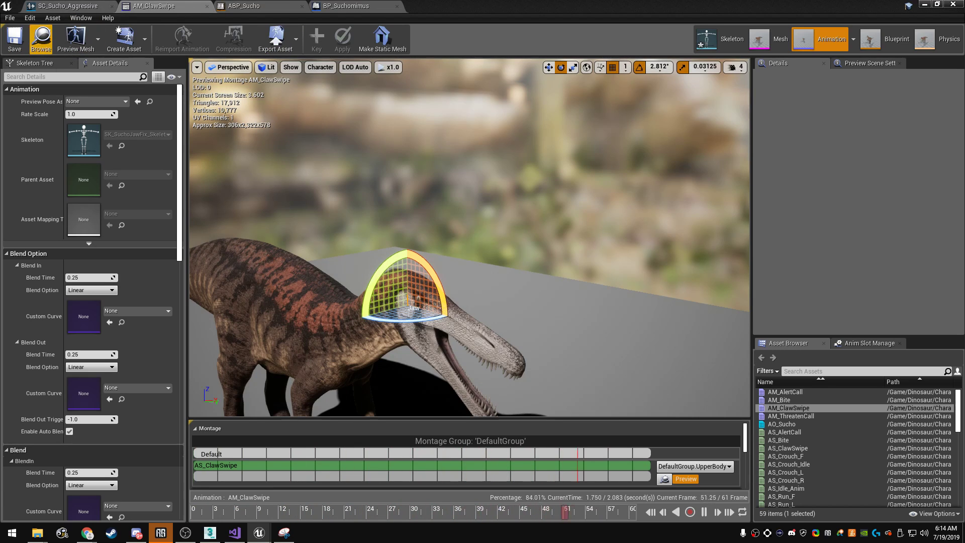
- Assign AM_ClawSwipe as BP_Suchomimus's Special Attack Anim Montage, then compile and save
click(347, 6)
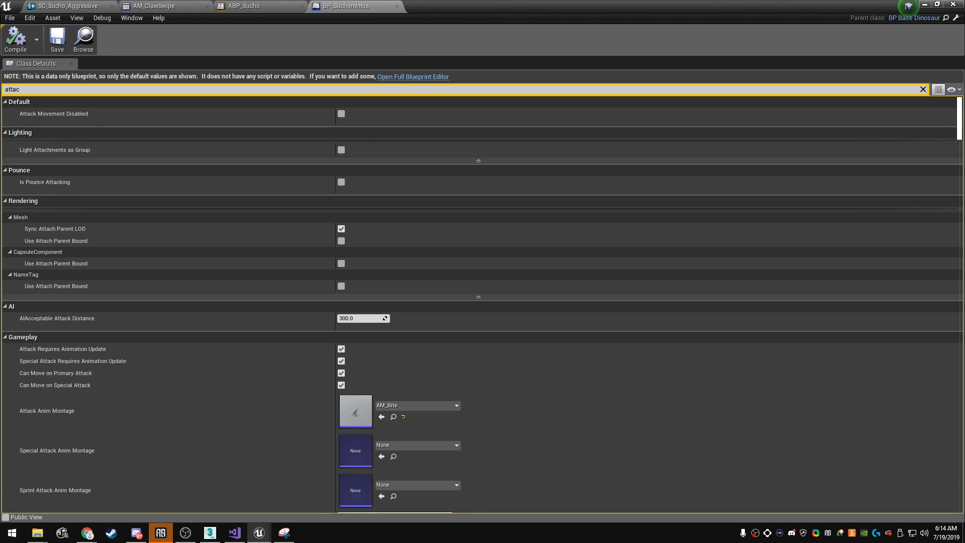
scroll(384, 442, down, 1)
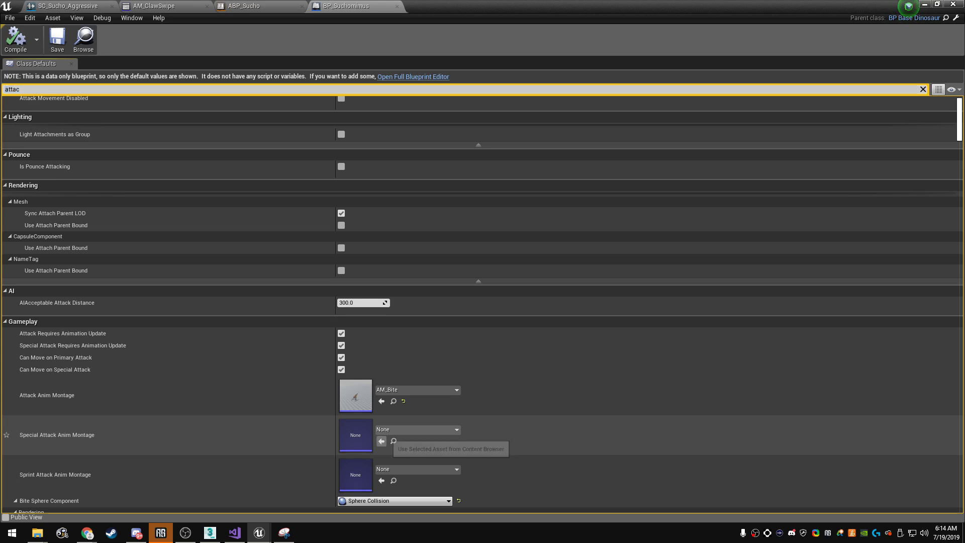
click(381, 441)
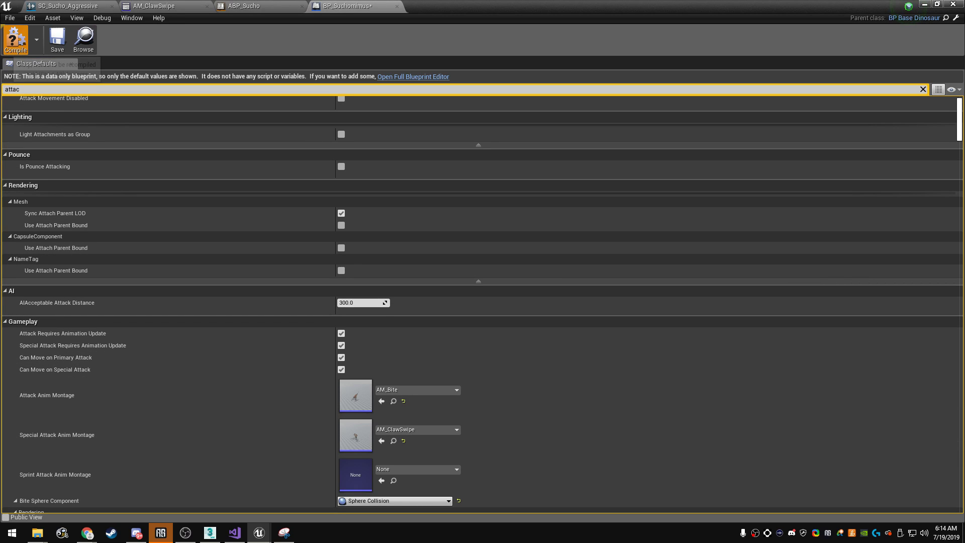
click(57, 40)
click(952, 4)
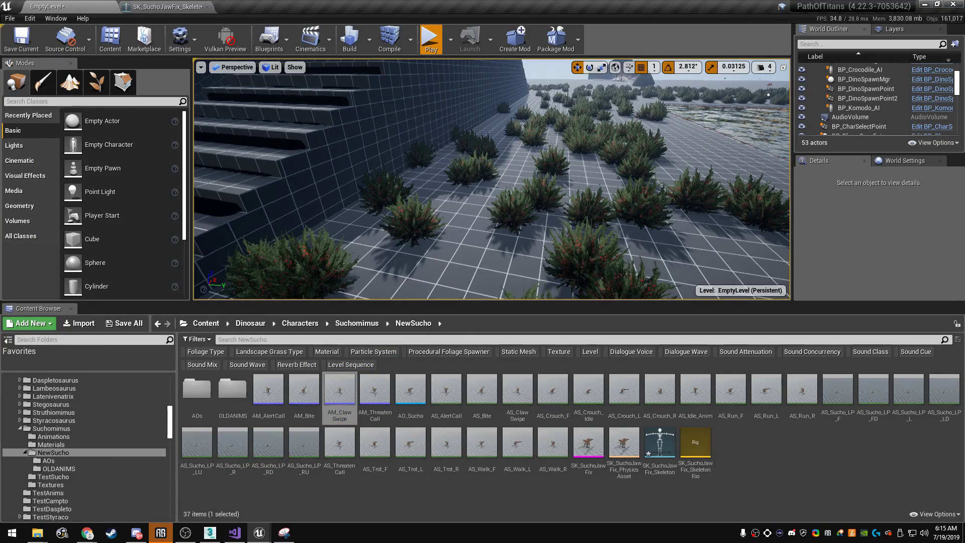
- Play-test in the editor as the Lordraptor Suchomimus, then stop the session
click(430, 40)
key(F11)
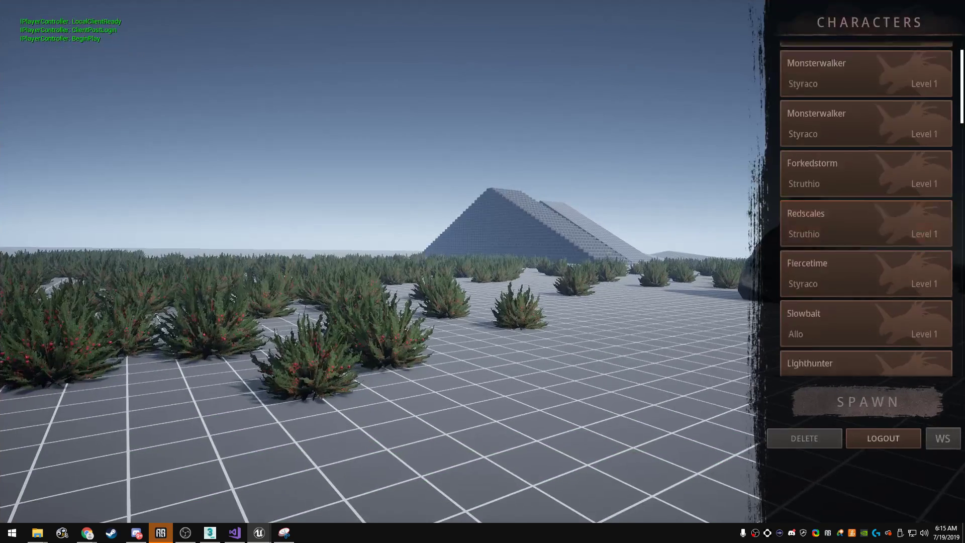
scroll(864, 281, down, 3)
scroll(864, 301, down, 3)
click(865, 301)
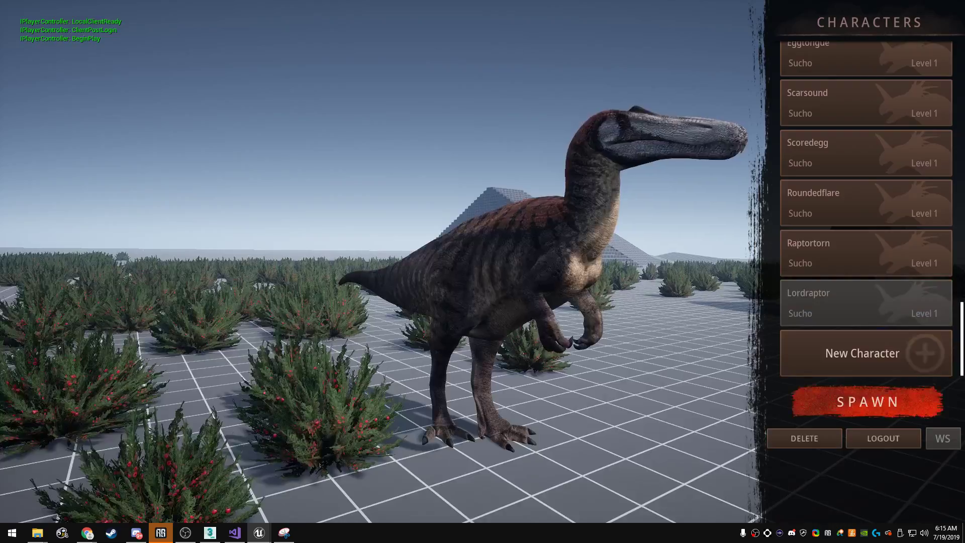
click(867, 402)
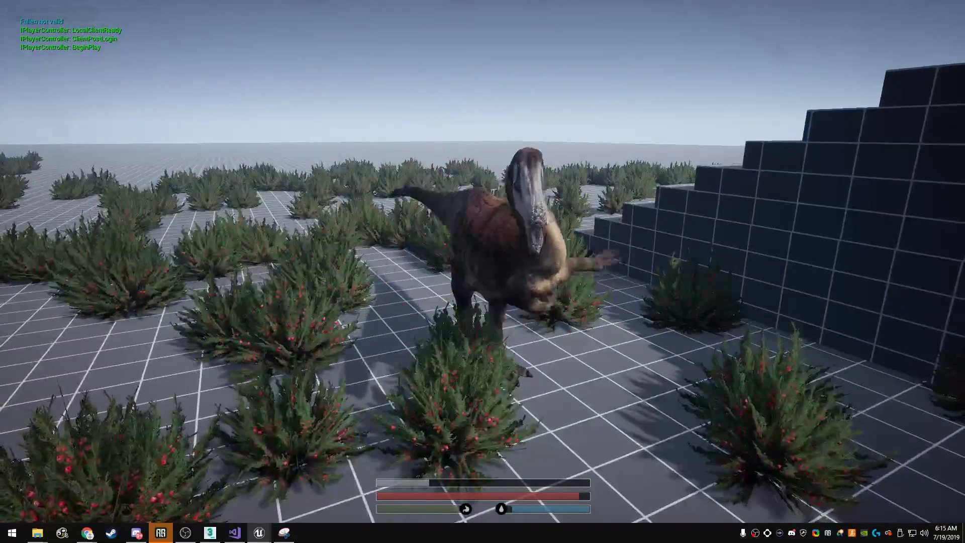
key(shift+F1)
key(F11)
key(Escape)
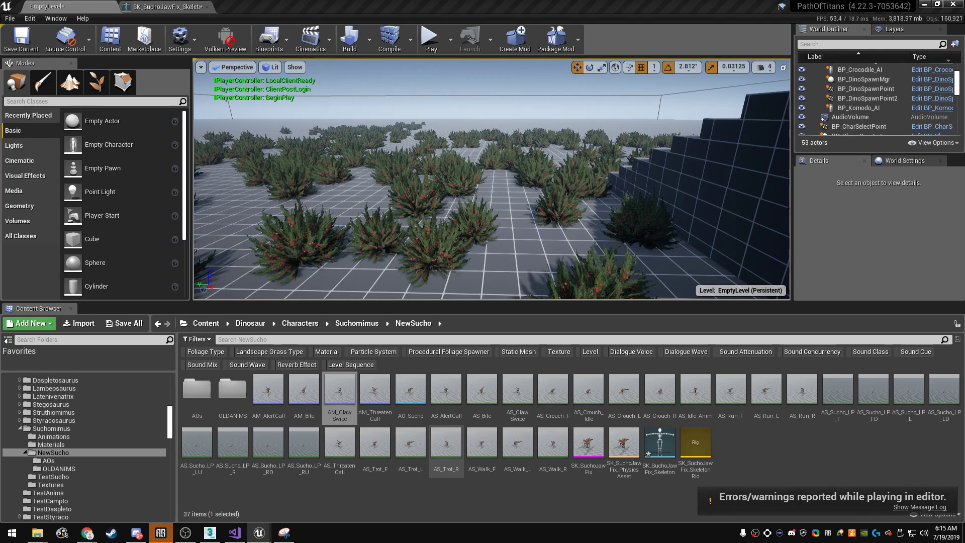
- Set the SC_GrowlLarge2 cue's attenuation to LargeFSAttenuation, replacing MediumFSAttenuation, and save
click(517, 390)
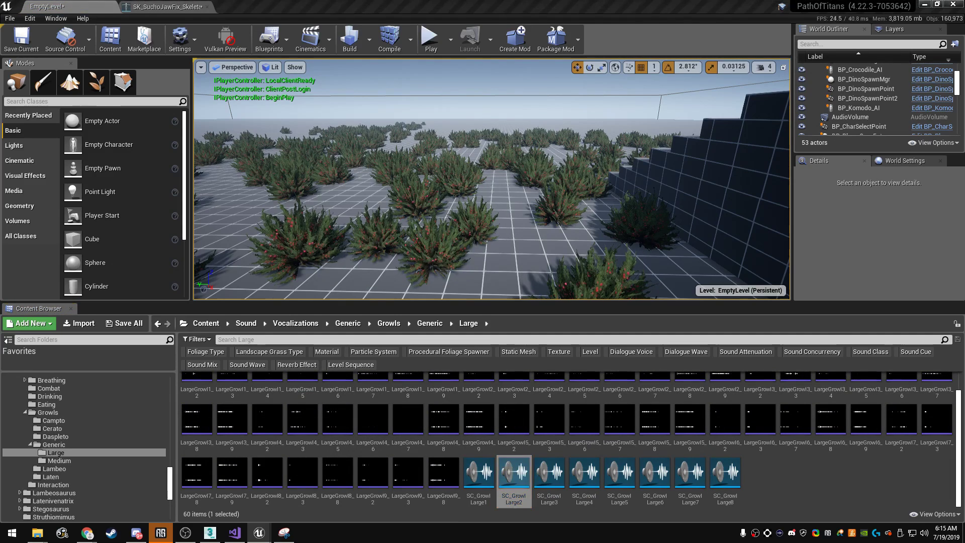
key(Return)
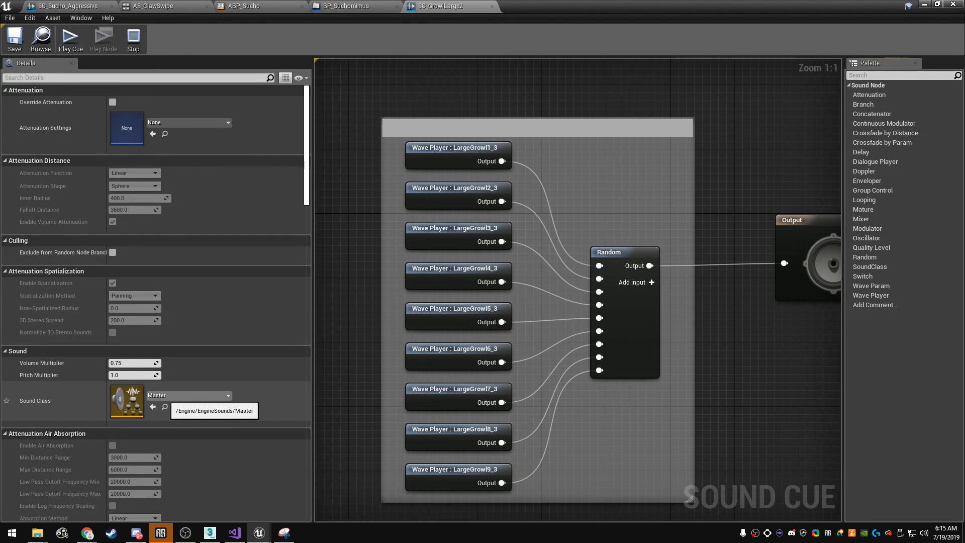
click(189, 122)
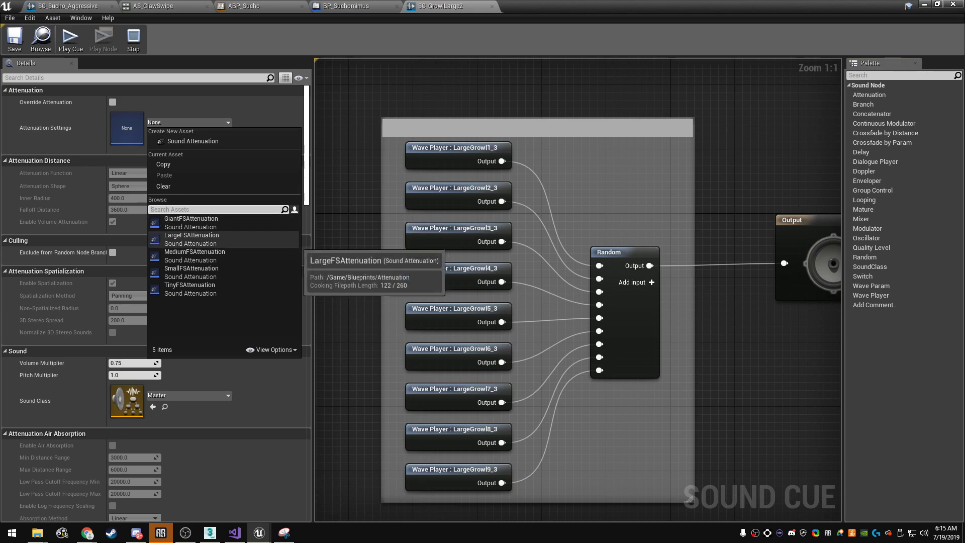
click(196, 255)
mouse_move(472, 6)
mouse_down()
mouse_move(271, 159)
mouse_move(0, 201)
mouse_up()
double_click(513, 477)
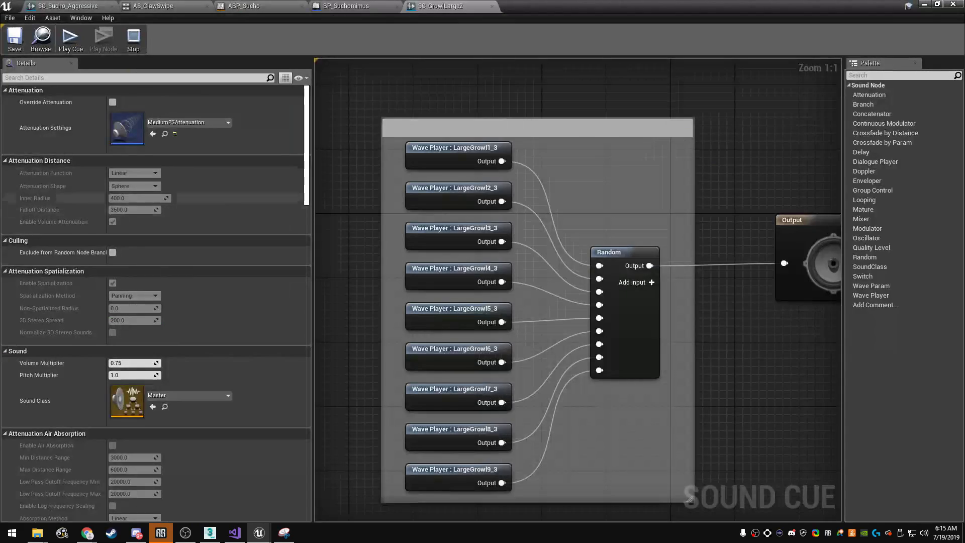
click(186, 122)
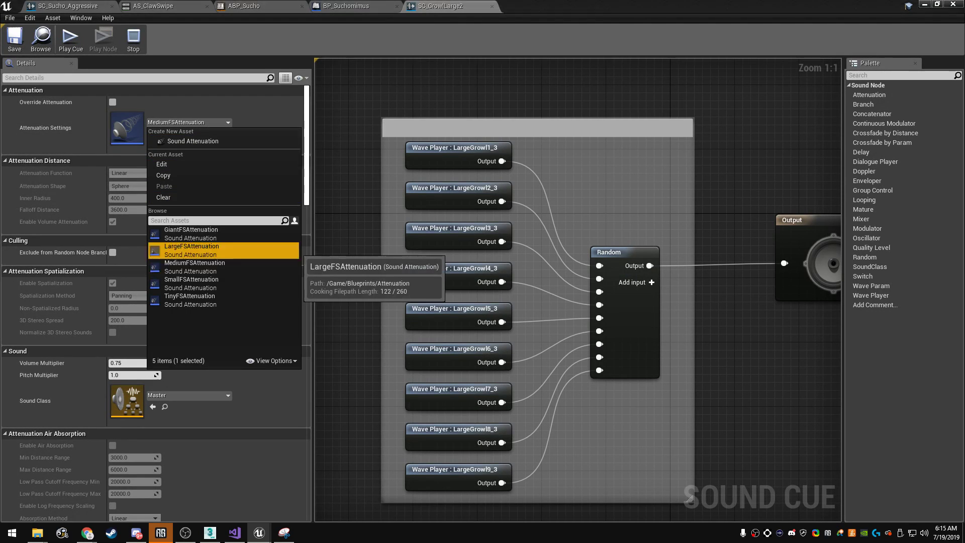
click(194, 249)
click(15, 38)
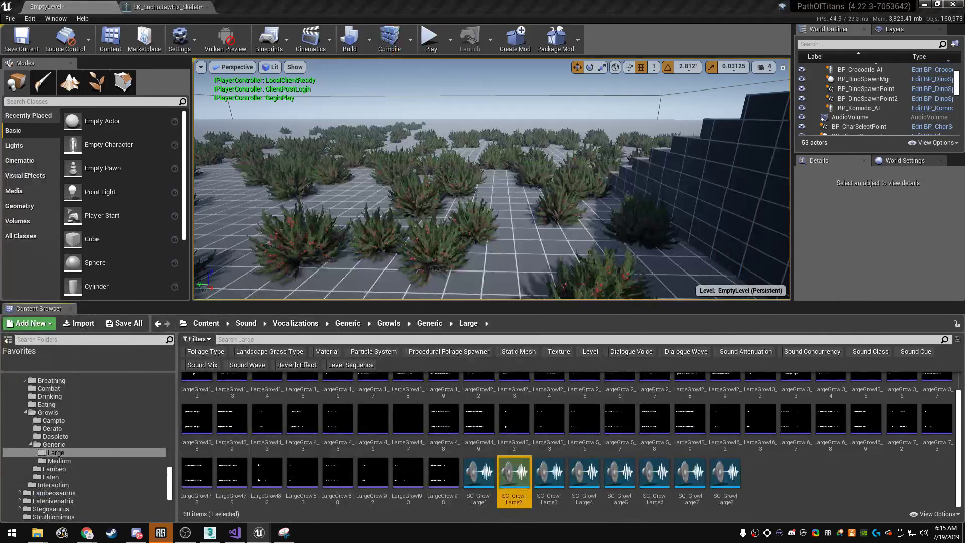
- Start a fullscreen play-in-editor test and spawn as the Suchomimus
click(431, 40)
key(F11)
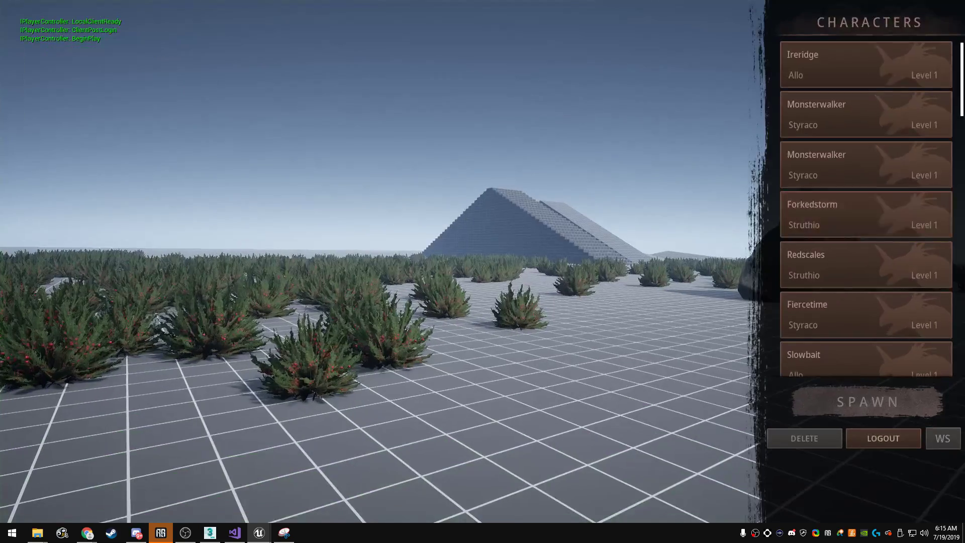
scroll(865, 211, down, 3)
click(865, 401)
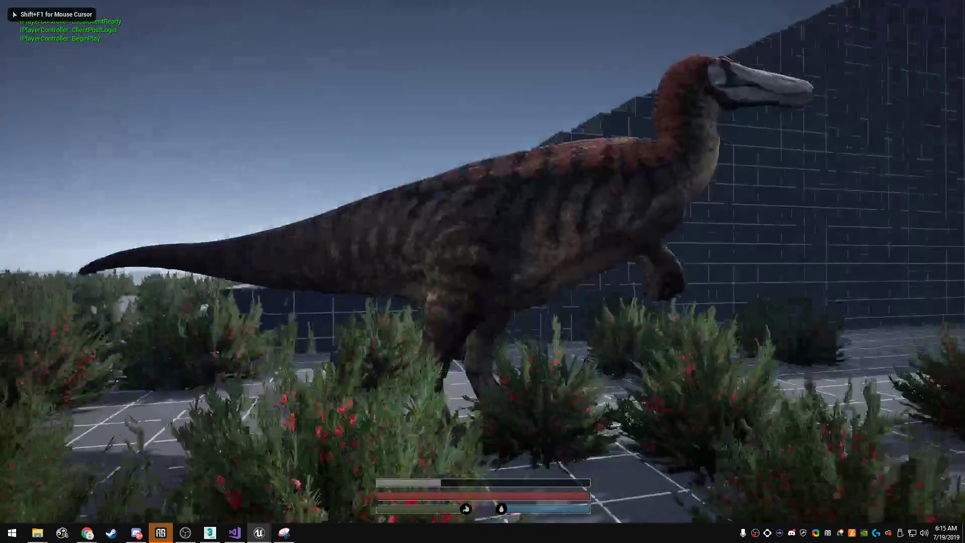
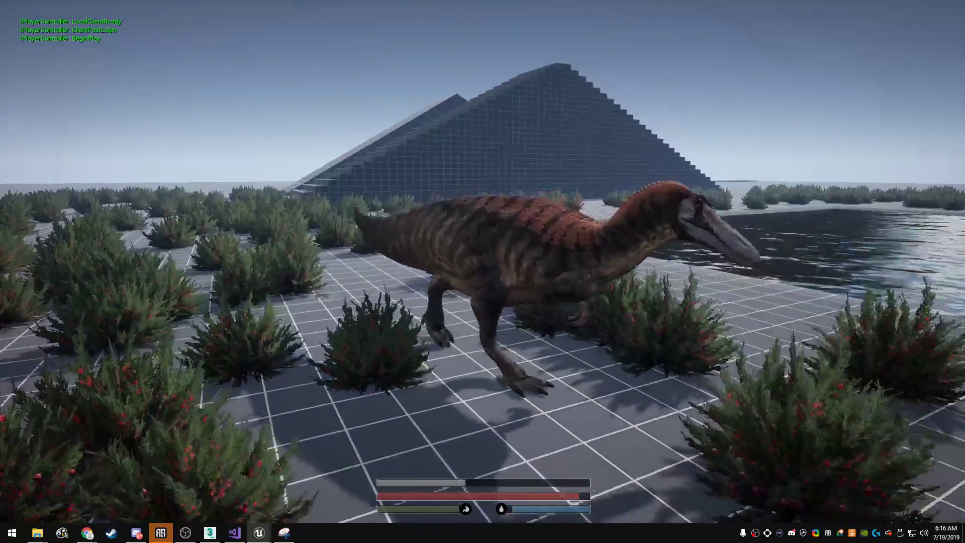
- Walk the Suchomimus around with WASD, then release the game view back to the editor
key(w)
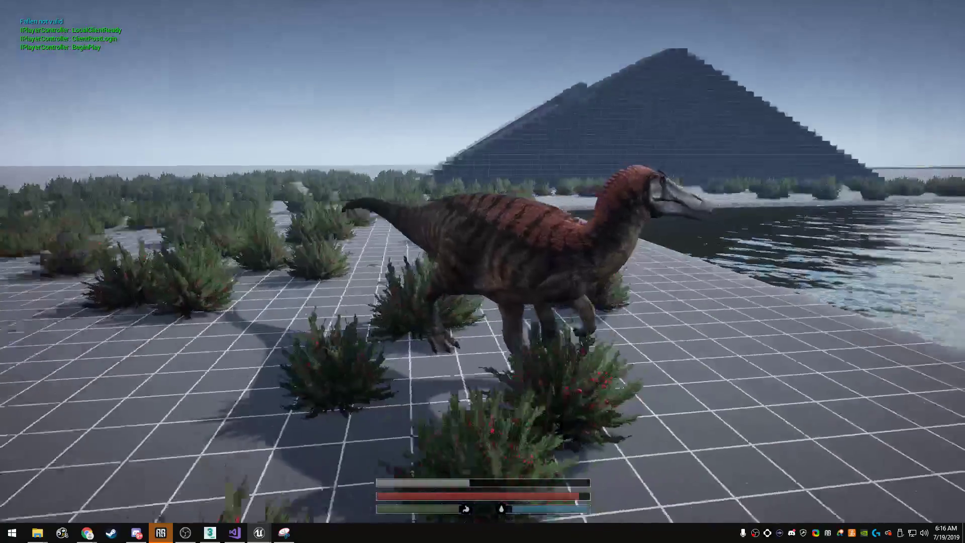
key(s)
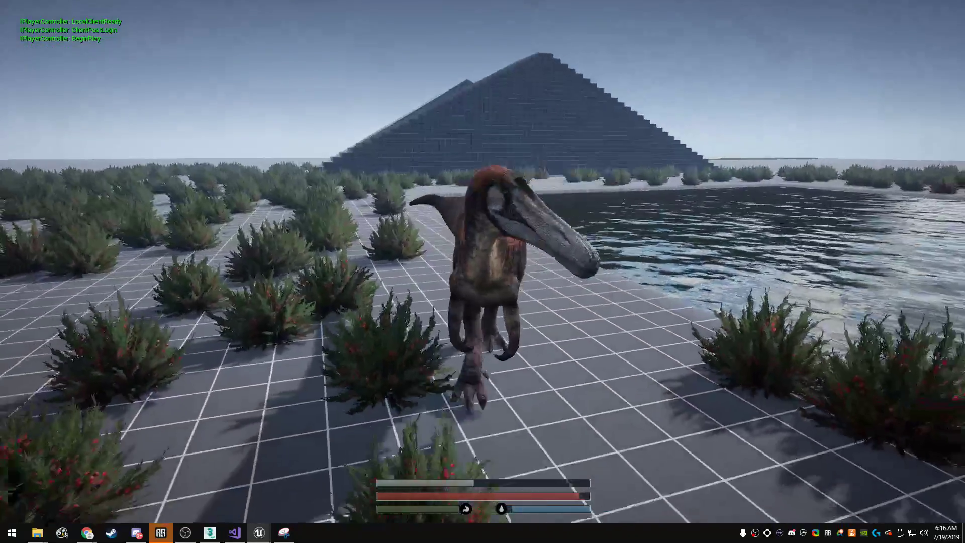
key(d)
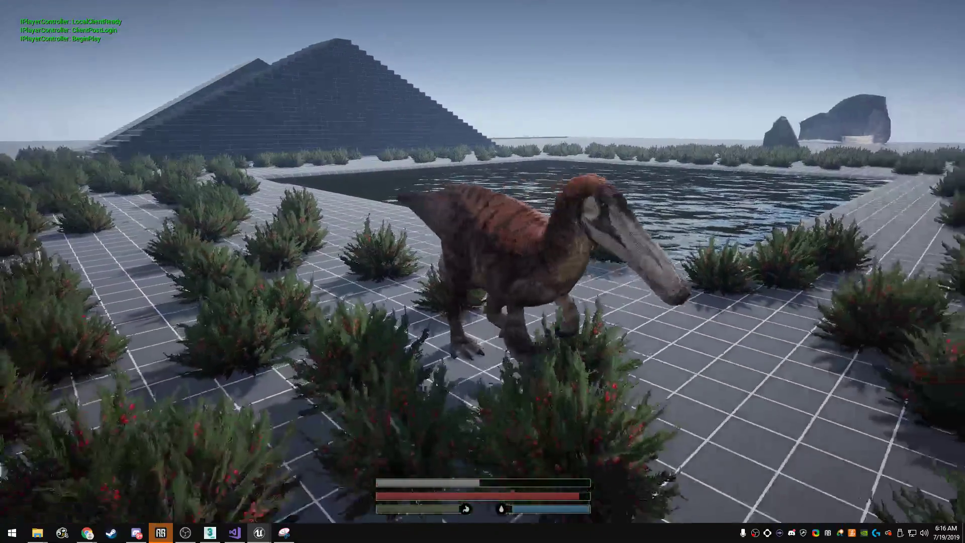
key(w)
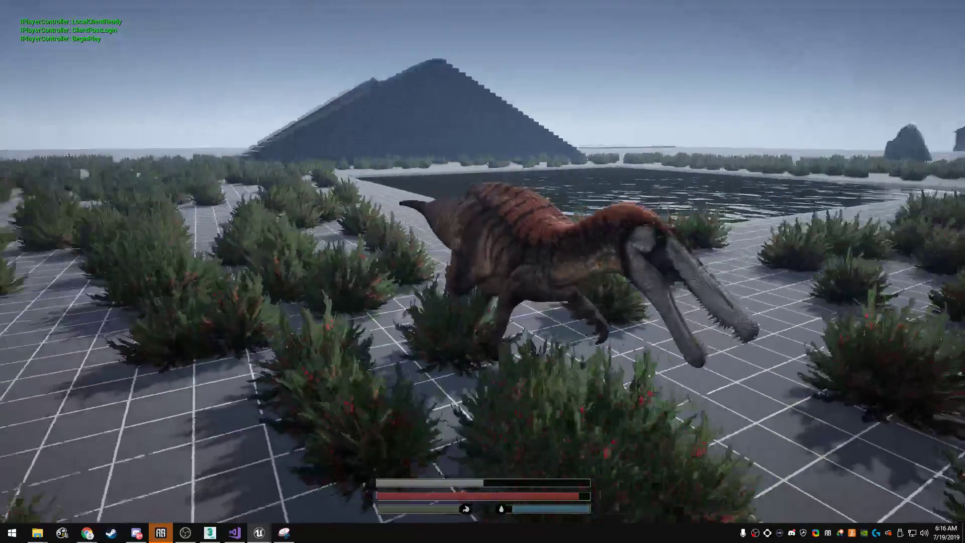
key(w)
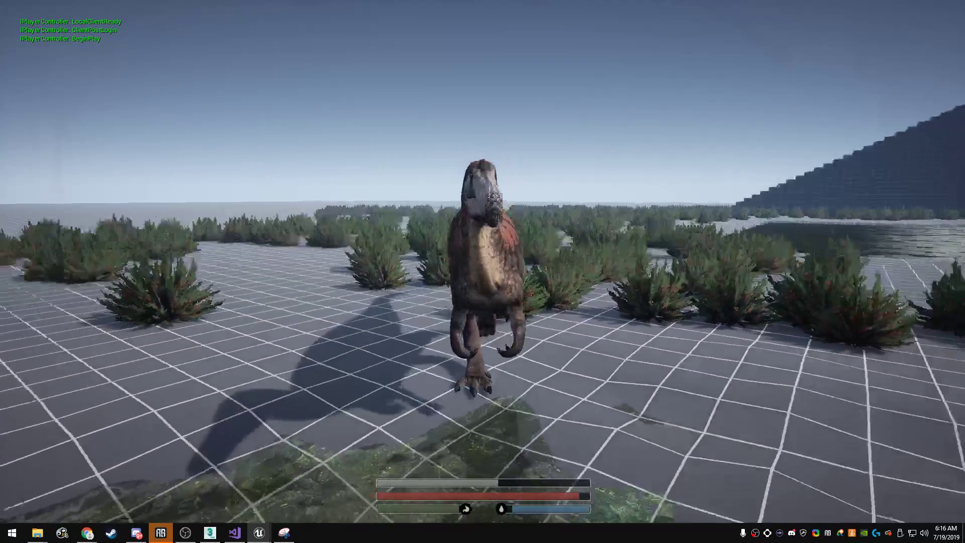
key(F11)
- Stop the play session and inspect both layered blend nodes in ABP_Sucho
key(Escape)
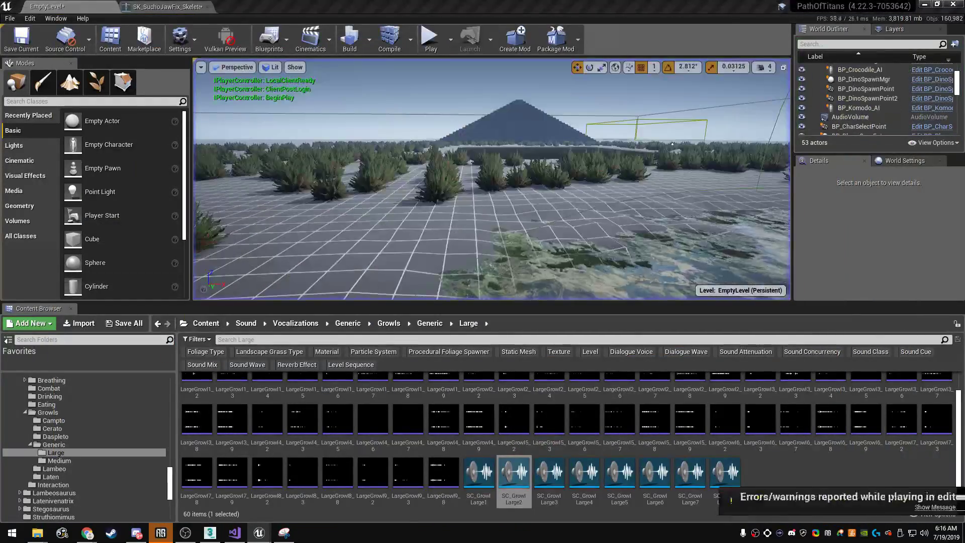
key(alt+Tab)
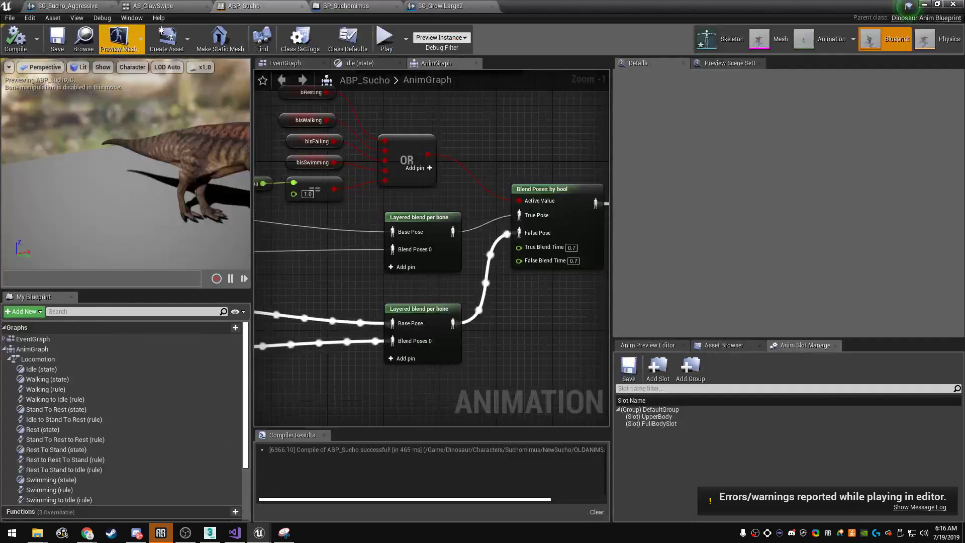
click(419, 322)
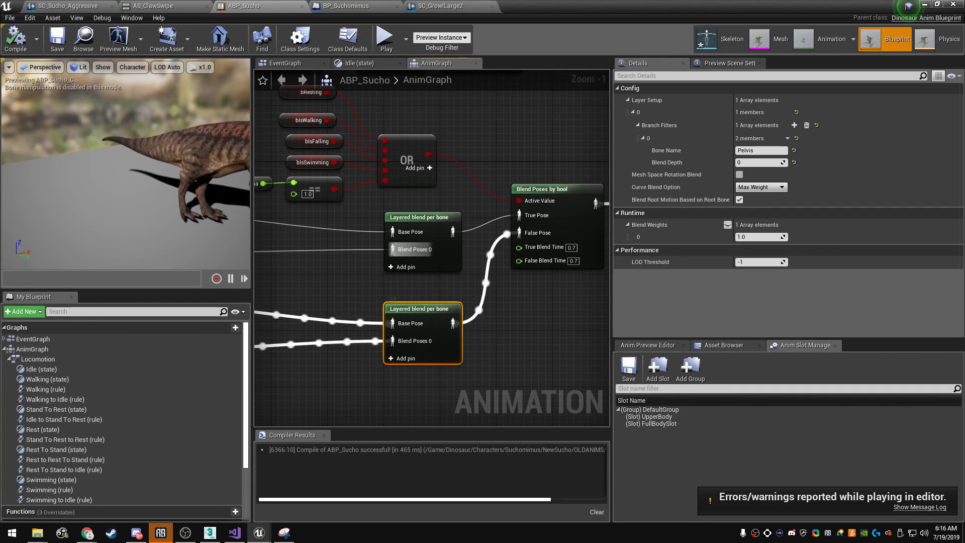
click(416, 249)
- Change the upper layered blend's bone name to Spine1, compile, and relaunch play
click(760, 150)
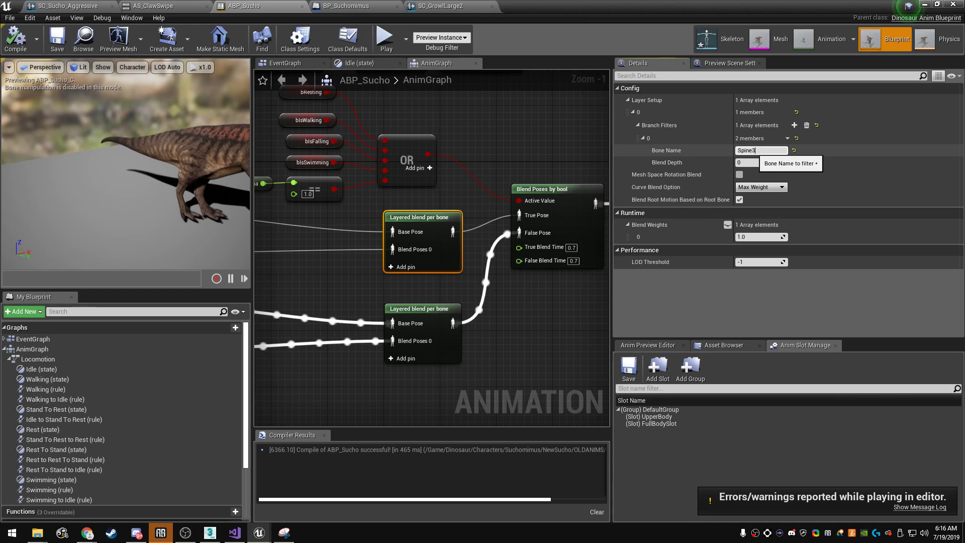
key(BackSpace)
text(1)
key(Return)
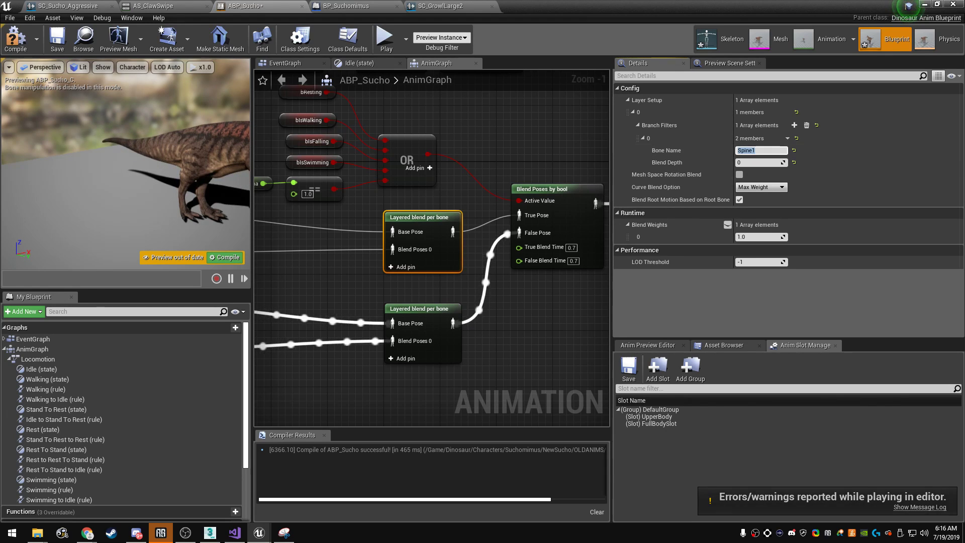
click(16, 38)
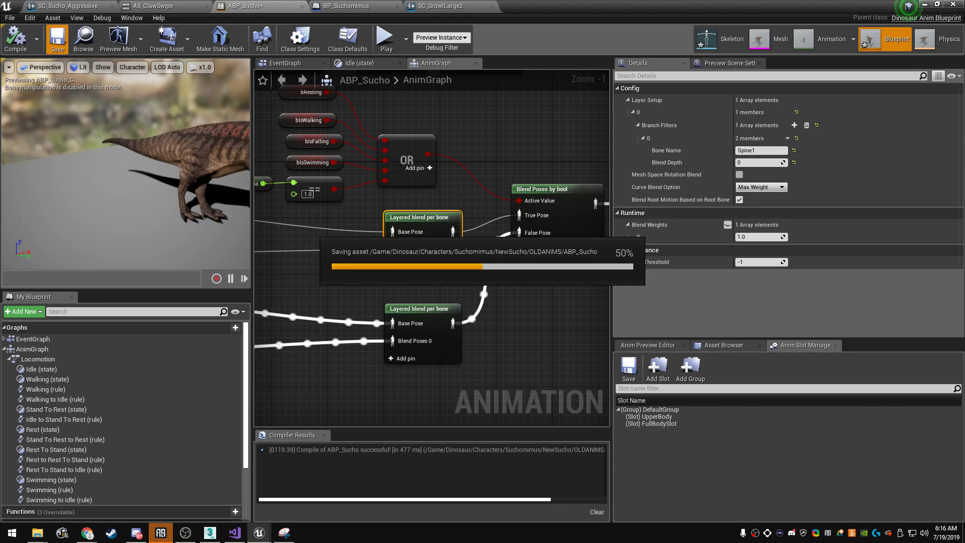
key(alt+Tab)
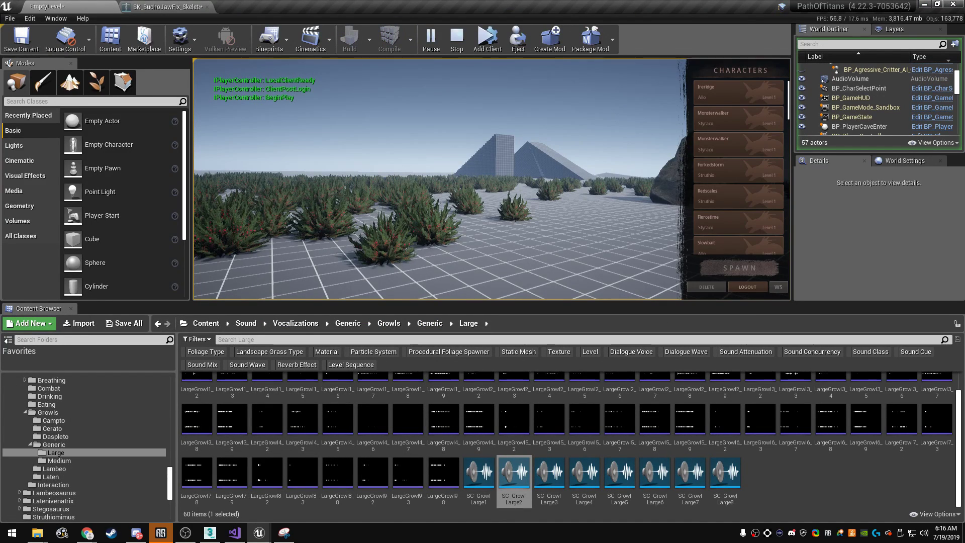
- Spawn a Sucho from the Characters list in full-screen play and run it from the crocodile
scroll(739, 166, down, 3)
scroll(738, 166, down, 3)
scroll(739, 166, down, 3)
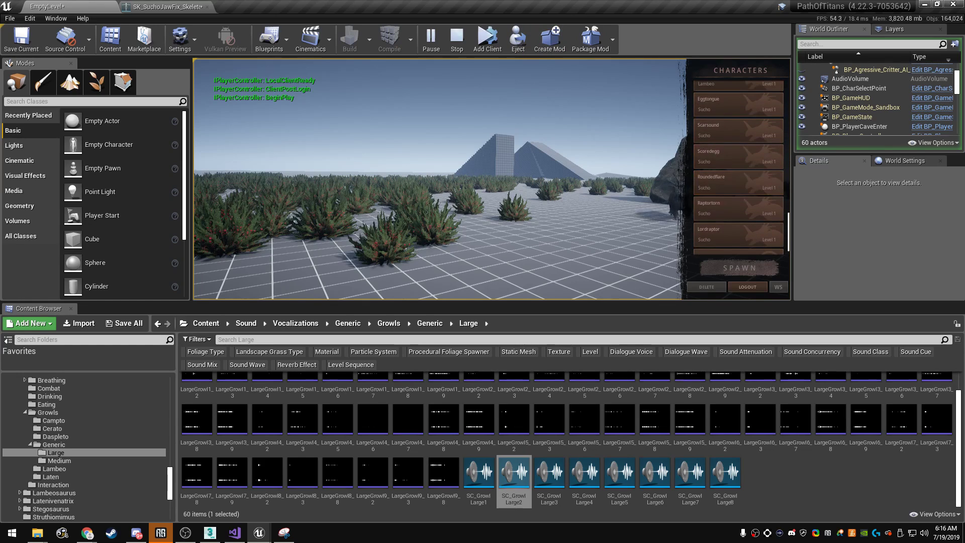
scroll(738, 166, down, 1)
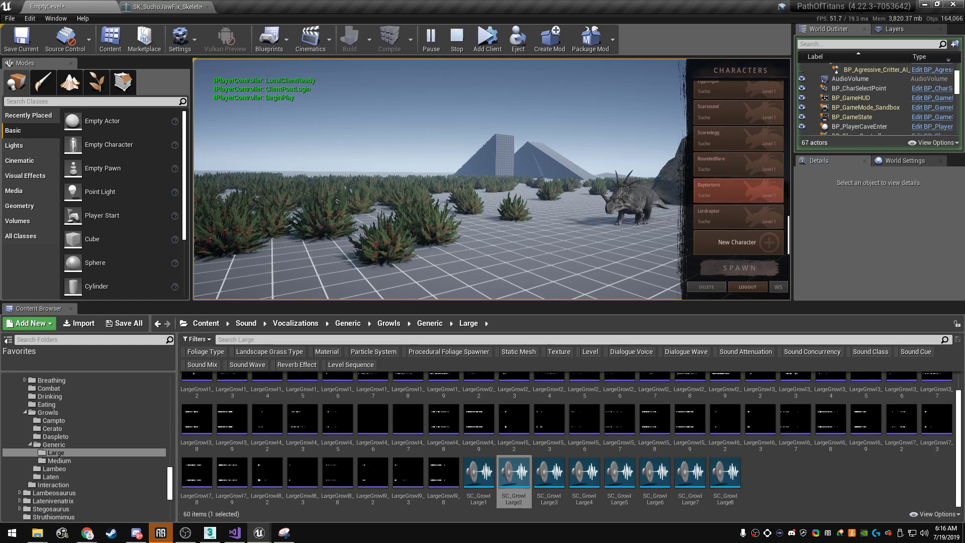
key(F11)
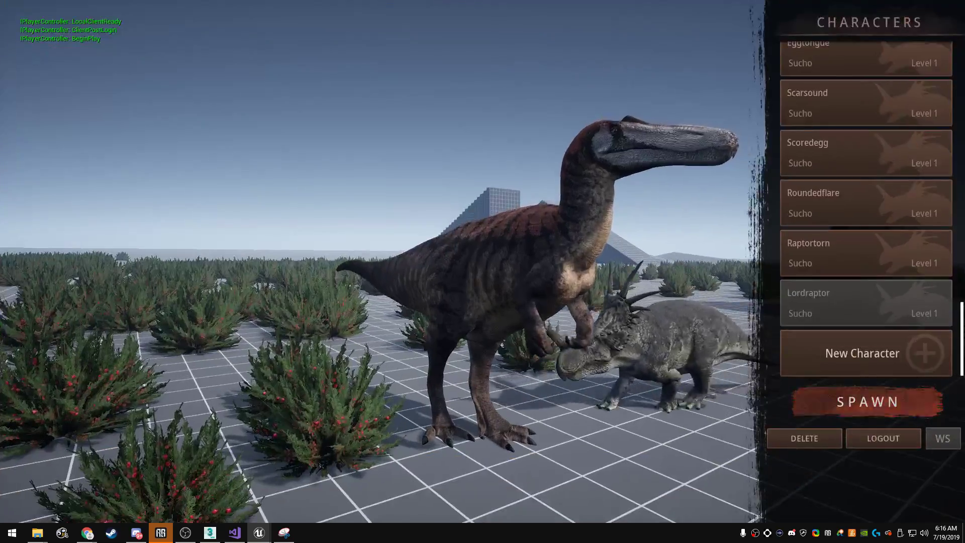
click(844, 400)
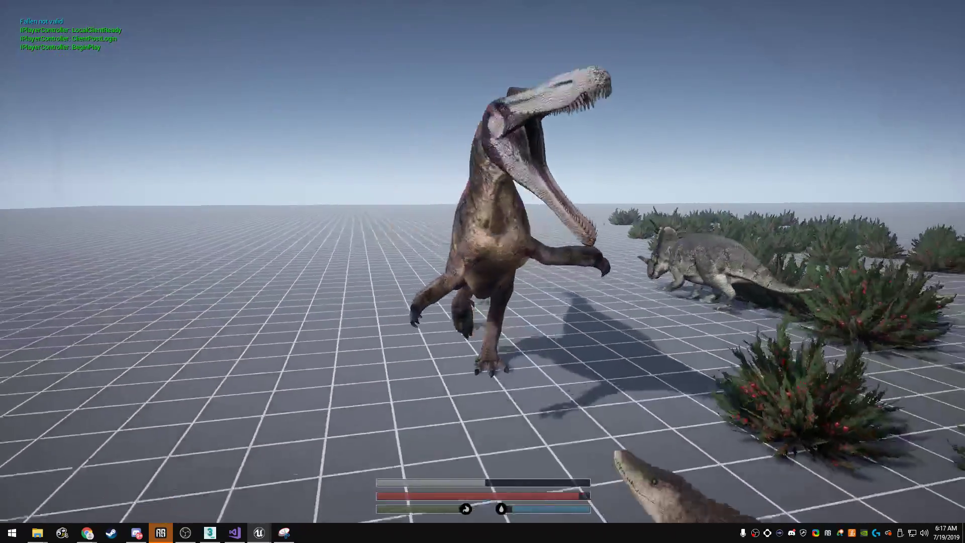
key(w)
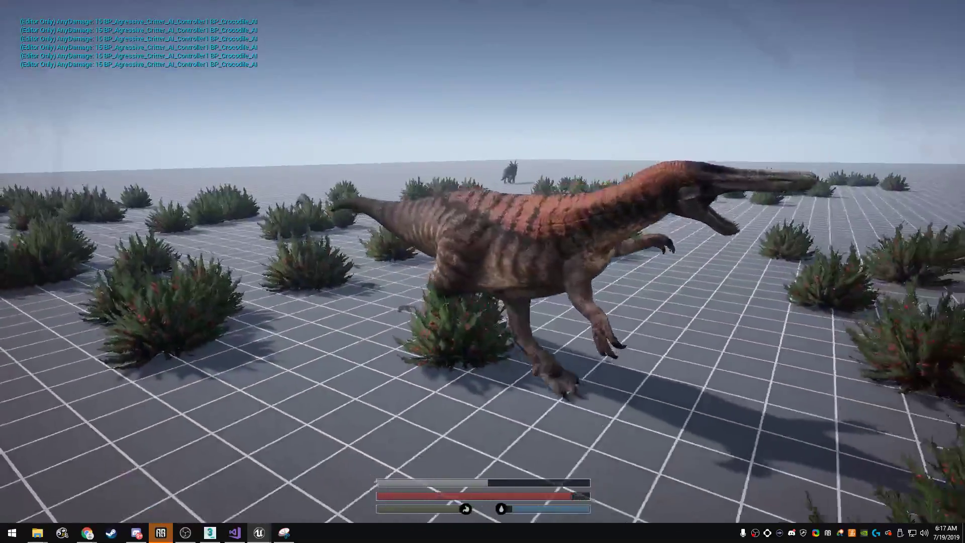
- Steer the Suchomimus into the bushes and keep roaming the map fighting the Styracosaurus
key(w)
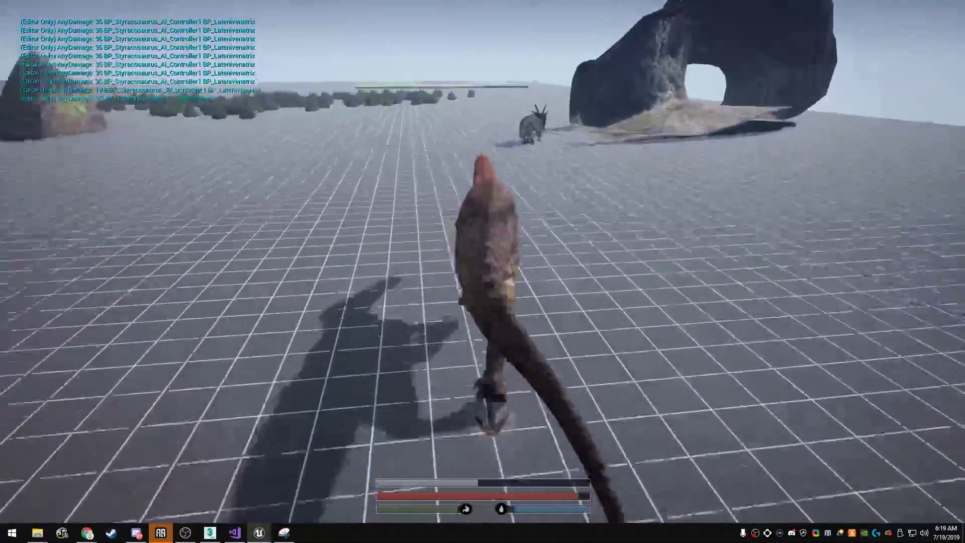
- Charge the Suchomimus at the Styracosaurus, then run off through the bushes toward the rock
key(d)
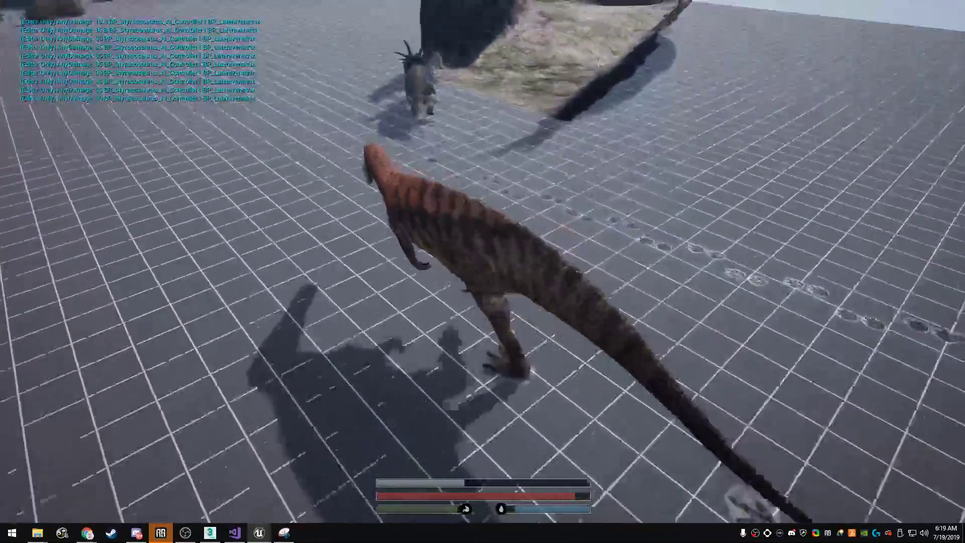
key(a)
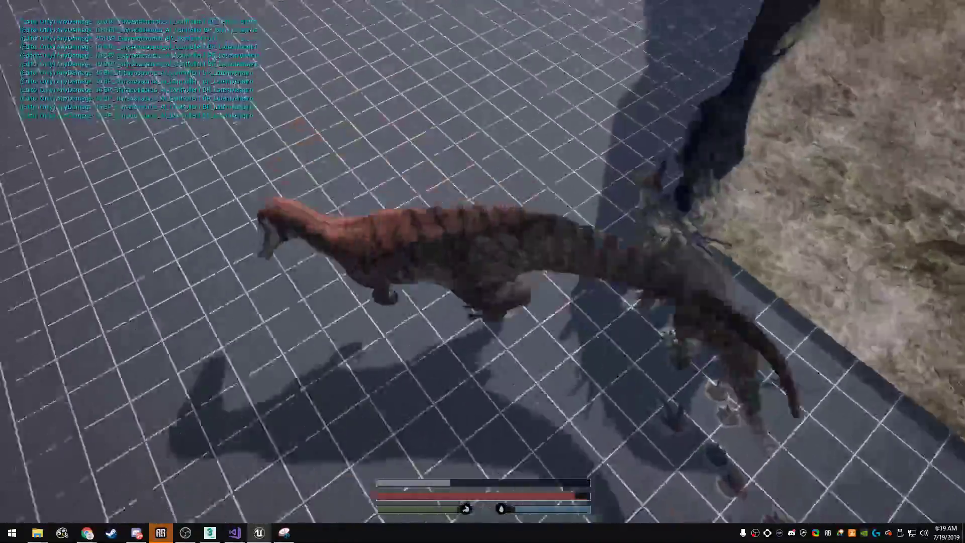
key(w)
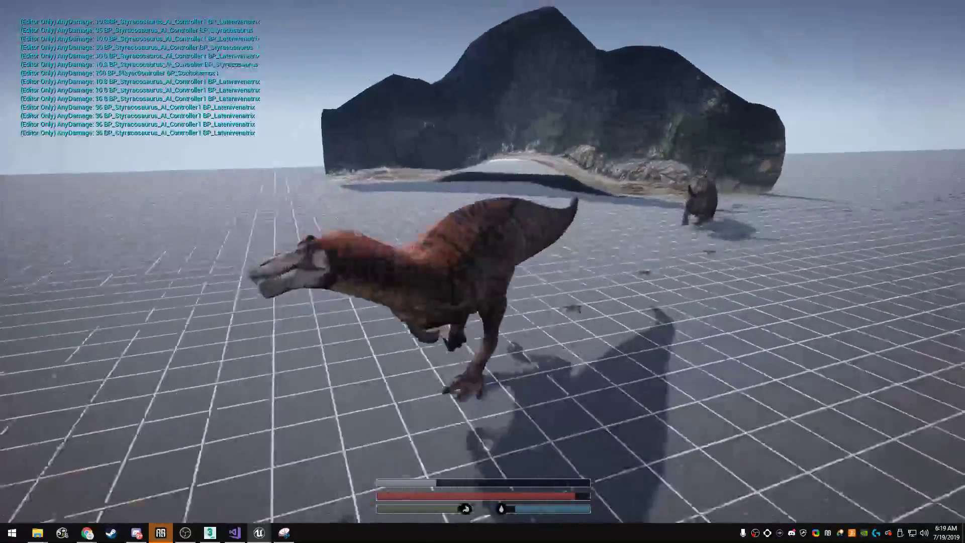
key(w)
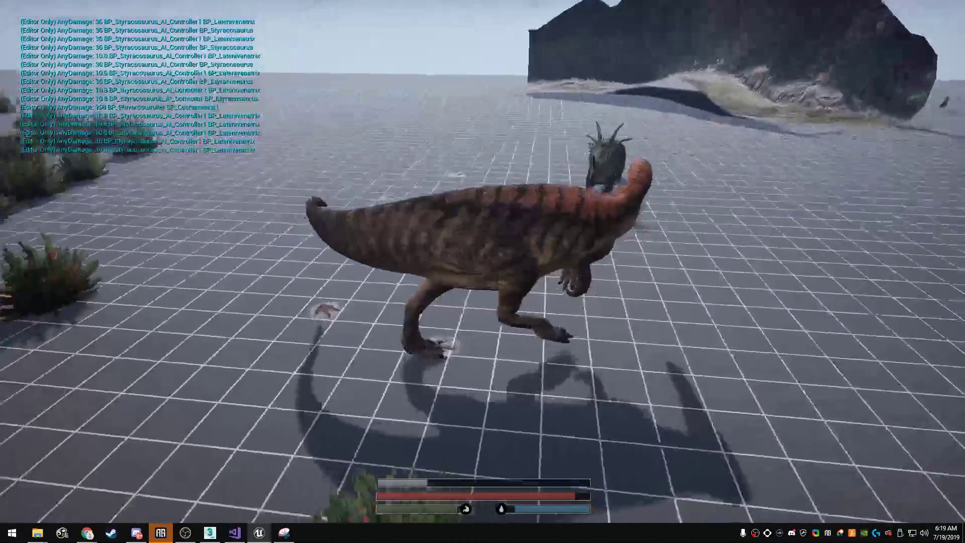
key(w)
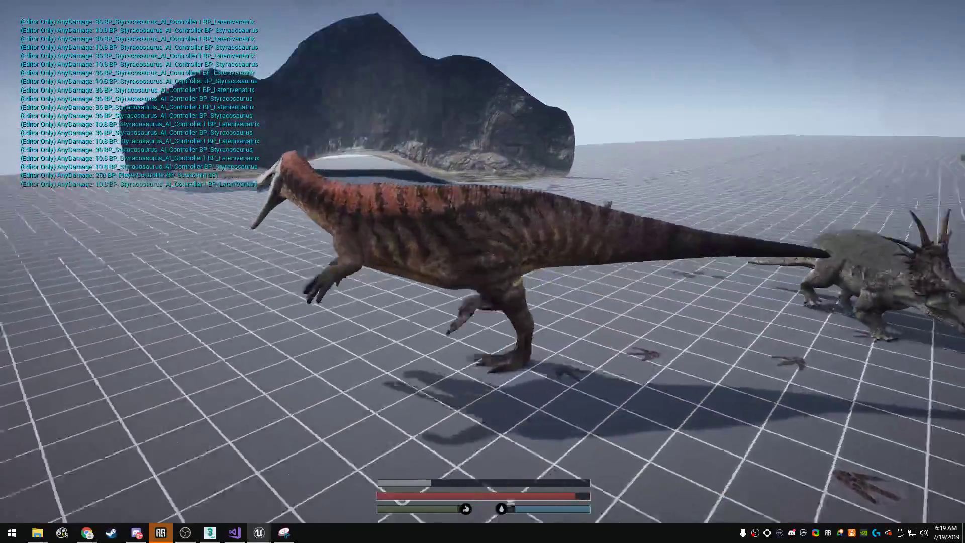
key(s)
key(w)
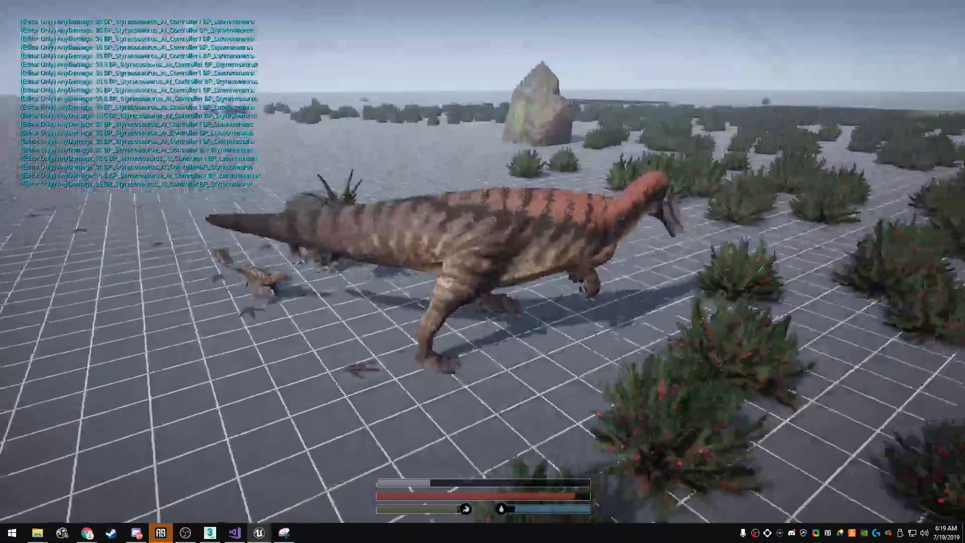
key(w)
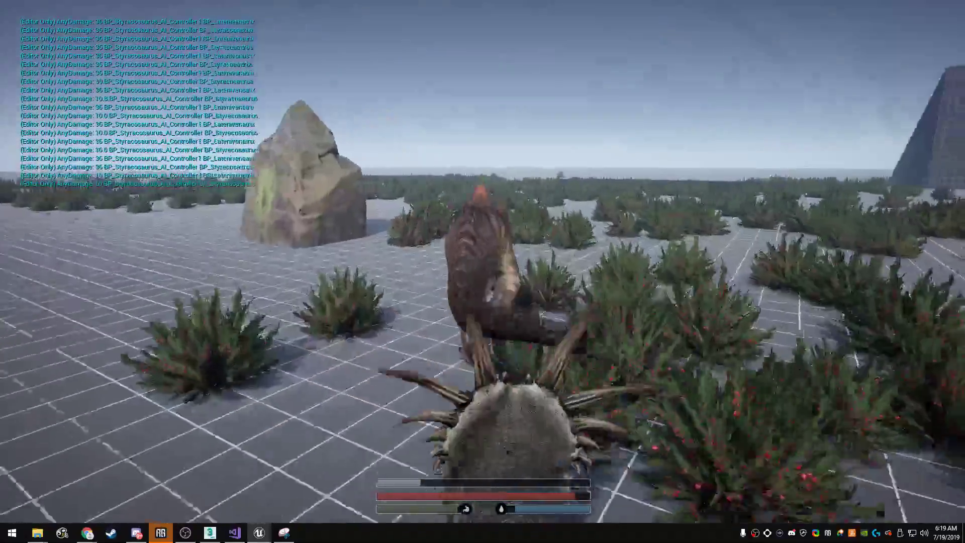
- Circle past the rock and manoeuvre the dinosaur beside the grey Styracosaurus
key(d)
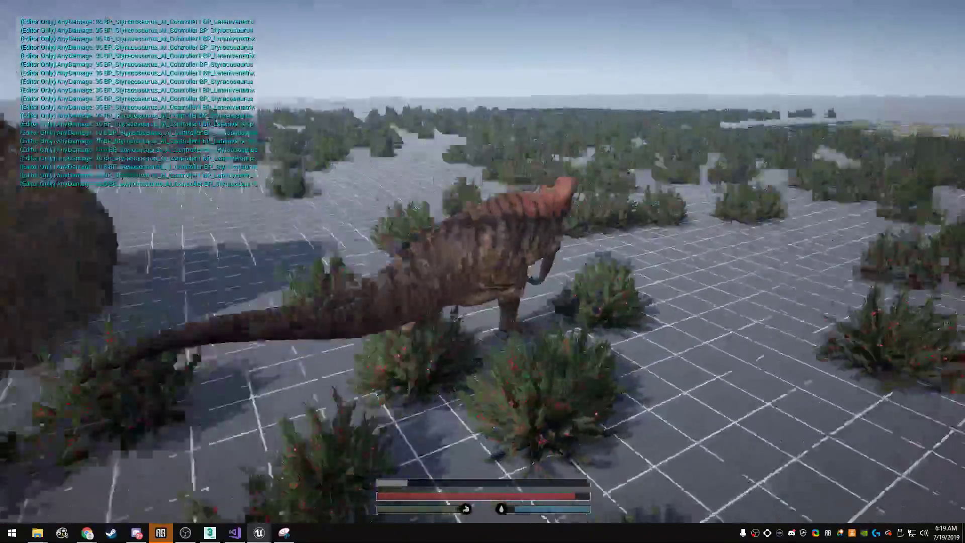
key(a)
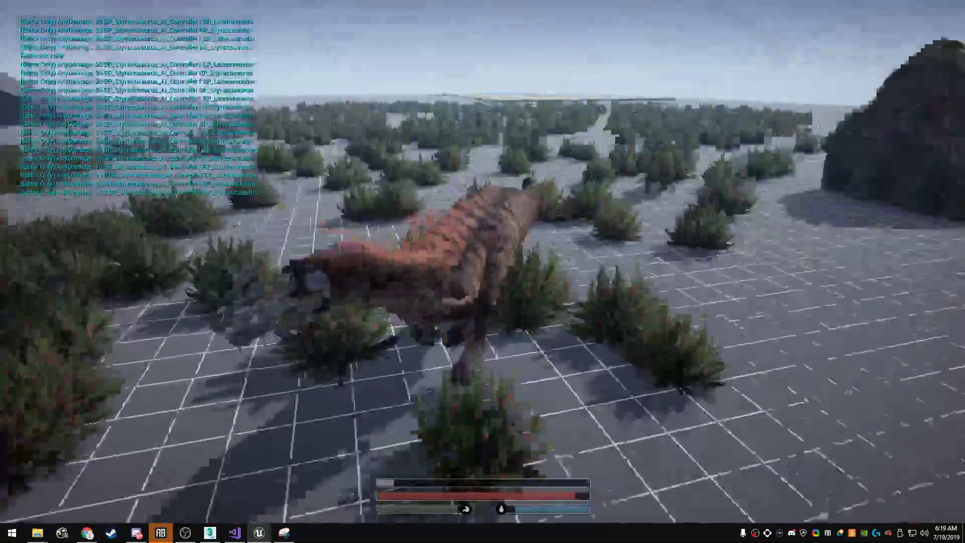
key(a)
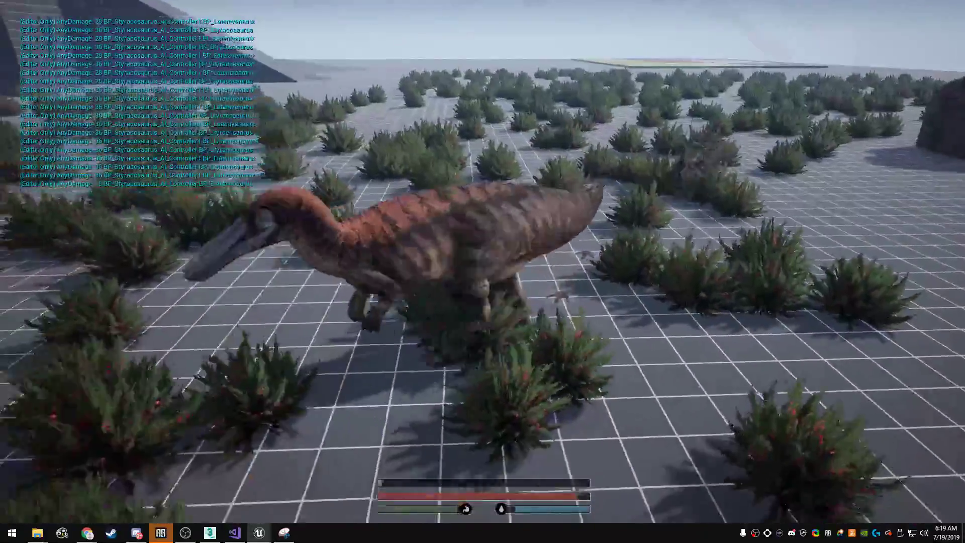
key(w)
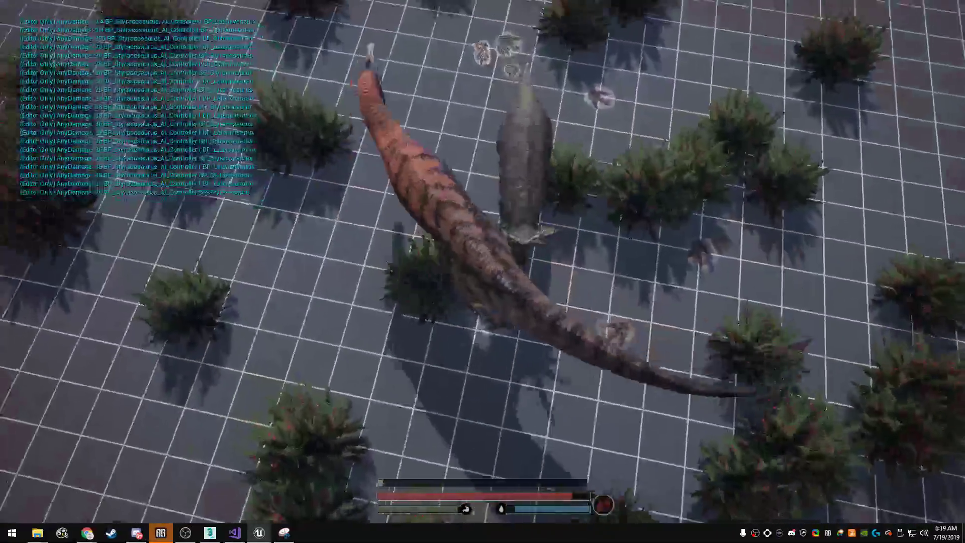
key(d)
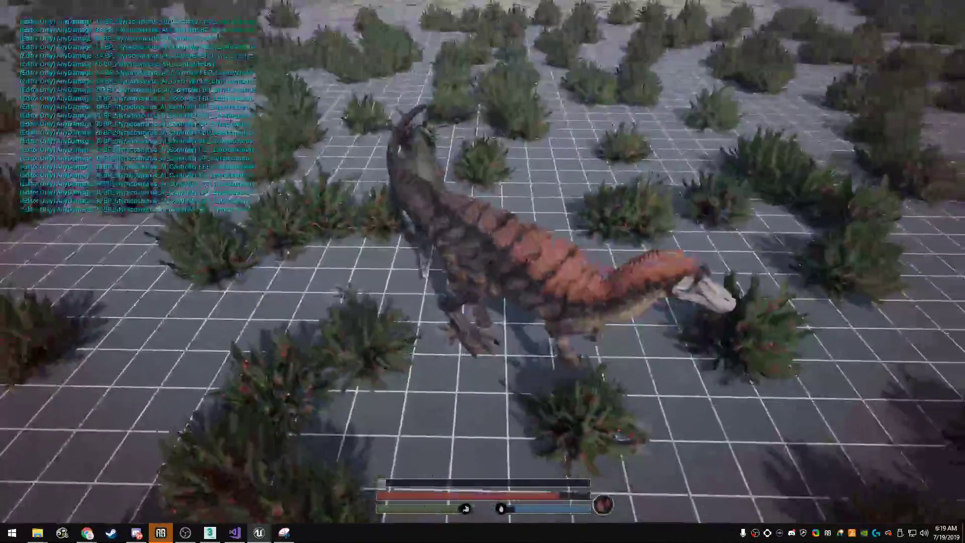
key(w)
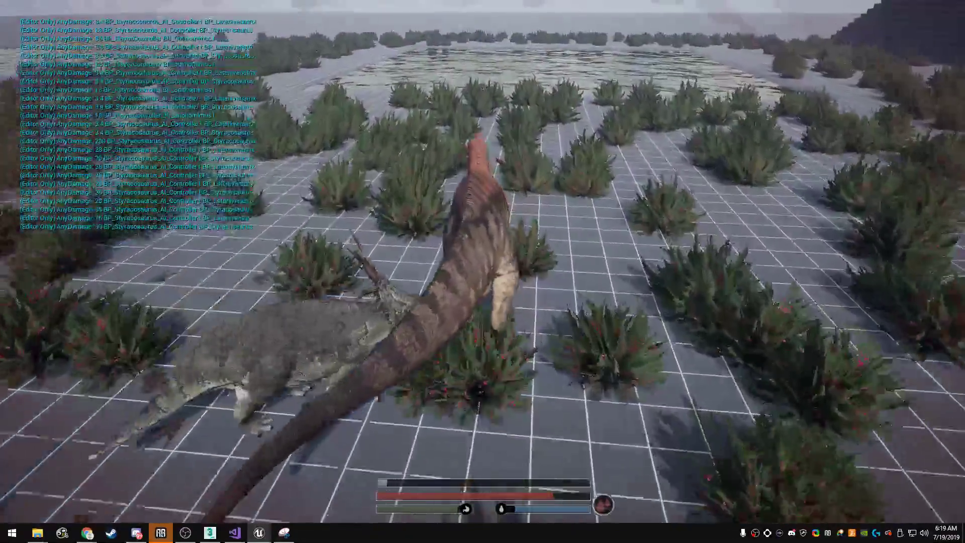
key(a)
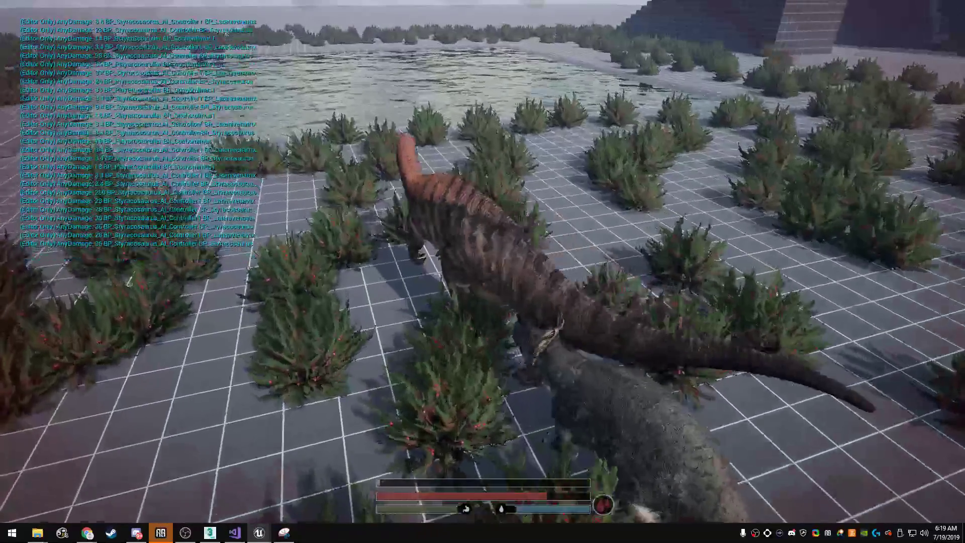
key(d)
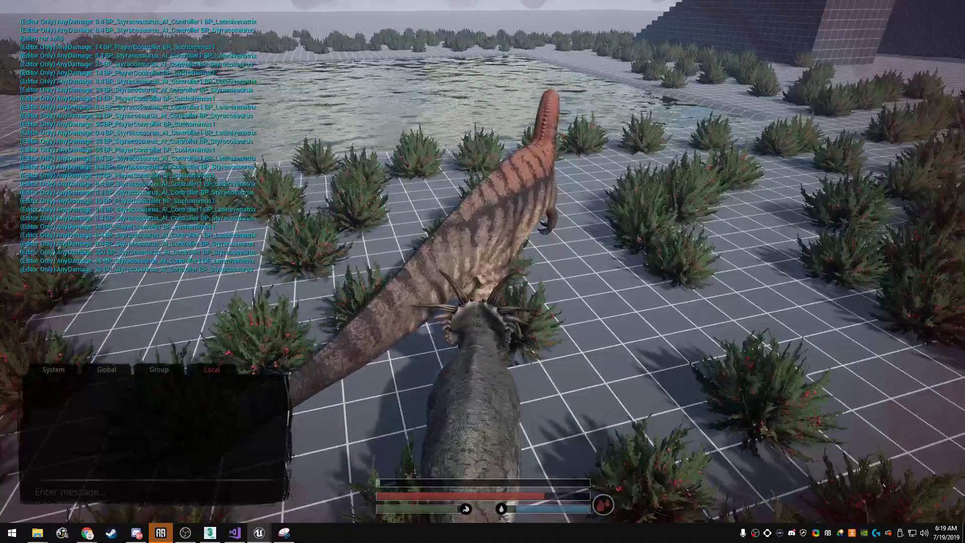
- Send the /heal chat command to restore the dinosaur's health
key(Return)
key(Return)
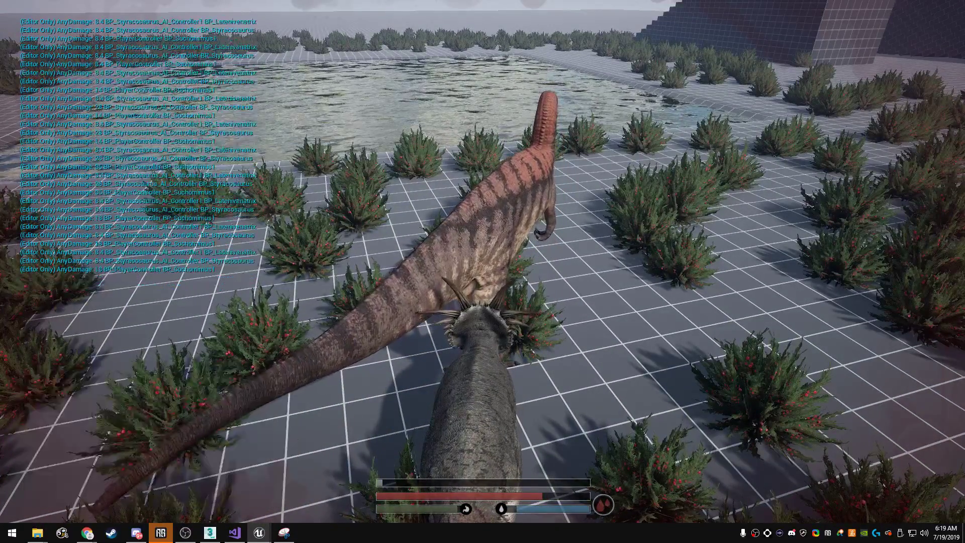
key(Return)
text(/heal)
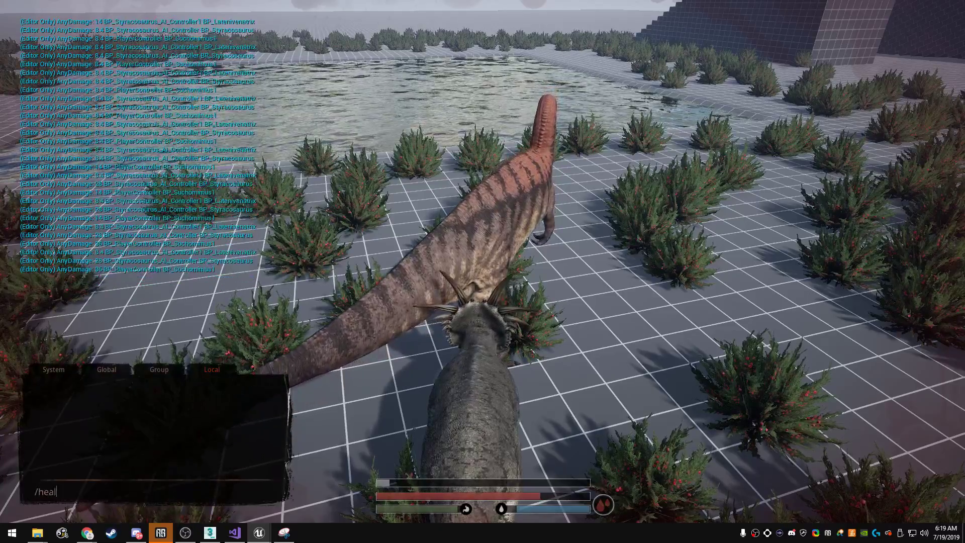
key(Return)
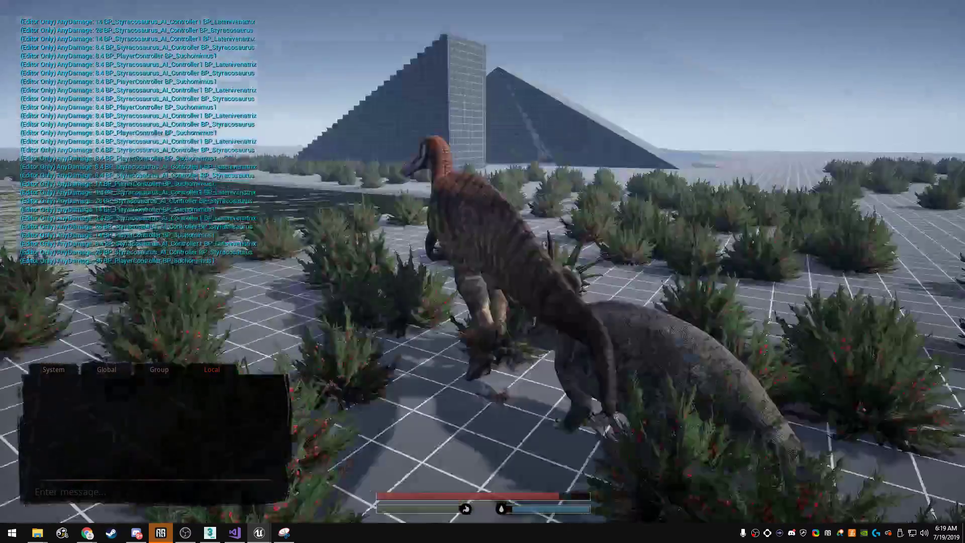
- Walk into the shallow water, then end the Play-in-Editor session
key(w)
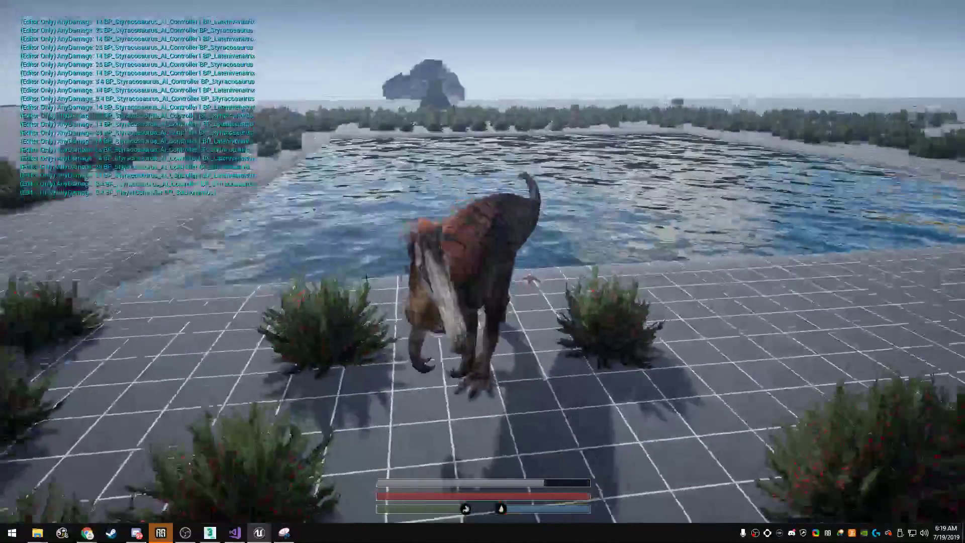
key(F11)
key(Escape)
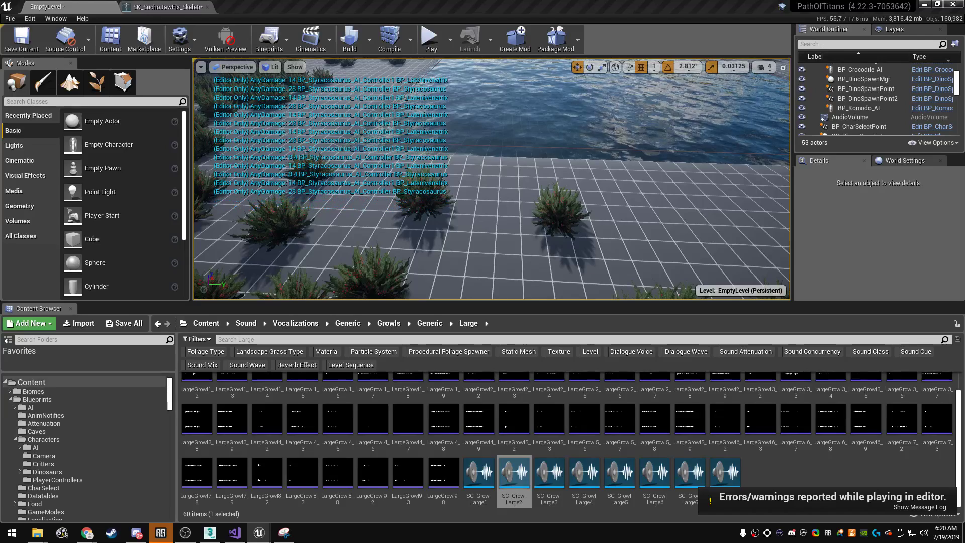
- Show the top Content folder in an enlarged asset browser, then move to the 3ds Max scene
click(31, 382)
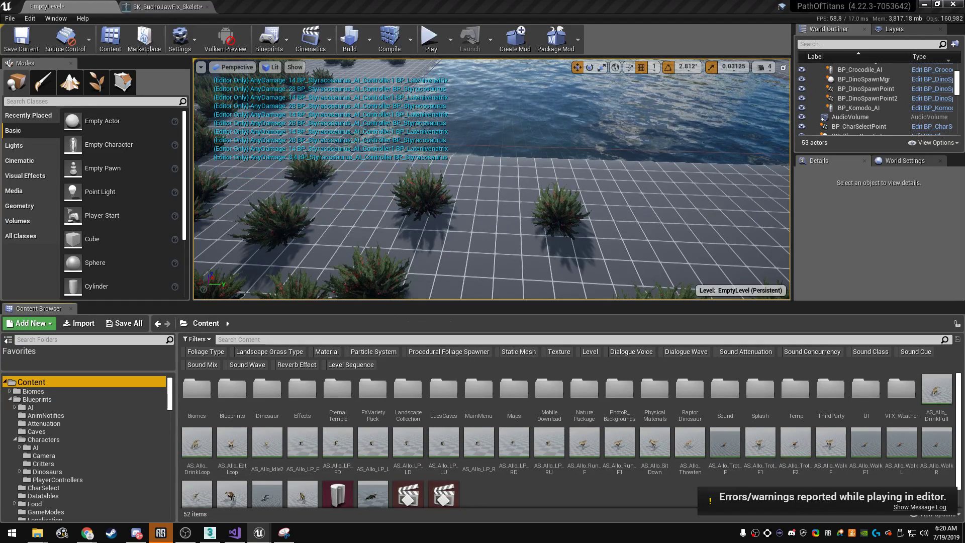
drag(341, 302, 342, 229)
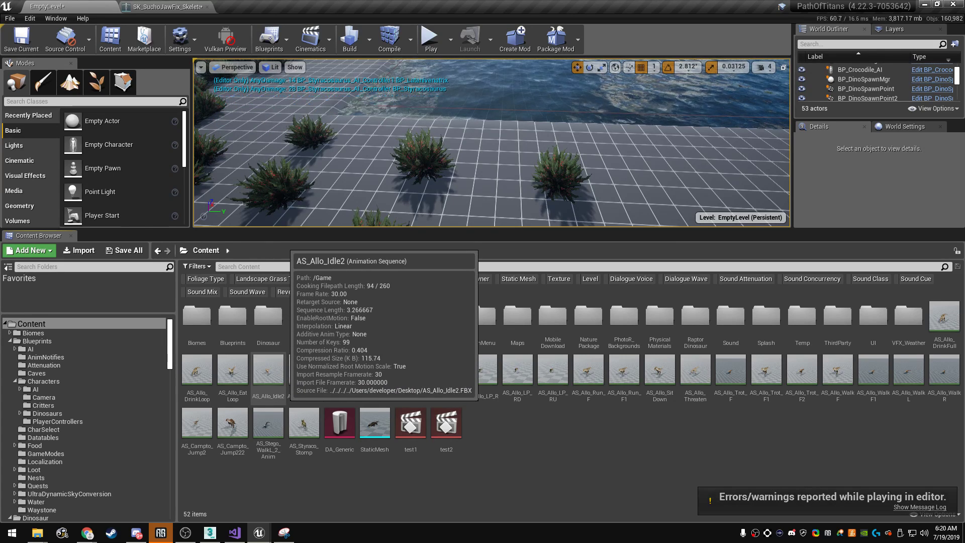
mouse_move(161, 532)
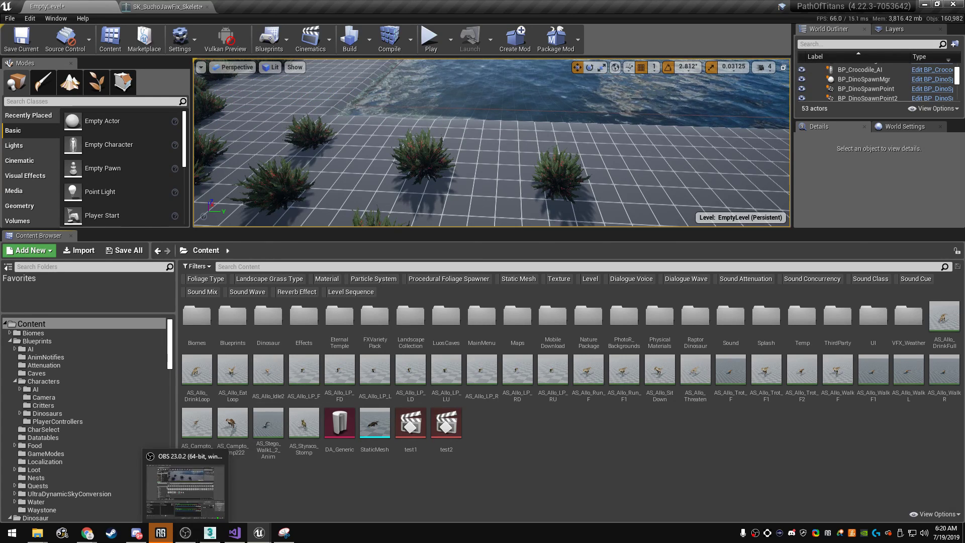
click(209, 490)
alt+middle_drag(517, 251, 453, 252)
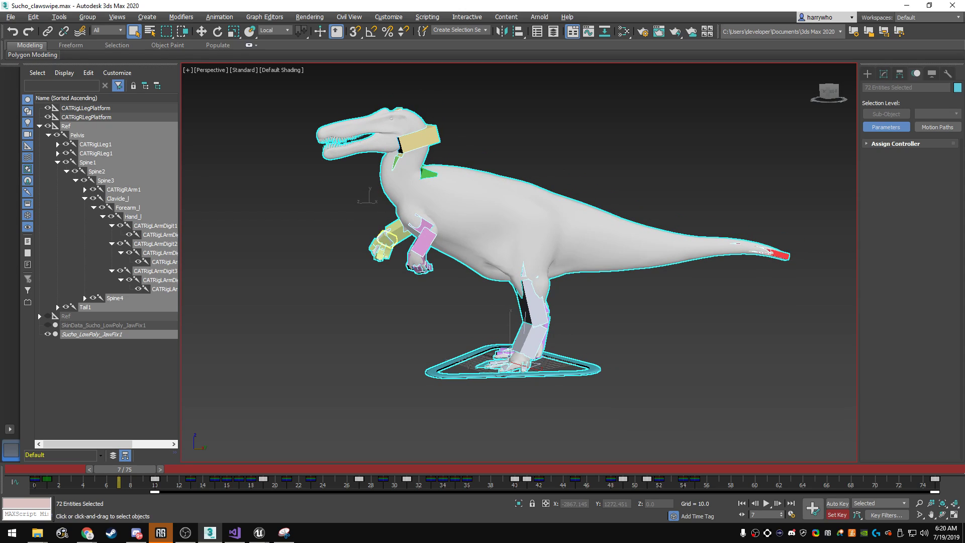
- Open Sucho_idle_Frozen.max from the recent files list
click(10, 17)
click(121, 34)
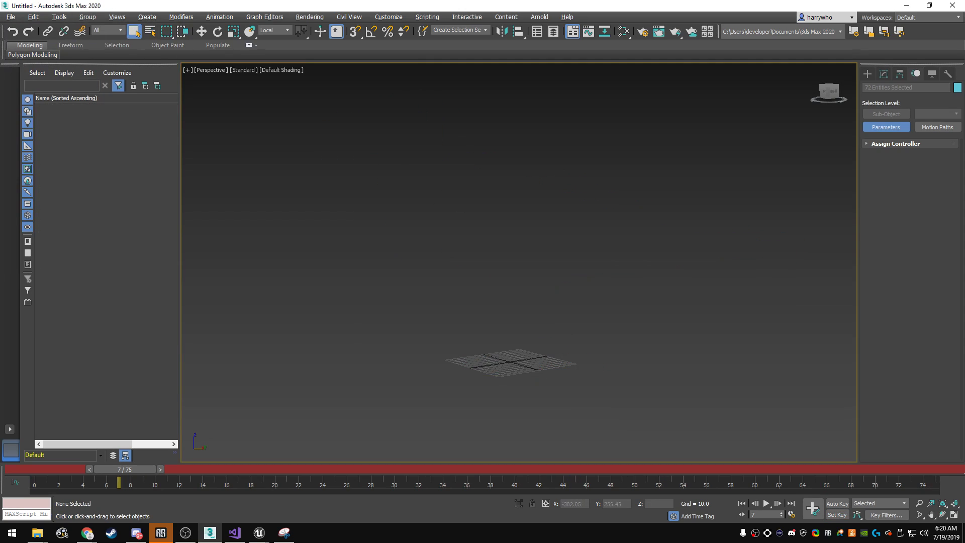
click(10, 17)
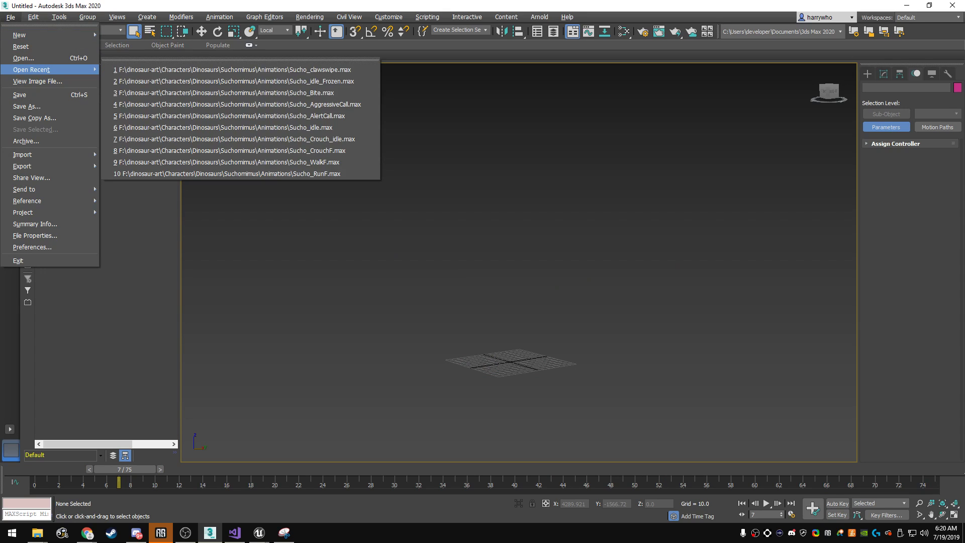
click(236, 81)
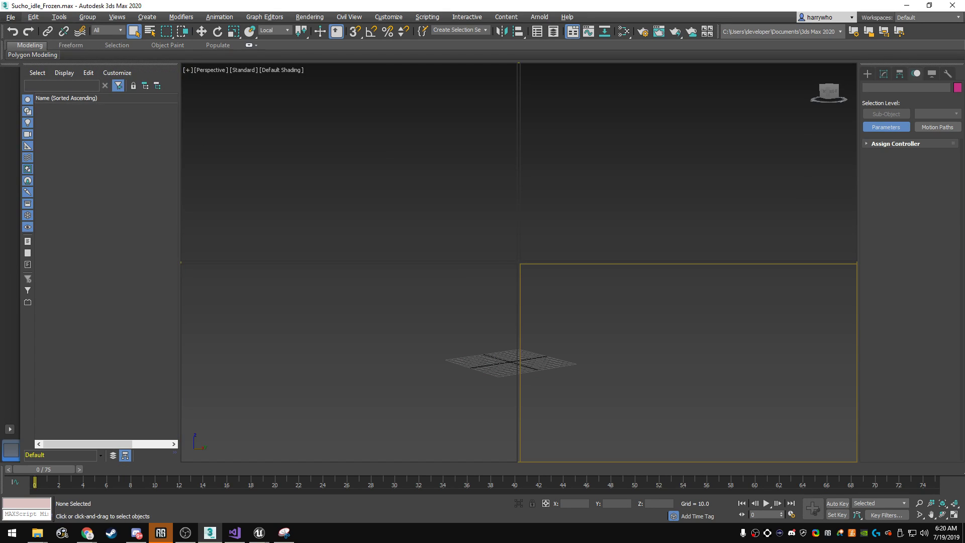
- Set the animation End Time to 30 in Time Configuration
scroll(519, 263, down, 2)
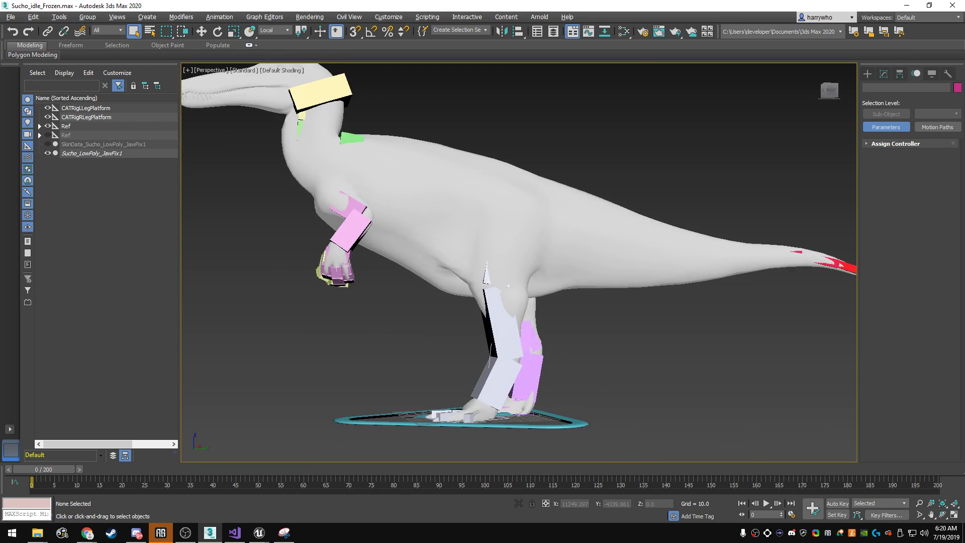
scroll(519, 263, down, 2)
scroll(518, 262, down, 2)
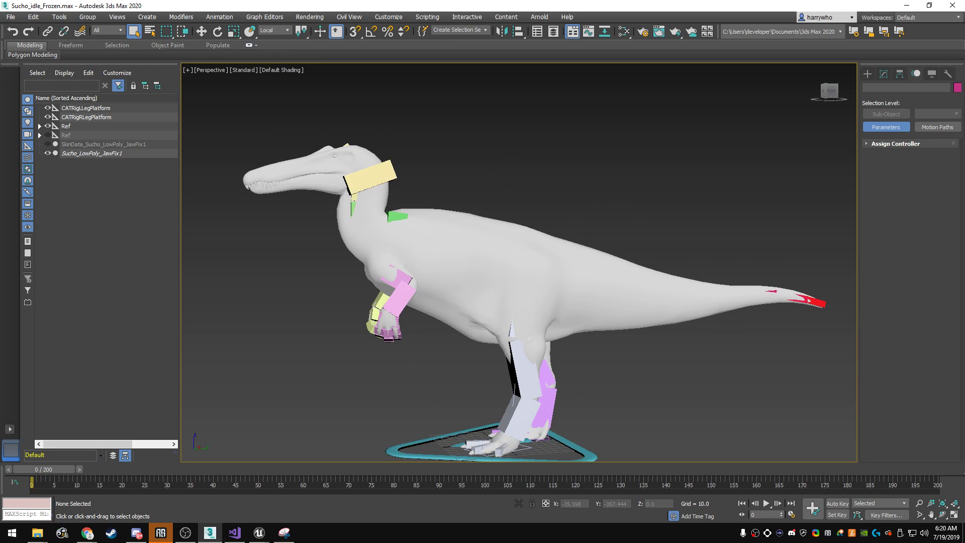
drag(48, 469, 169, 468)
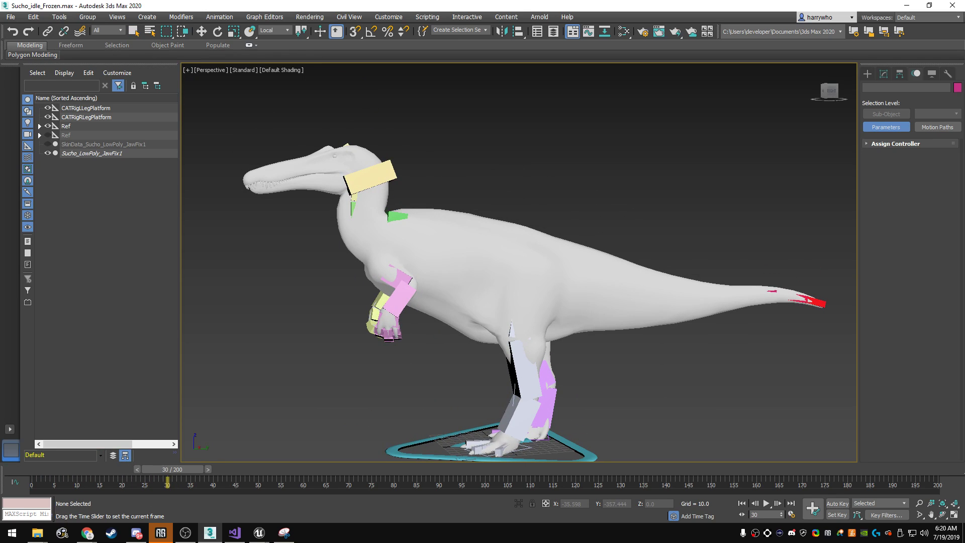
click(791, 514)
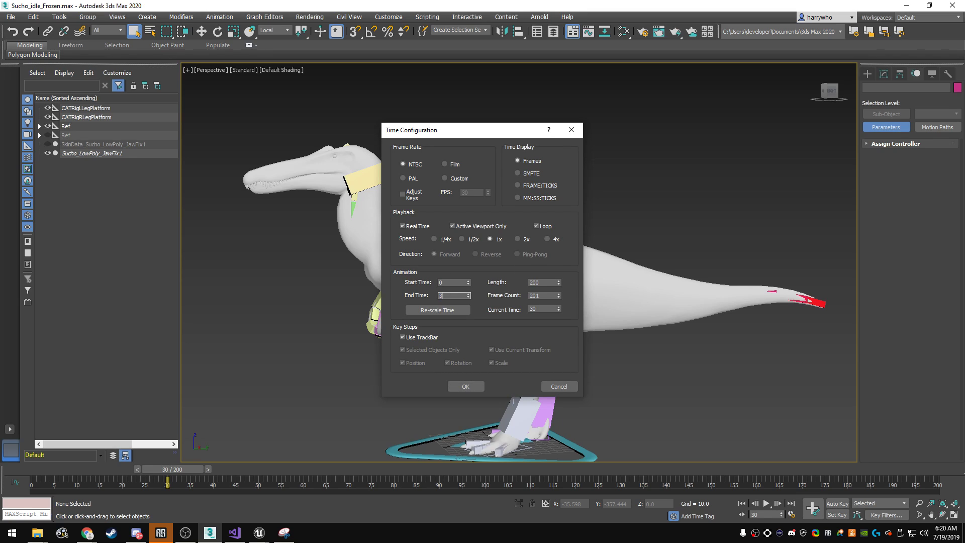
text(0)
key(Return)
key(Return)
scroll(519, 261, down, 3)
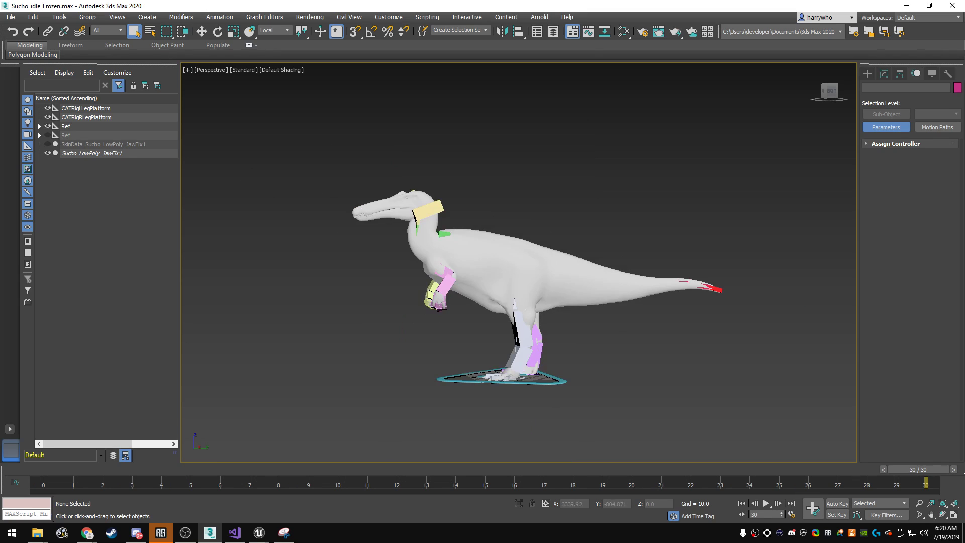
- Select the whole rig and orbit around the dinosaur to inspect it
key(ctrl+a)
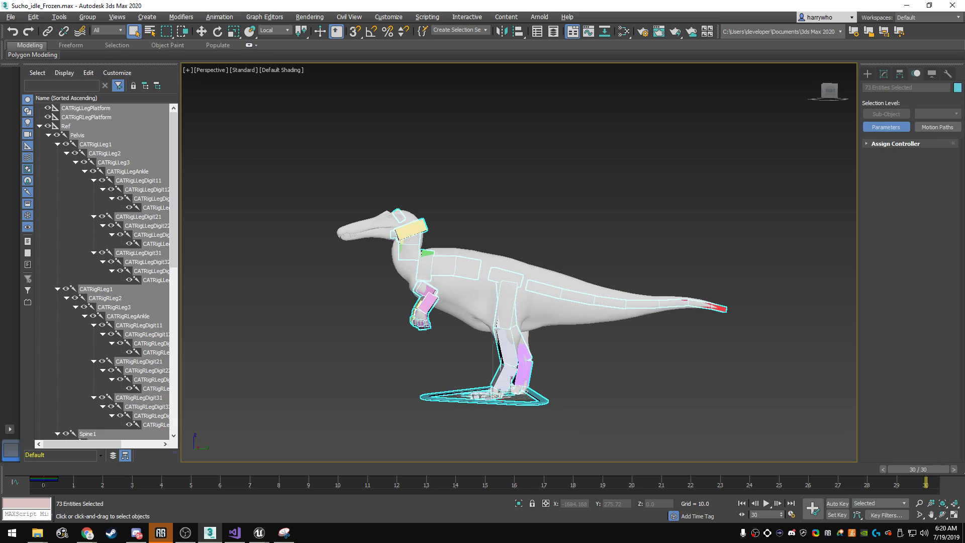
scroll(617, 293, up, 2)
scroll(617, 293, up, 2)
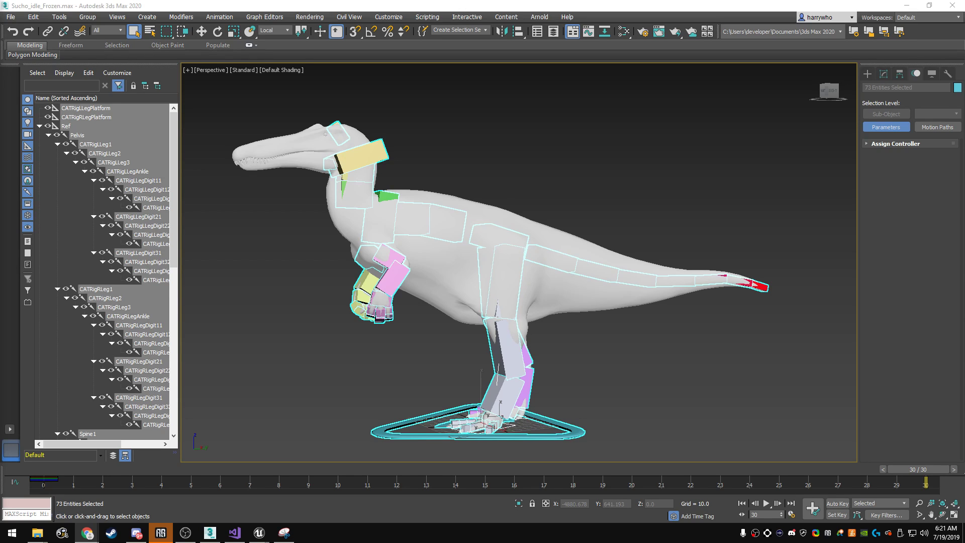
mouse_move(502, 251)
alt+middle_down()
mouse_move(653, 251)
mouse_move(503, 251)
mouse_move(578, 251)
alt+middle_up()
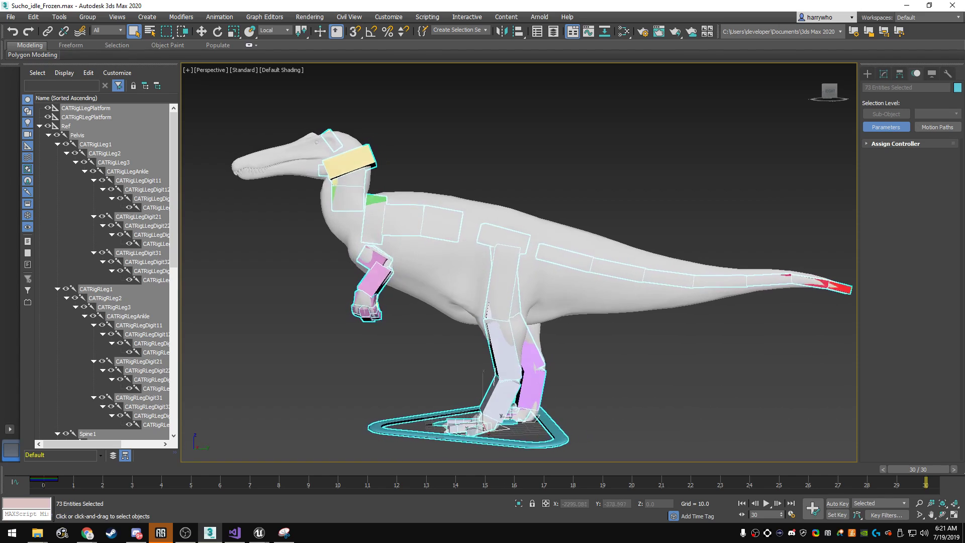
- Select the Pelvis hierarchy, enable key-setting mode, and scrub frames 1–30 before stopping at 15
key(ctrl+d)
click(502, 237)
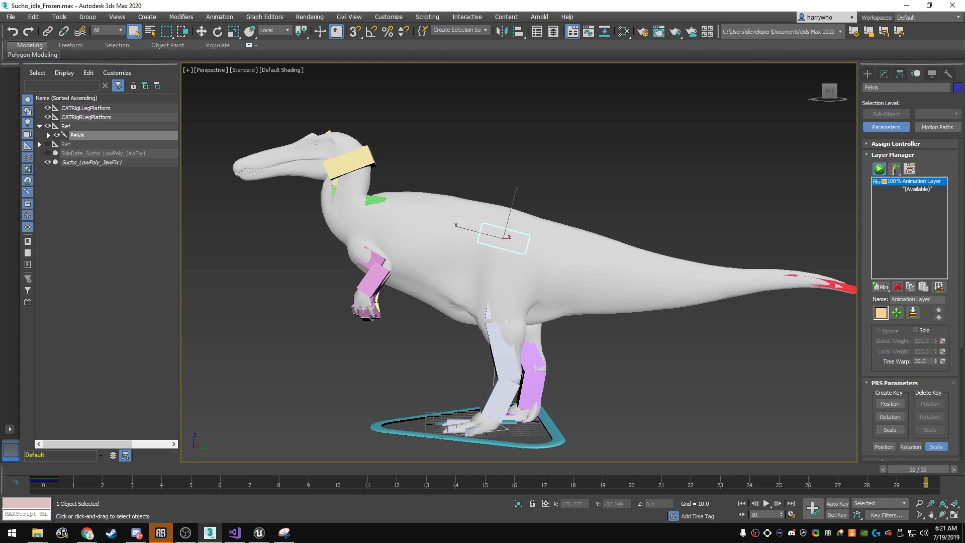
drag(917, 469, 73, 469)
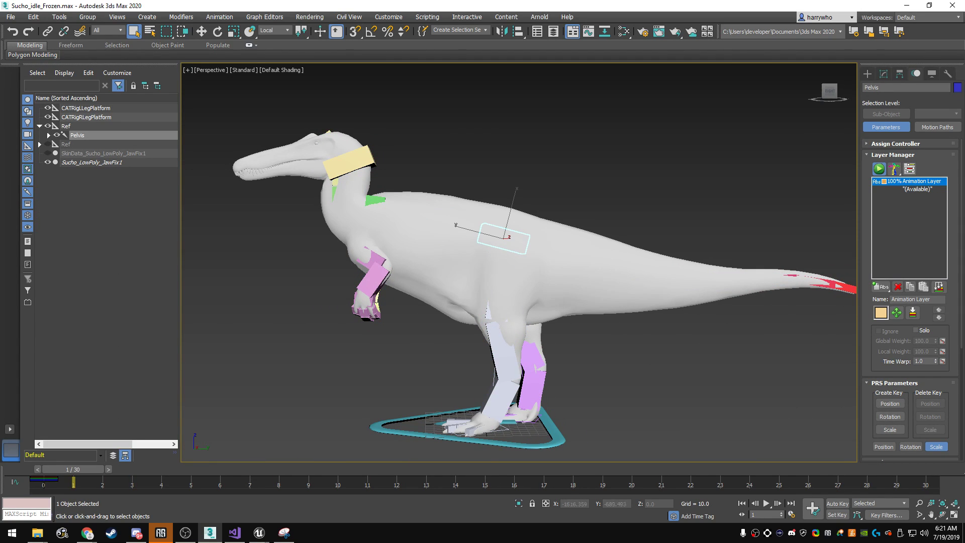
key(ctrl+Page_Down)
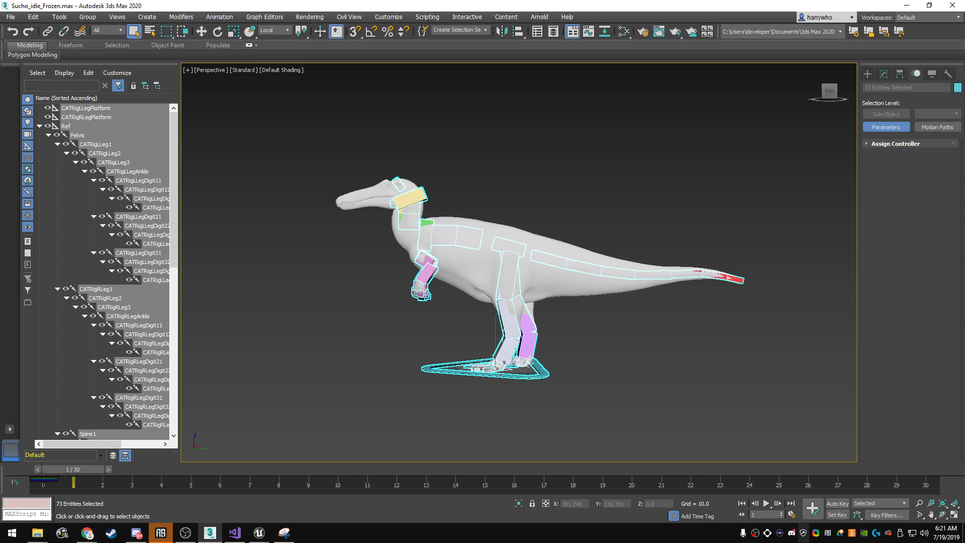
key(apostrophe)
drag(72, 469, 924, 469)
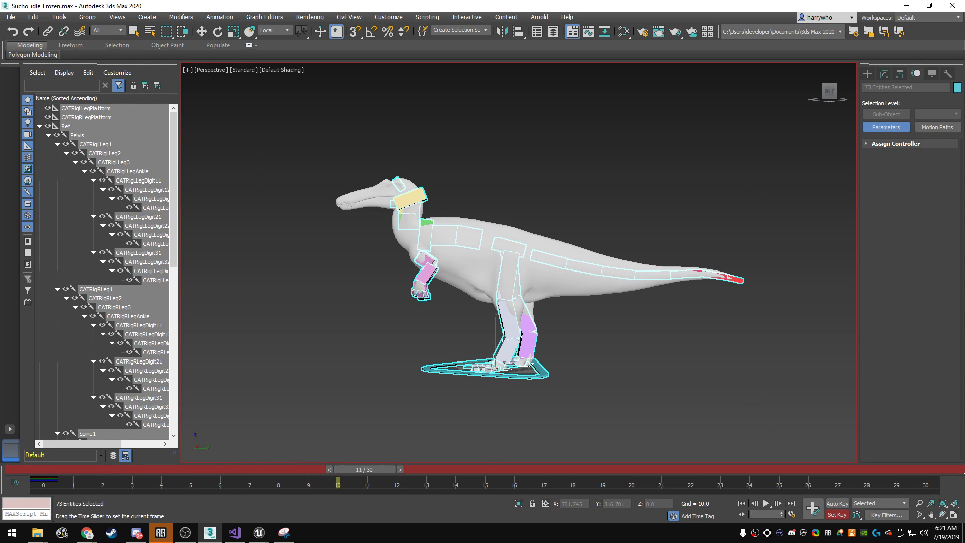
key(z)
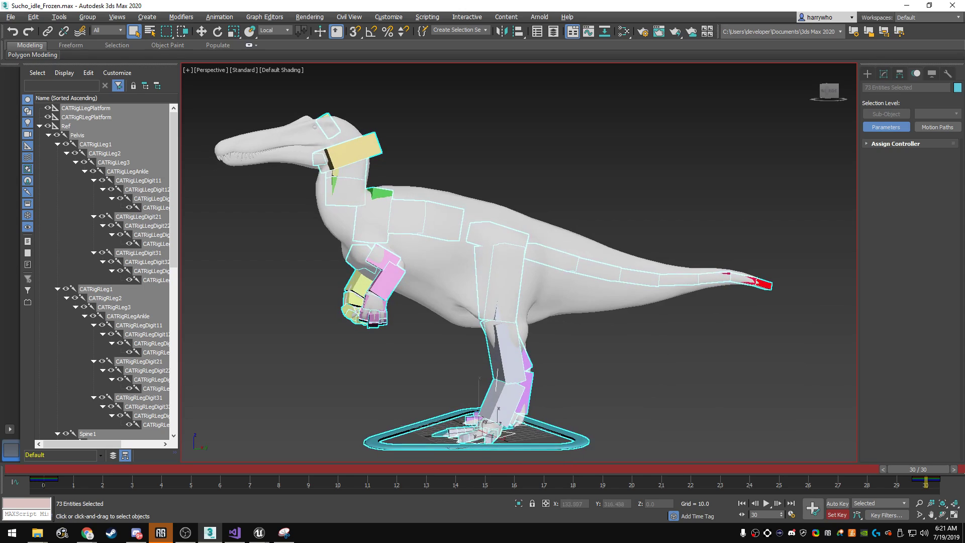
drag(924, 469, 481, 469)
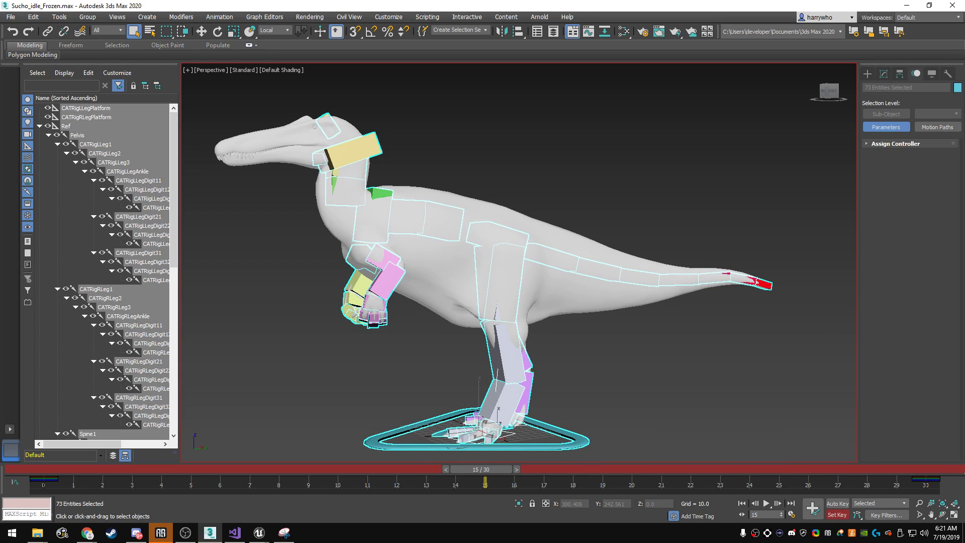
- At frame 15, rotate the Pelvis about -7.74 on Z and tilt Spine3 back
click(77, 135)
key(z)
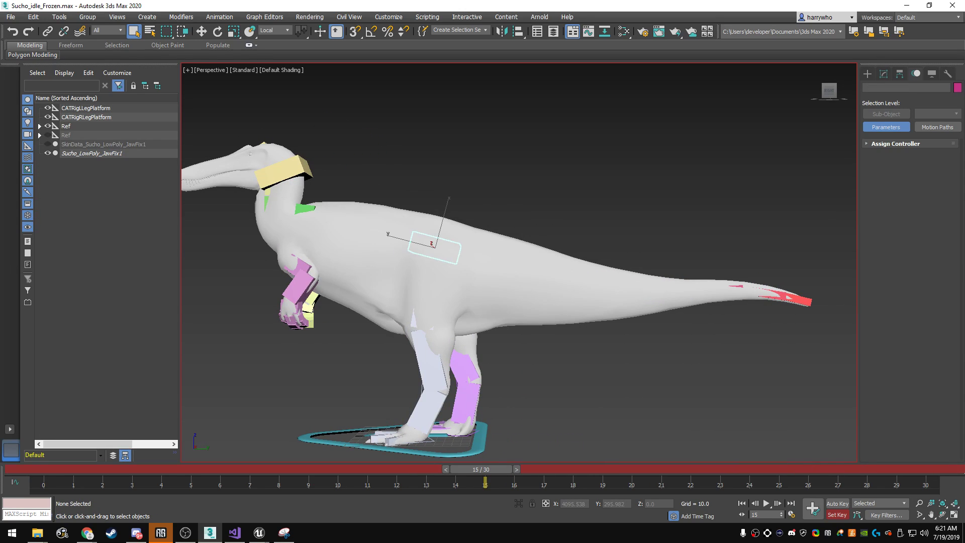
key(e)
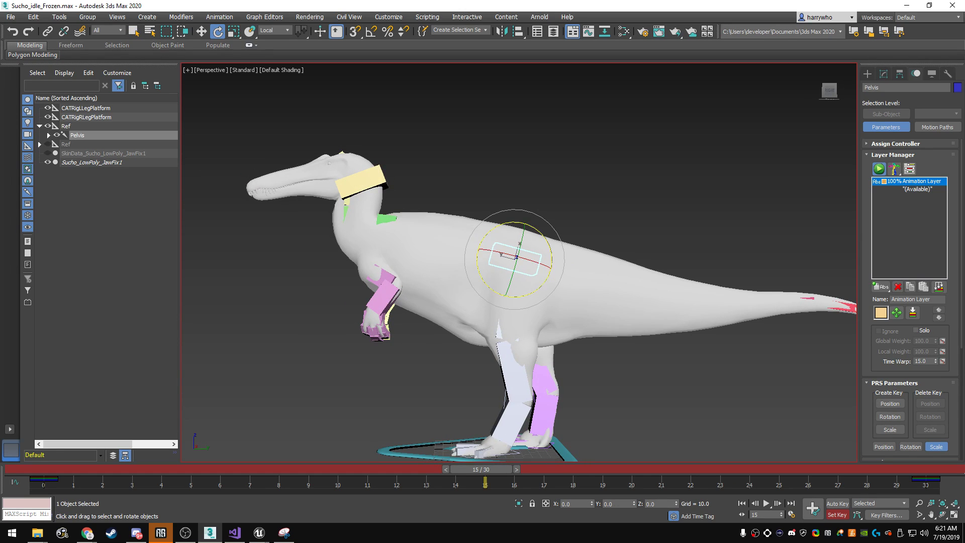
drag(551, 258, 551, 264)
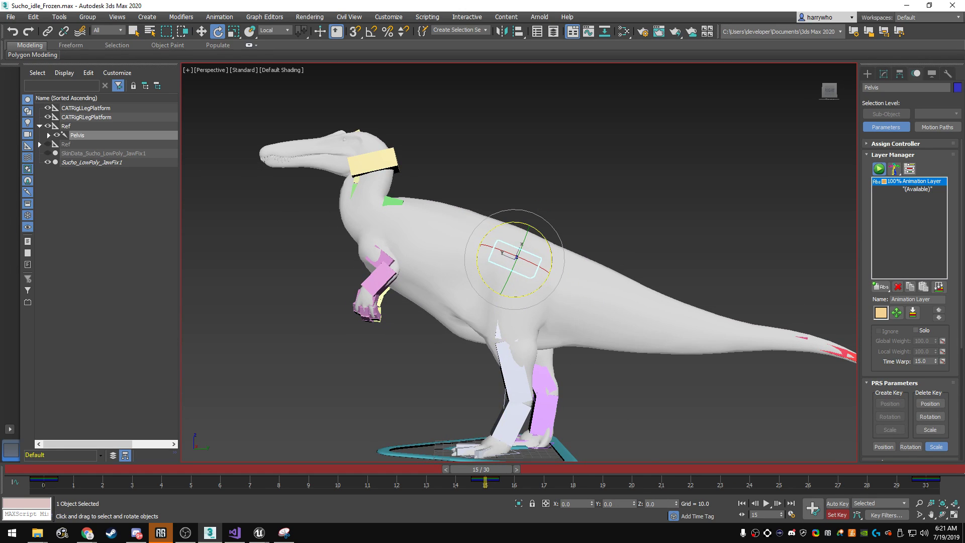
click(388, 221)
drag(388, 221, 384, 191)
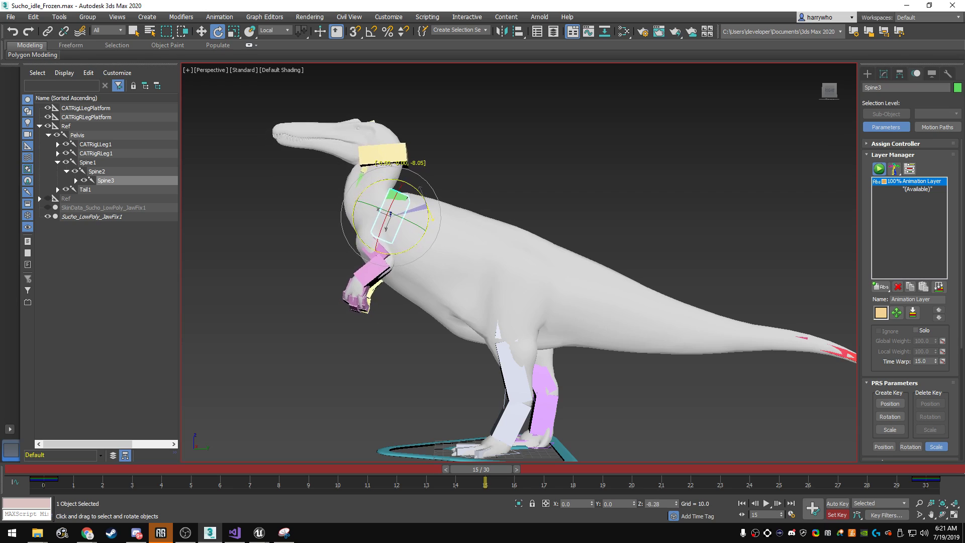
- Tilt the Spine6 head upward, then check the pose and play back the loop
click(383, 155)
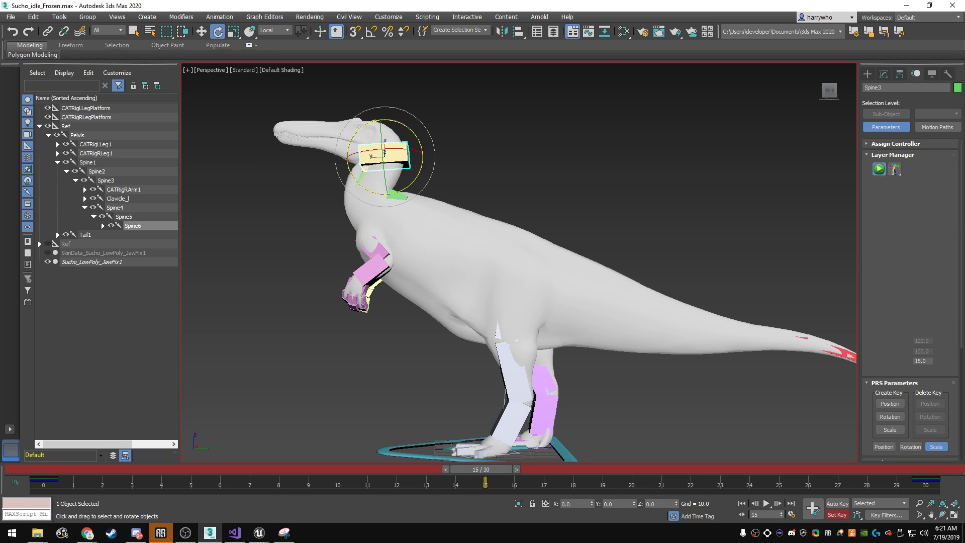
alt+middle_drag(384, 152, 430, 171)
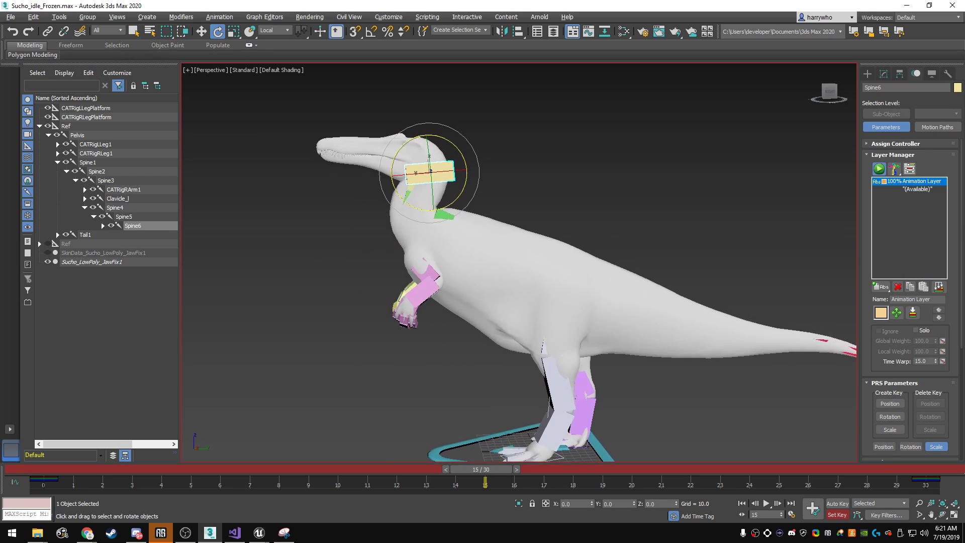
drag(431, 171, 416, 119)
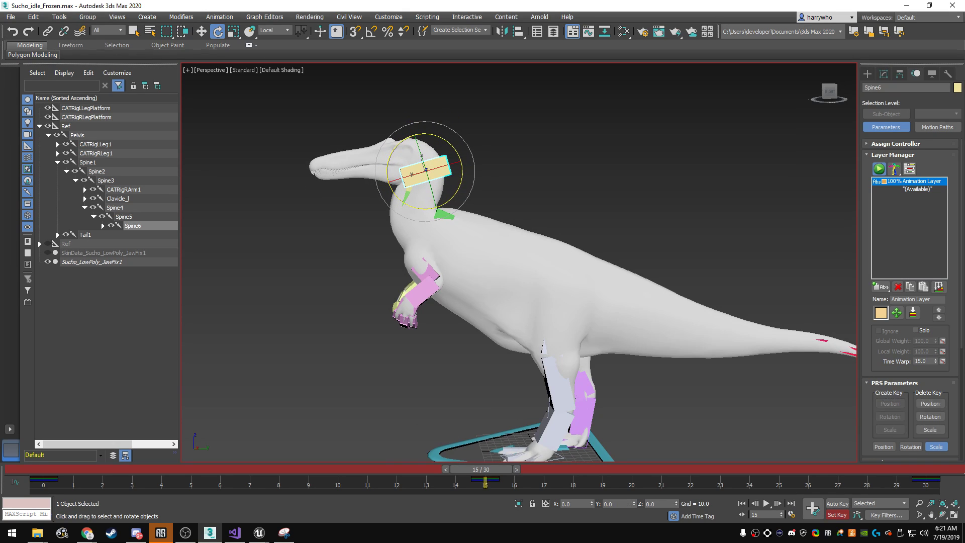
mouse_move(485, 469)
mouse_down()
mouse_move(683, 468)
mouse_move(451, 469)
mouse_up()
key(e)
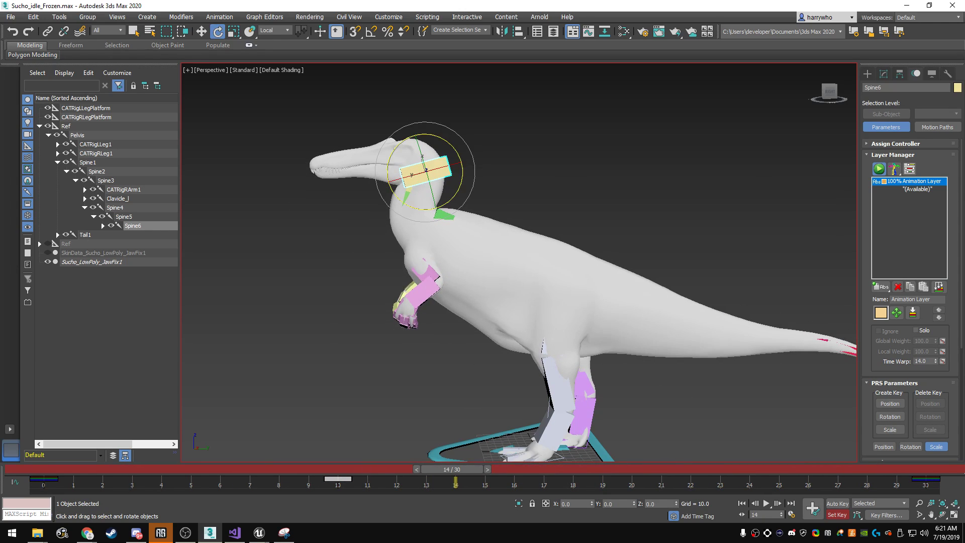
key(Page_Up)
key(Page_Up)
key(Page_Up)
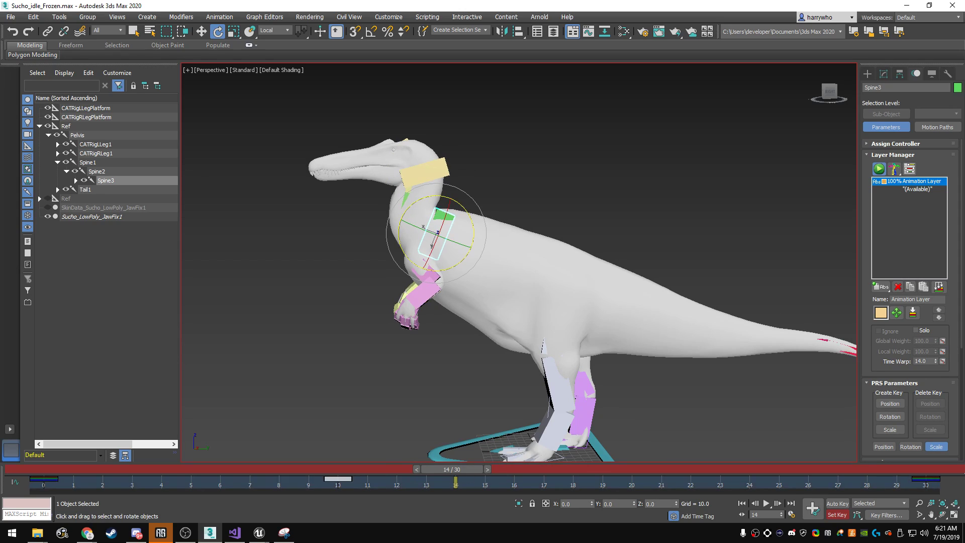
key(Page_Down)
key(Page_Down)
key(Page_Down)
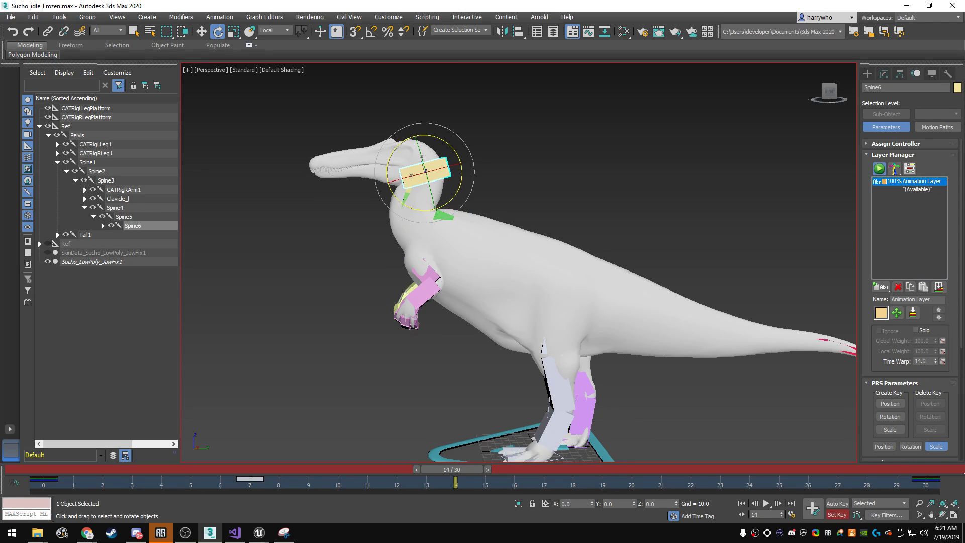
key(Home)
key(slash)
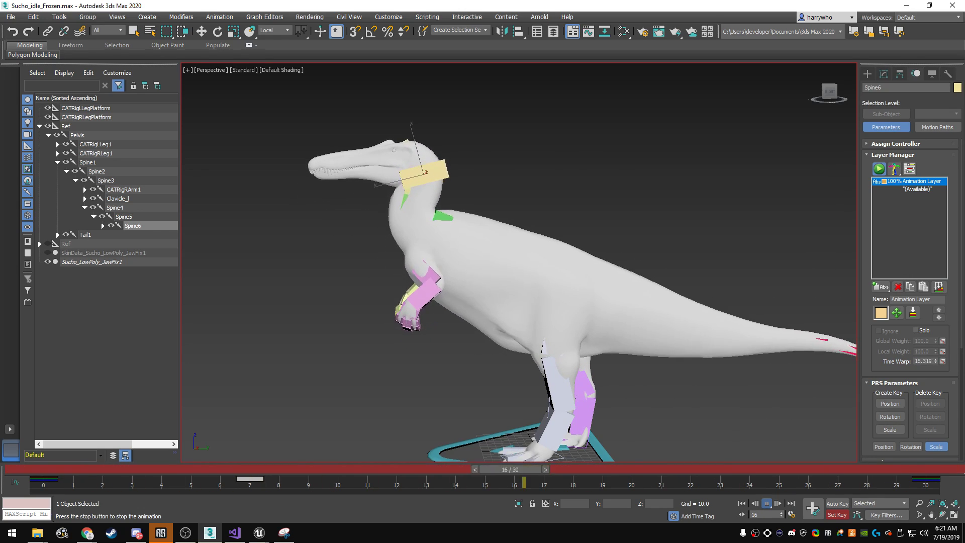
- Select the left arm chain and swing it forward, keying frame 10
key(e)
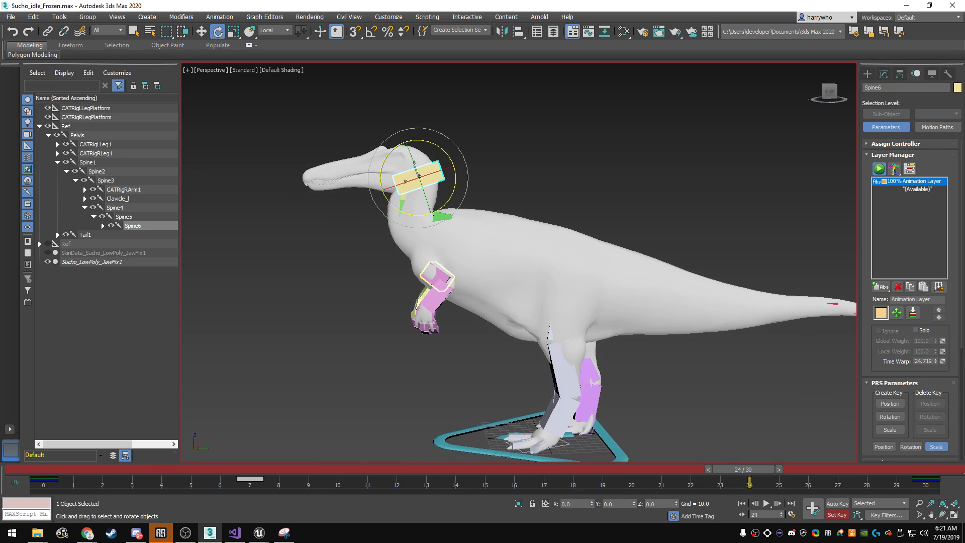
double_click(431, 276)
key(q)
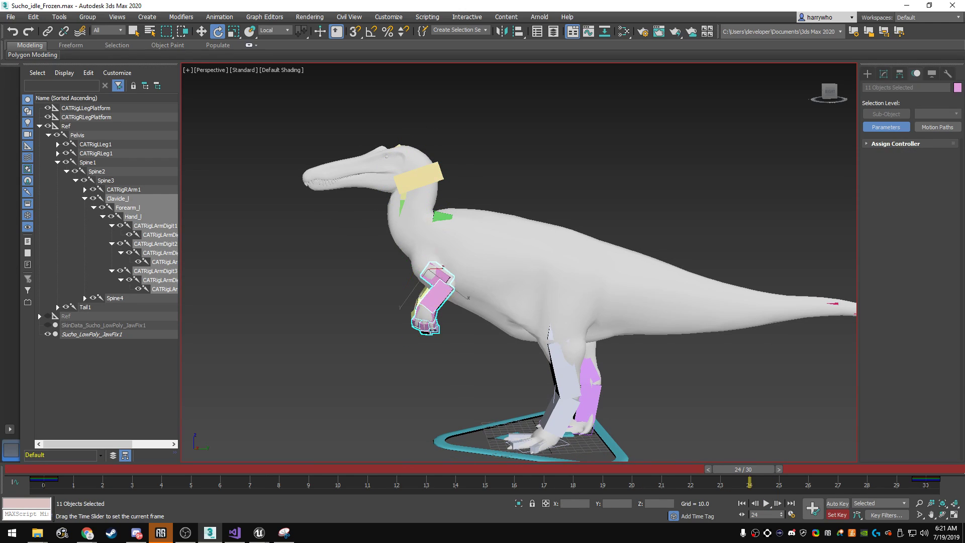
drag(743, 469, 308, 469)
key(period)
key(e)
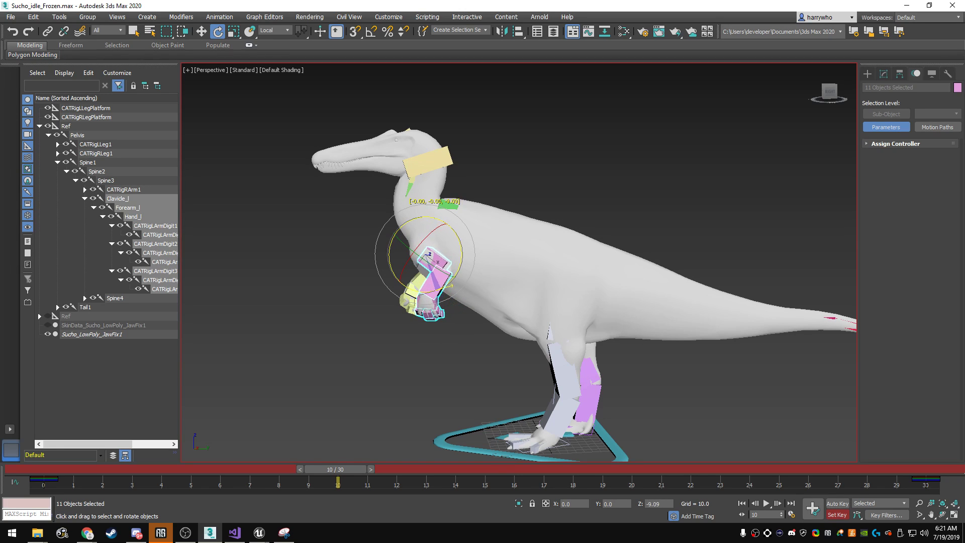
drag(450, 285, 457, 302)
- Step through frames 4–10 and play the animation to review the arm swing
key(q)
drag(337, 482, 161, 481)
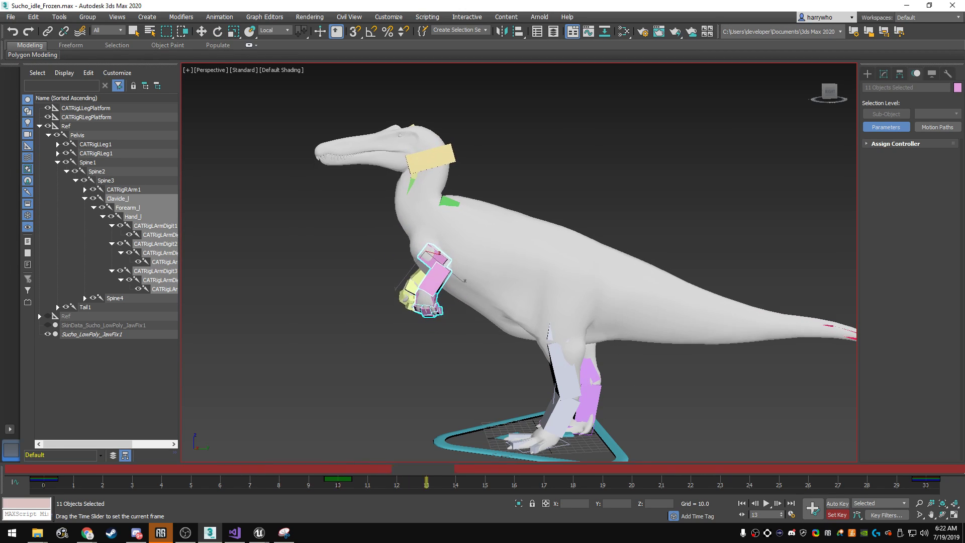
key(period)
key(period)
key(period)
key(period)
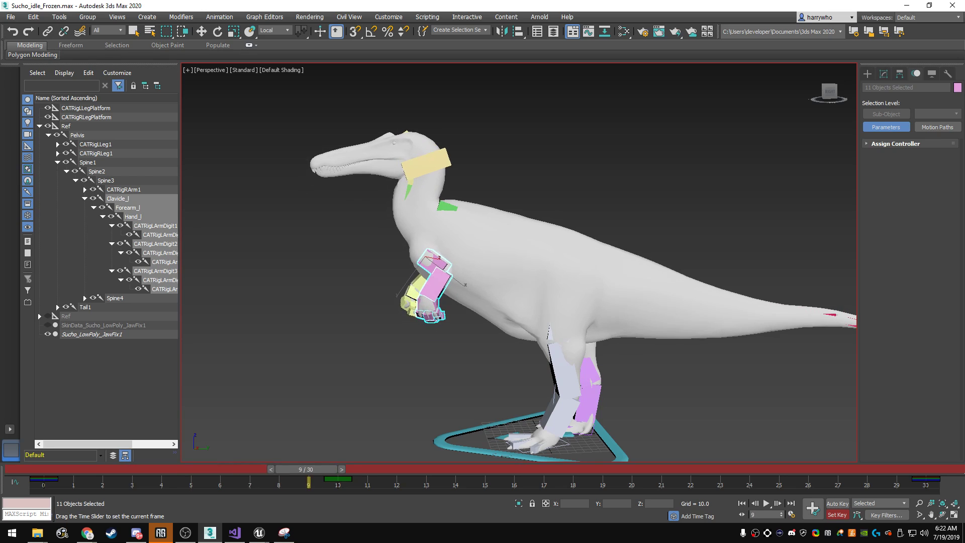
key(period)
key(period)
key(e)
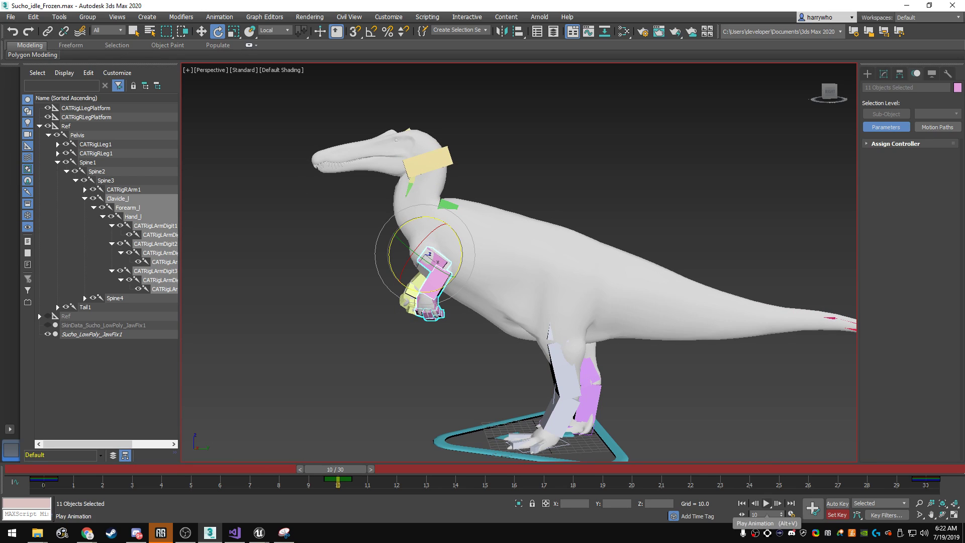
key(slash)
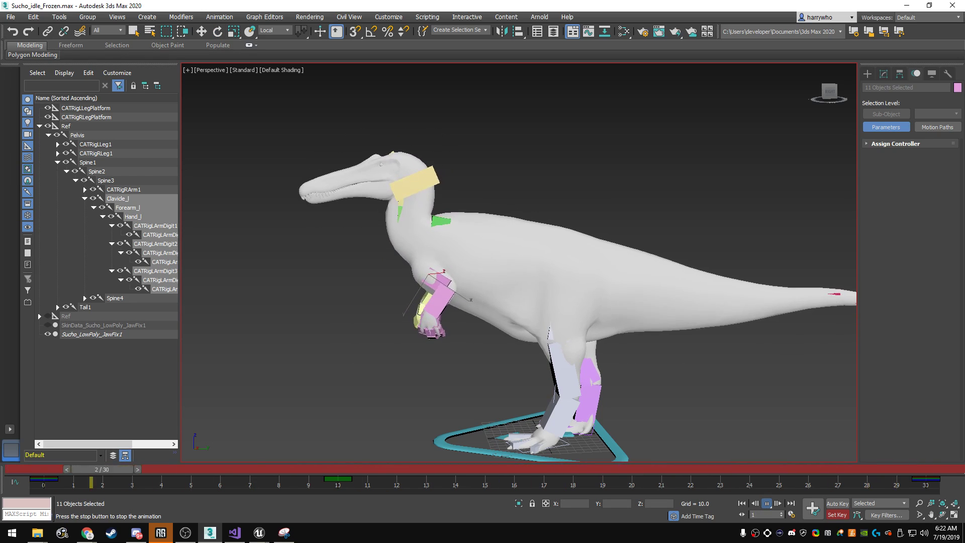
key(slash)
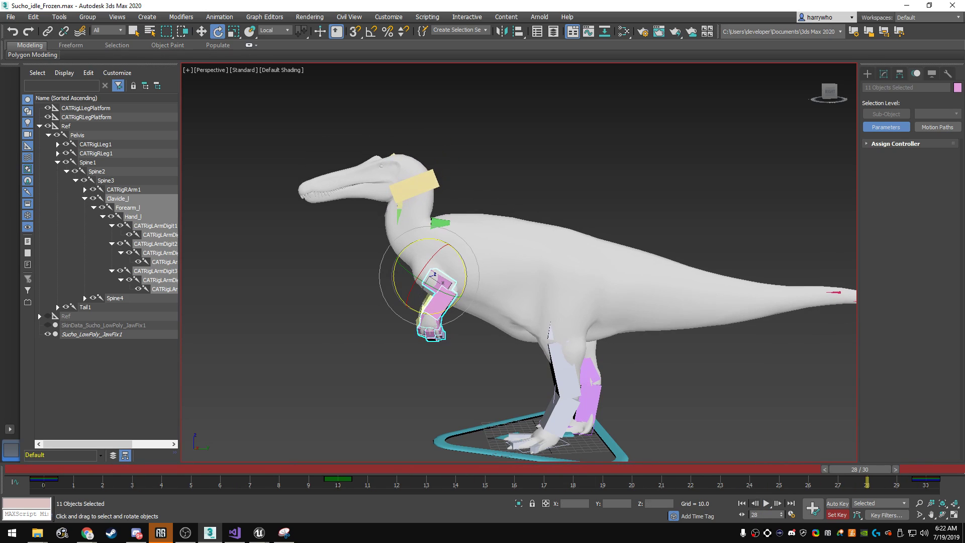
- Switch the selection to the right arm hierarchy at frame 10 and frame it in view
alt+middle_drag(503, 252, 678, 251)
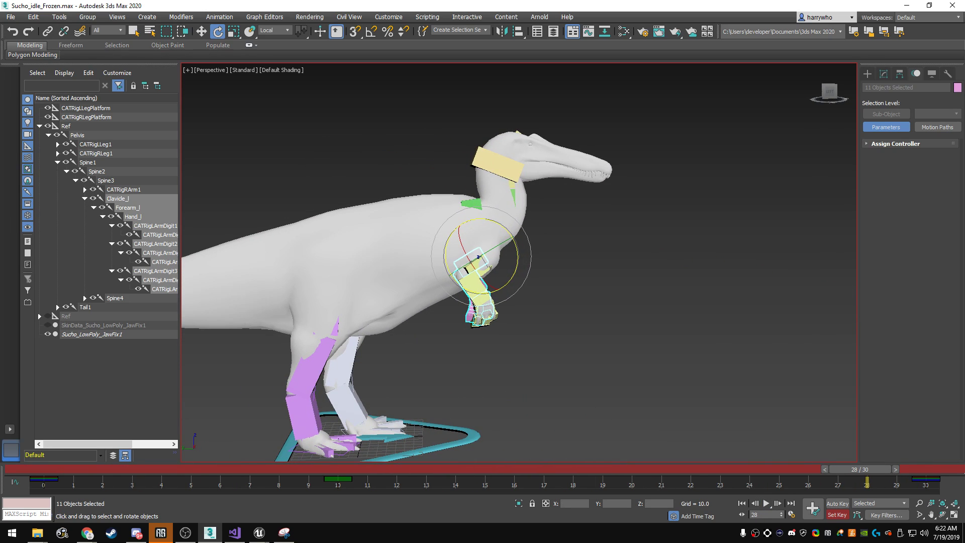
key(ctrl+d)
key(ctrl+z)
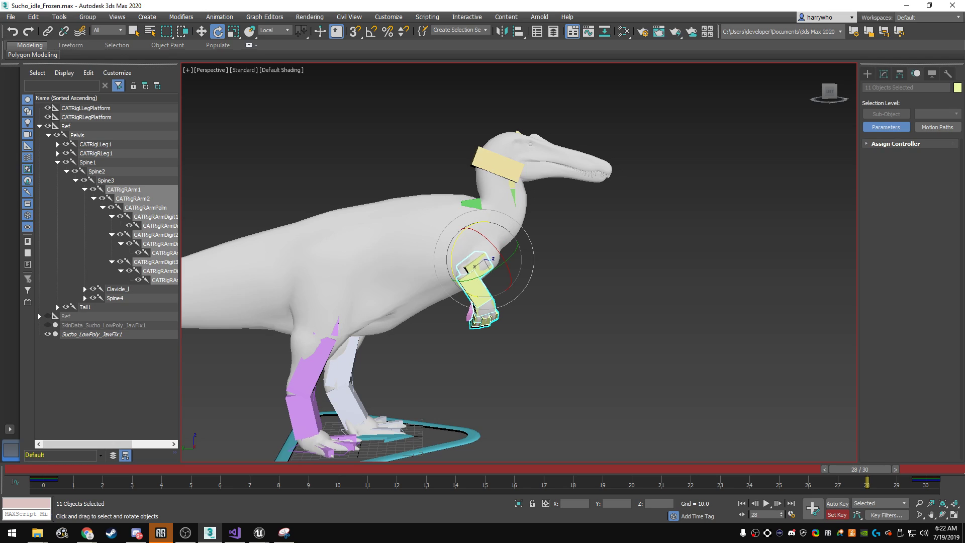
key(slash)
key(slash)
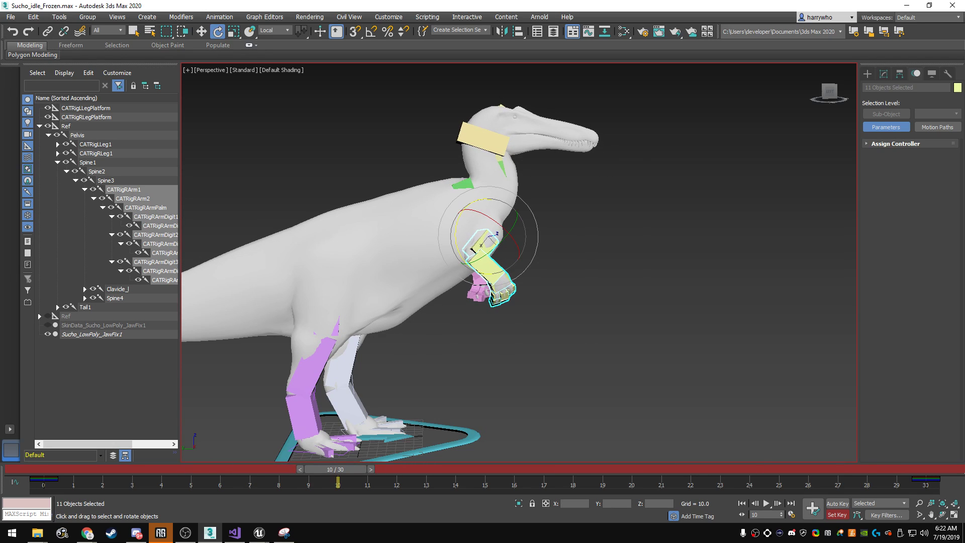
alt+middle_drag(517, 262, 301, 261)
scroll(502, 261, up, 3)
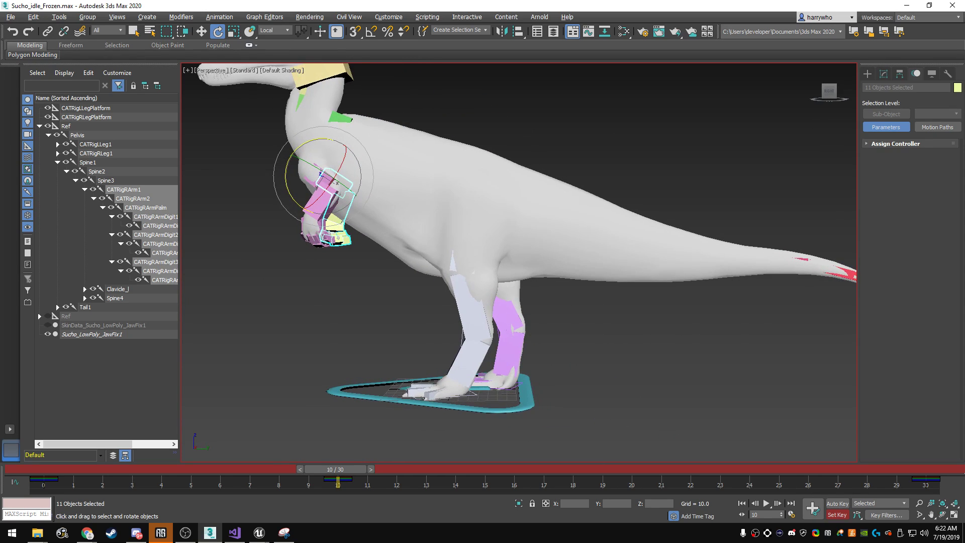
middle_drag(518, 261, 504, 282)
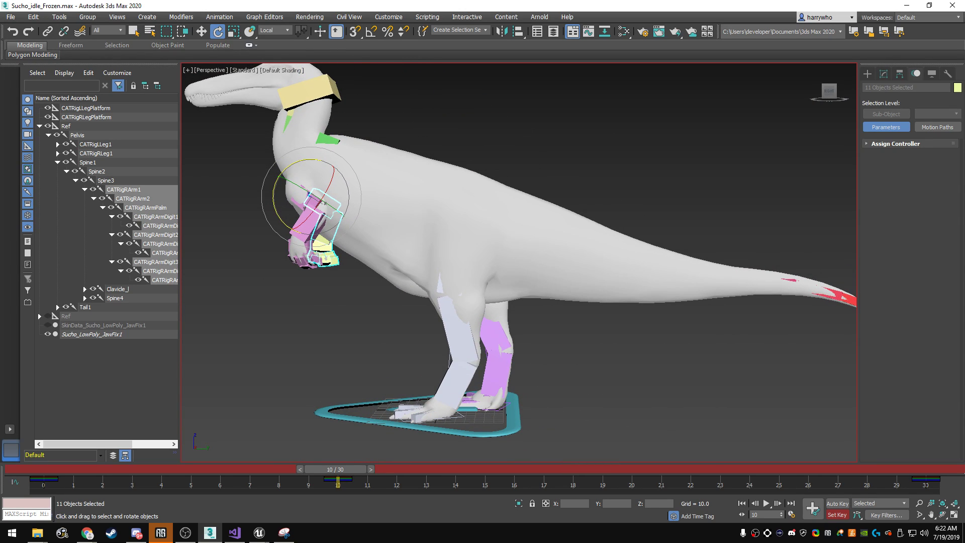
- Select the Tail1–Tail7 chain and rotate it upward to key frame 12
double_click(530, 233)
scroll(533, 246, down, 3)
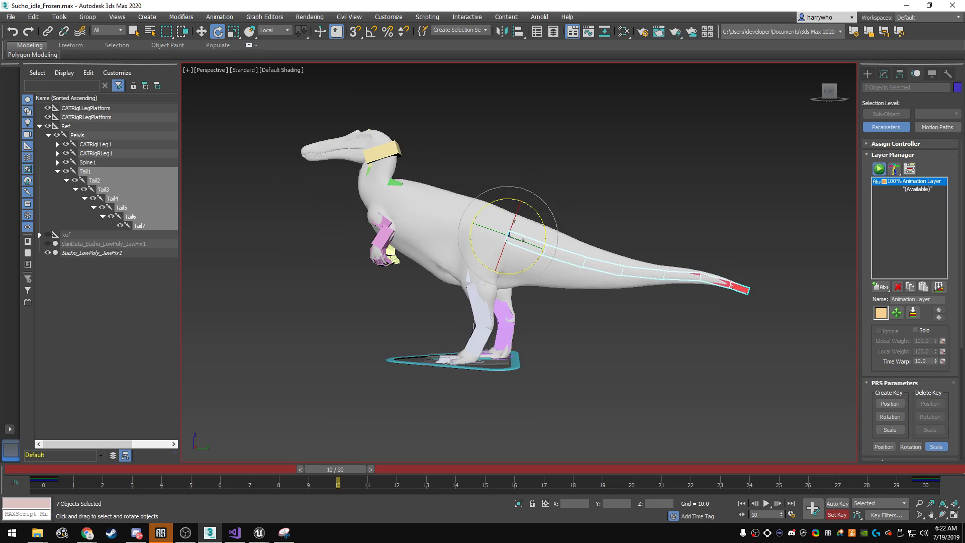
mouse_move(338, 469)
mouse_down()
mouse_move(455, 468)
mouse_move(397, 468)
mouse_up()
key(e)
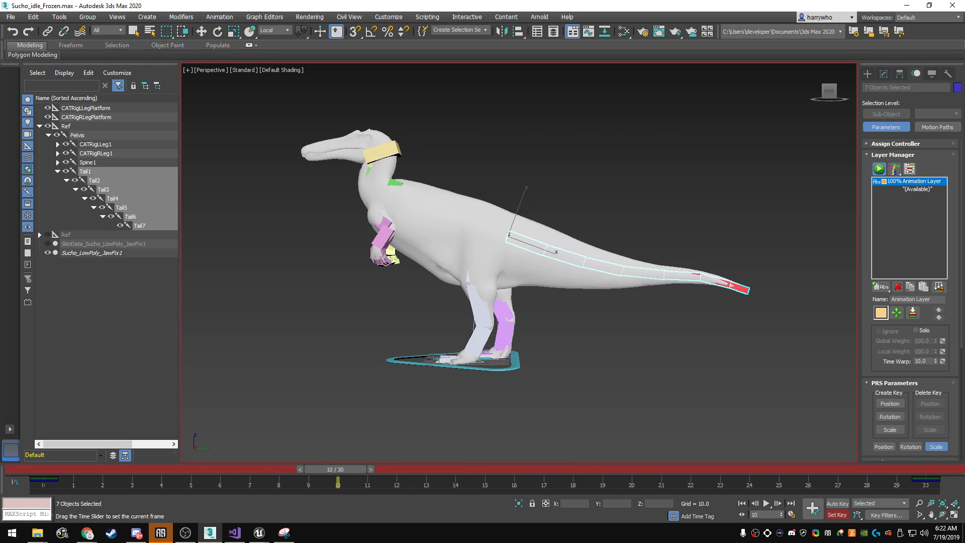
drag(481, 228, 465, 221)
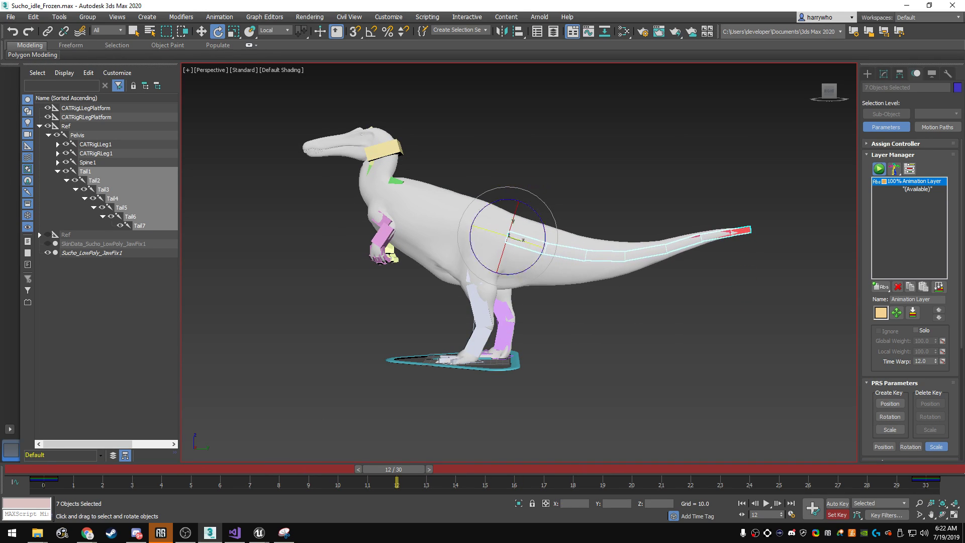
- Check the tail pose at frames 14 and 20, then preview the loop
drag(396, 482, 631, 482)
key(e)
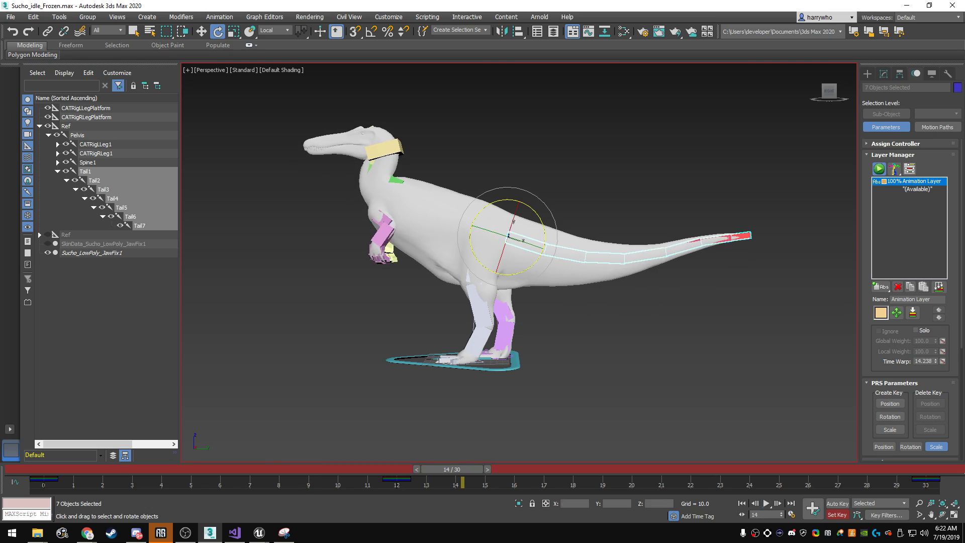
key(slash)
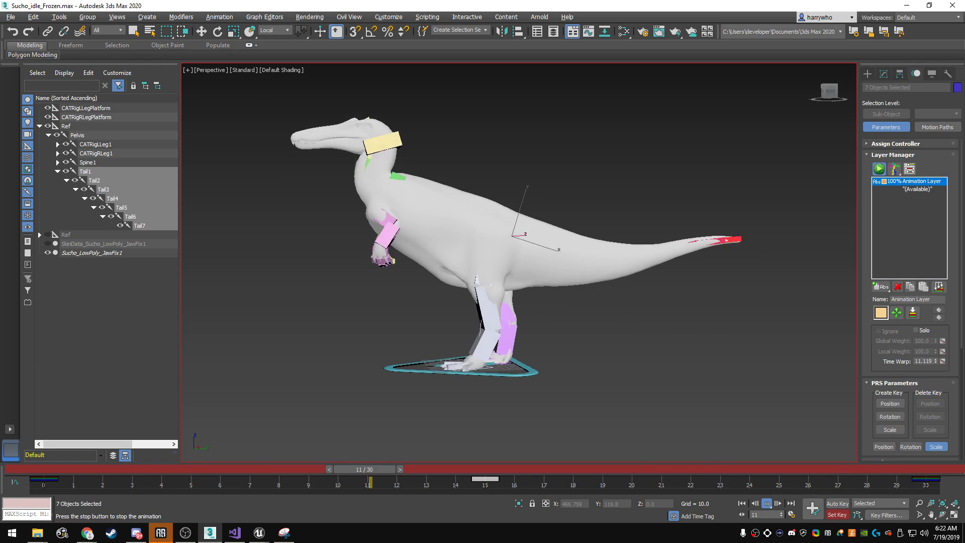
scroll(490, 262, up, 3)
key(Escape)
- At frame 14, reposition CATRigLLegPlatform and turn it about 29 degrees on Z
key(e)
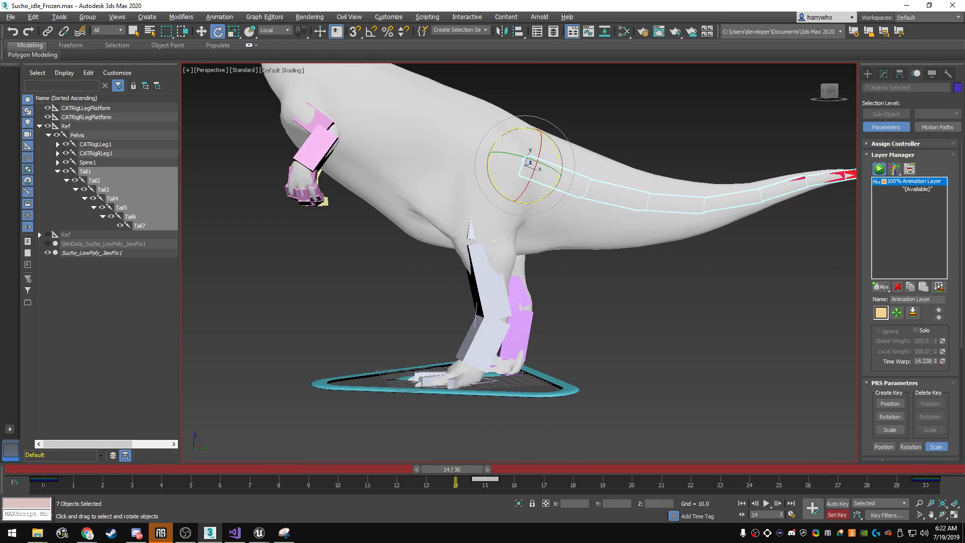
click(452, 393)
key(w)
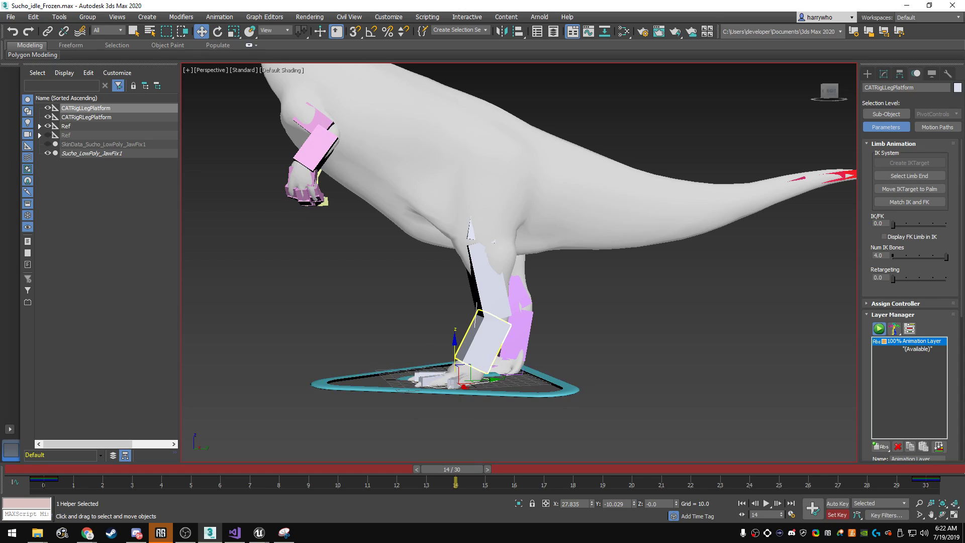
drag(458, 364, 460, 352)
key(e)
mouse_move(483, 317)
mouse_down()
mouse_move(502, 322)
mouse_move(484, 341)
mouse_up()
- From a front view, turn the left foot platform further about its vertical axis
key(w)
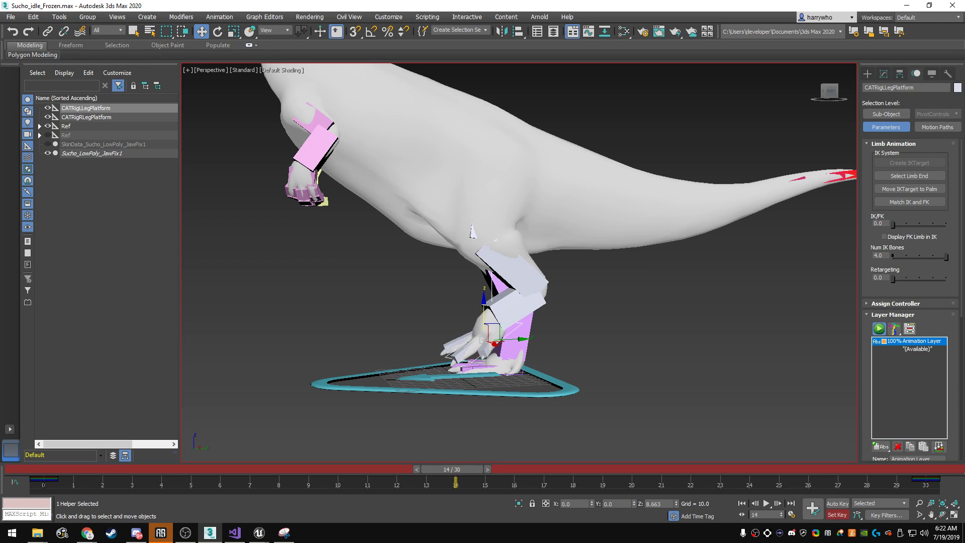
alt+middle_drag(453, 251, 578, 251)
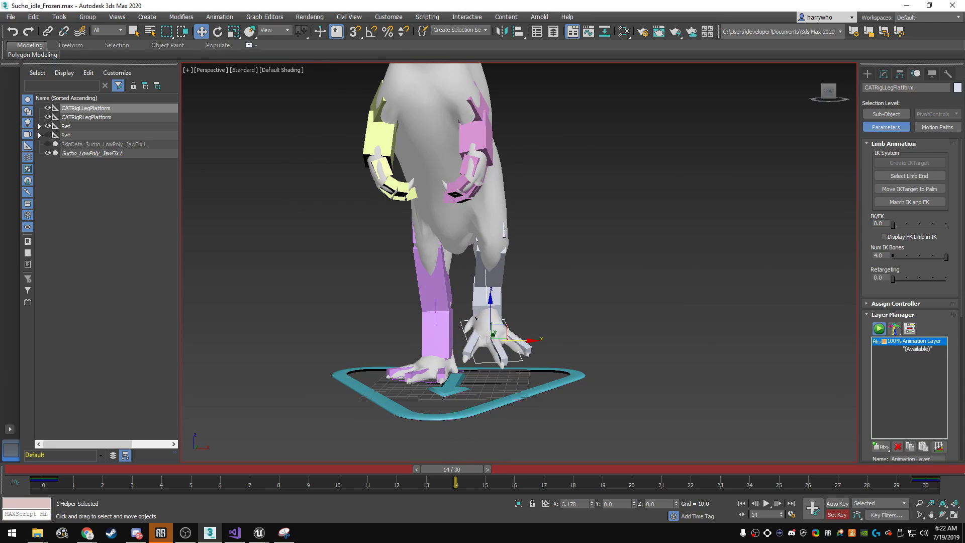
key(e)
drag(503, 361, 523, 358)
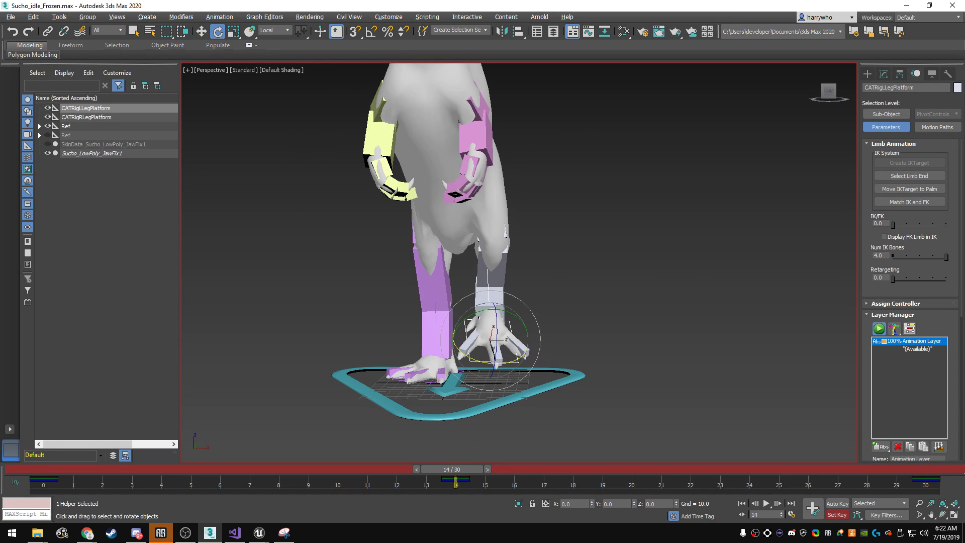
alt+middle_drag(502, 251, 603, 251)
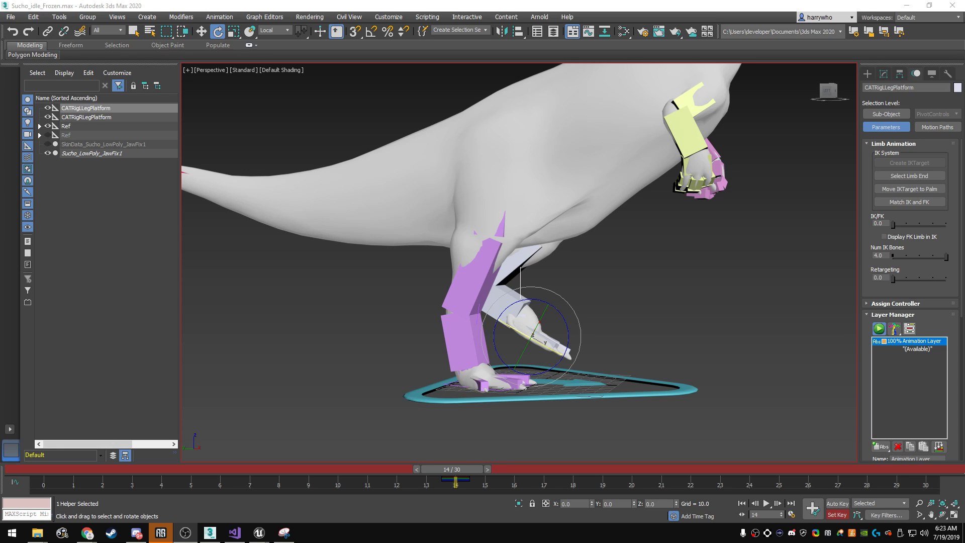
- Play the animation to review the foot motion, stopping at frame 19
alt+middle_drag(517, 281, 628, 281)
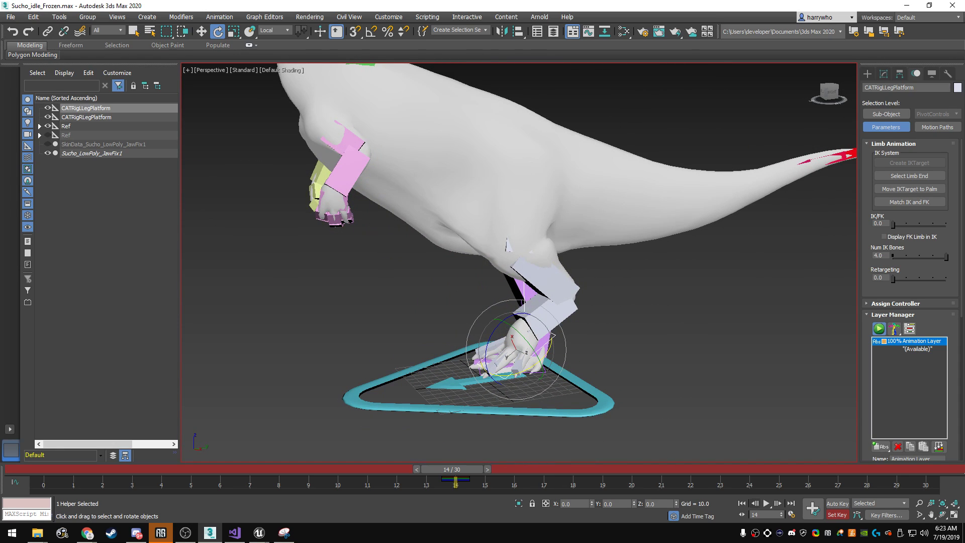
click(766, 503)
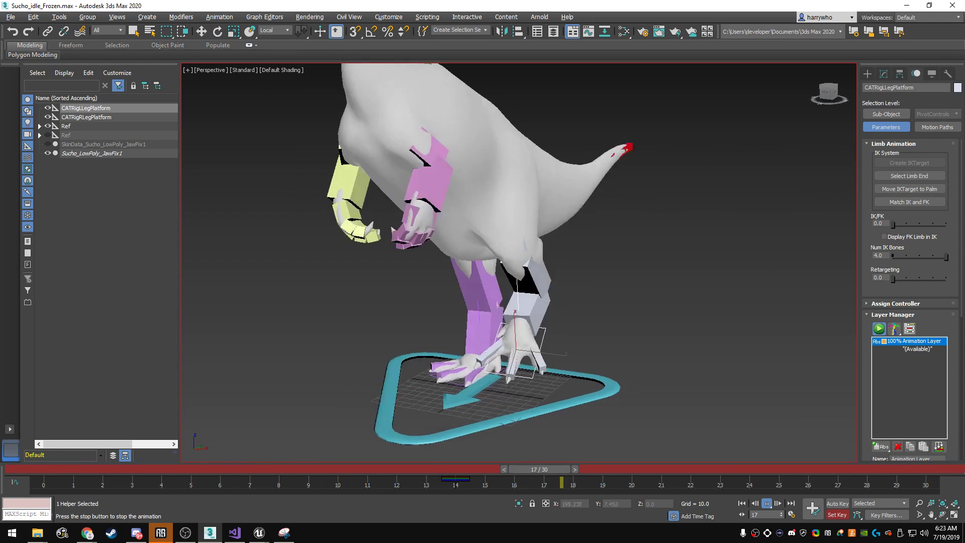
alt+middle_drag(517, 261, 603, 262)
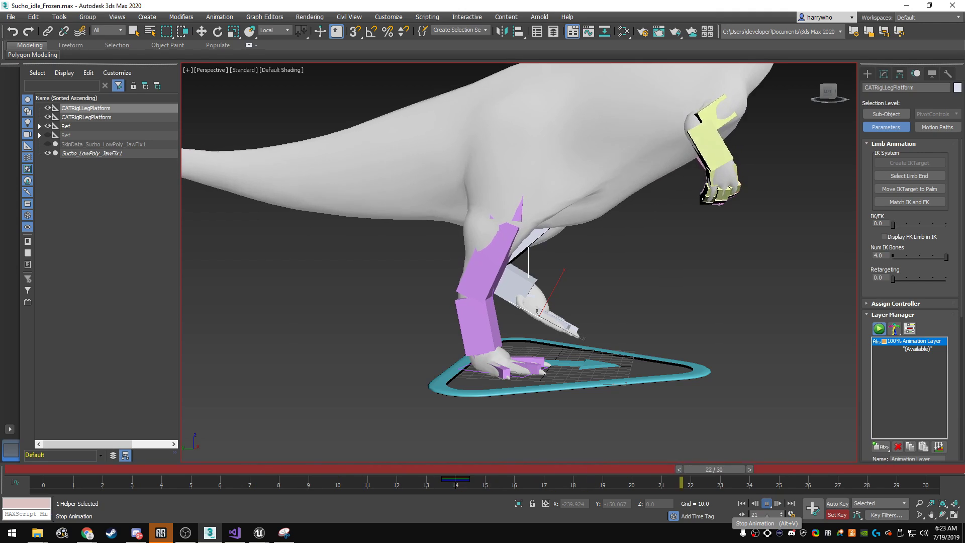
click(766, 503)
key(e)
scroll(527, 296, down, 5)
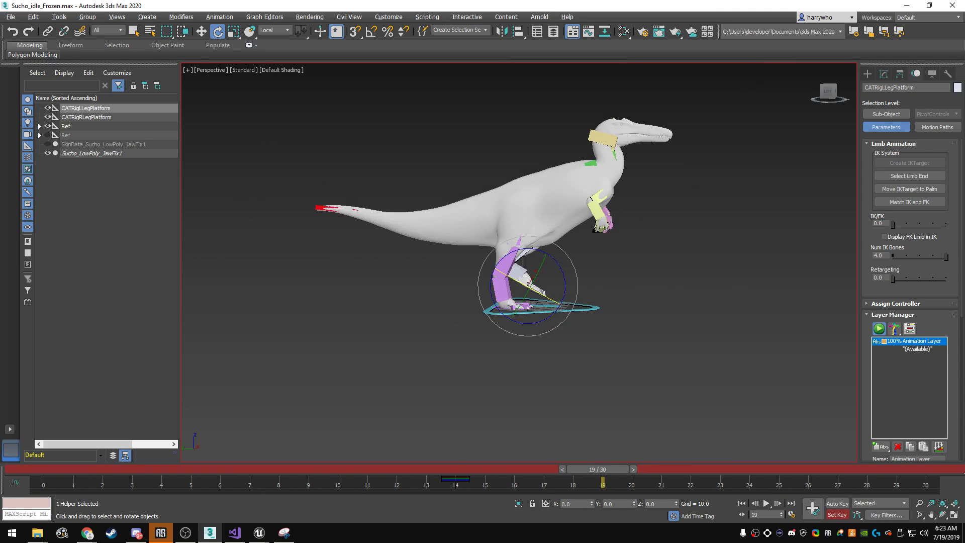
alt+middle_drag(482, 296, 527, 298)
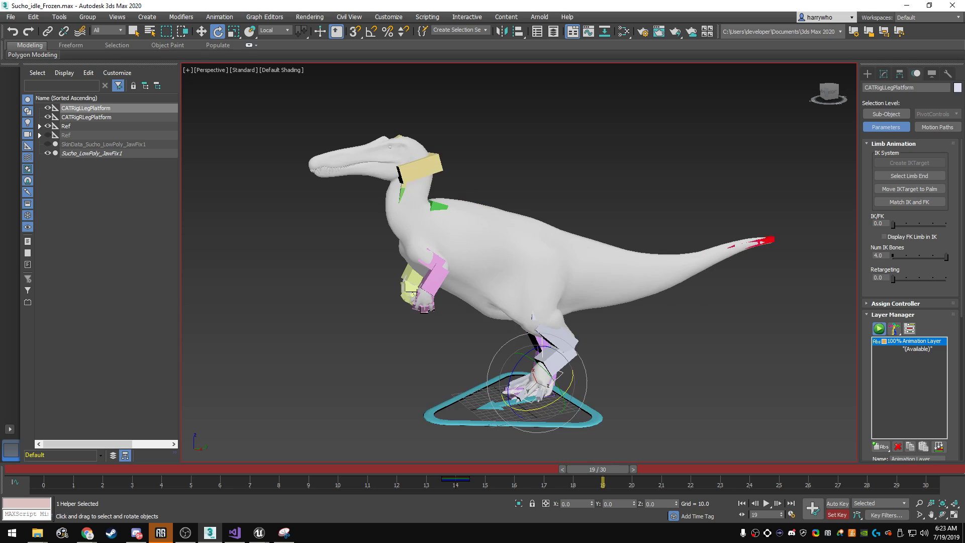
- At frame 19, tilt the left foot platform from a closer view
alt+middle_drag(588, 264, 452, 261)
scroll(533, 266, up, 3)
scroll(518, 261, up, 2)
scroll(517, 261, up, 2)
click(532, 391)
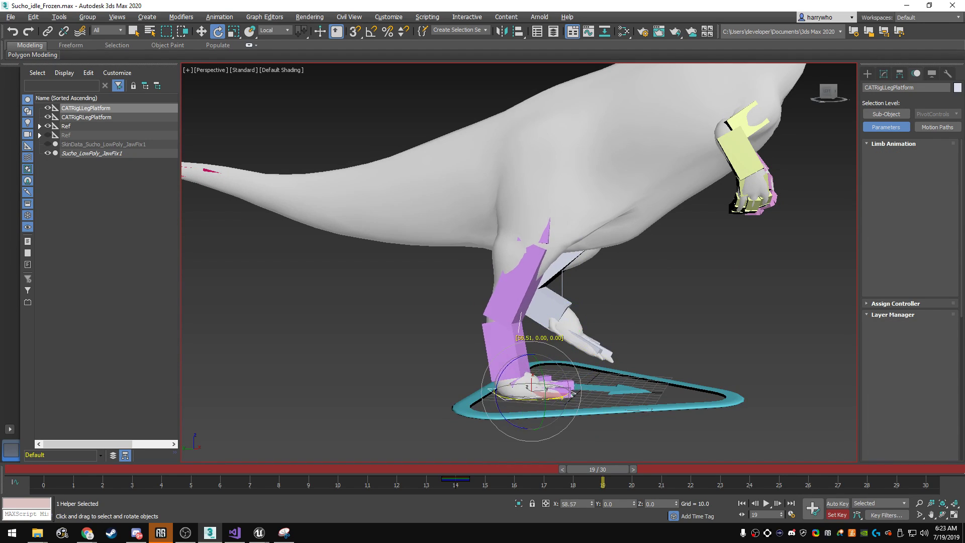
alt+middle_drag(532, 390, 533, 382)
- At frame 17, lift the right foot platform up off the ground
key(comma)
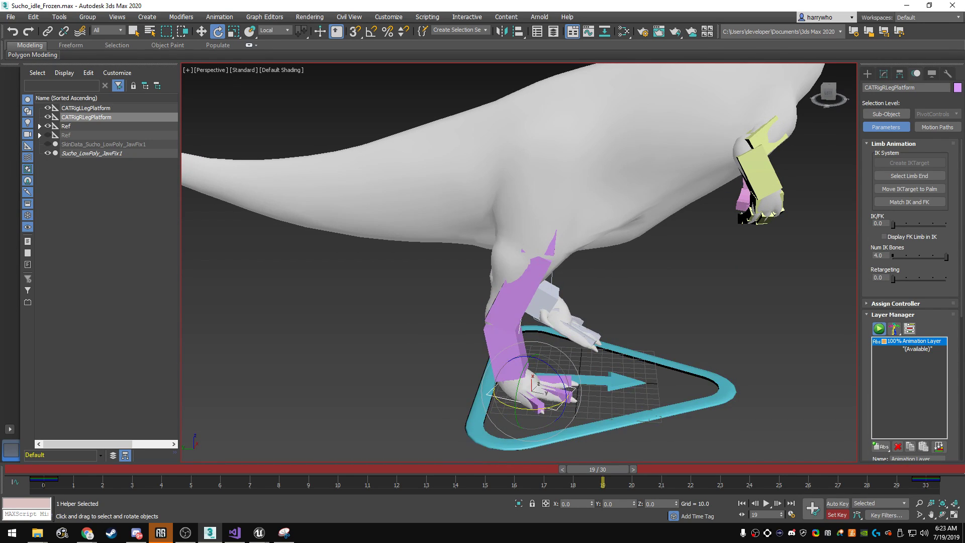
key(comma)
alt+middle_drag(518, 262, 517, 241)
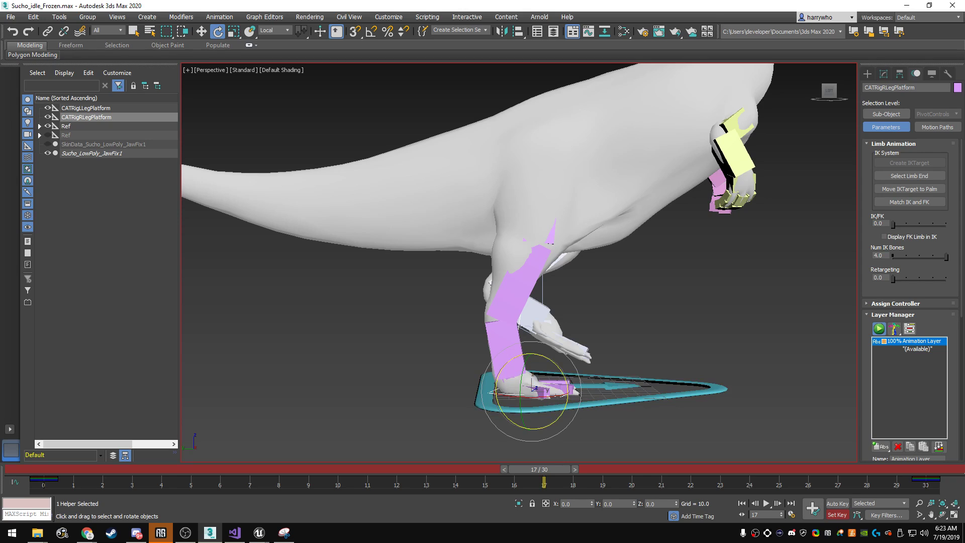
key(w)
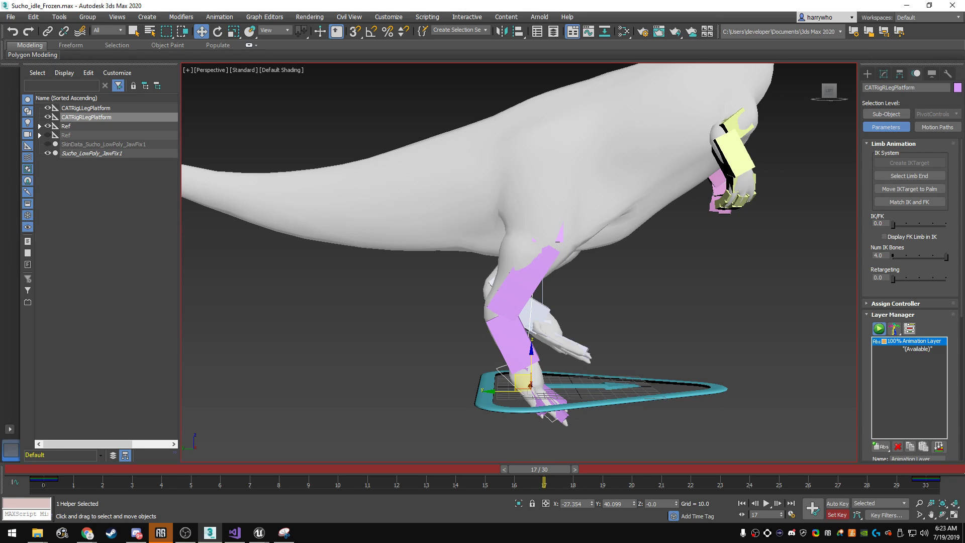
drag(522, 382, 493, 337)
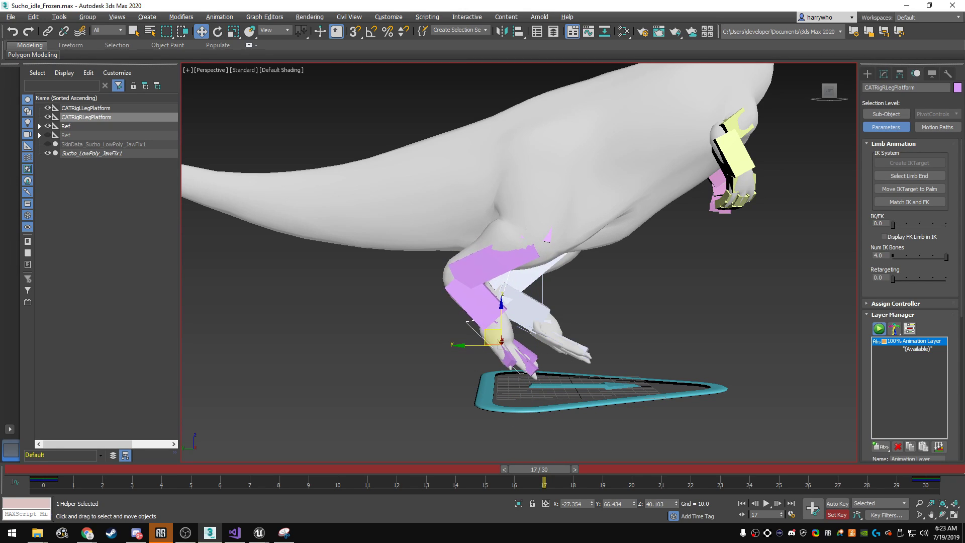
alt+middle_drag(518, 261, 522, 262)
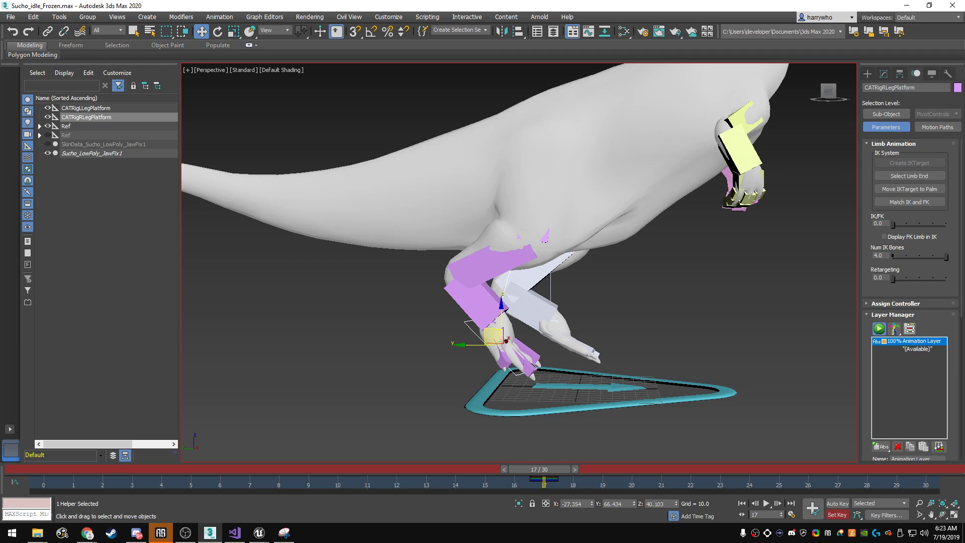
- Move the right foot's key to frame 0 and raise the foot higher at frame 15
mouse_move(544, 480)
mouse_down()
mouse_move(44, 480)
mouse_move(925, 479)
mouse_up()
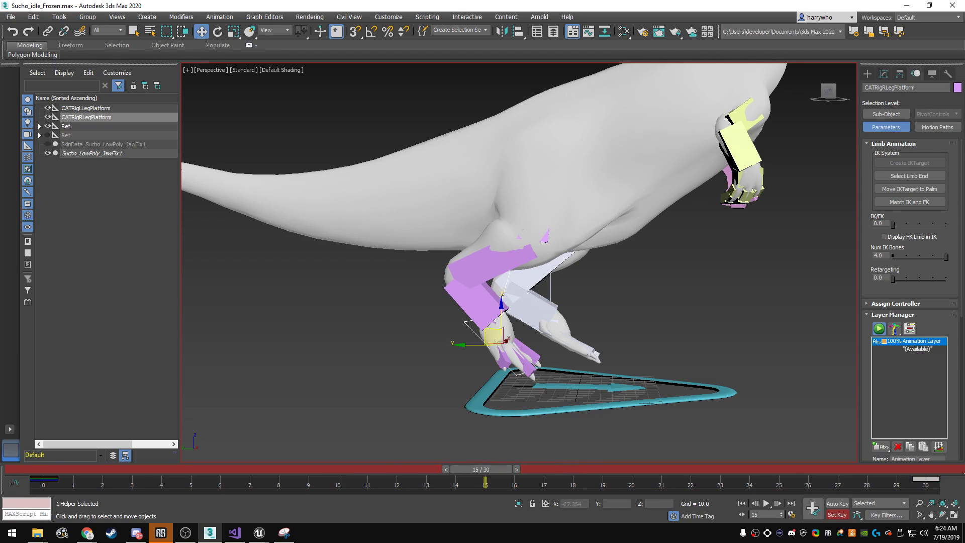
key(comma)
key(comma)
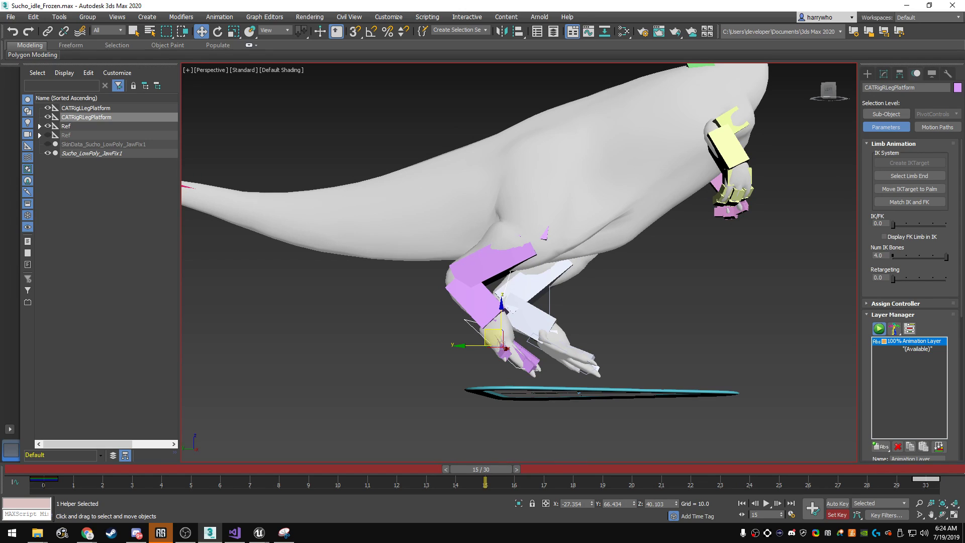
mouse_move(494, 335)
mouse_down()
mouse_move(517, 311)
mouse_move(520, 321)
mouse_up()
click(810, 90)
alt+middle_drag(553, 301, 623, 366)
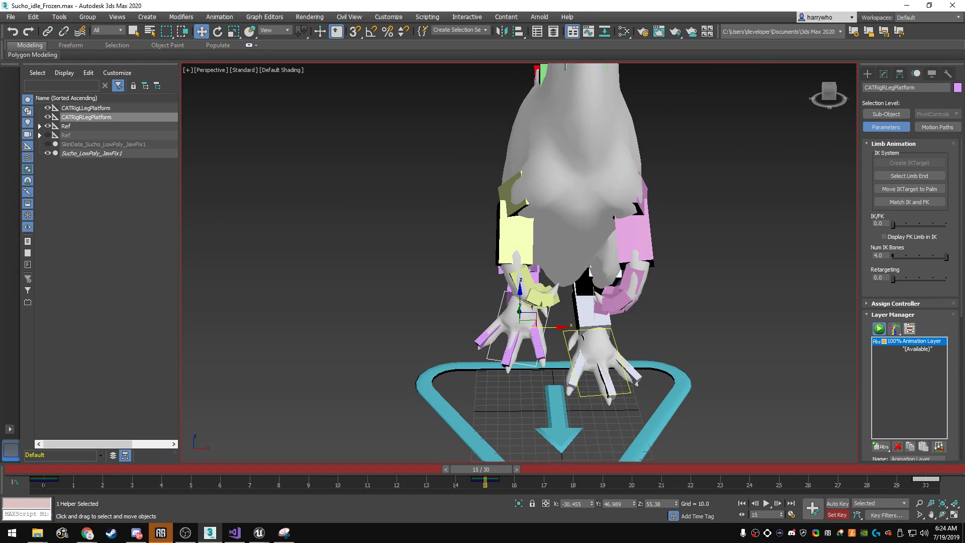
- Move the left foot platform's key from frame 14 to 0 and set its Y to -22.57
click(85, 108)
mouse_move(455, 482)
mouse_down()
mouse_move(43, 481)
mouse_move(926, 482)
mouse_up()
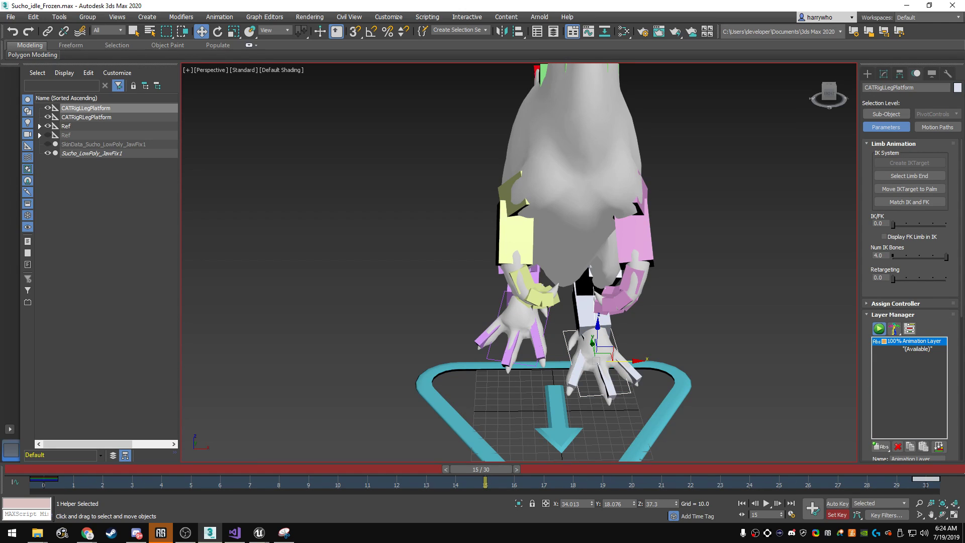
alt+middle_drag(518, 262, 628, 262)
mouse_move(481, 469)
mouse_down()
mouse_move(249, 469)
mouse_move(540, 469)
mouse_up()
text(w)
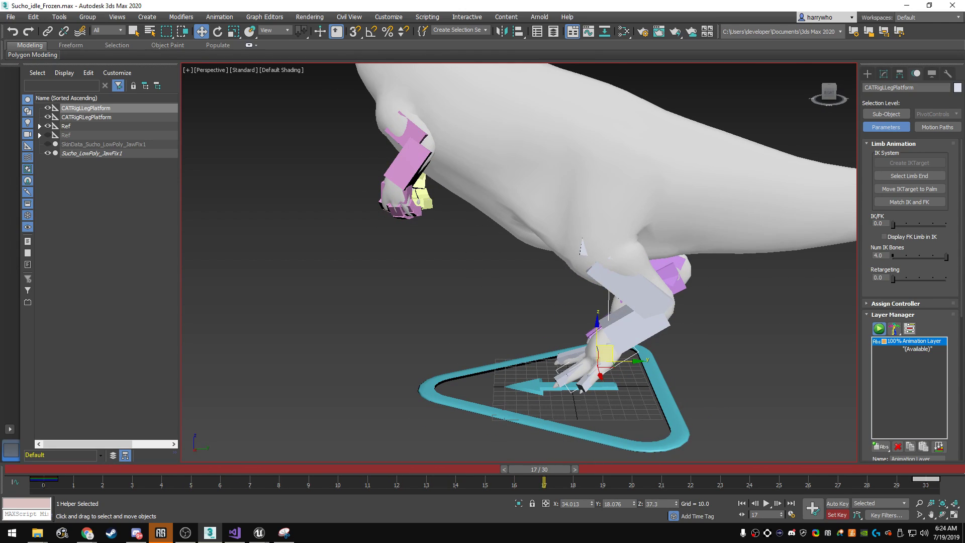
text(0)
key(Tab)
text(-22.57)
key(Tab)
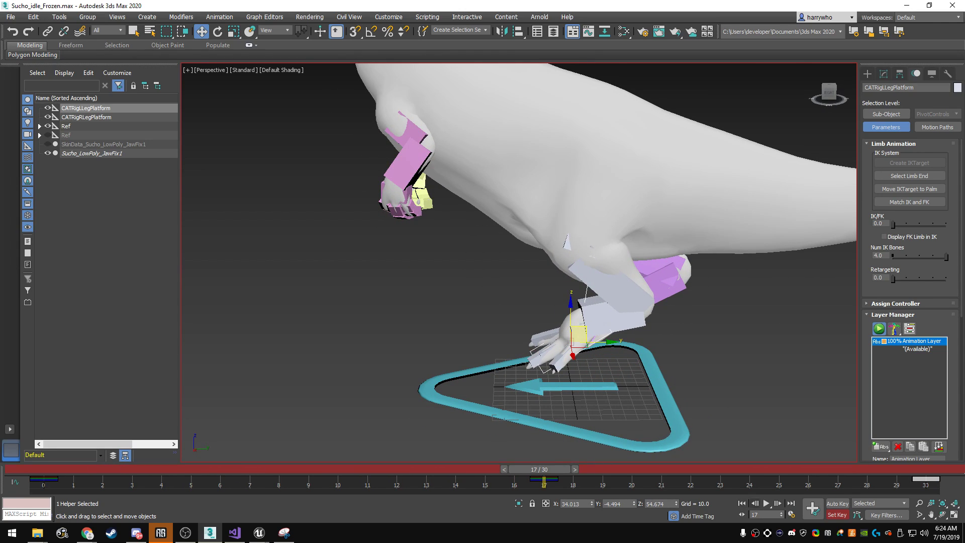
- Play back the stepping motion, then select the Pelvis
key(/)
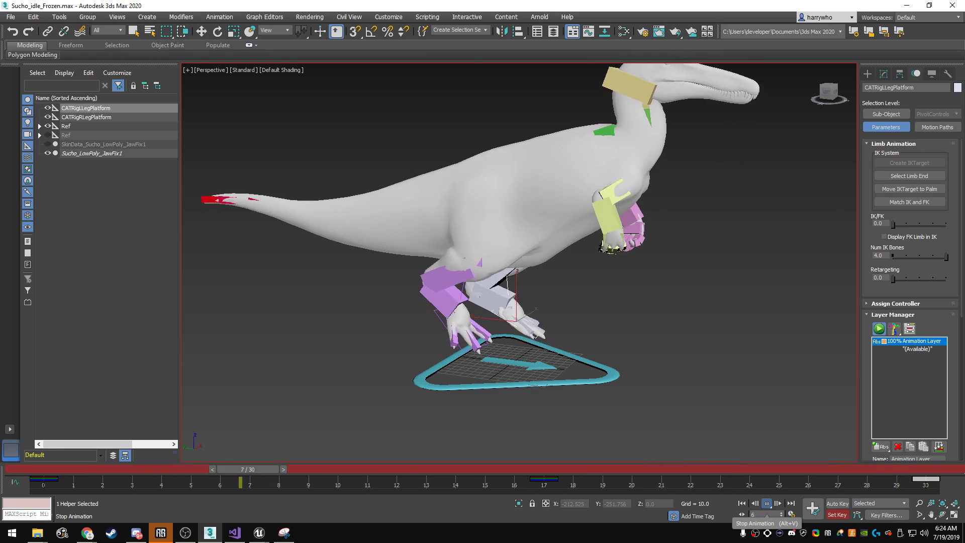
click(766, 503)
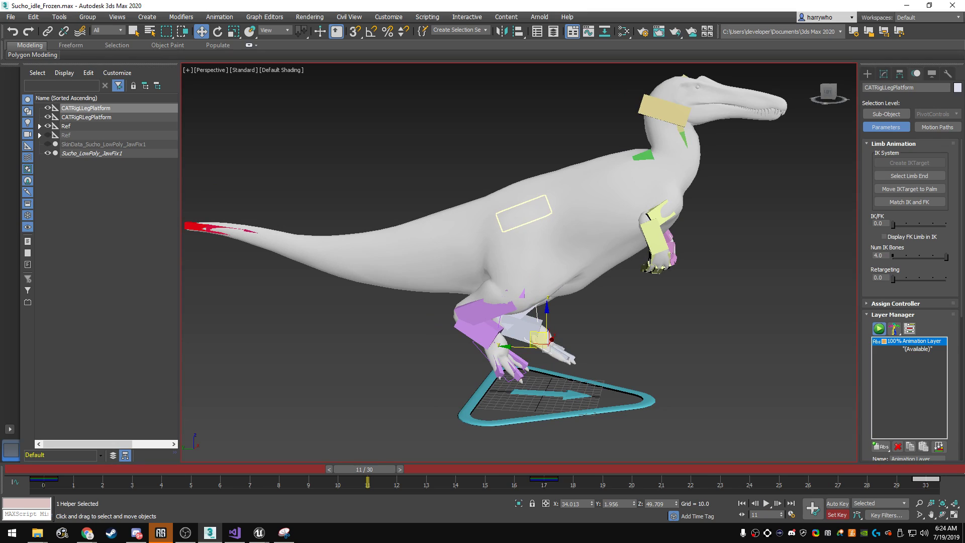
click(522, 214)
- At frame 15, raise the Pelvis to about Z 234 and play back the body bob
key(period)
key(period)
key(period)
key(period)
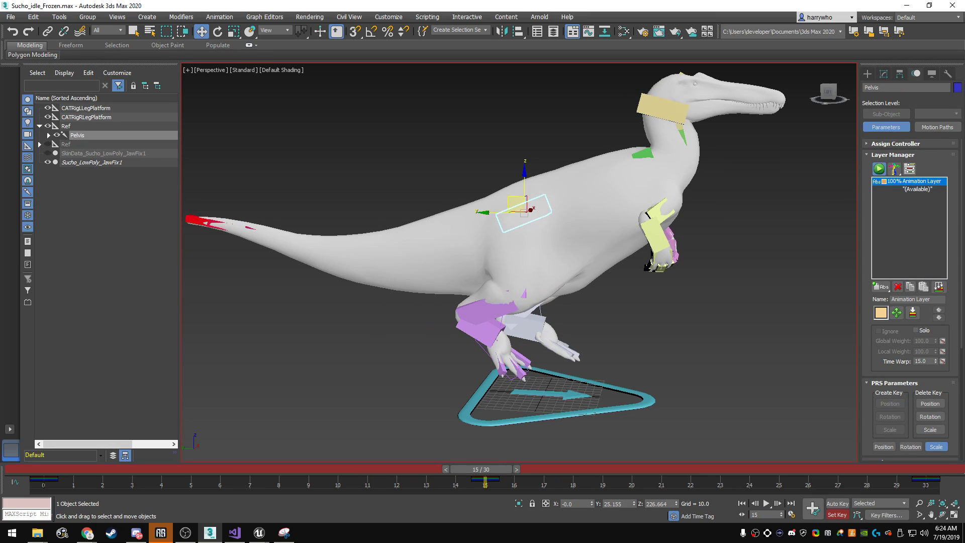
drag(524, 191, 524, 184)
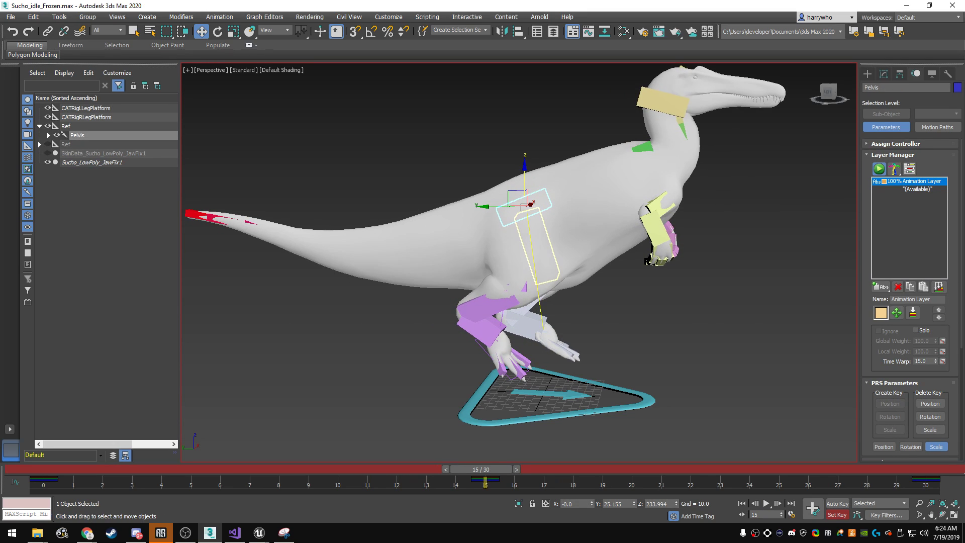
key(slash)
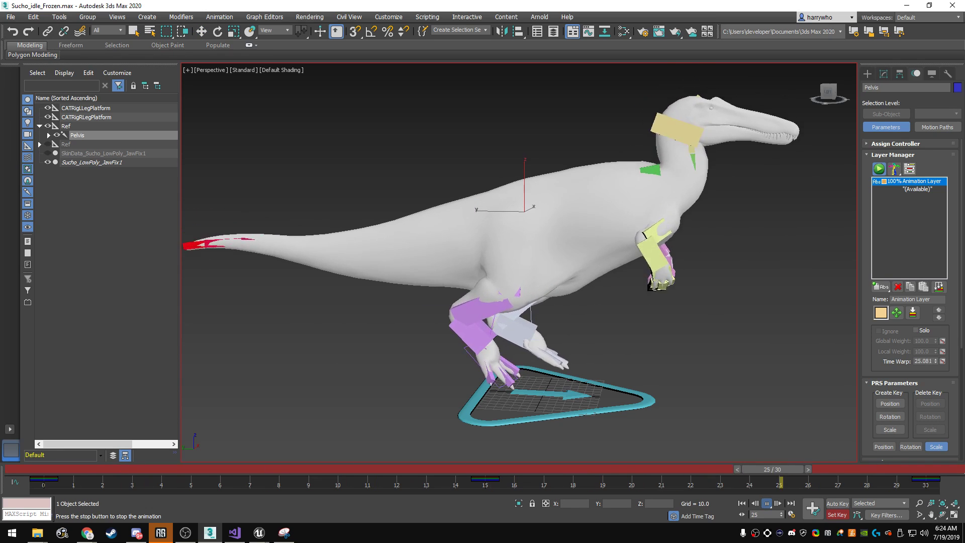
alt+middle_drag(503, 252, 603, 251)
alt+middle_drag(502, 251, 578, 251)
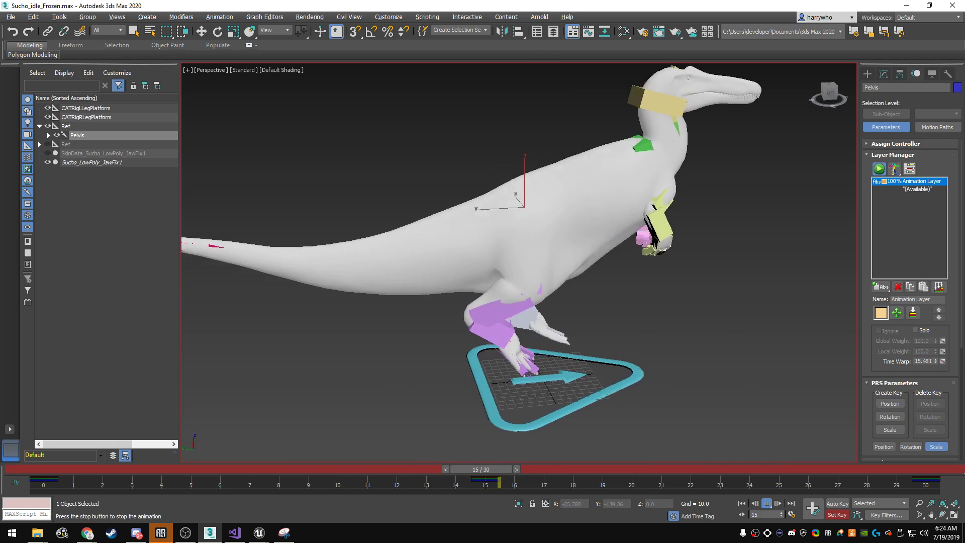
key(slash)
key(w)
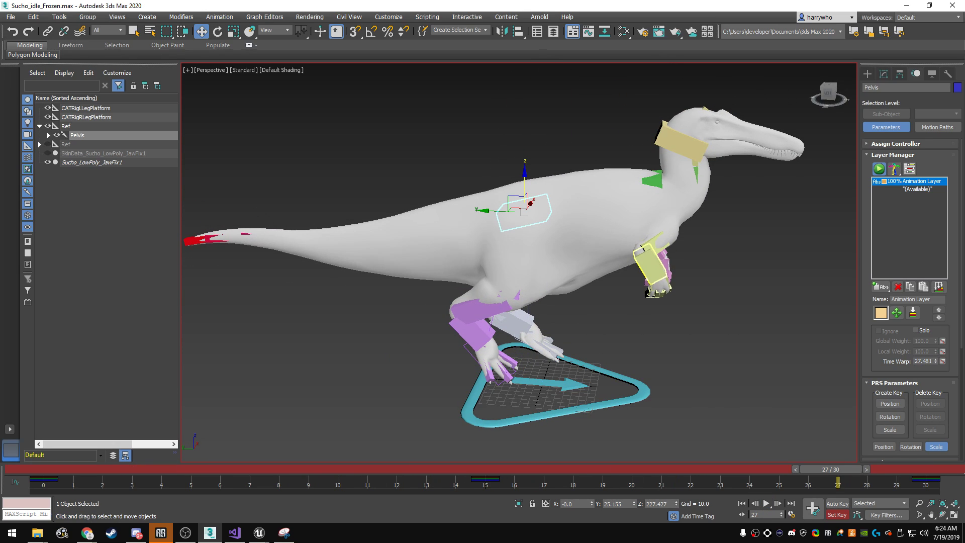